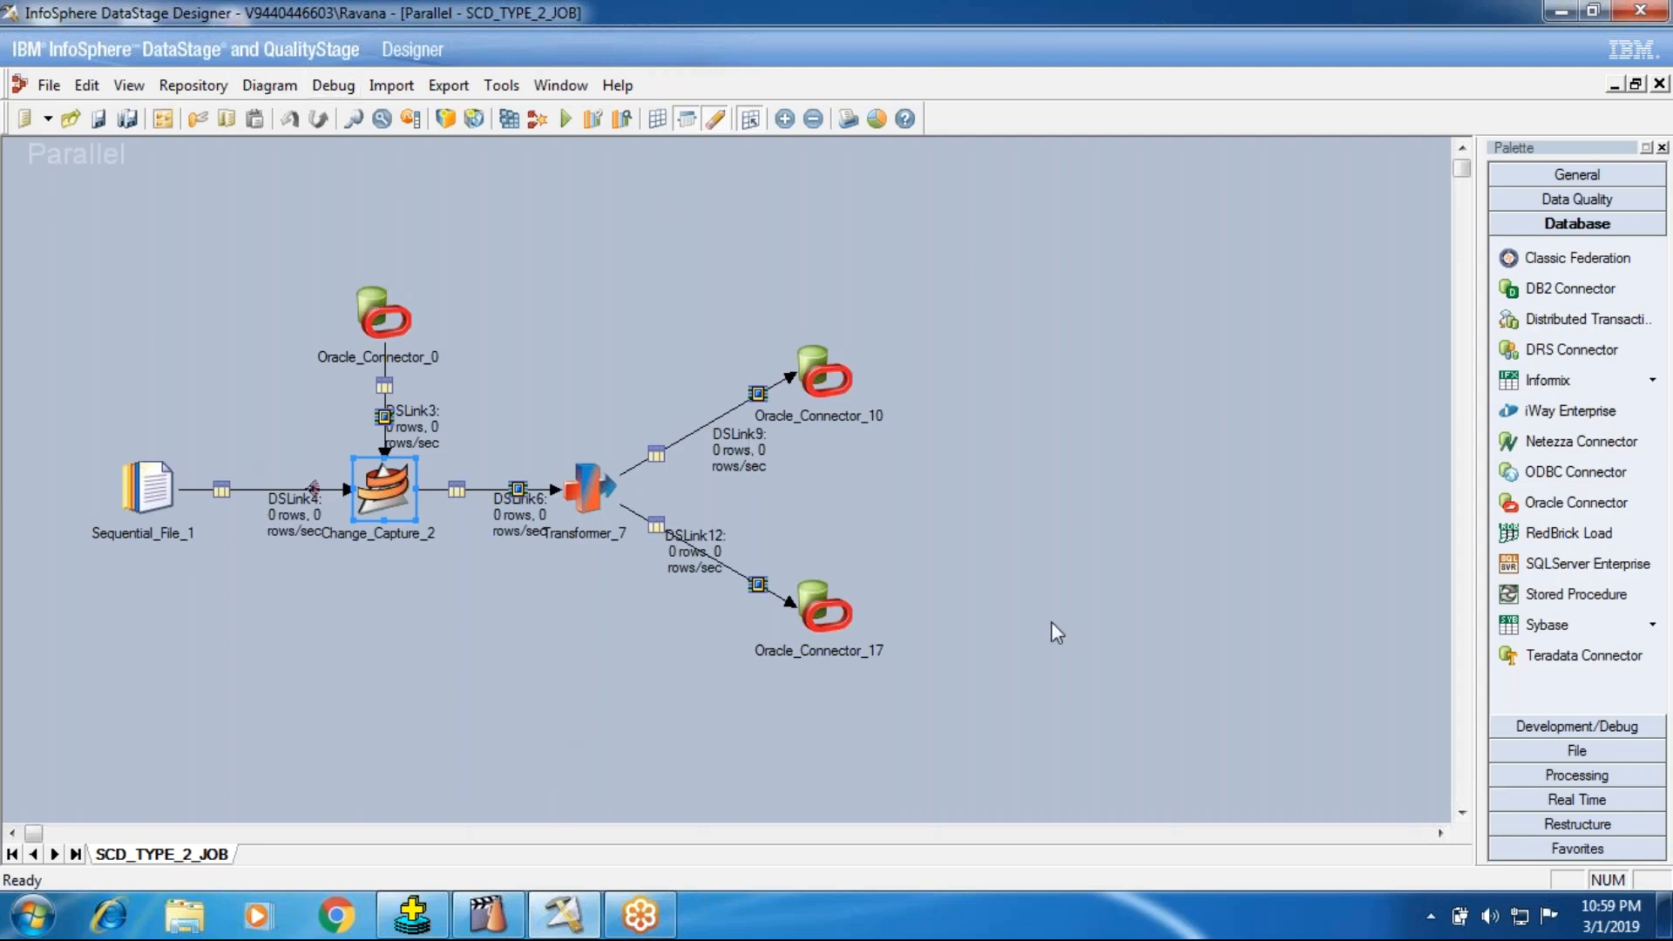
Step: Open the Dept_Src text document from the InPutSource folder on Local Disk (D:)
left_click(186, 917)
left_click(201, 466)
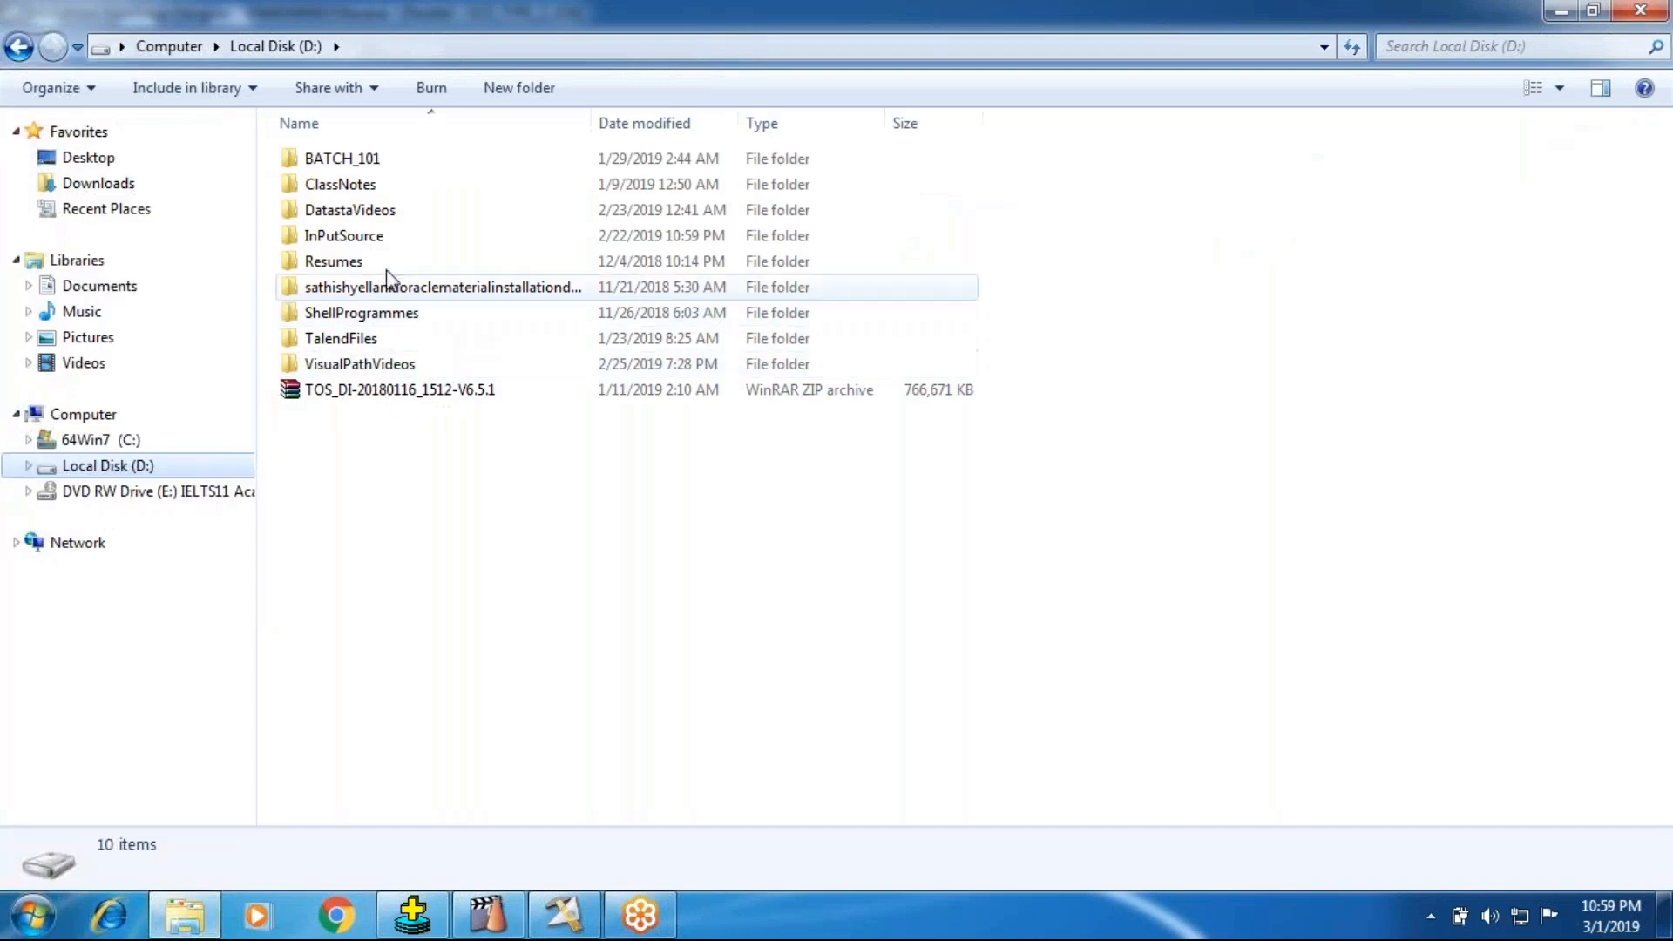
double_click(371, 237)
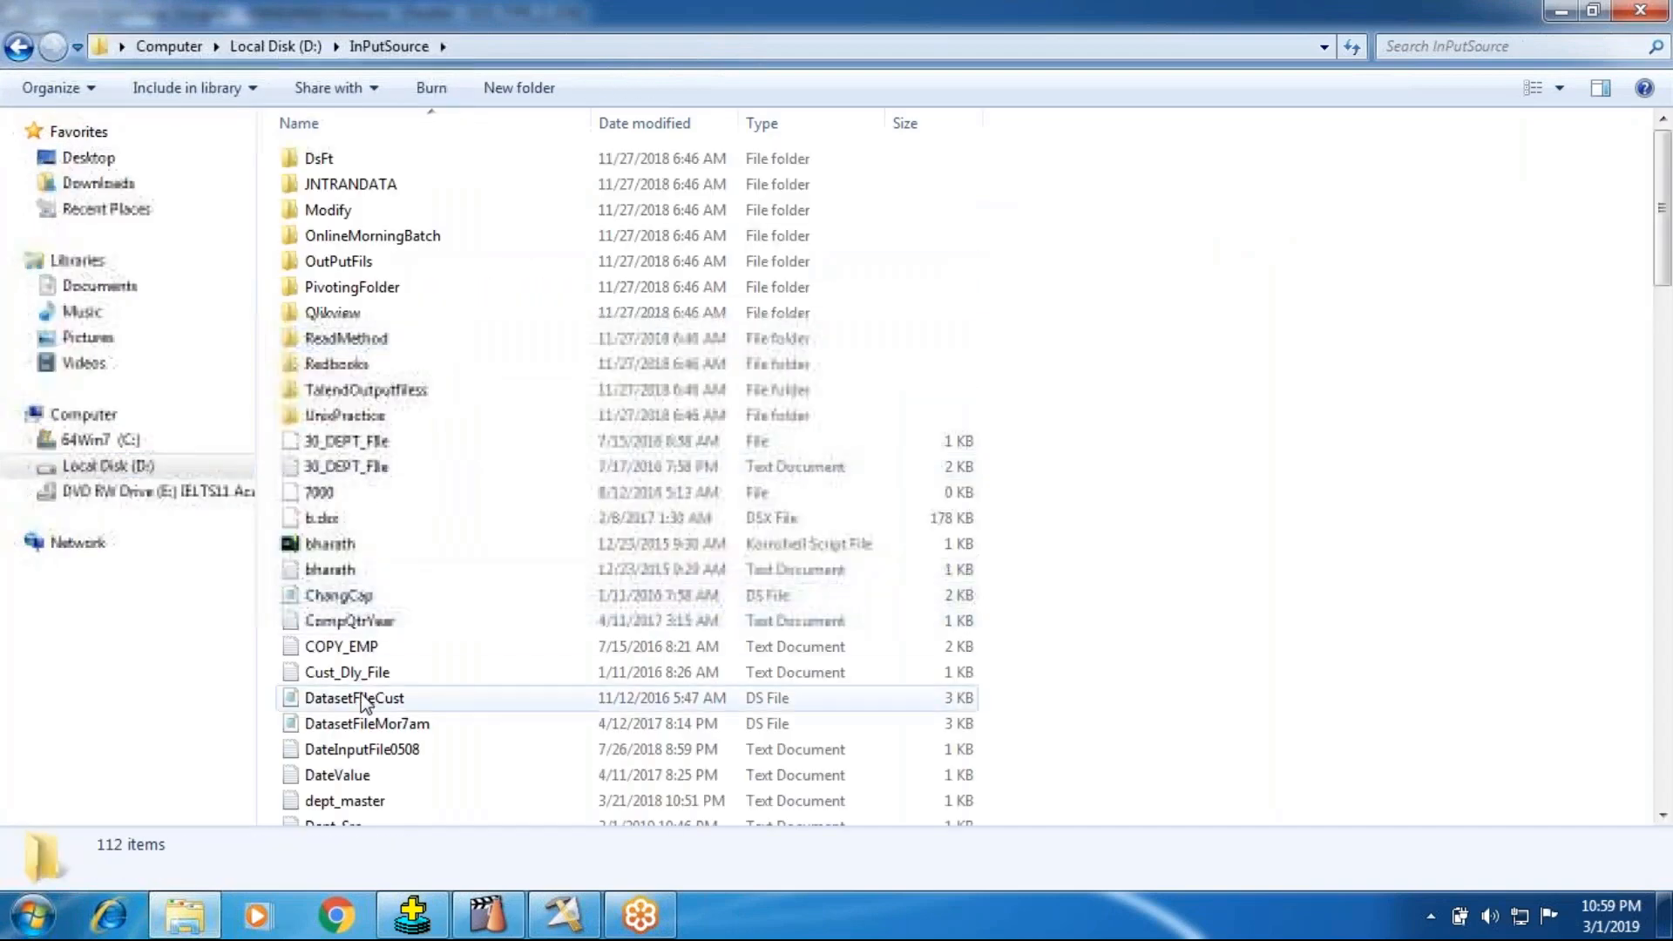
scroll(349, 697, "down", 3)
left_click(327, 631)
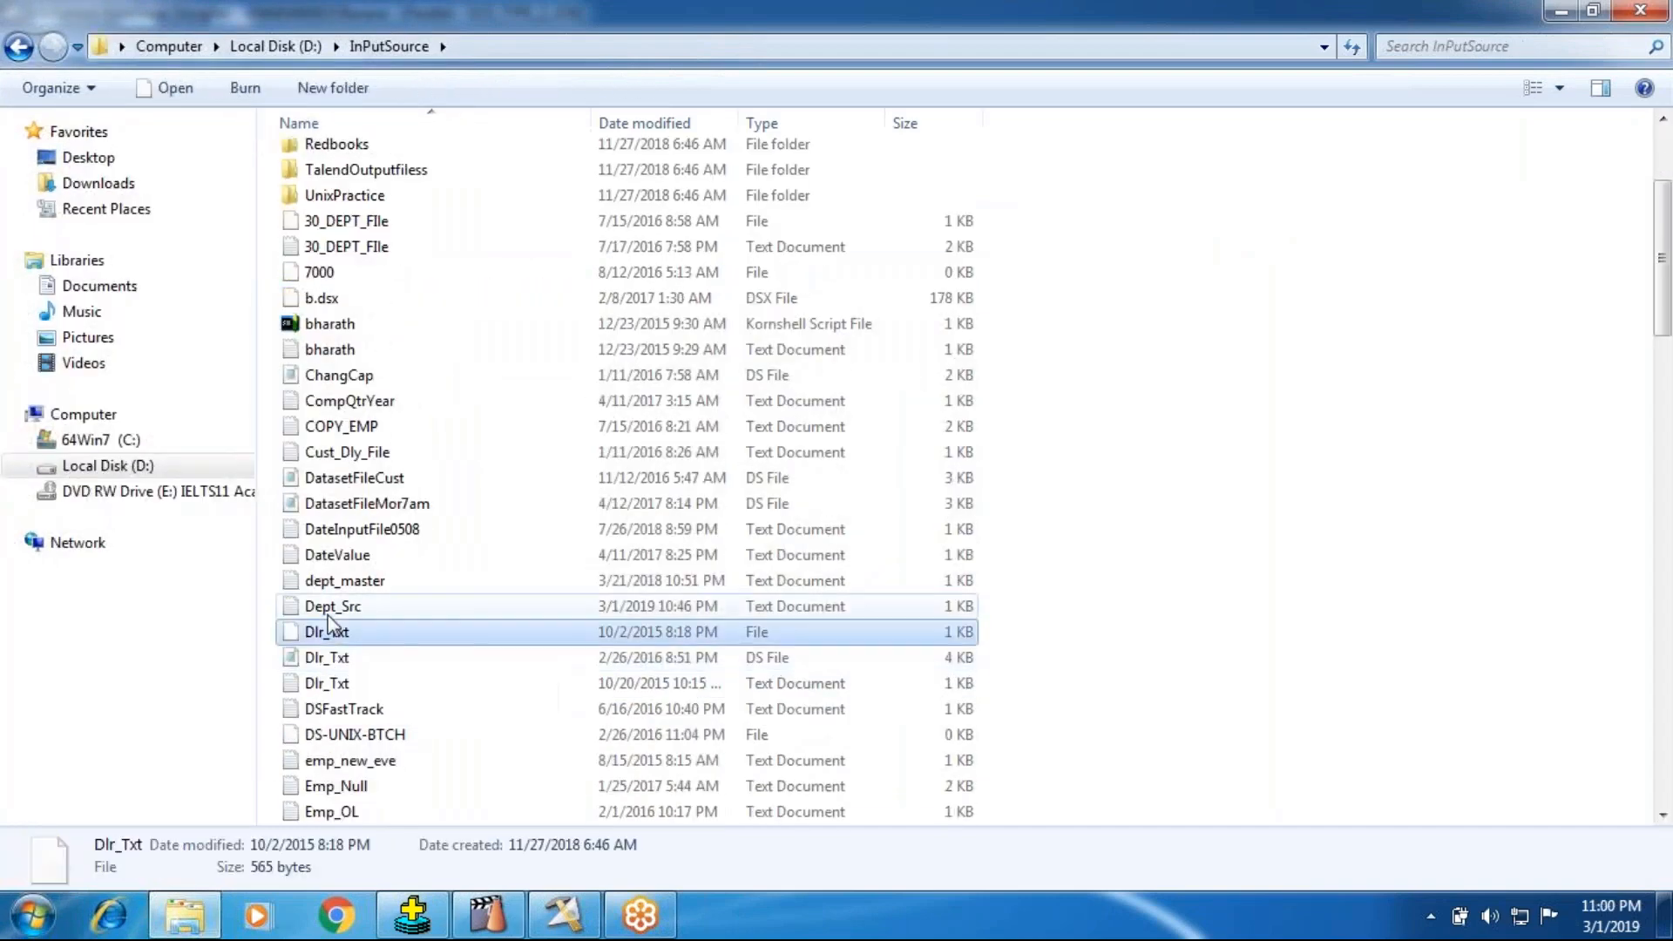
double_click(330, 608)
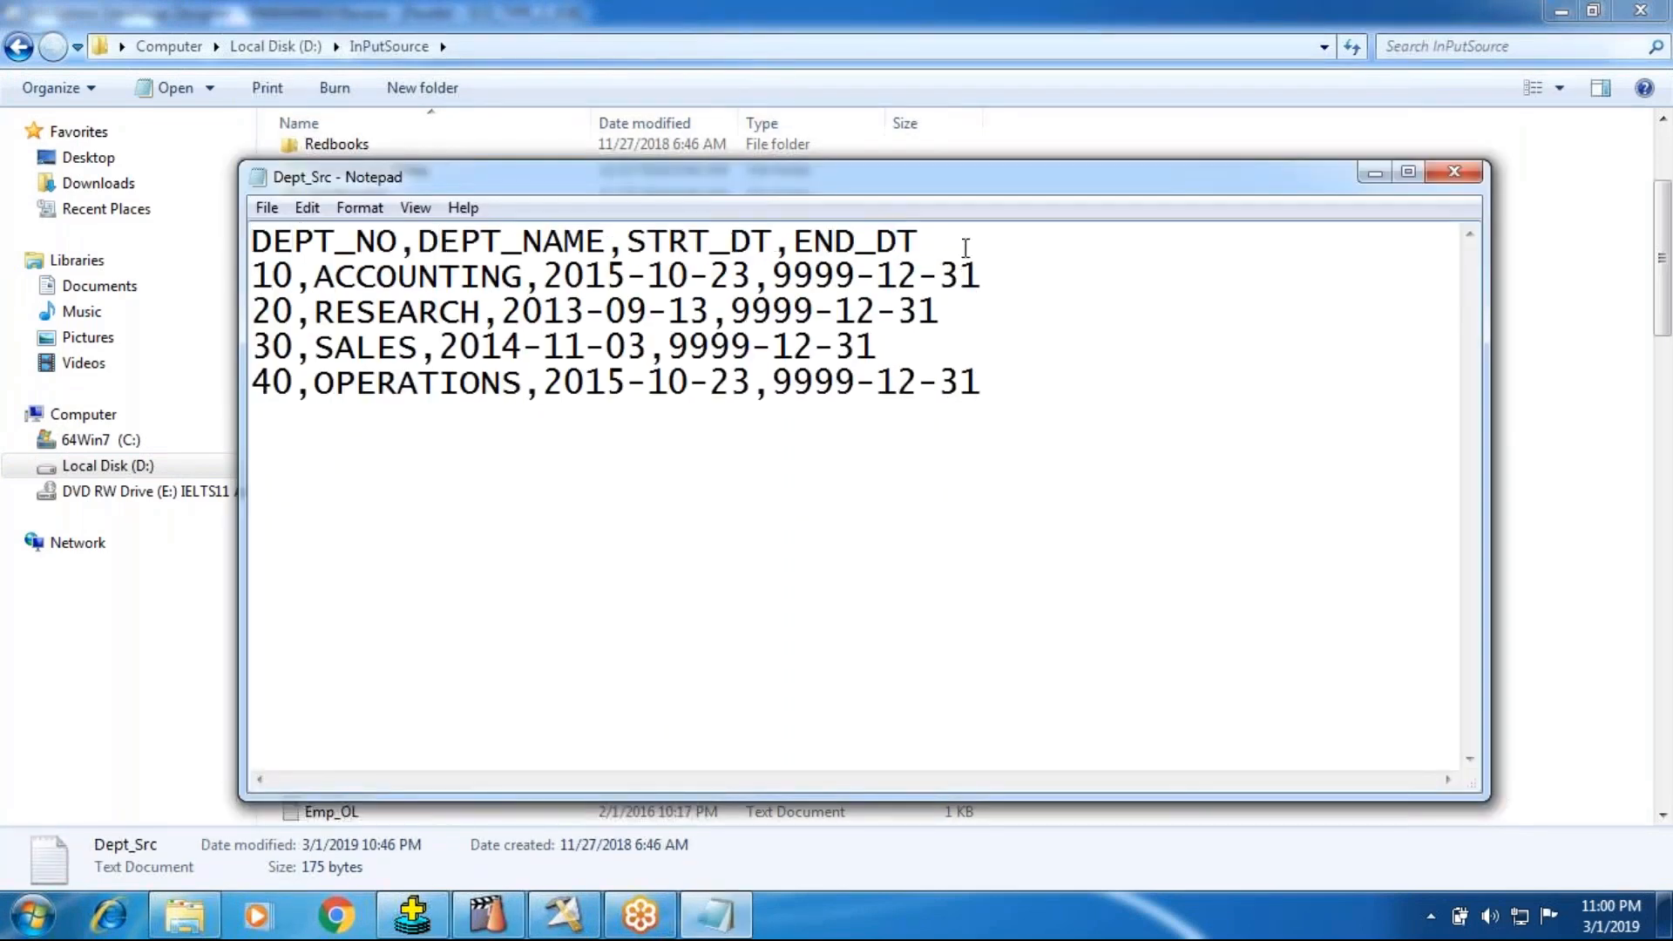
Step: Examine the header columns and department records in the Dept_Src source file
left_click(579, 659)
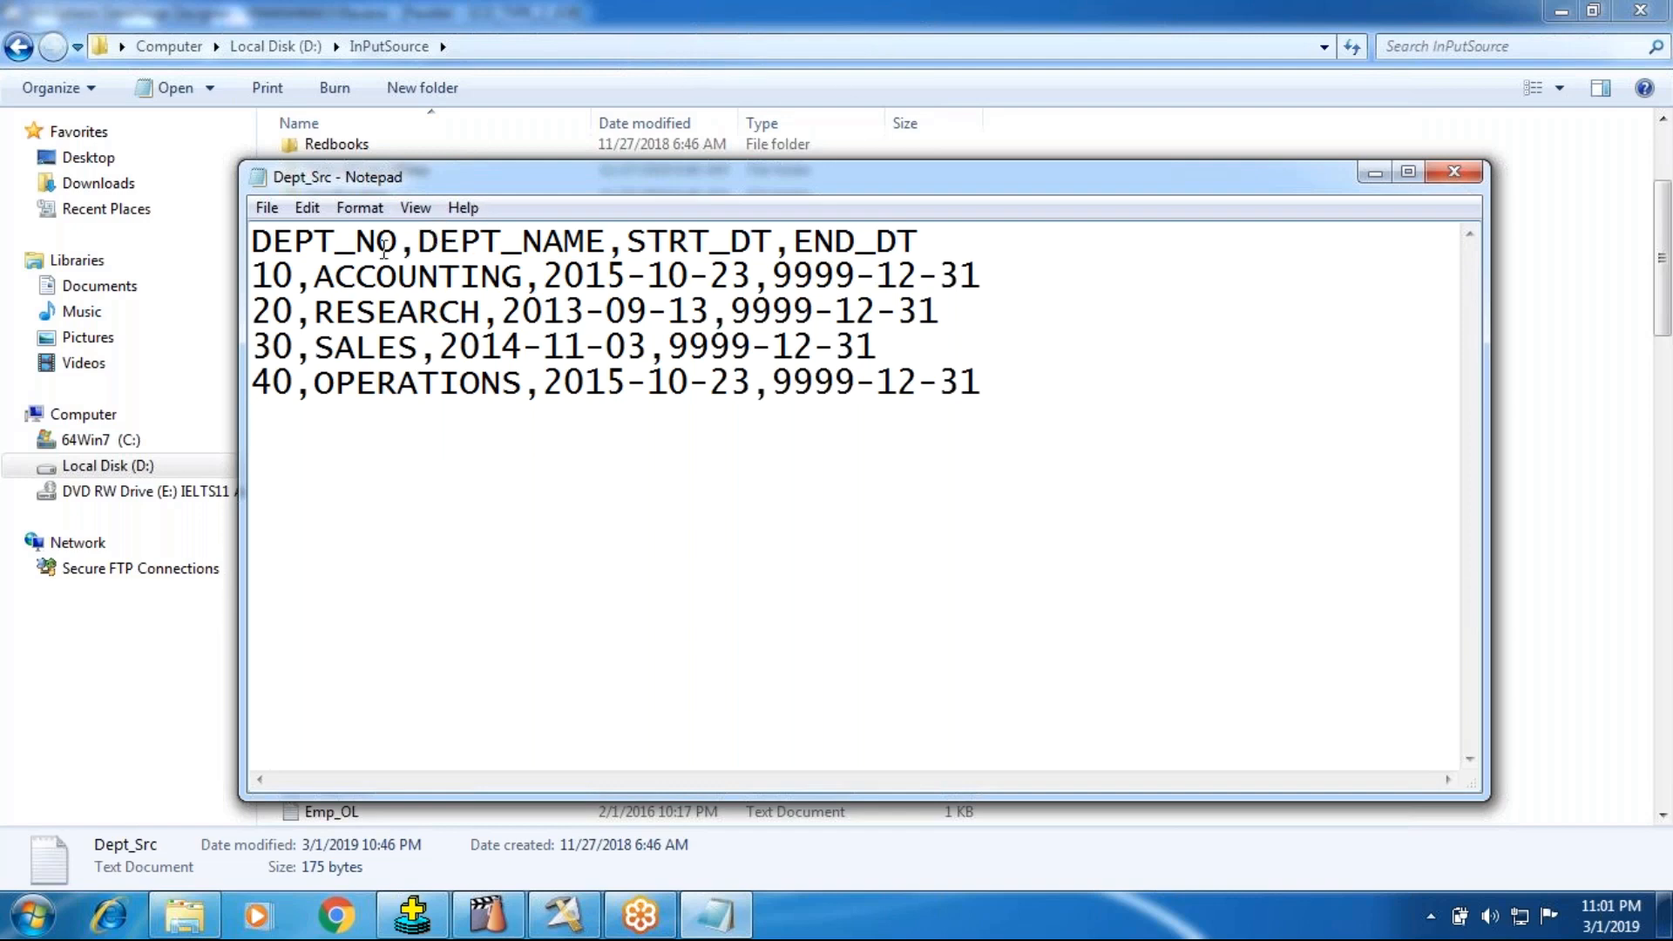
left_click(497, 252)
left_click(649, 244)
left_click(936, 240)
left_click_drag(259, 236, 607, 242)
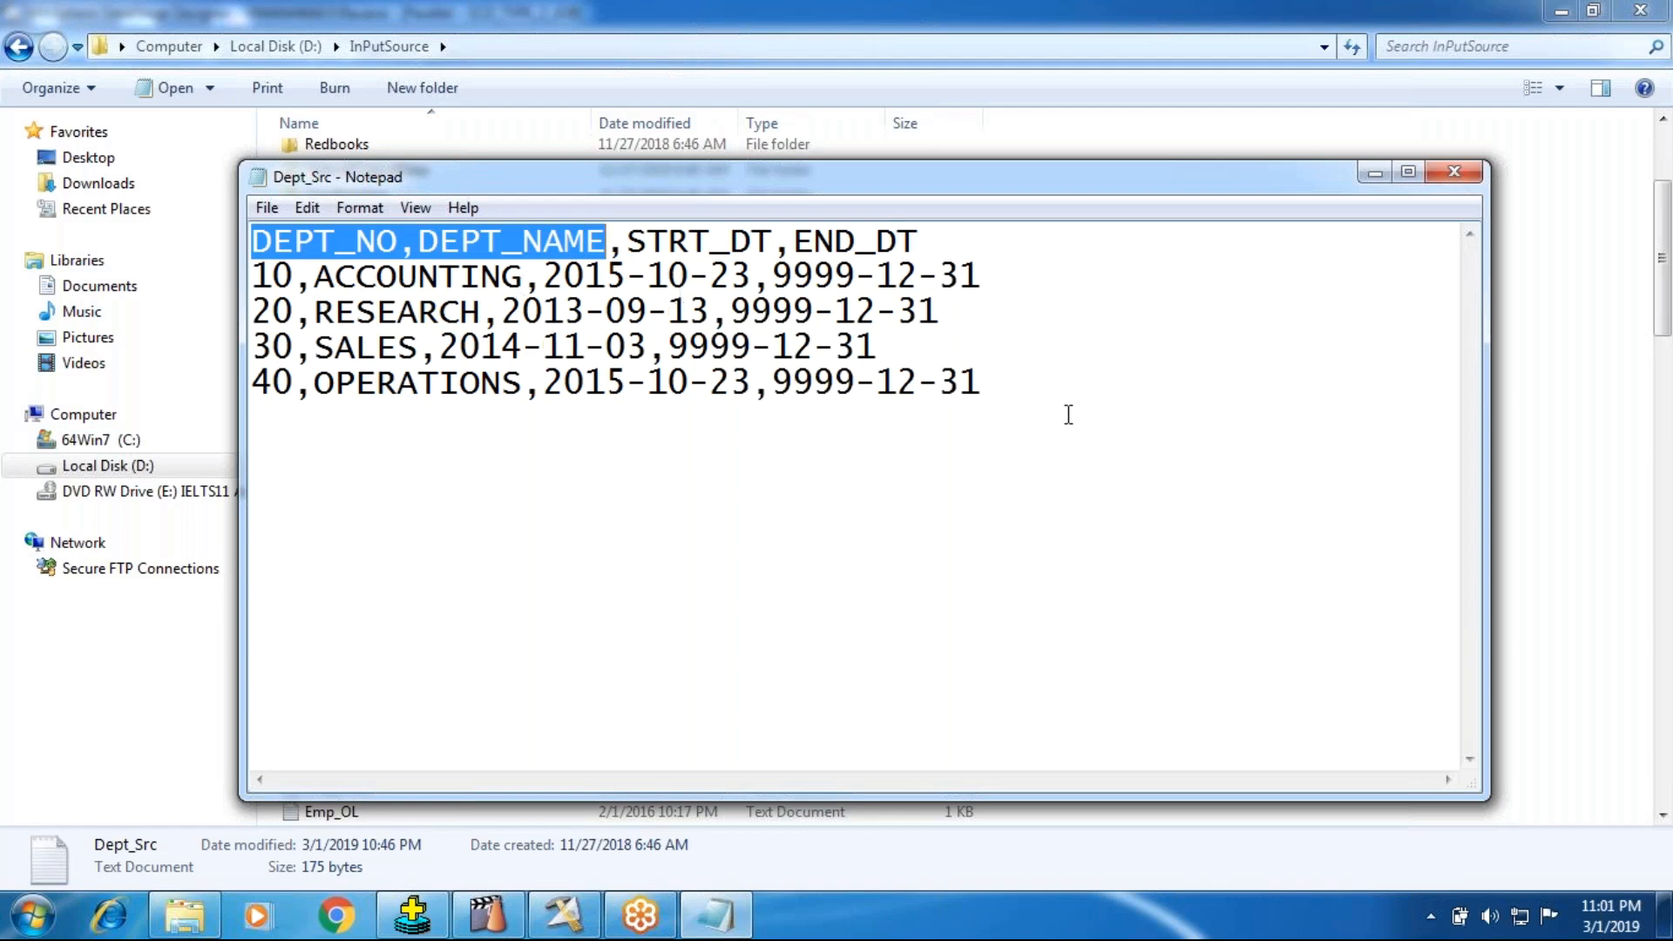
left_click(1000, 387)
key("Return")
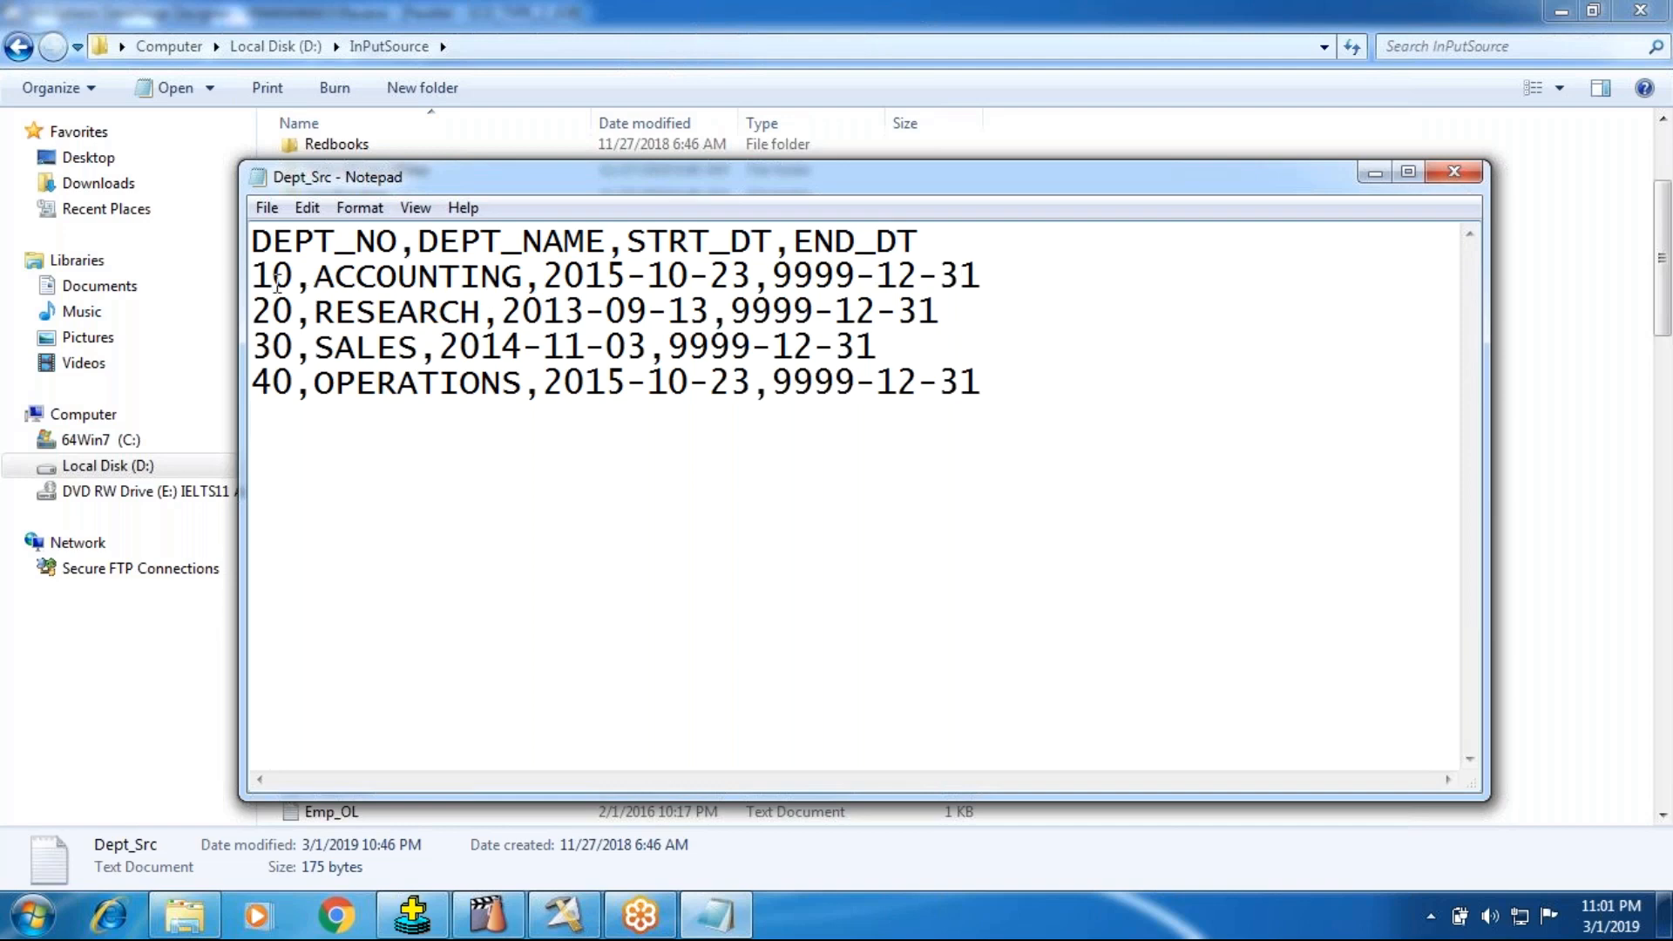
left_click(287, 251)
left_click(396, 251)
left_click(273, 314)
left_click(491, 247)
left_click(685, 244)
Step: Close Dept_Src with its changes saved and return to the SCD_TYPE_2_JOB design in DataStage Designer
left_click(1454, 172)
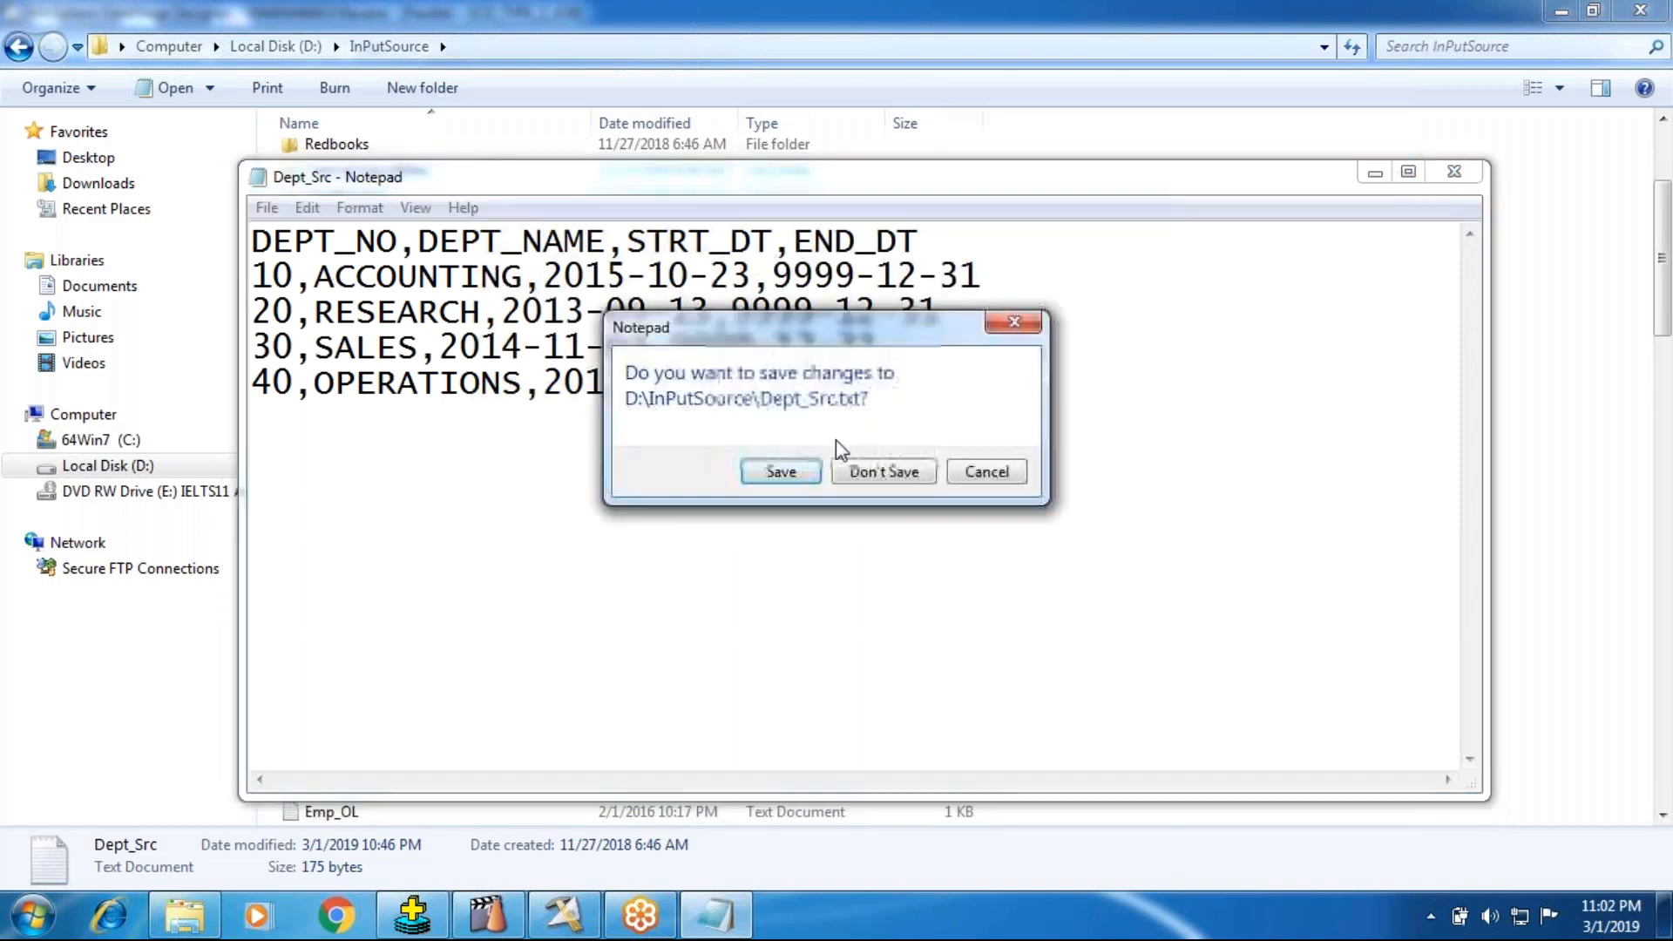
left_click(788, 479)
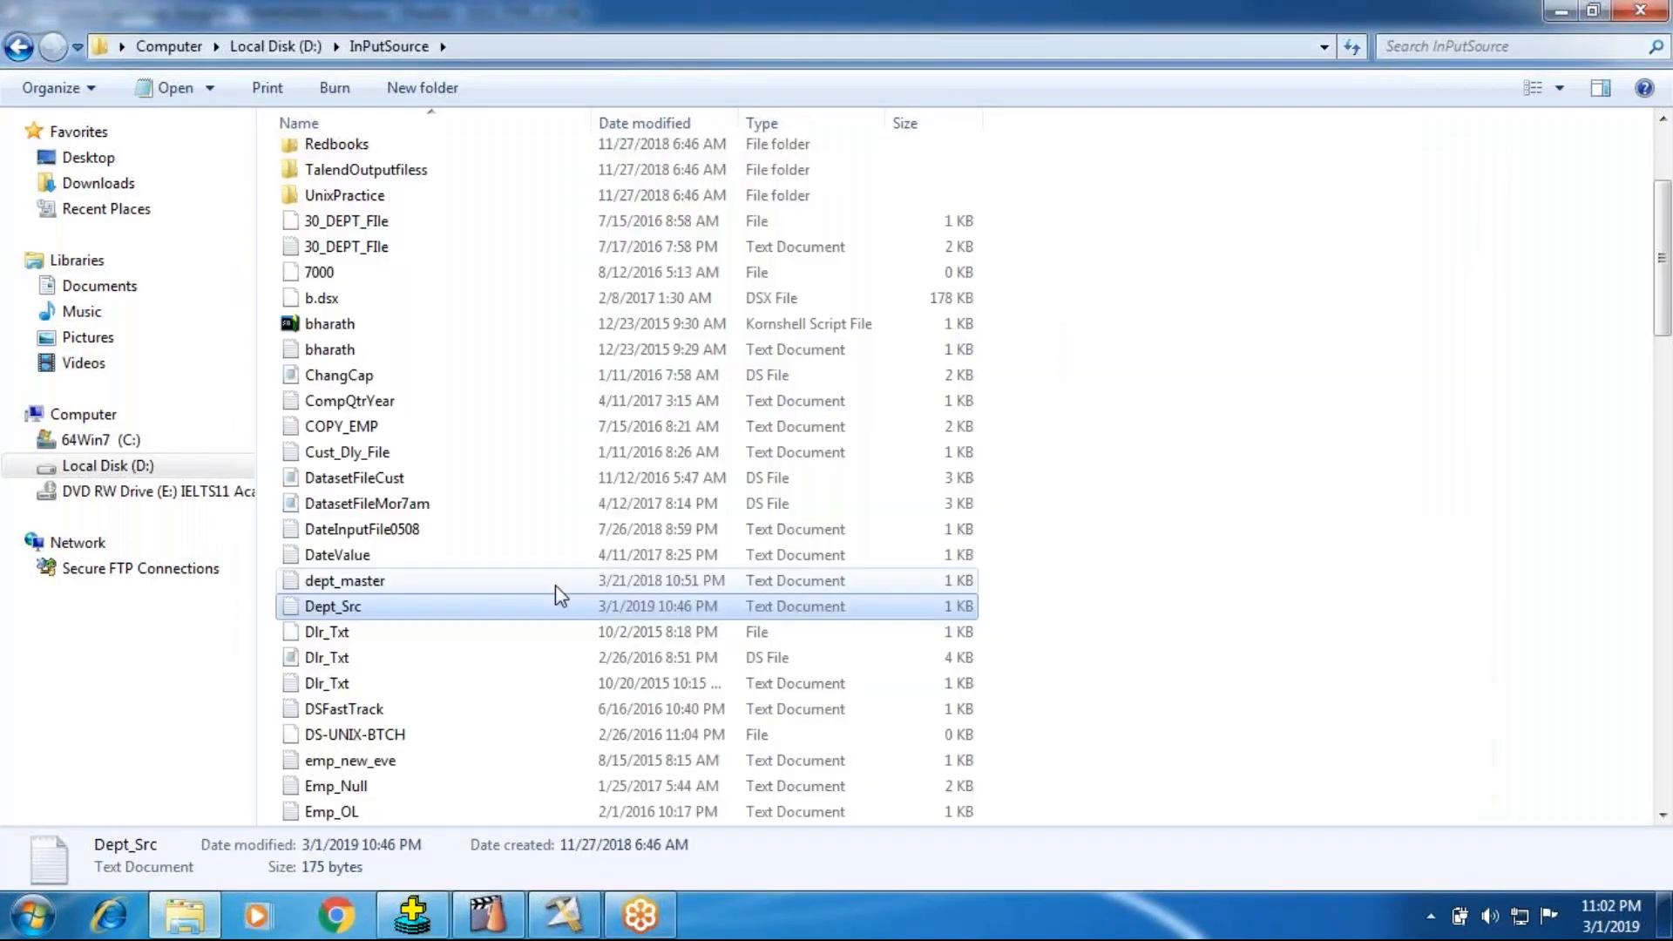
left_click(1559, 12)
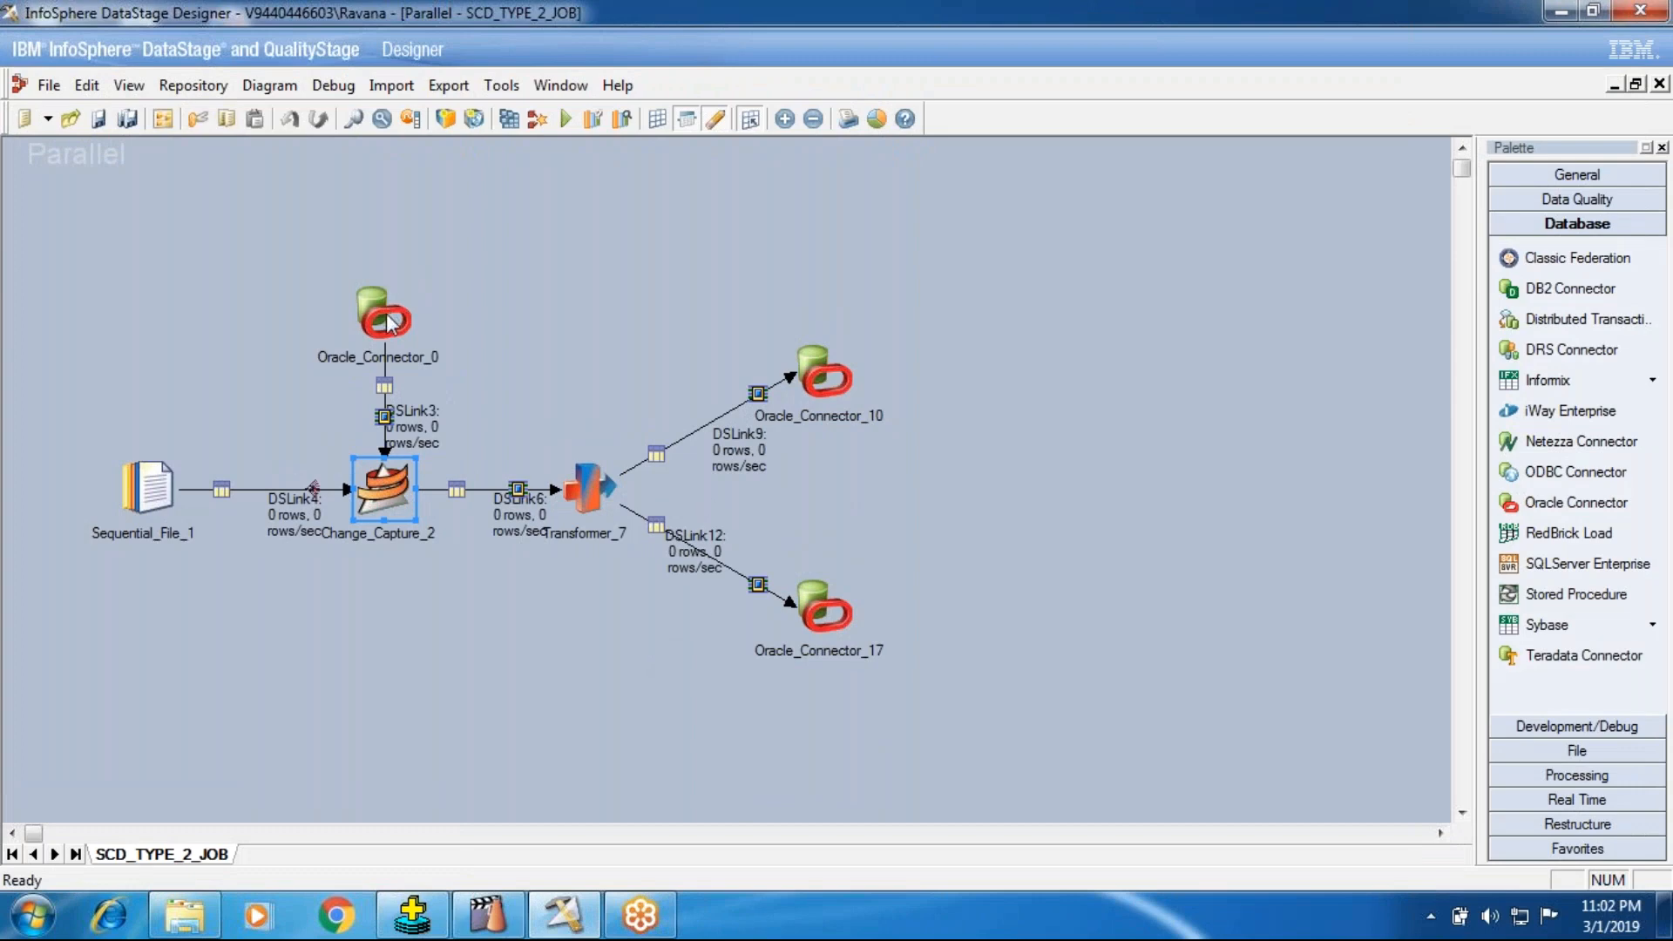
Step: Review the output column definitions of the Sequential_File_1 stage, particularly DEPT_NO and DEPT_NAME
left_click(178, 506)
double_click(178, 506)
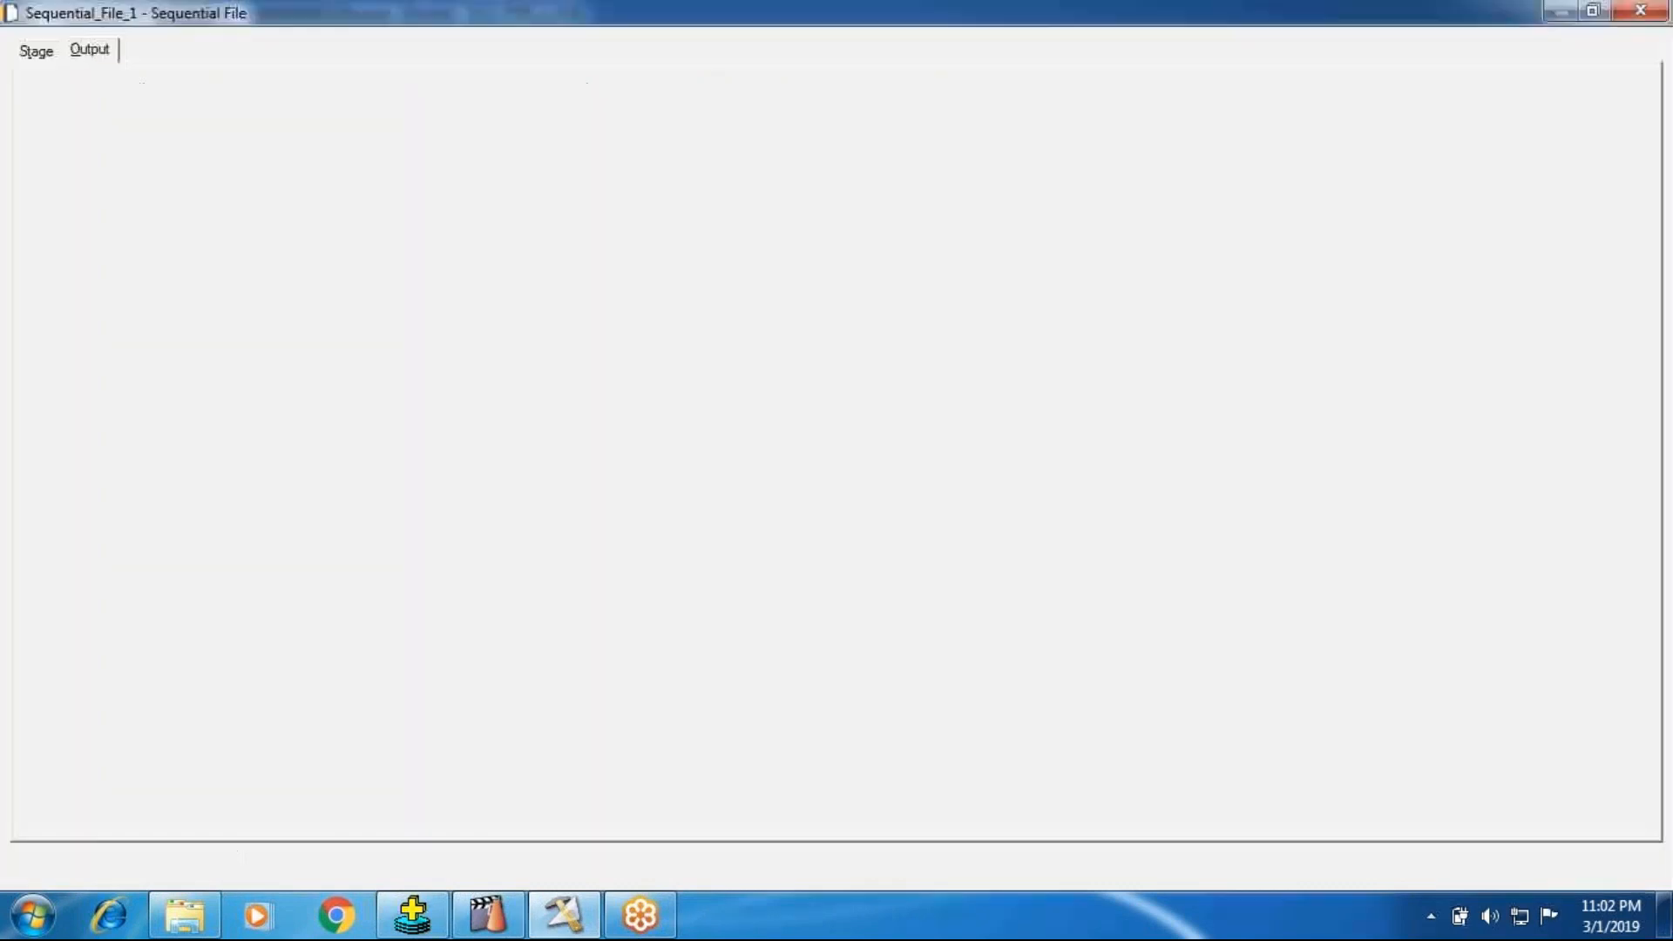
left_click(239, 149)
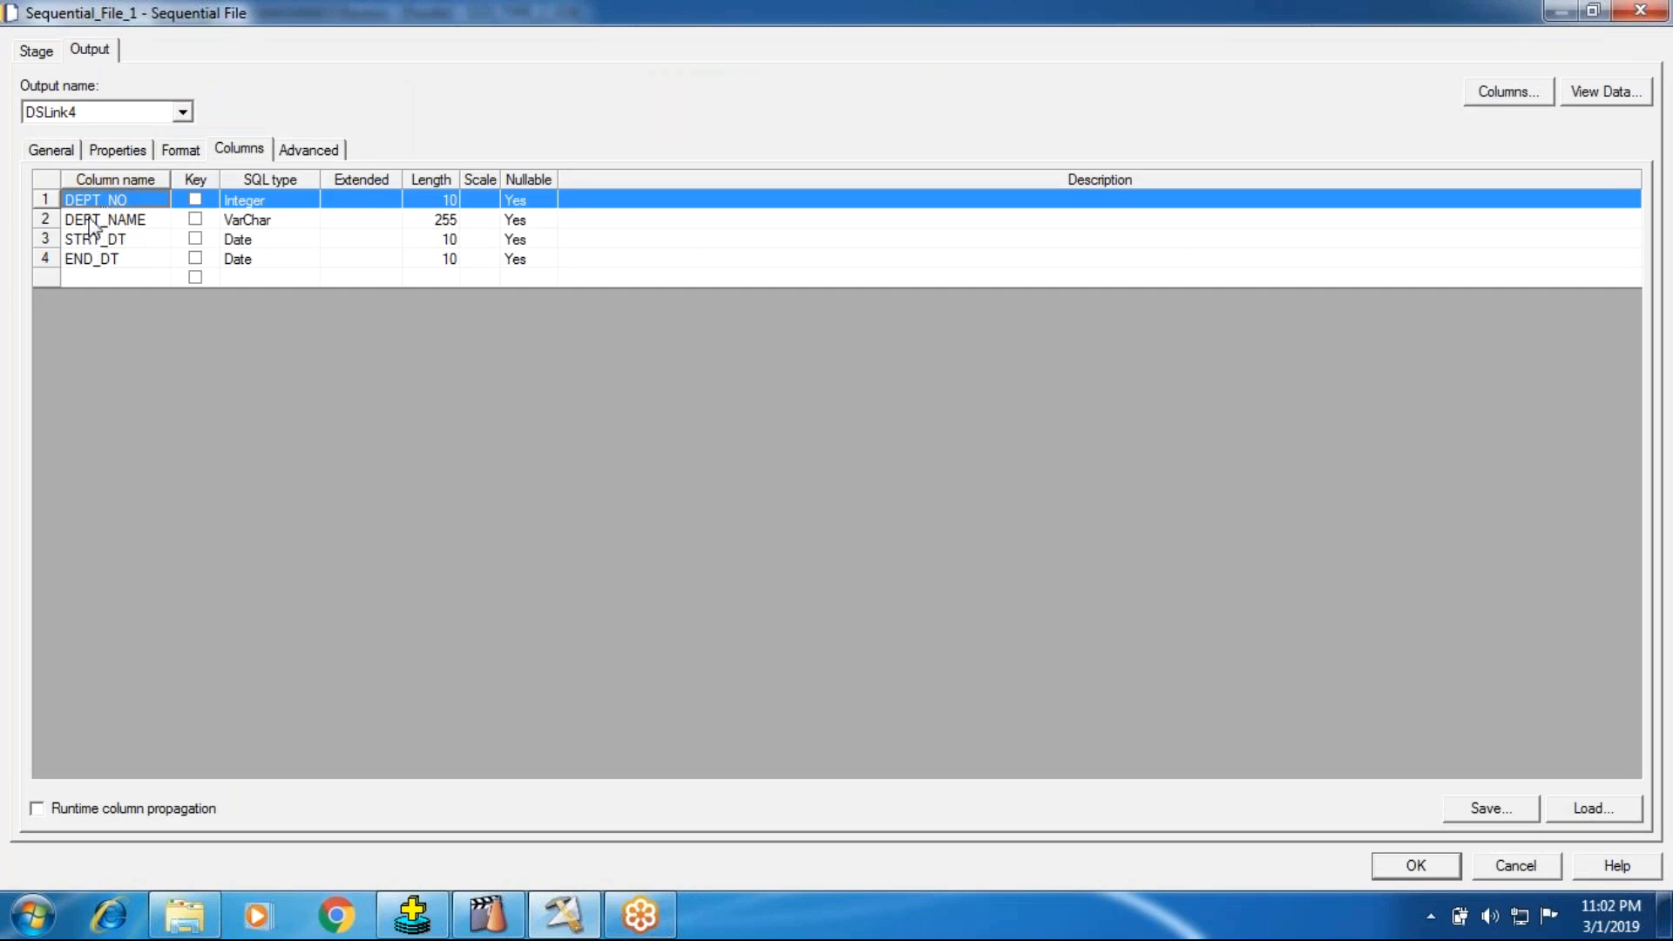
left_click(93, 215)
left_click(92, 203)
left_click(1375, 869)
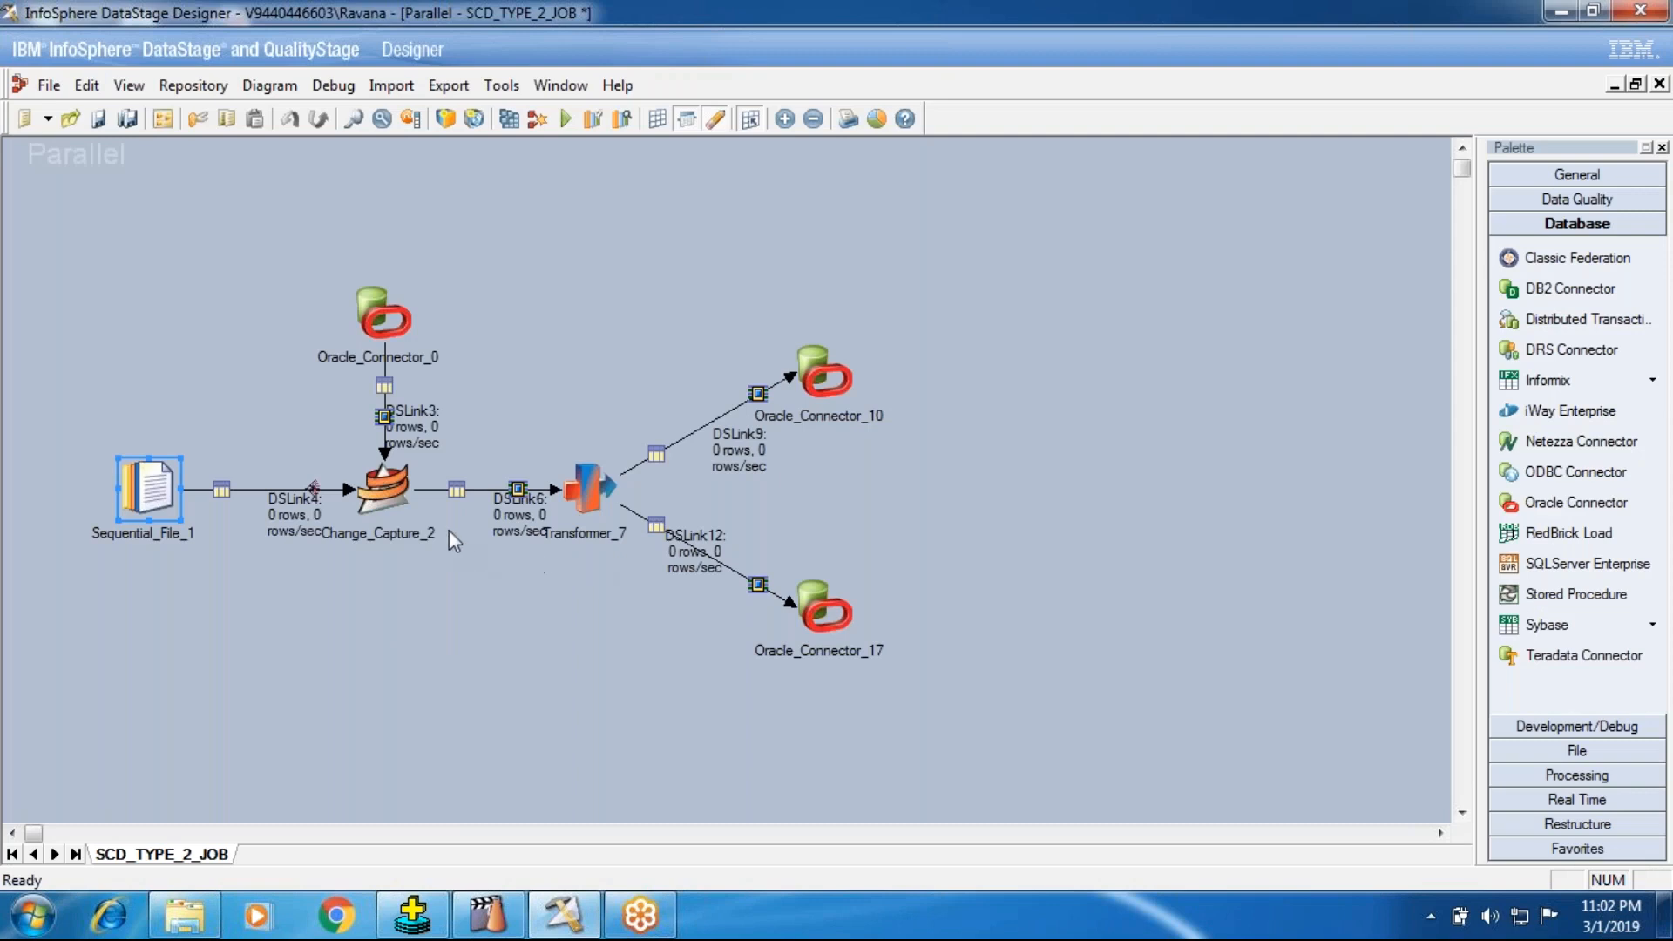
Step: Review the DEPT_NAME and DEPT_NO change keys in the Change_Capture_2 stage properties
double_click(401, 475)
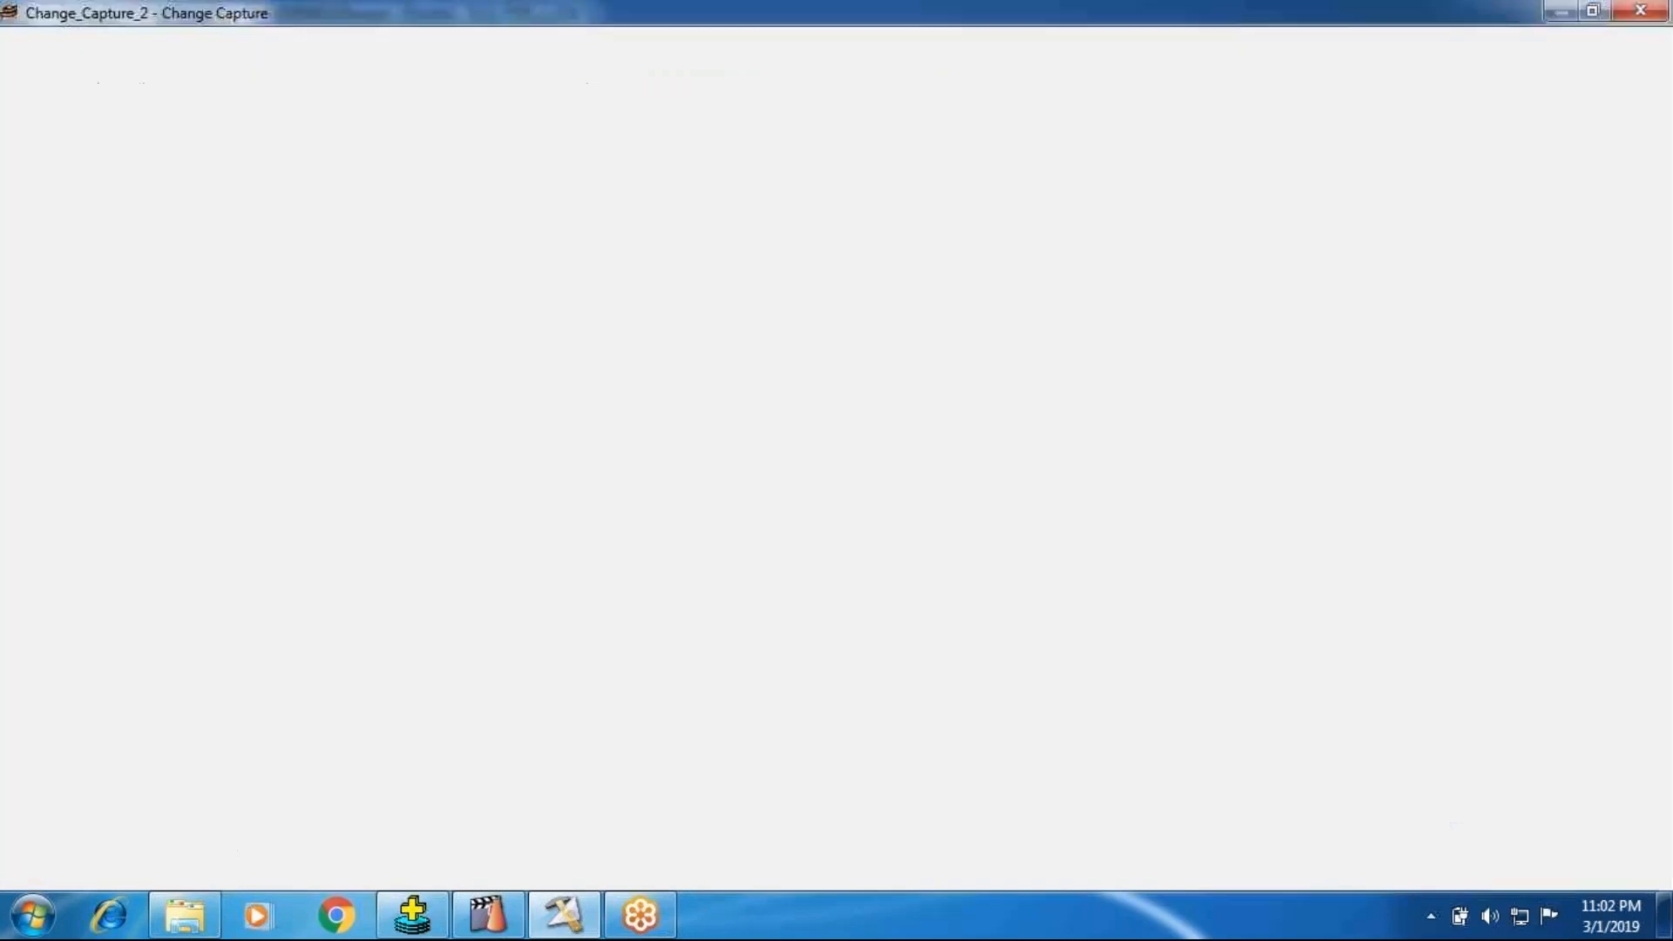
left_click(153, 247)
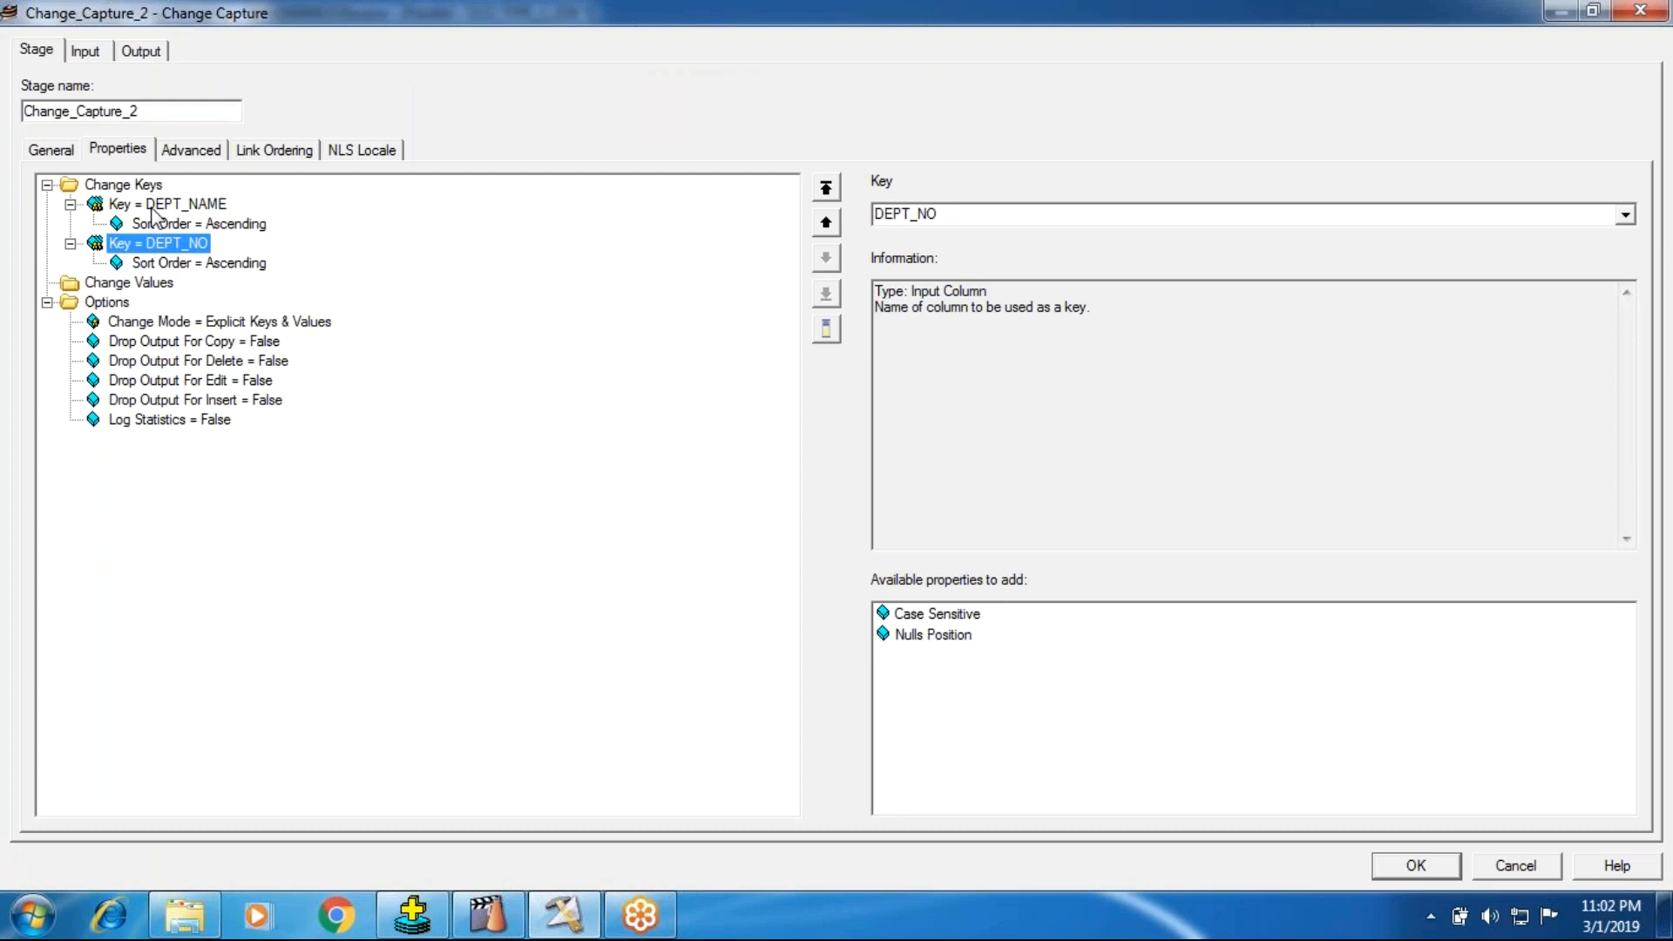
left_click(152, 208)
left_click(151, 243)
left_click(1431, 866)
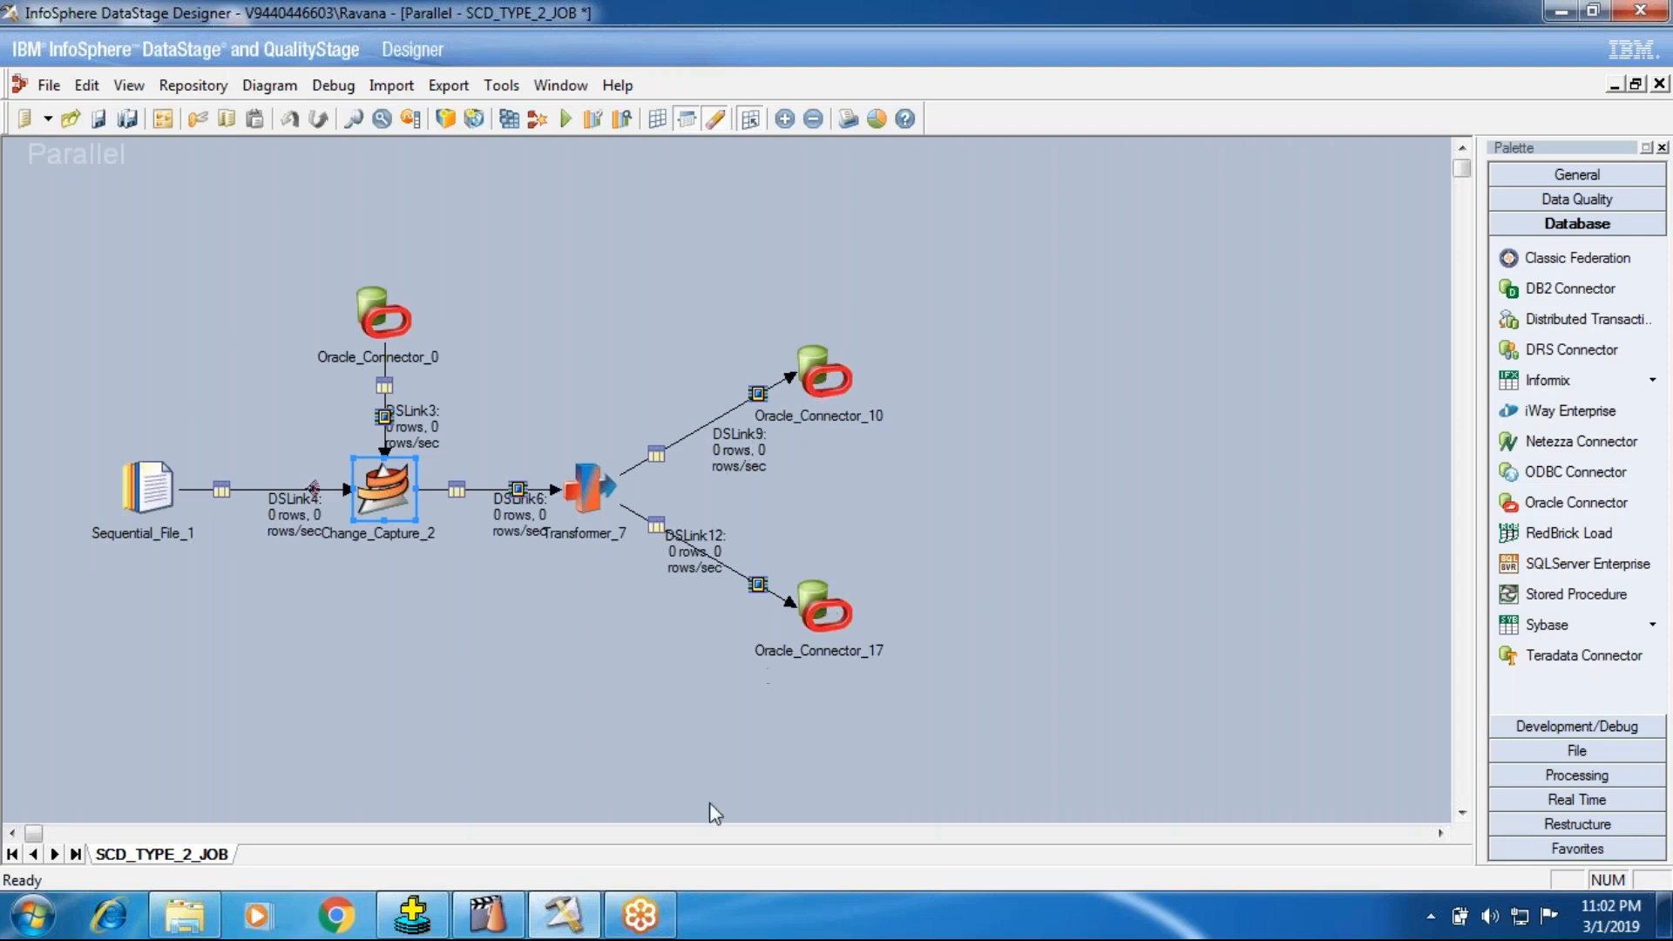
Step: Switch to Oracle SQL*Plus and query all rows of the table scd_type_2
left_click(411, 915)
type("select ")
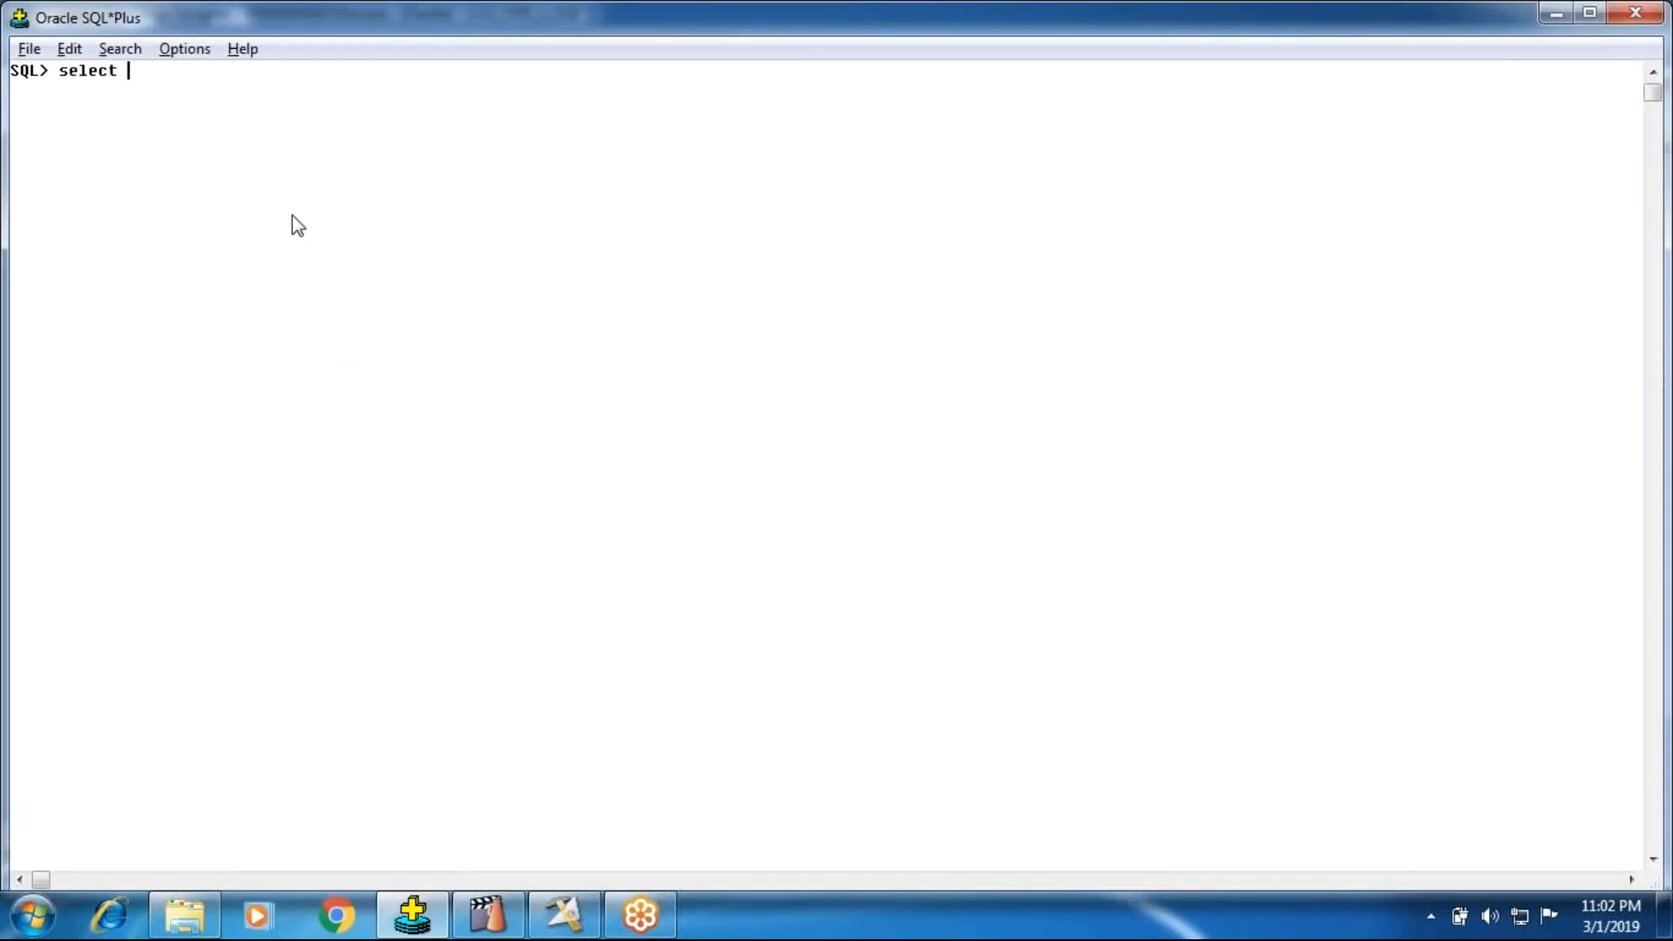
type("* from scd_type_2;")
key("Return")
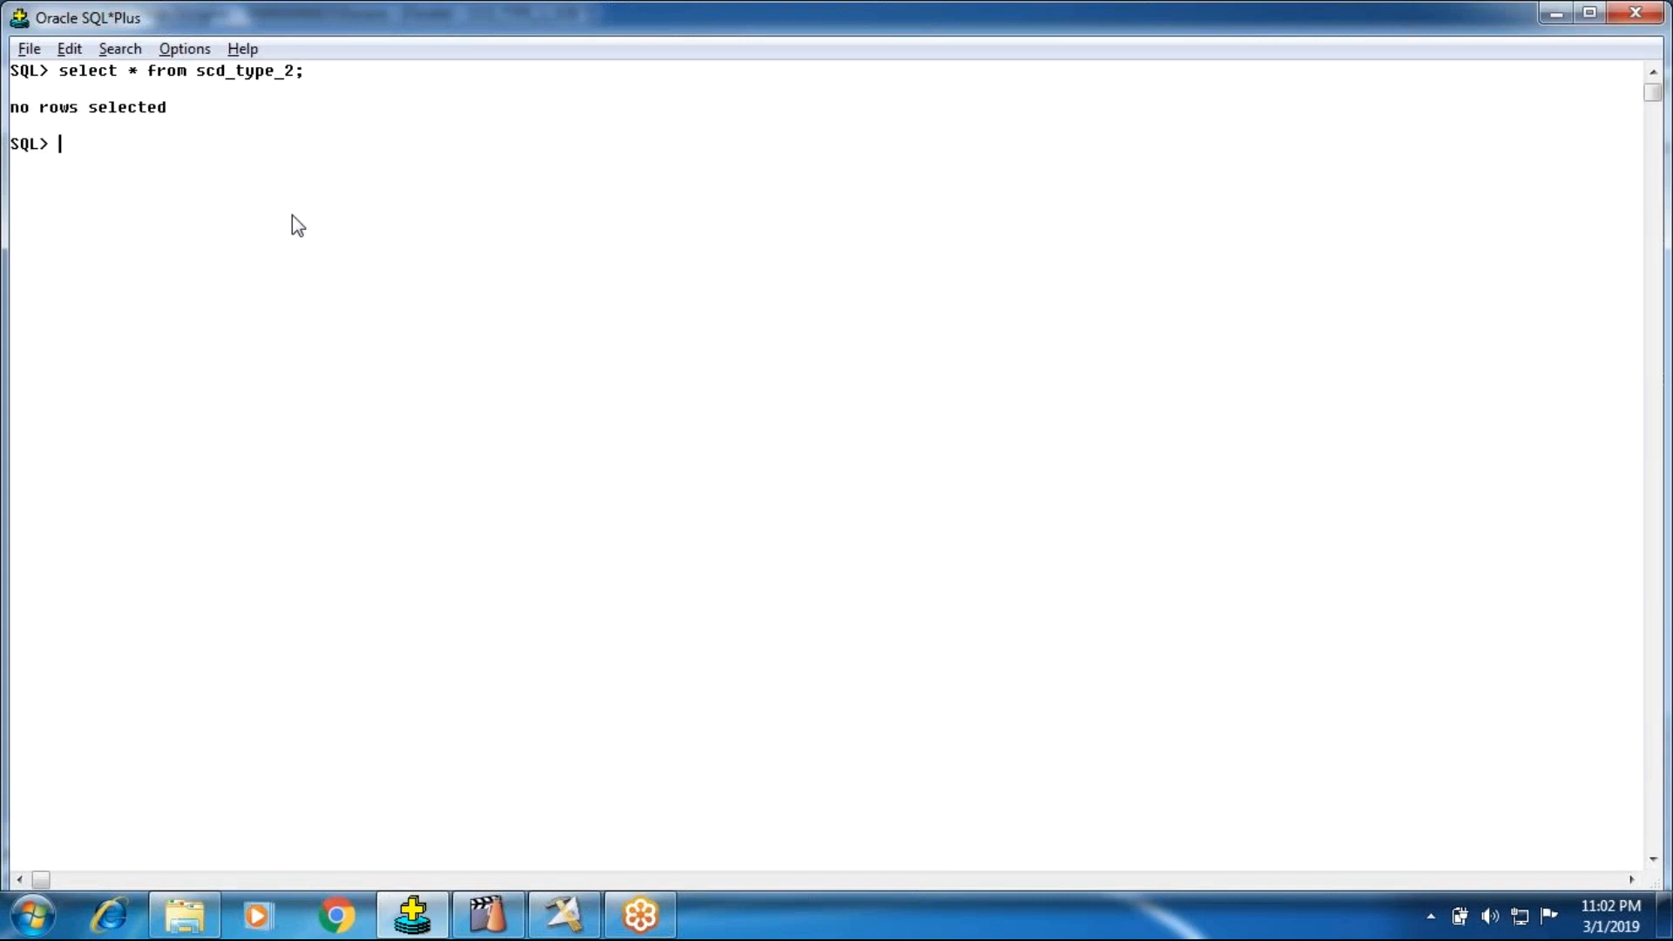
Step: Describe the scd_type_2 table and examine its column names and data types
type("desc scd_type_2;")
key("Return")
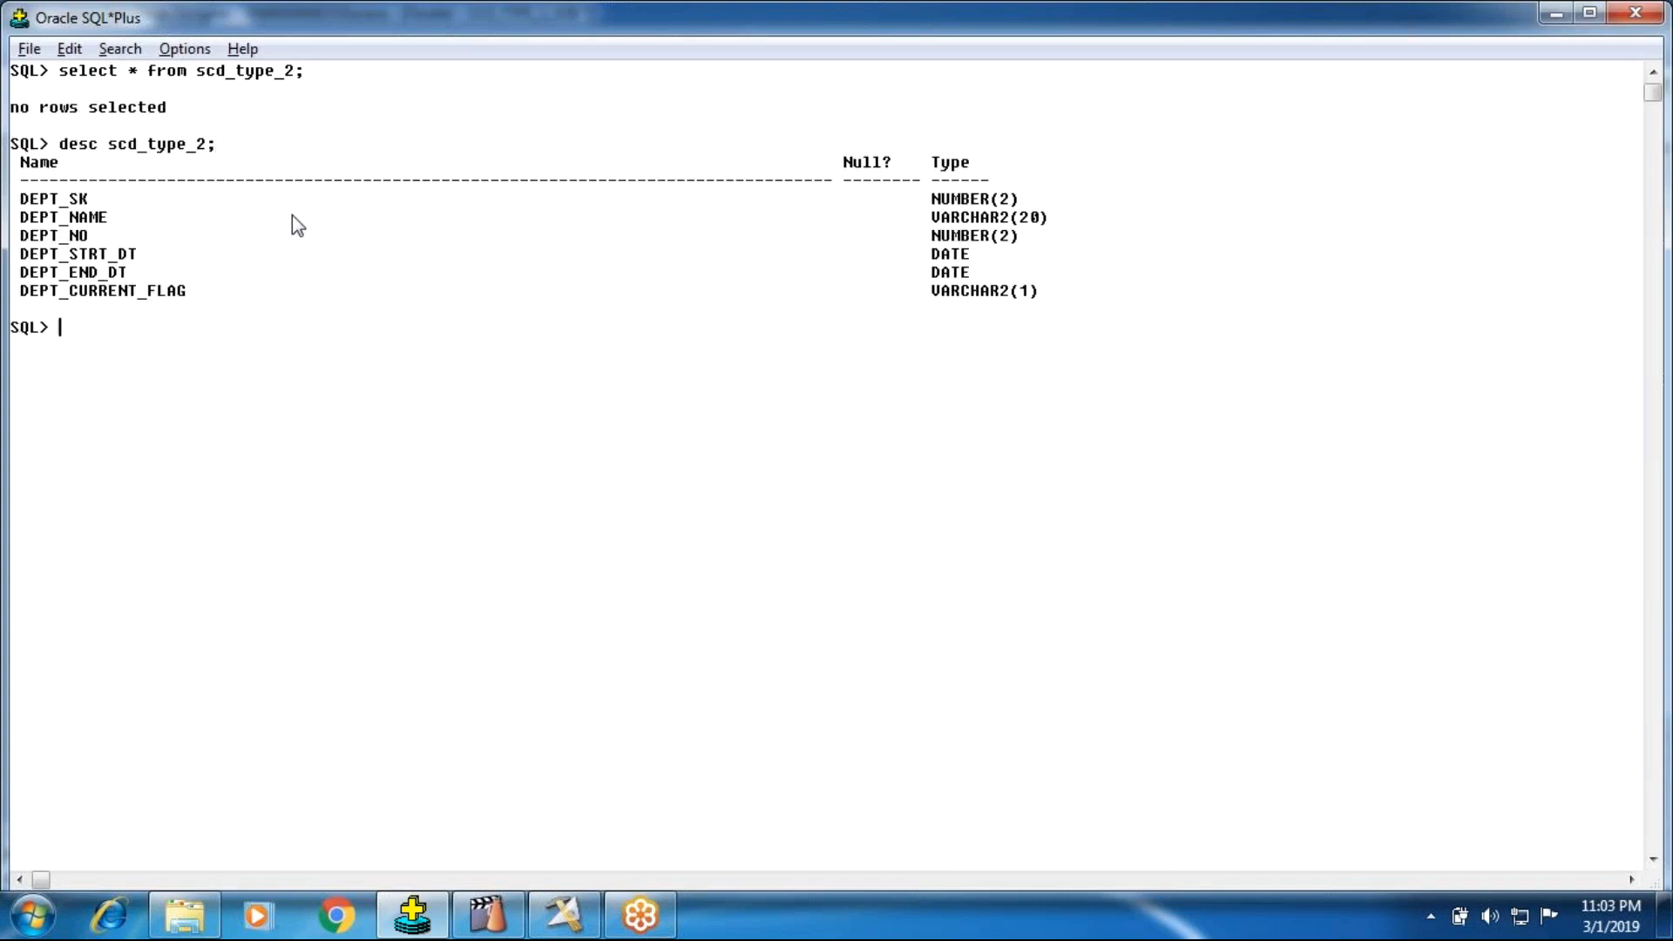
left_click_drag(12, 199, 1018, 207)
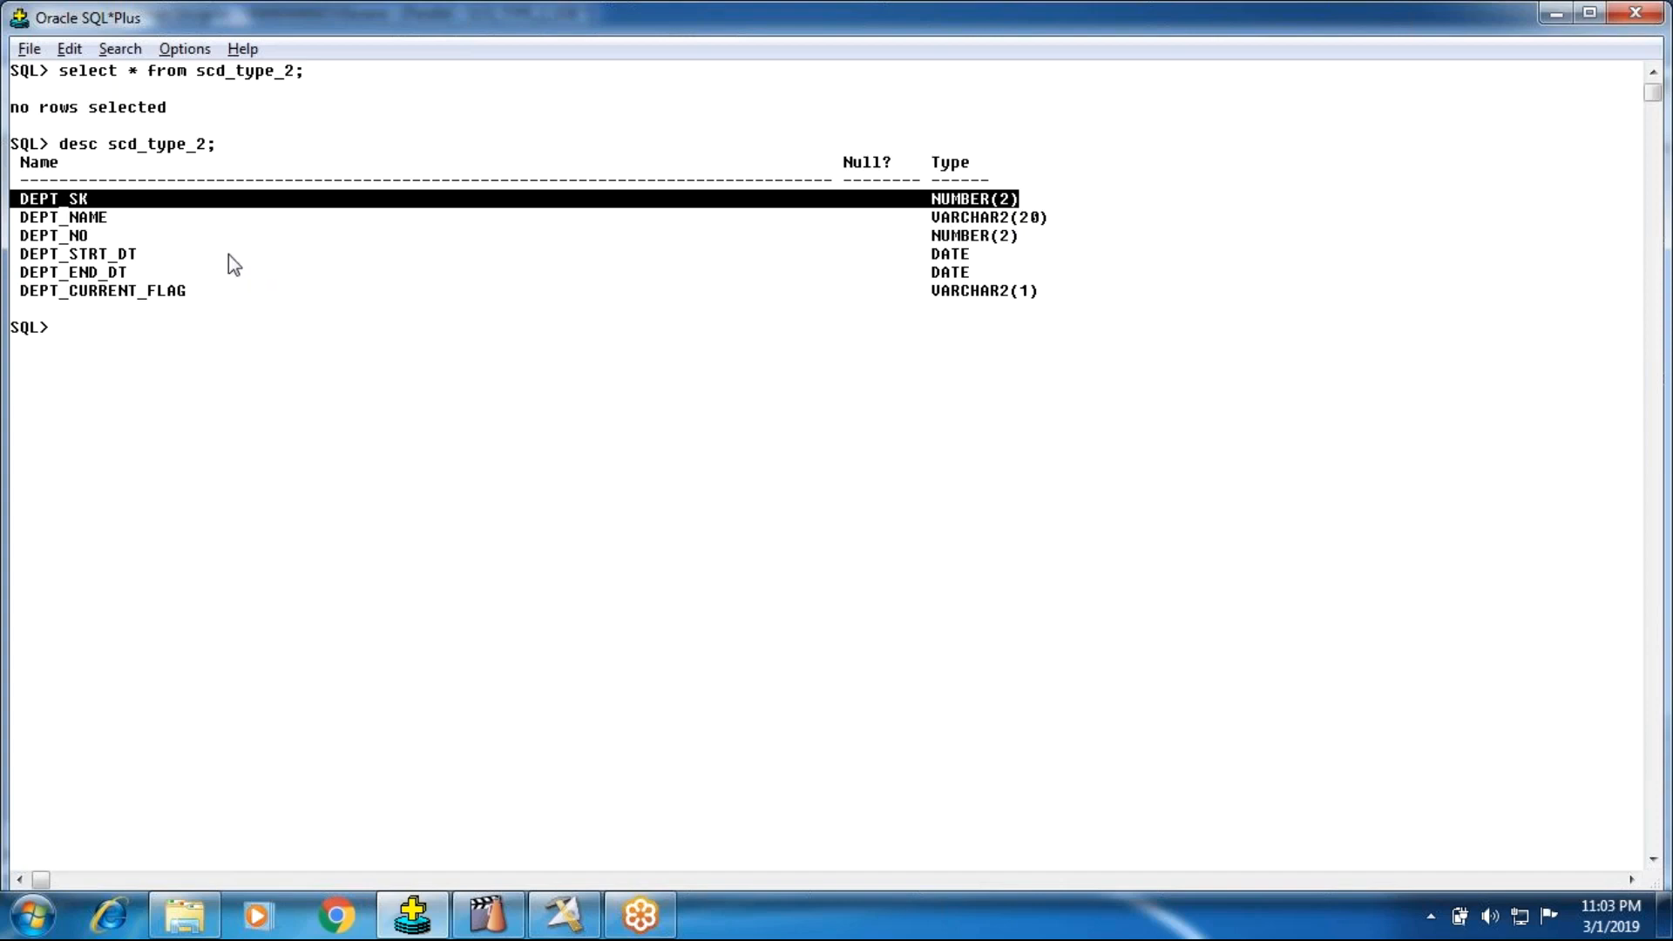
left_click_drag(19, 213, 409, 260)
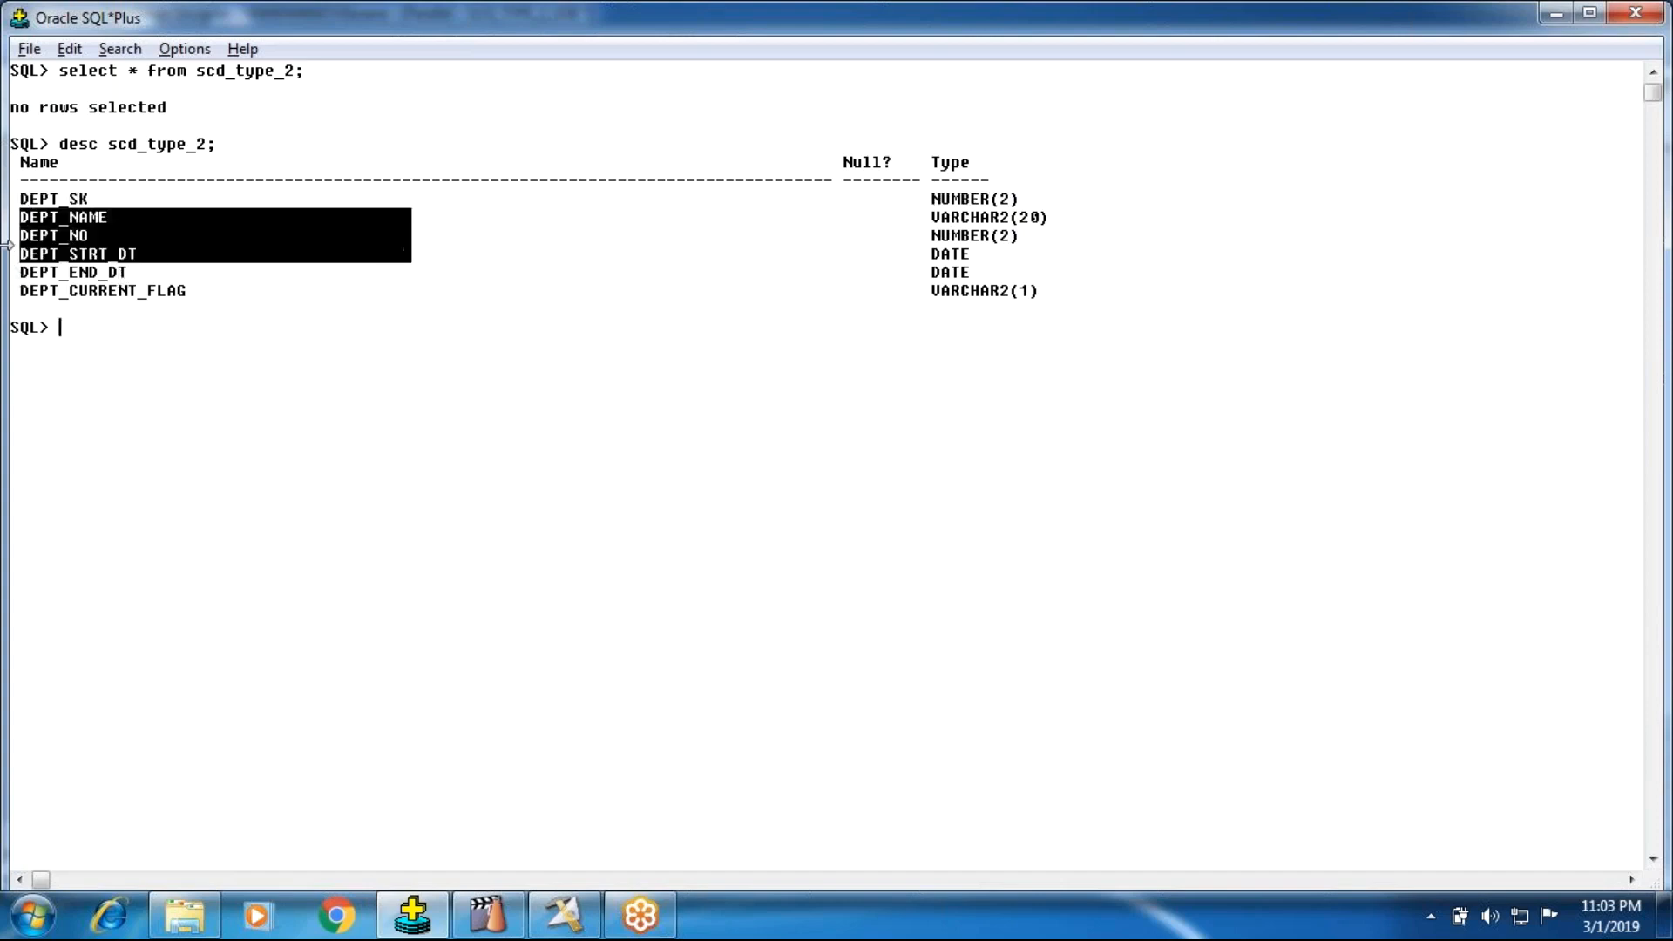
left_click(44, 238)
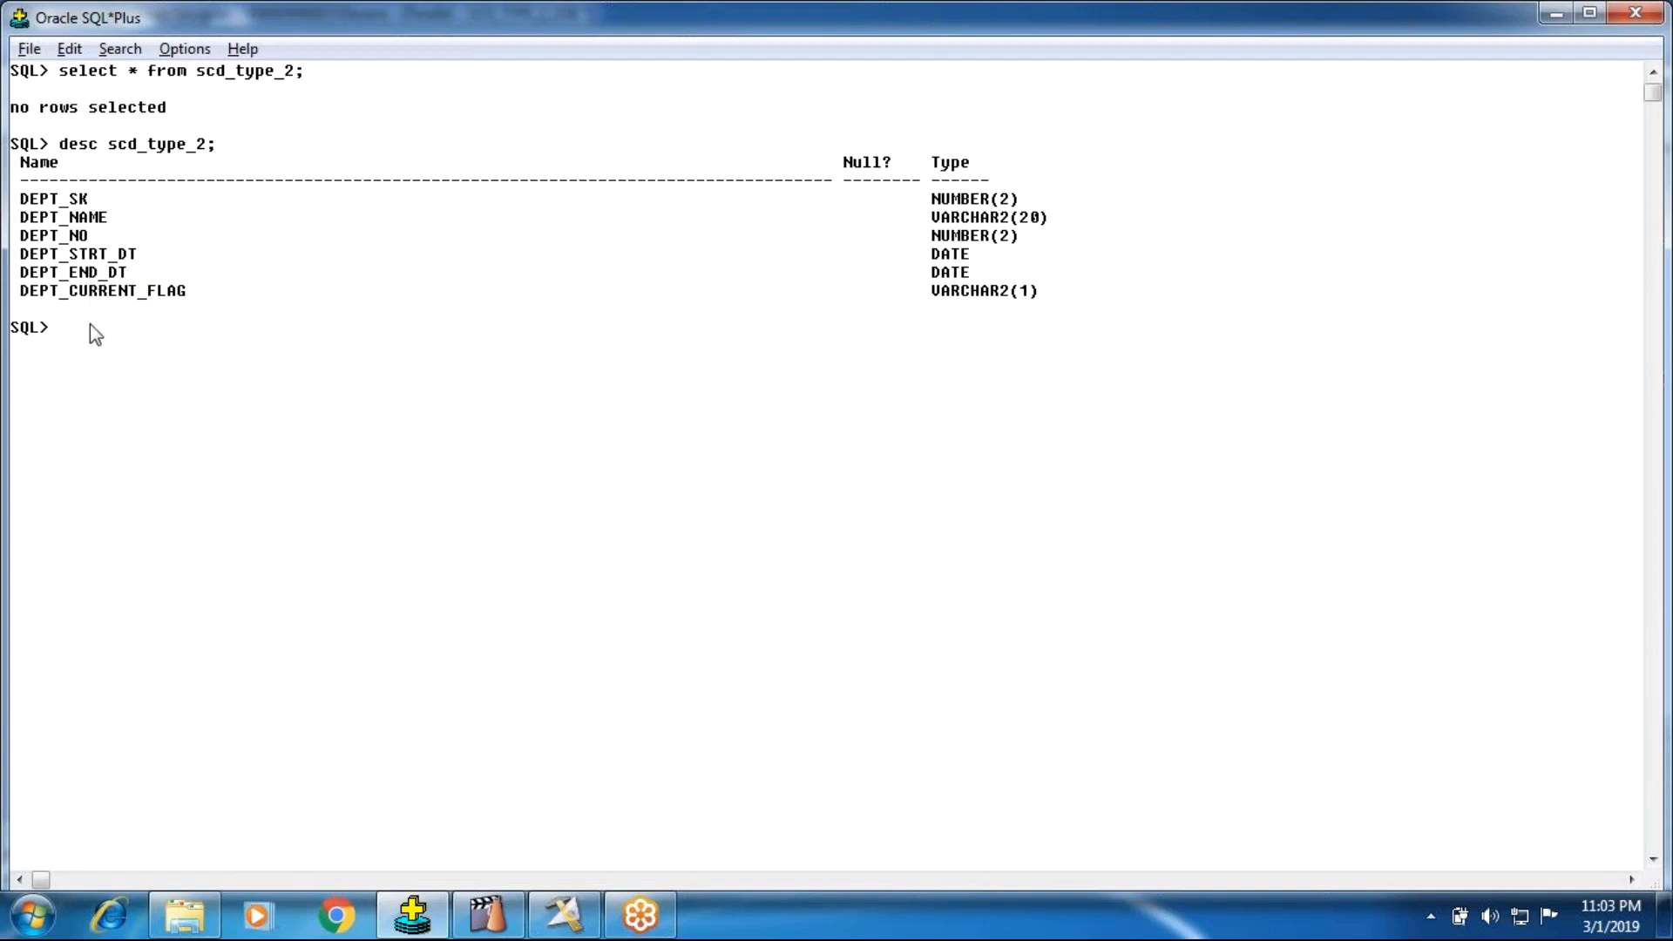
left_click_drag(66, 152, 1174, 316)
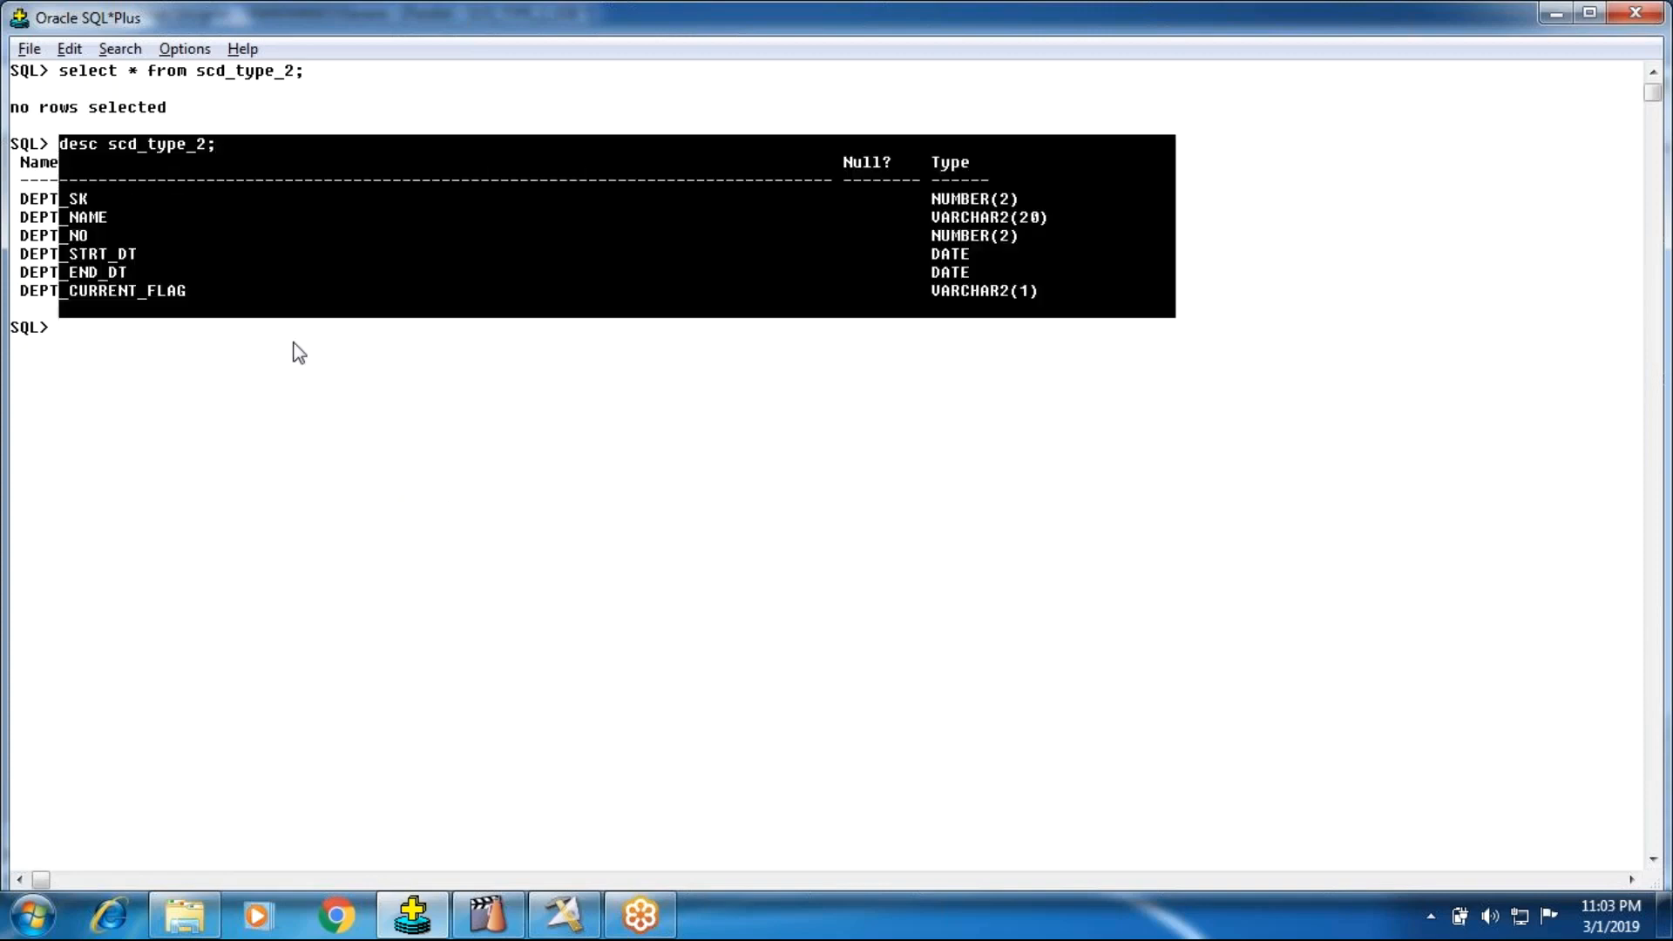
left_click(183, 166)
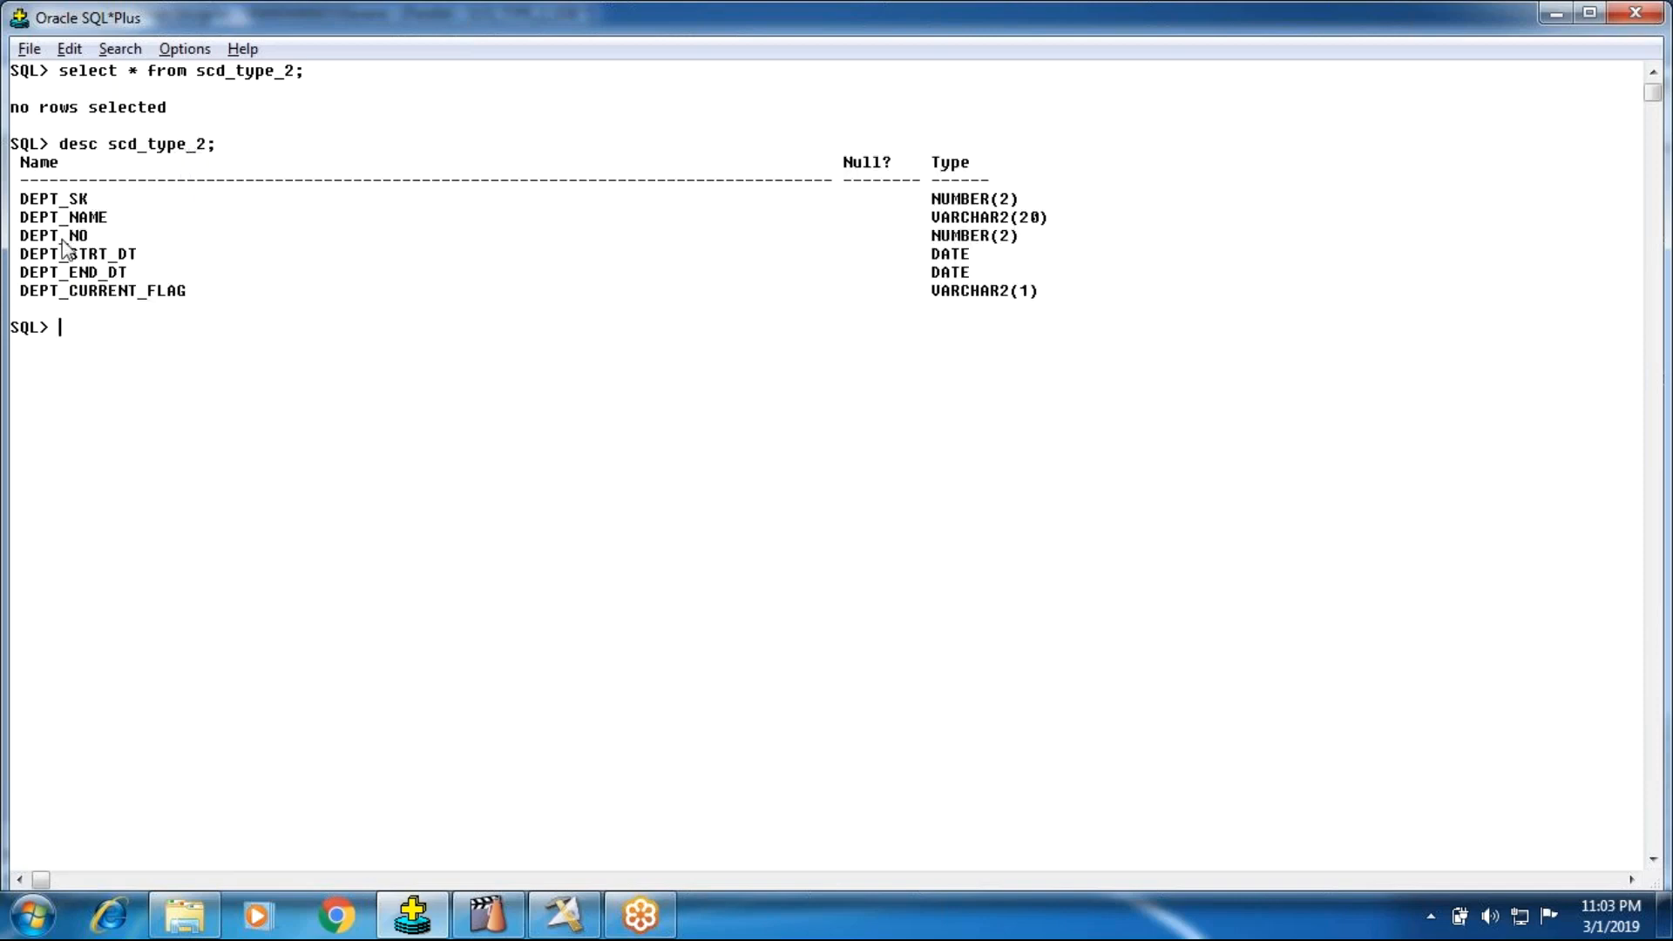
left_click_drag(173, 114, 4, 120)
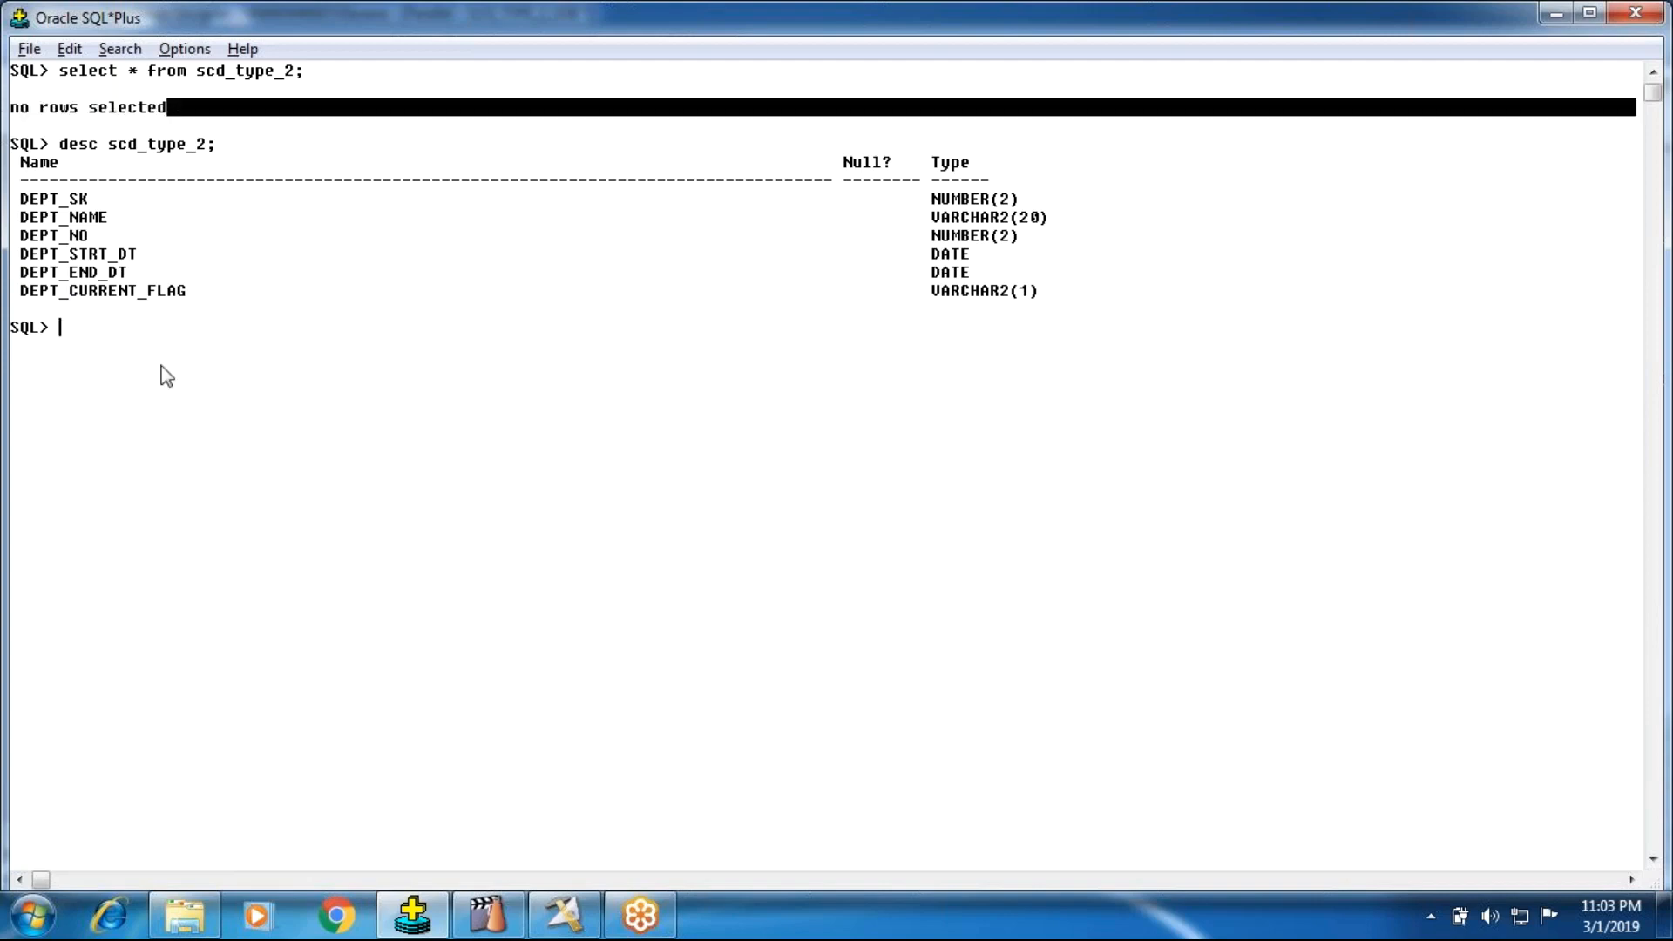
Step: Back in DataStage Designer, rename the link from Transformer_7 to Oracle_Connector_10 as Insert
left_click(564, 915)
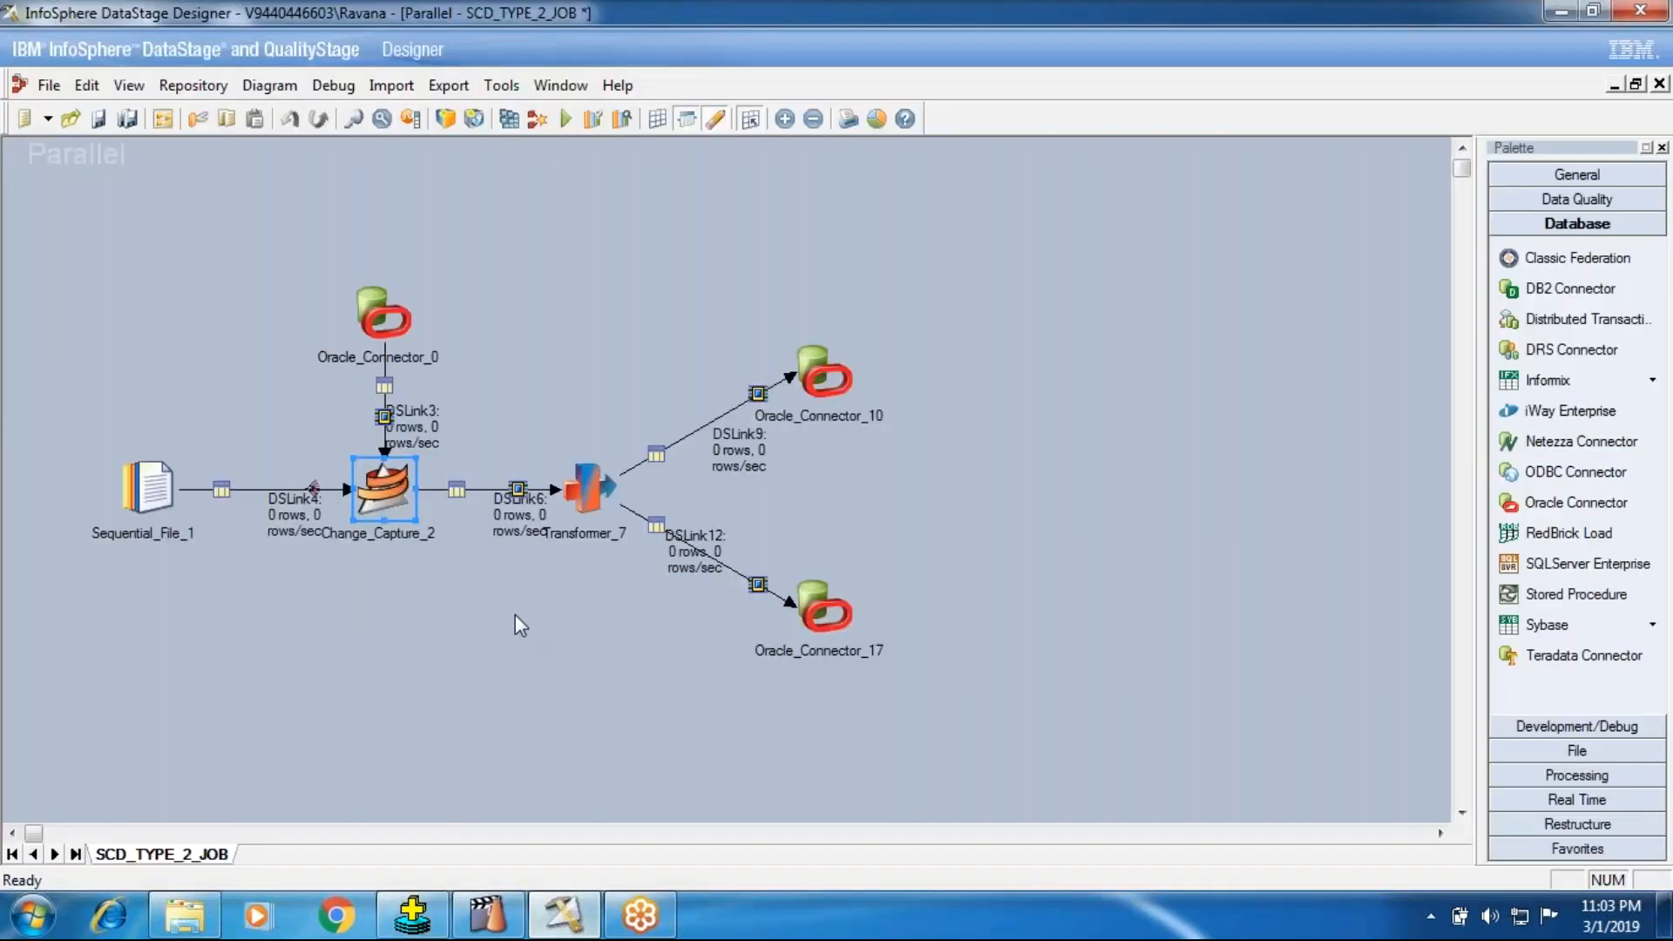
left_click(820, 386)
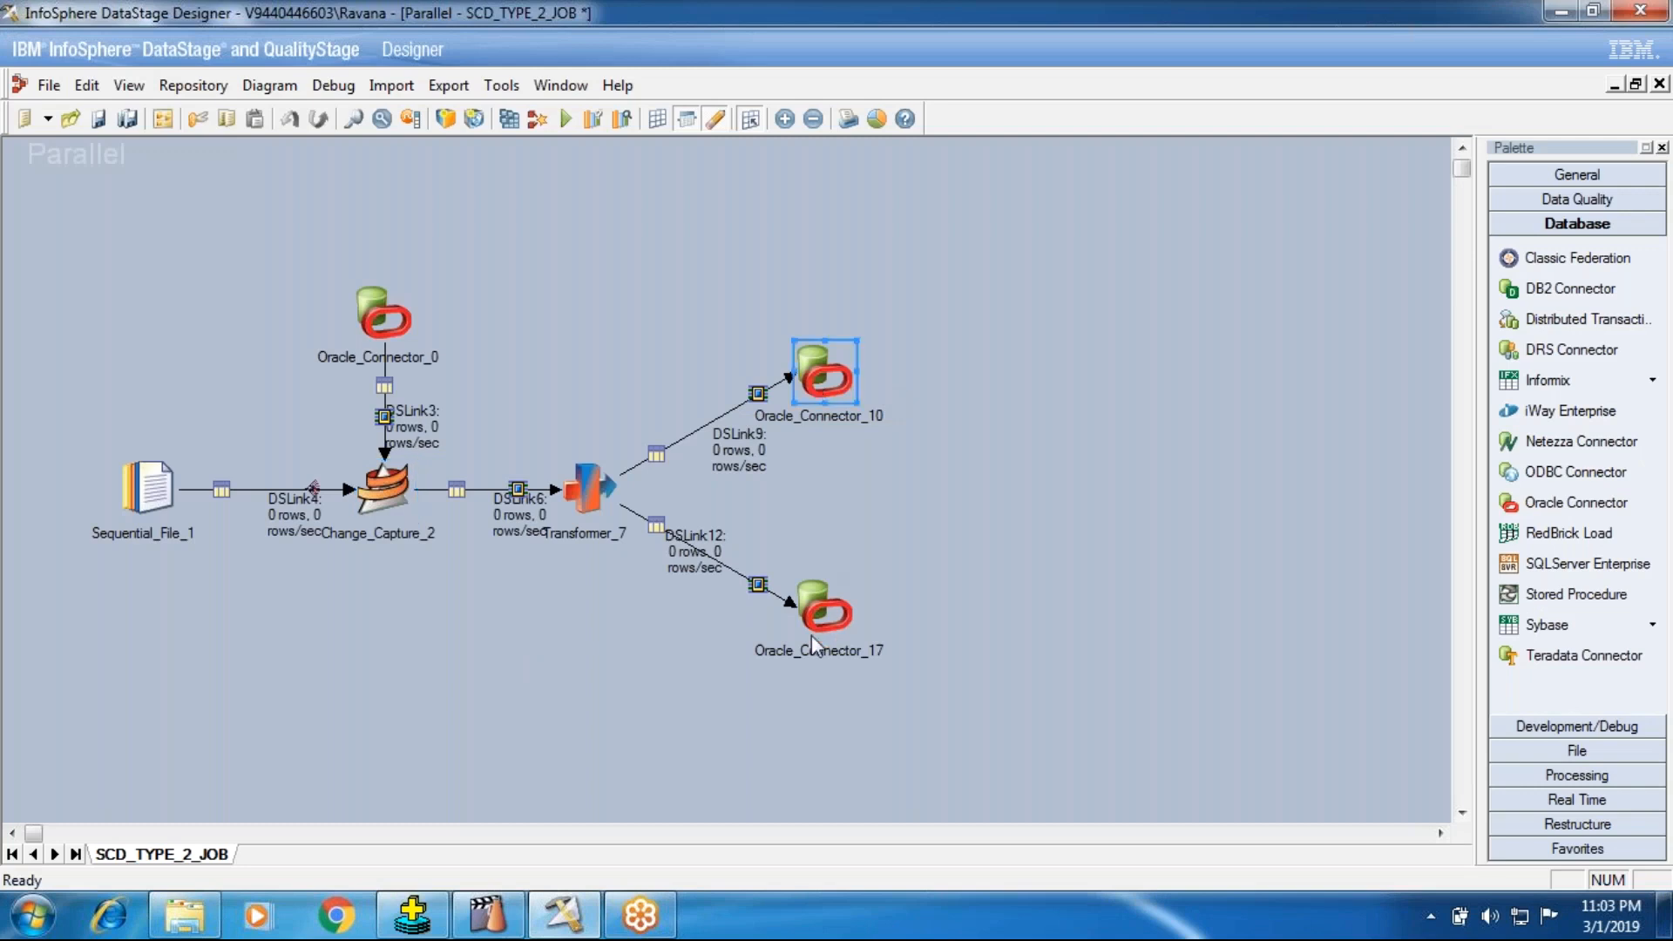
left_click(818, 589)
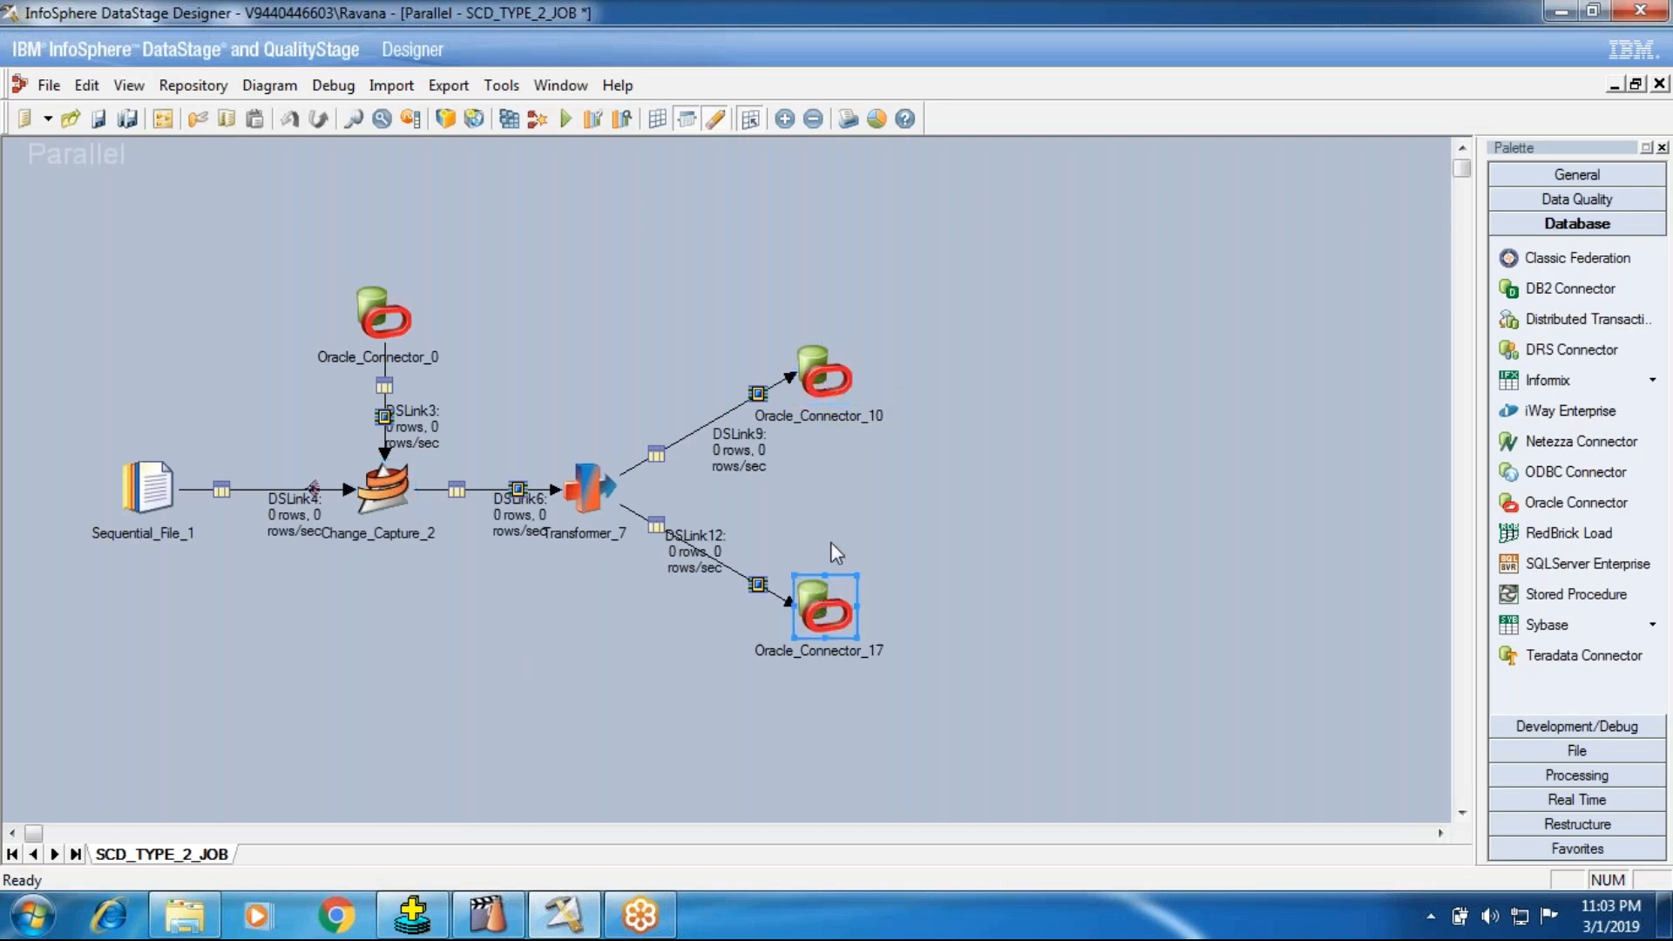
right_click(731, 434)
left_click(785, 448)
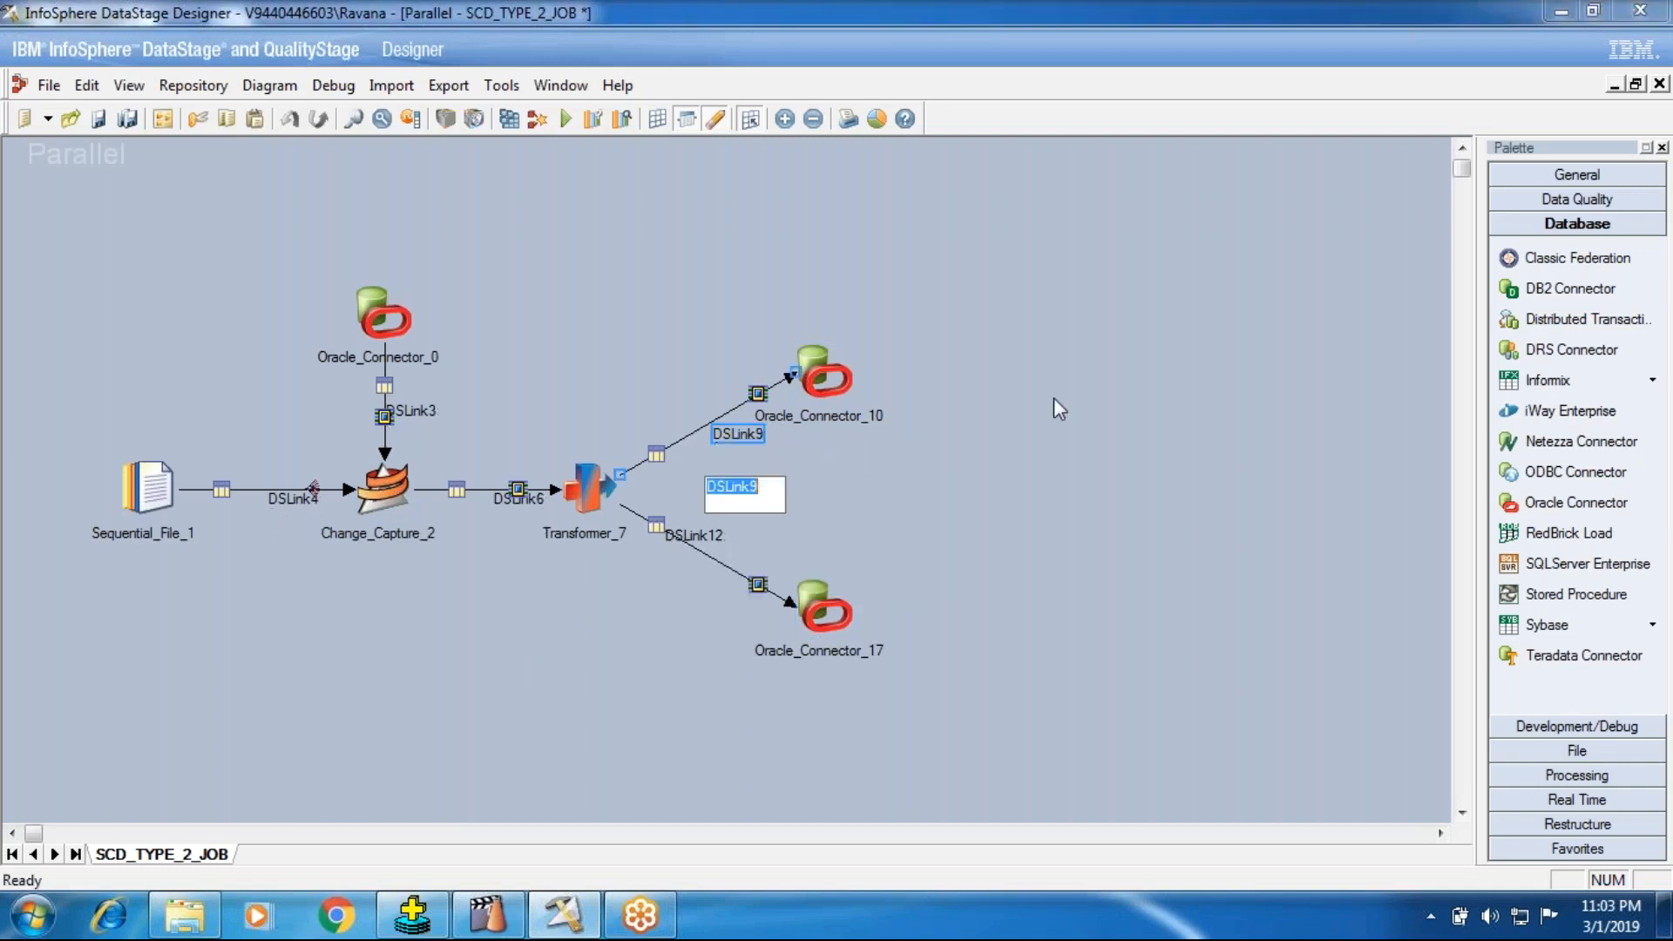
type("Insert")
key("Return")
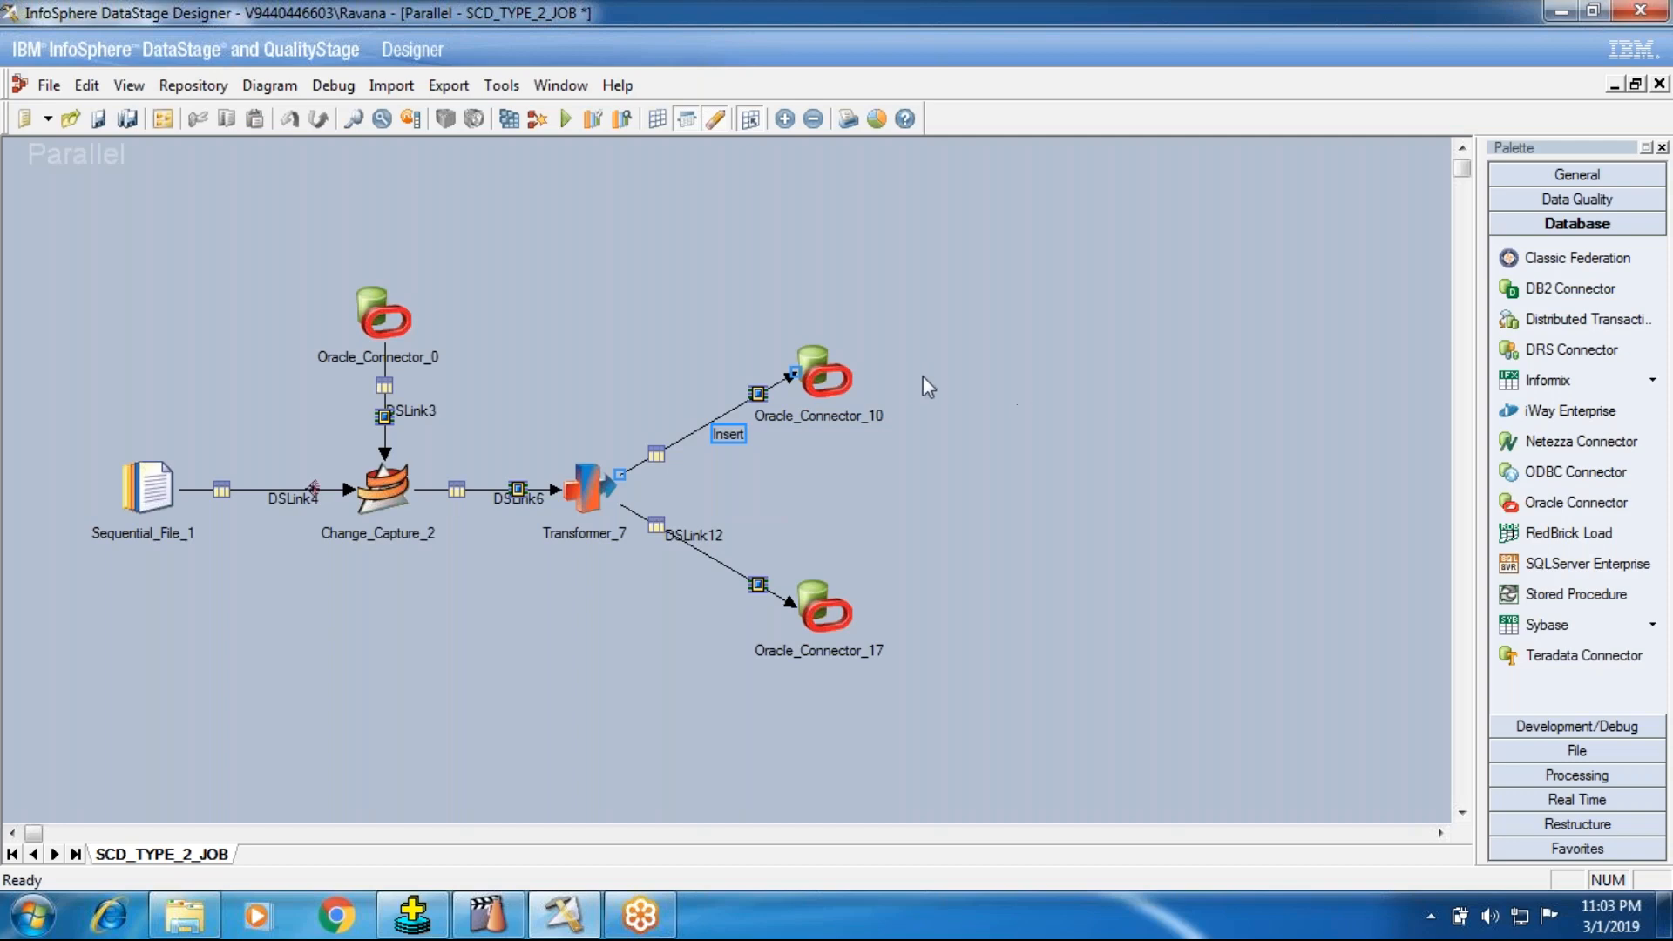
Step: Review the input properties of Oracle_Connector_10 and Oracle_Connector_17, including their write modes
left_click(833, 373)
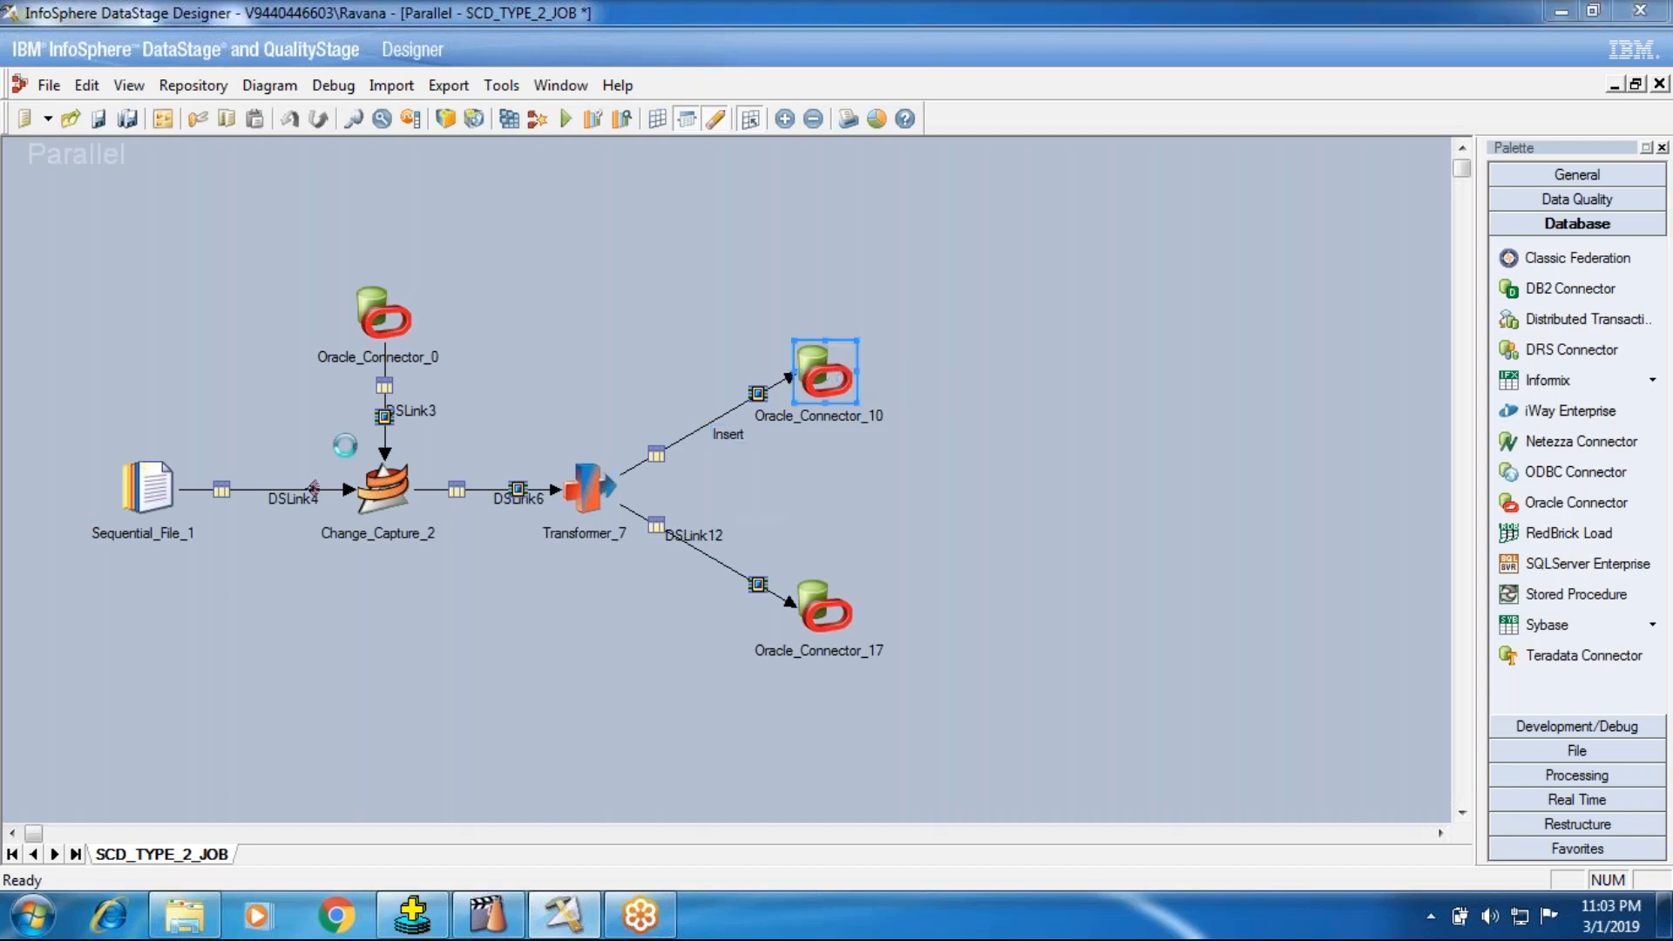
double_click(828, 374)
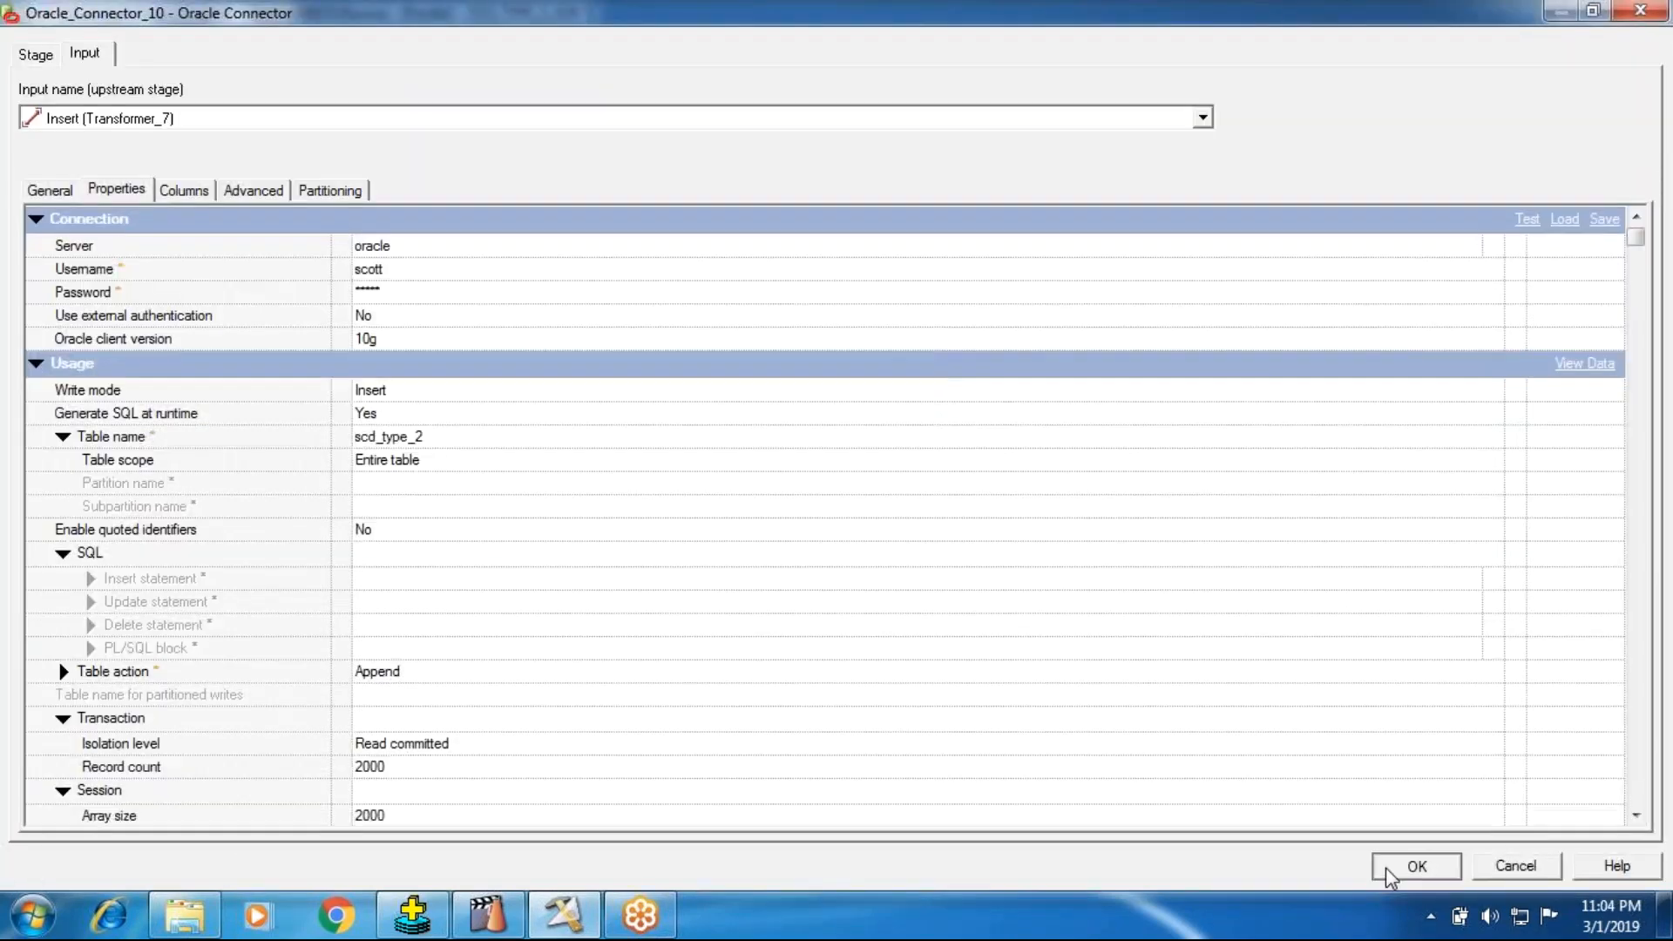
left_click(1415, 865)
left_click(825, 607)
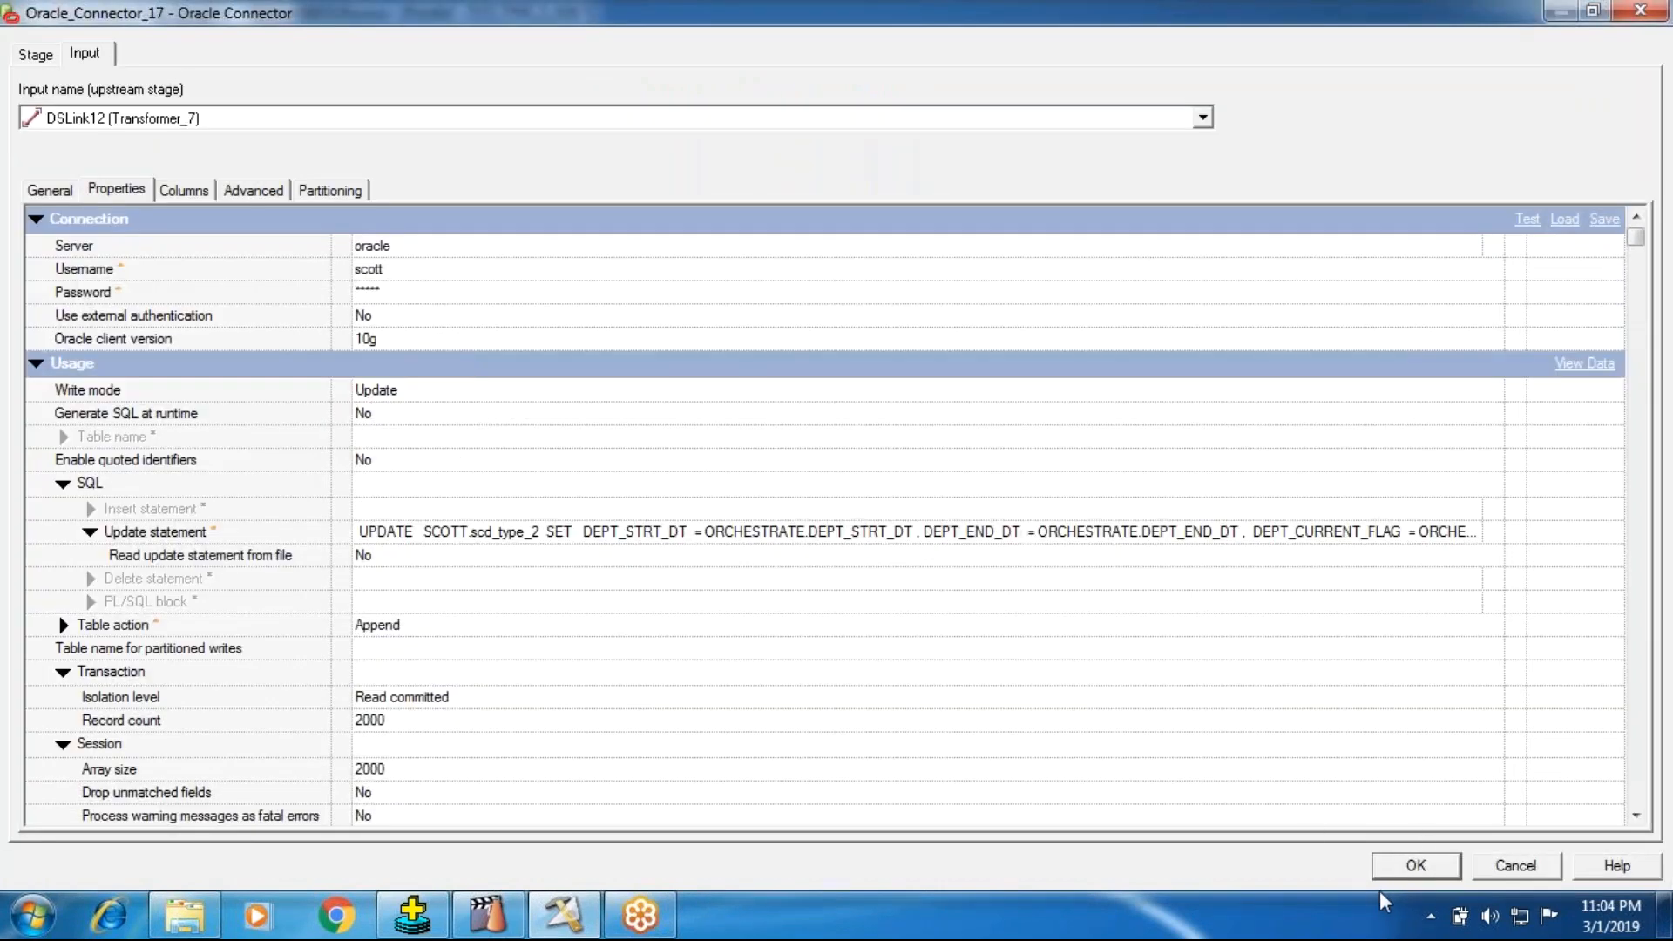
left_click(1387, 867)
Step: Rename the link from Transformer_7 to Oracle_Connector_17 as Update
left_click(676, 533)
right_click(676, 532)
left_click(710, 546)
type("Update")
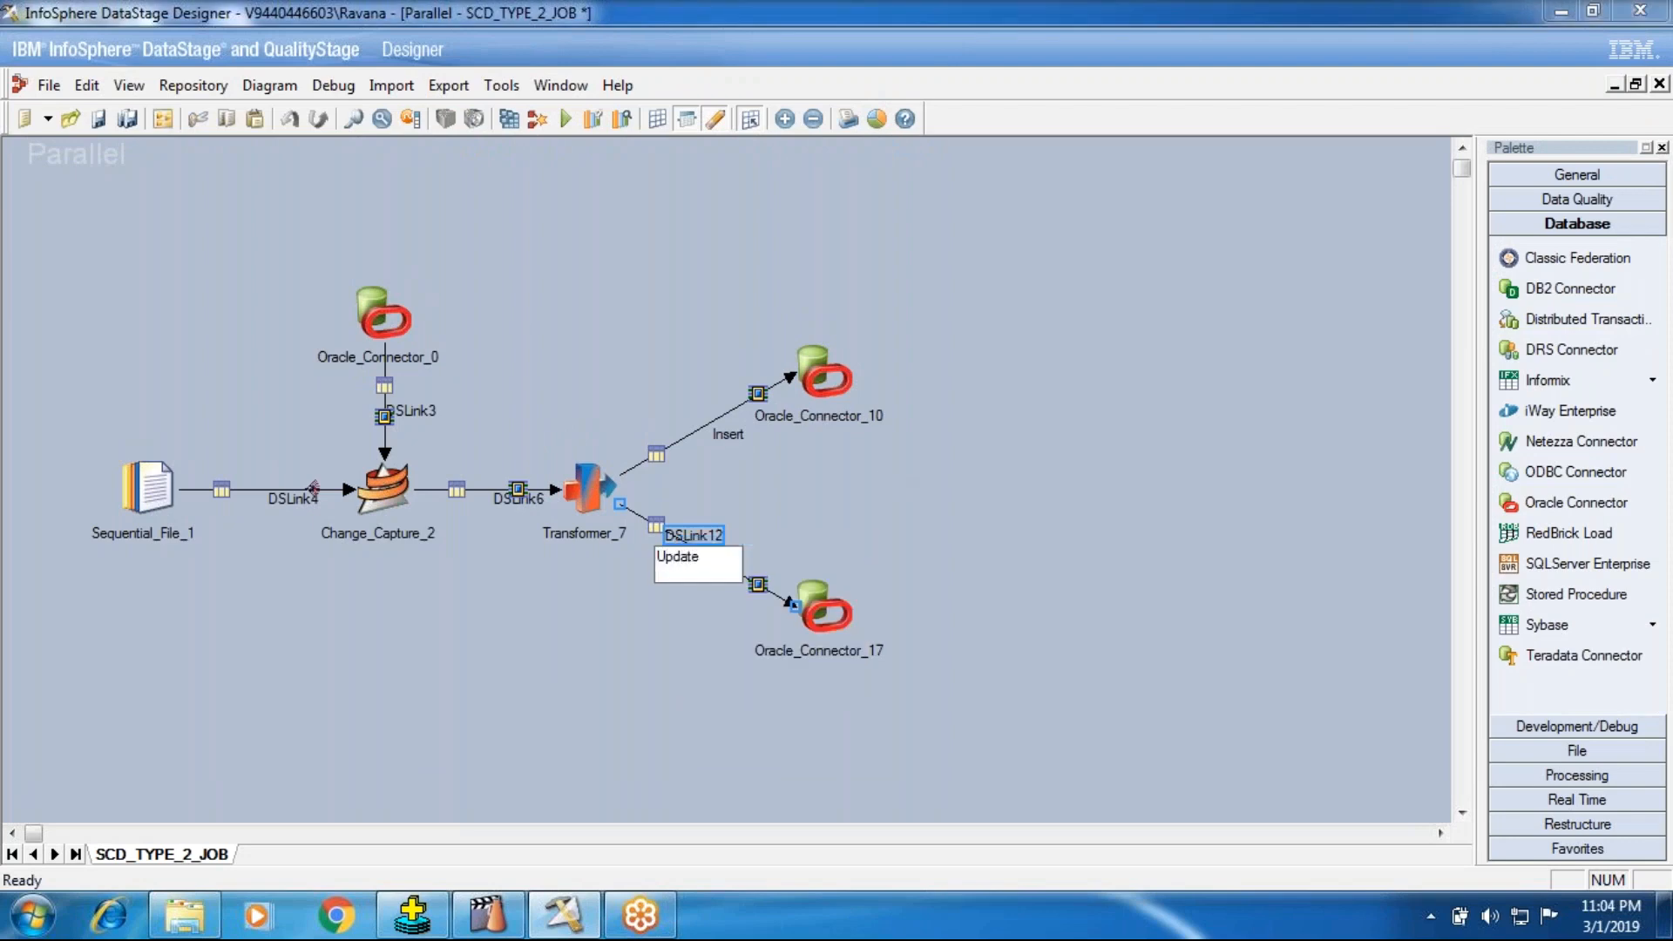
left_click(535, 448)
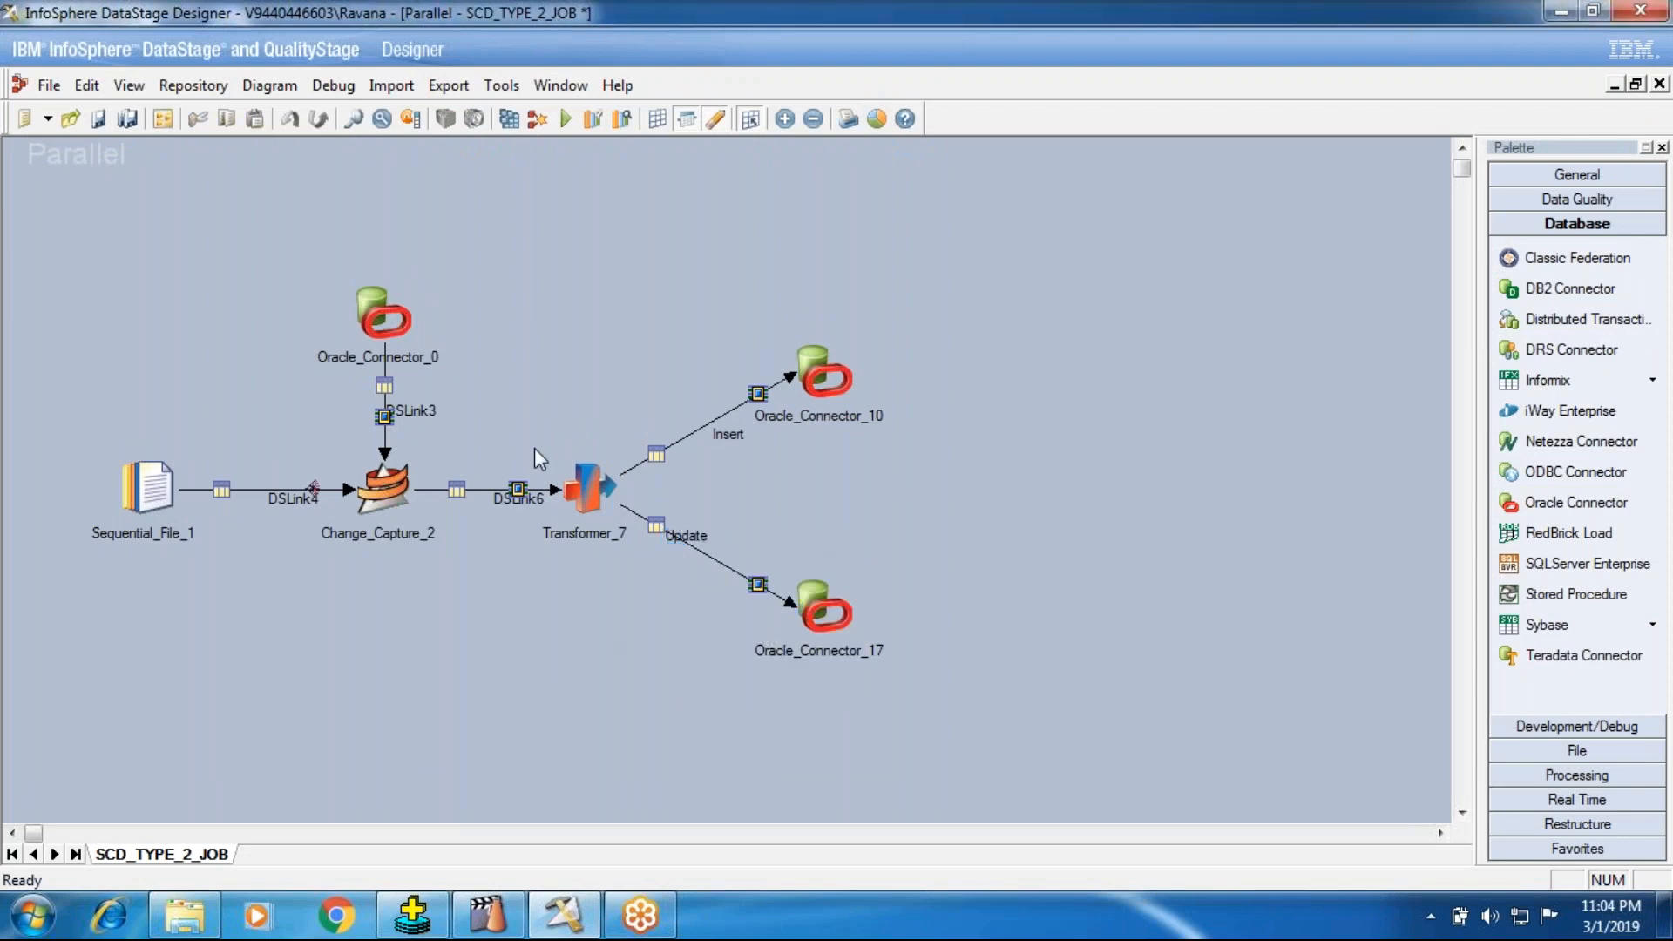
Step: Rename the link from Oracle_Connector_0 to Change_Capture_2 as Before_scd_type_2
right_click(410, 415)
left_click(436, 427)
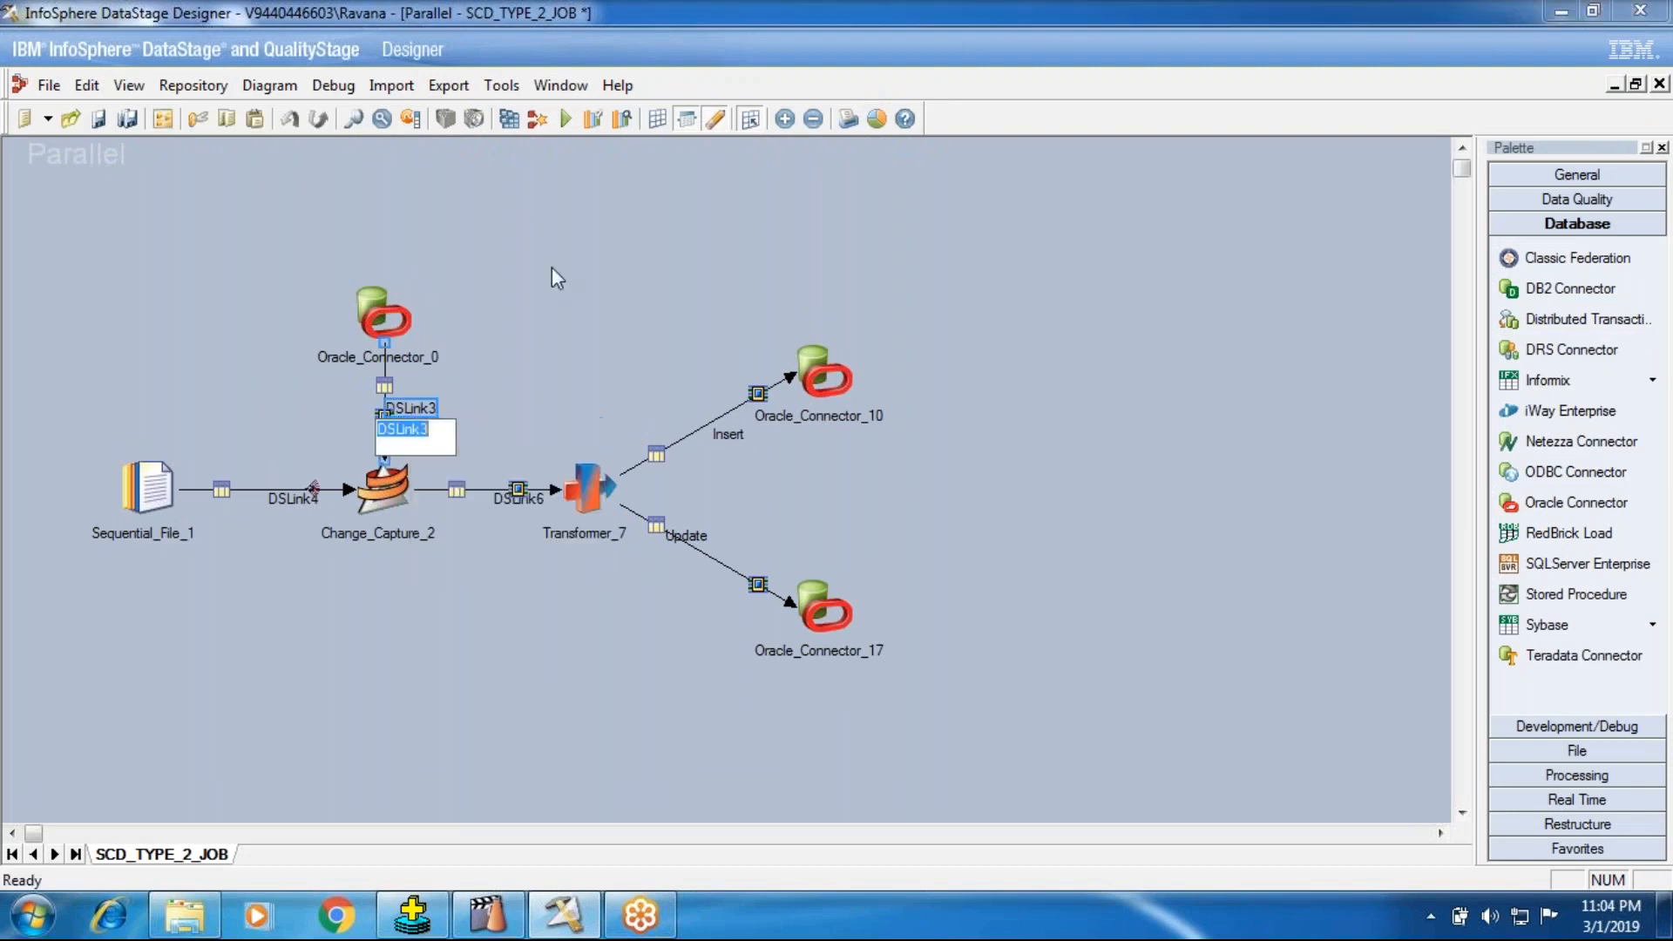
type("Before")
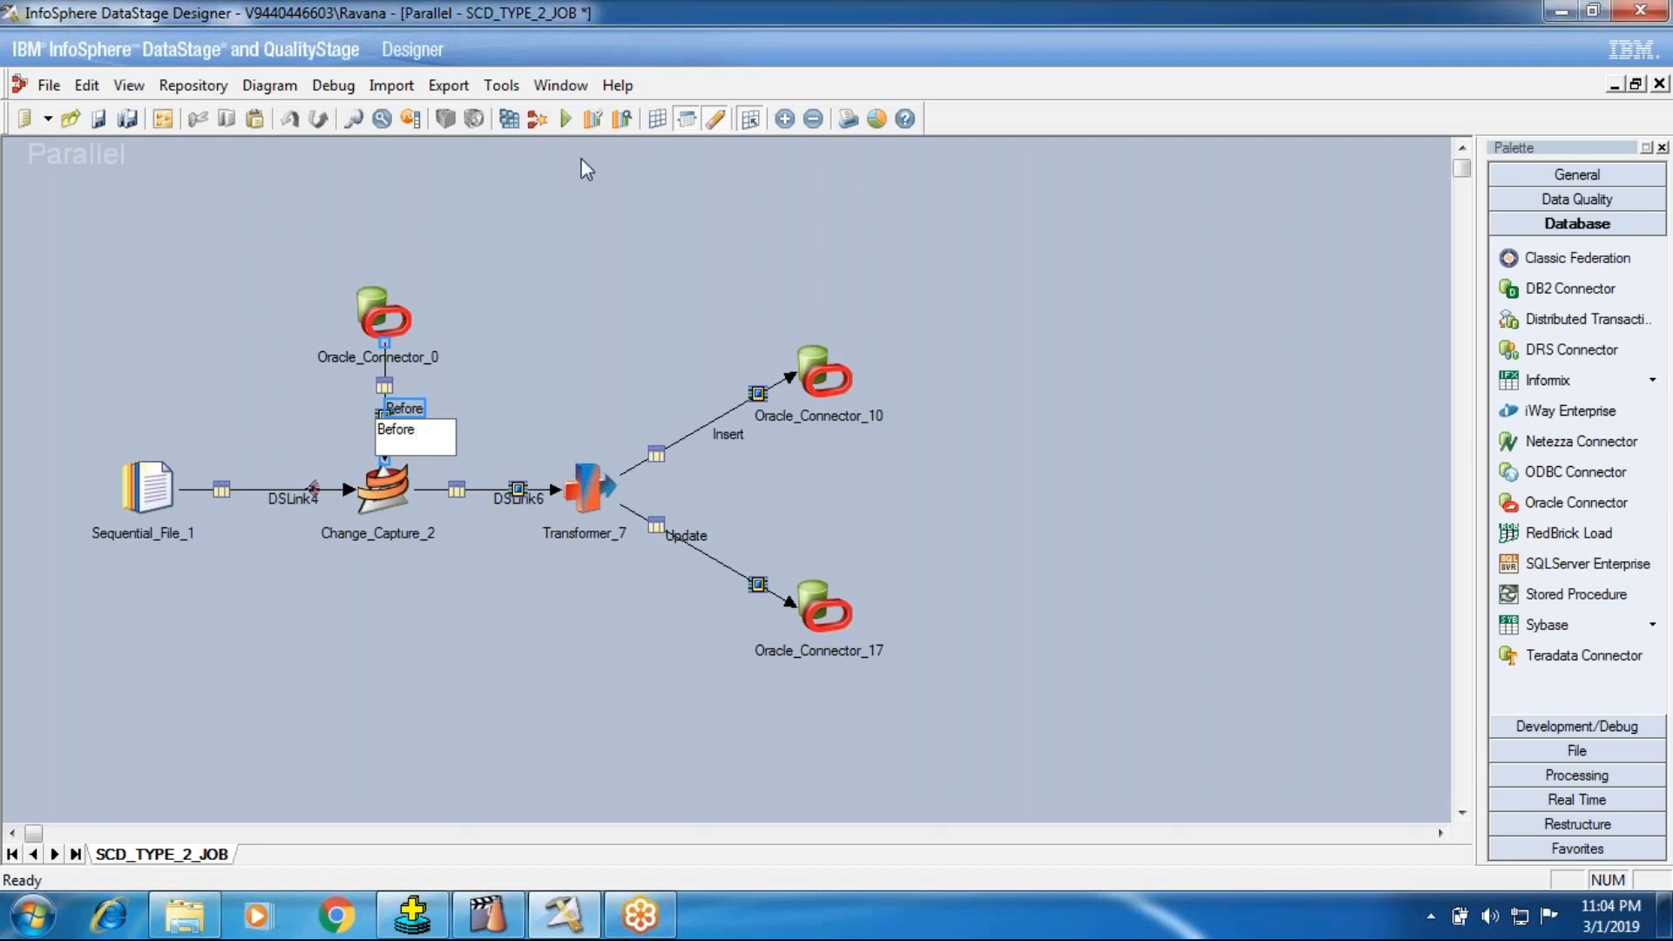
left_click(583, 159)
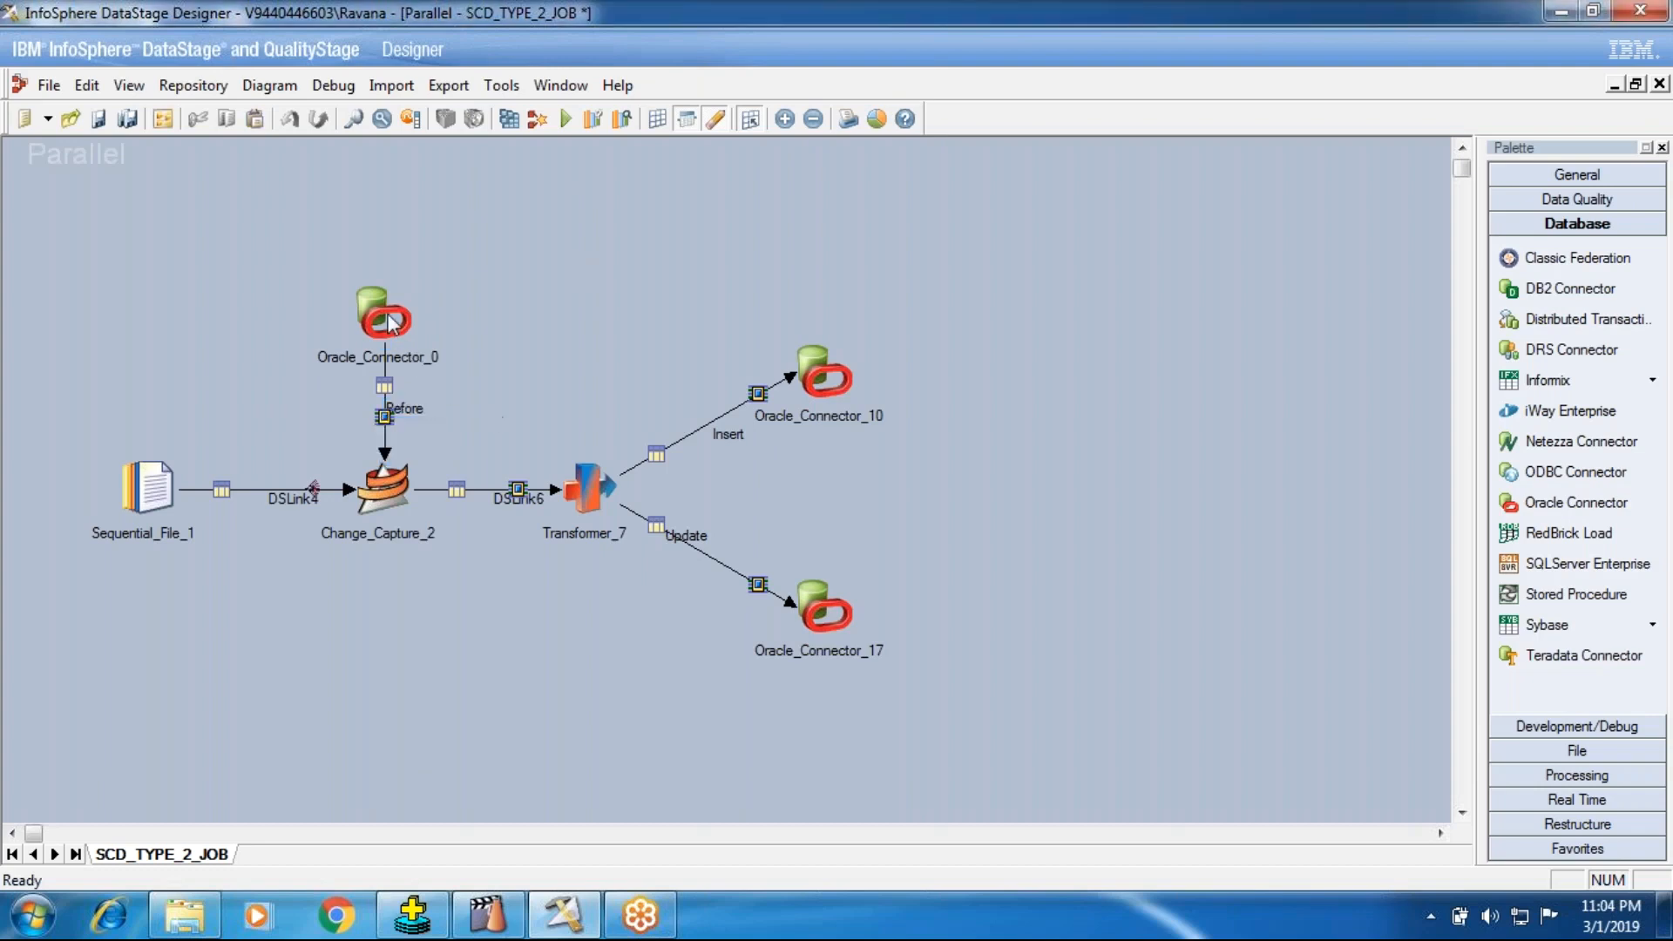
right_click(427, 416)
left_click(462, 425)
left_click(427, 428)
type("_")
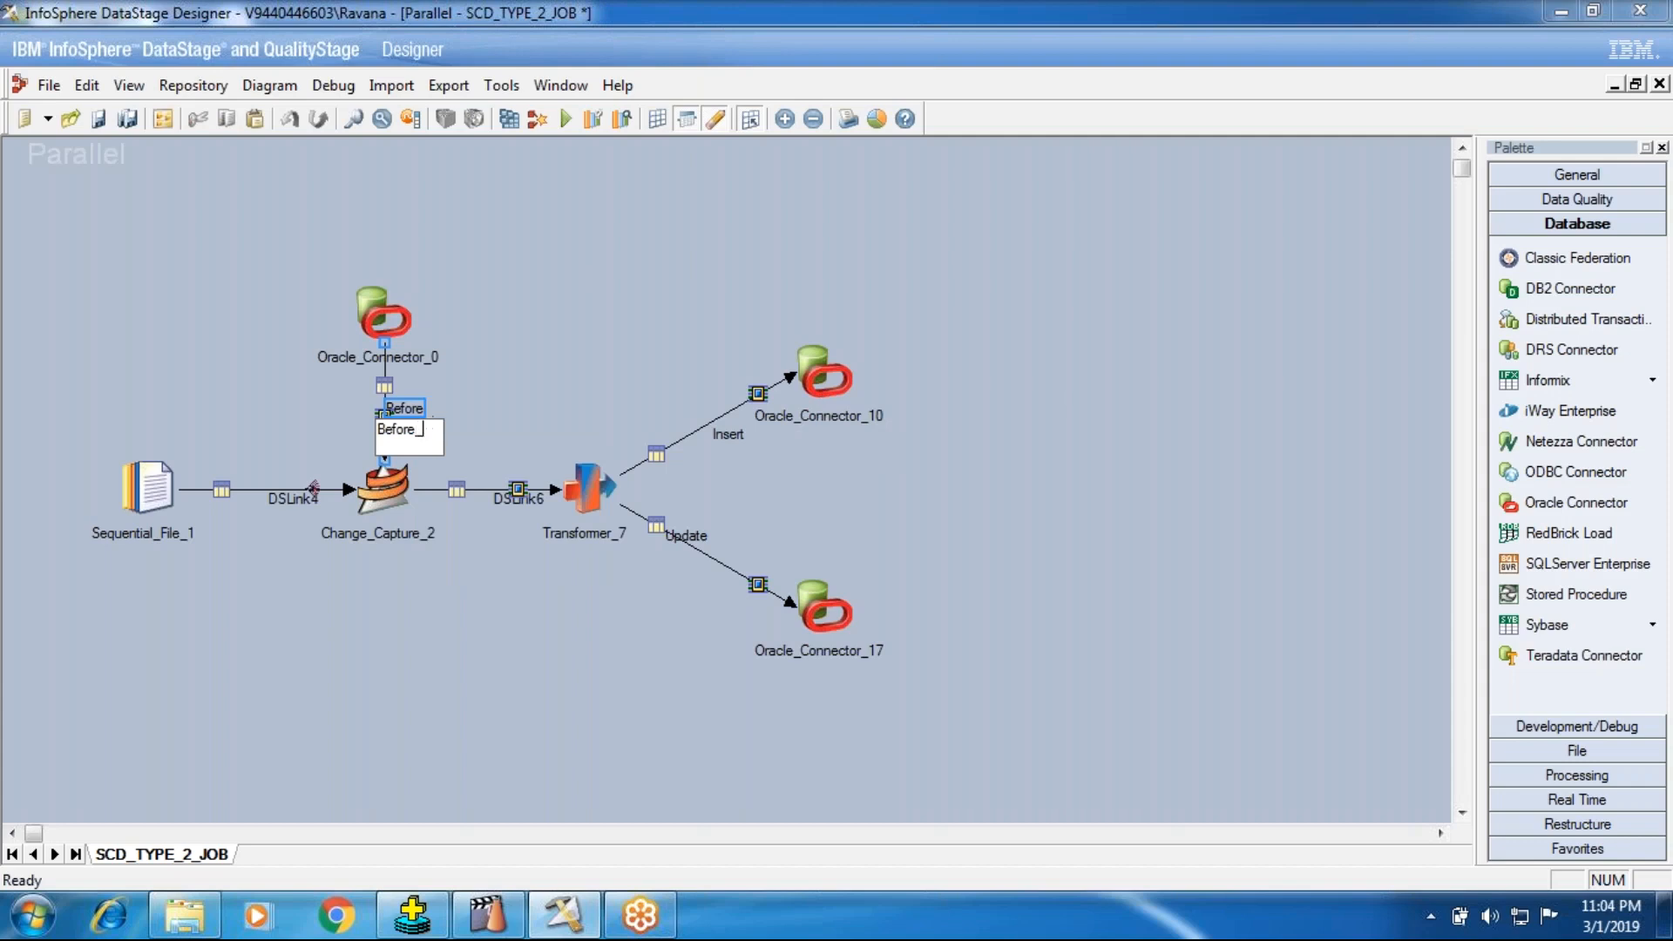
type("scd_type_2")
key("Return")
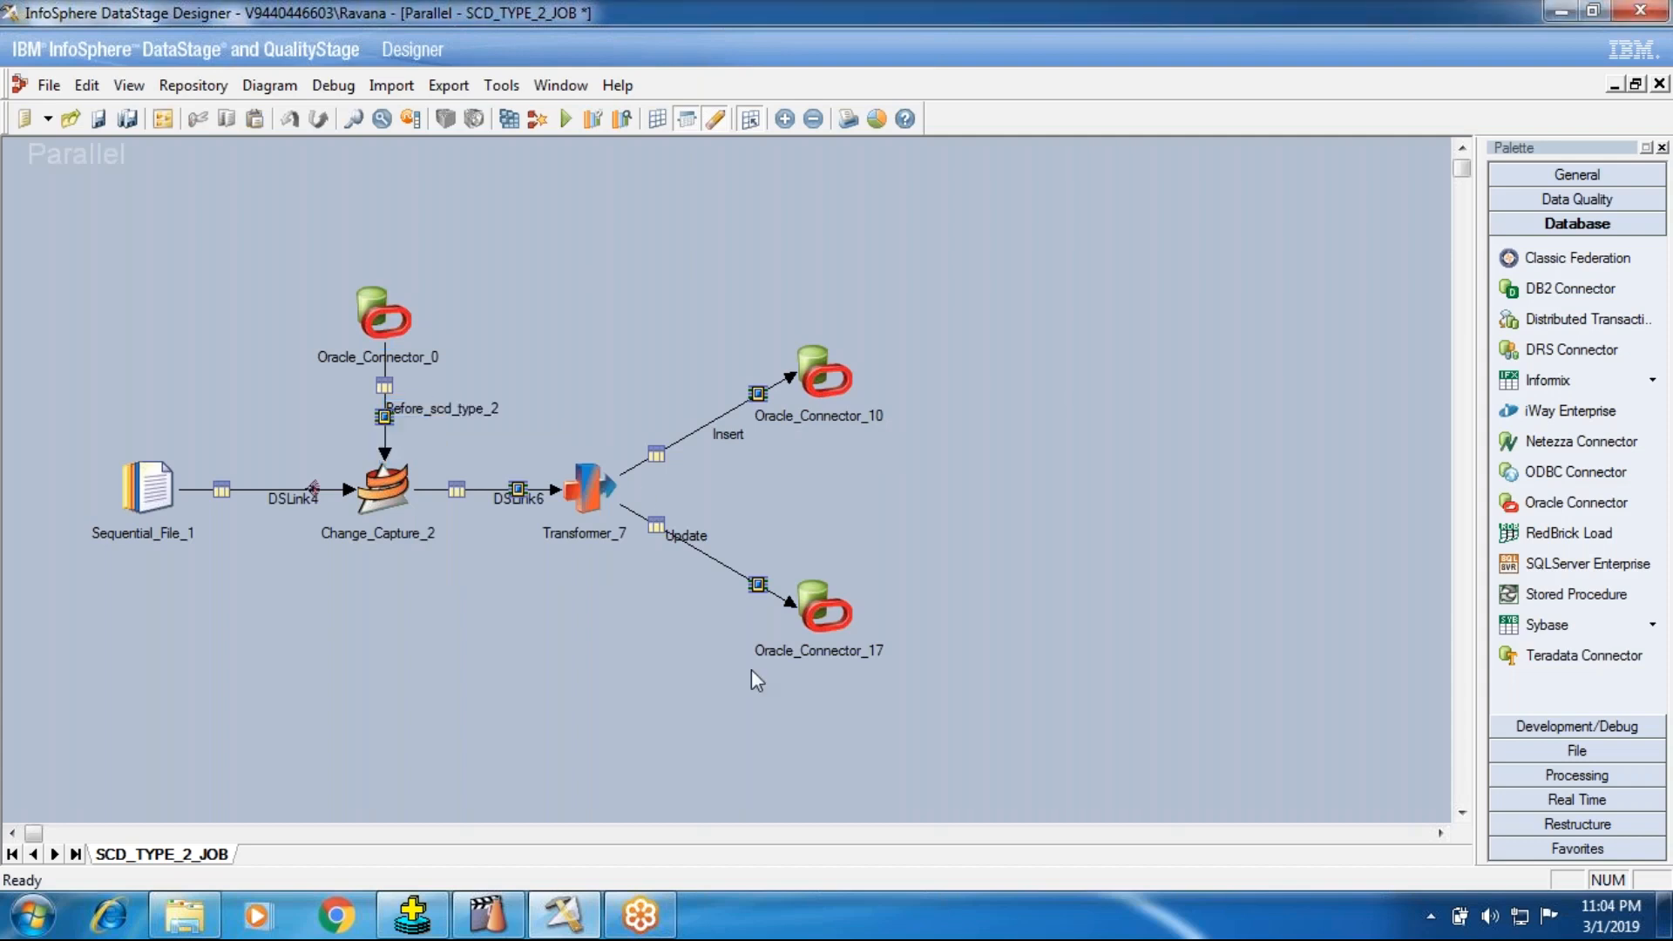
Step: Rename the Insert link from Transformer_7 to Oracle_Connector_10 as Insert_scd_type_2
right_click(719, 434)
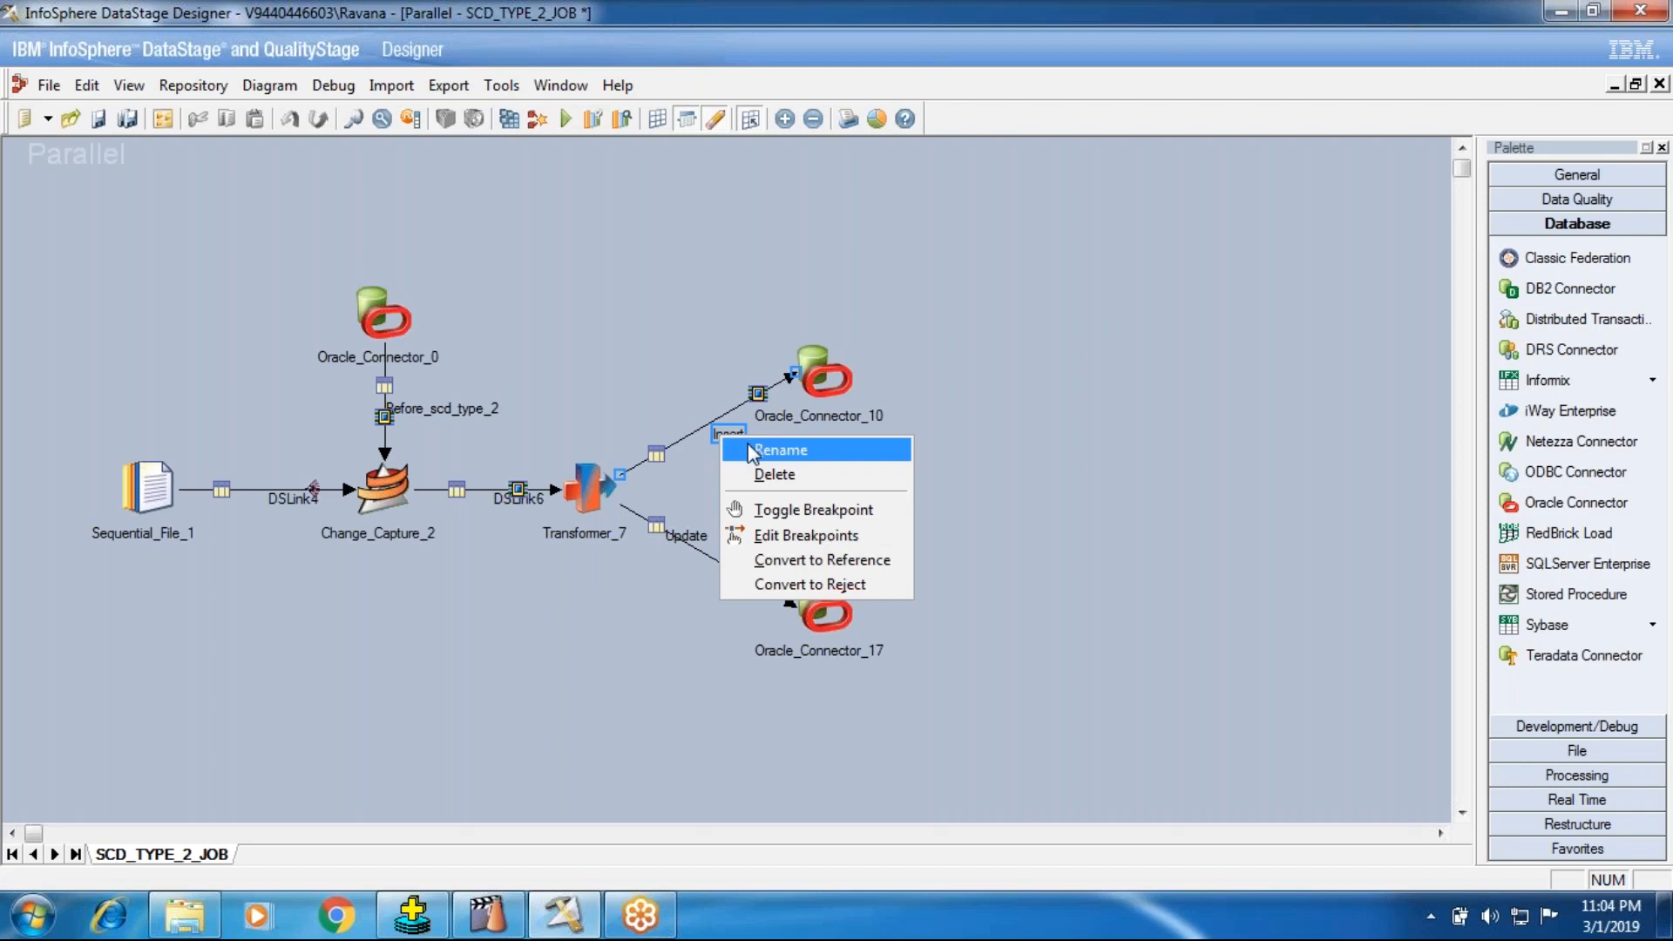
left_click(752, 449)
left_click(755, 463)
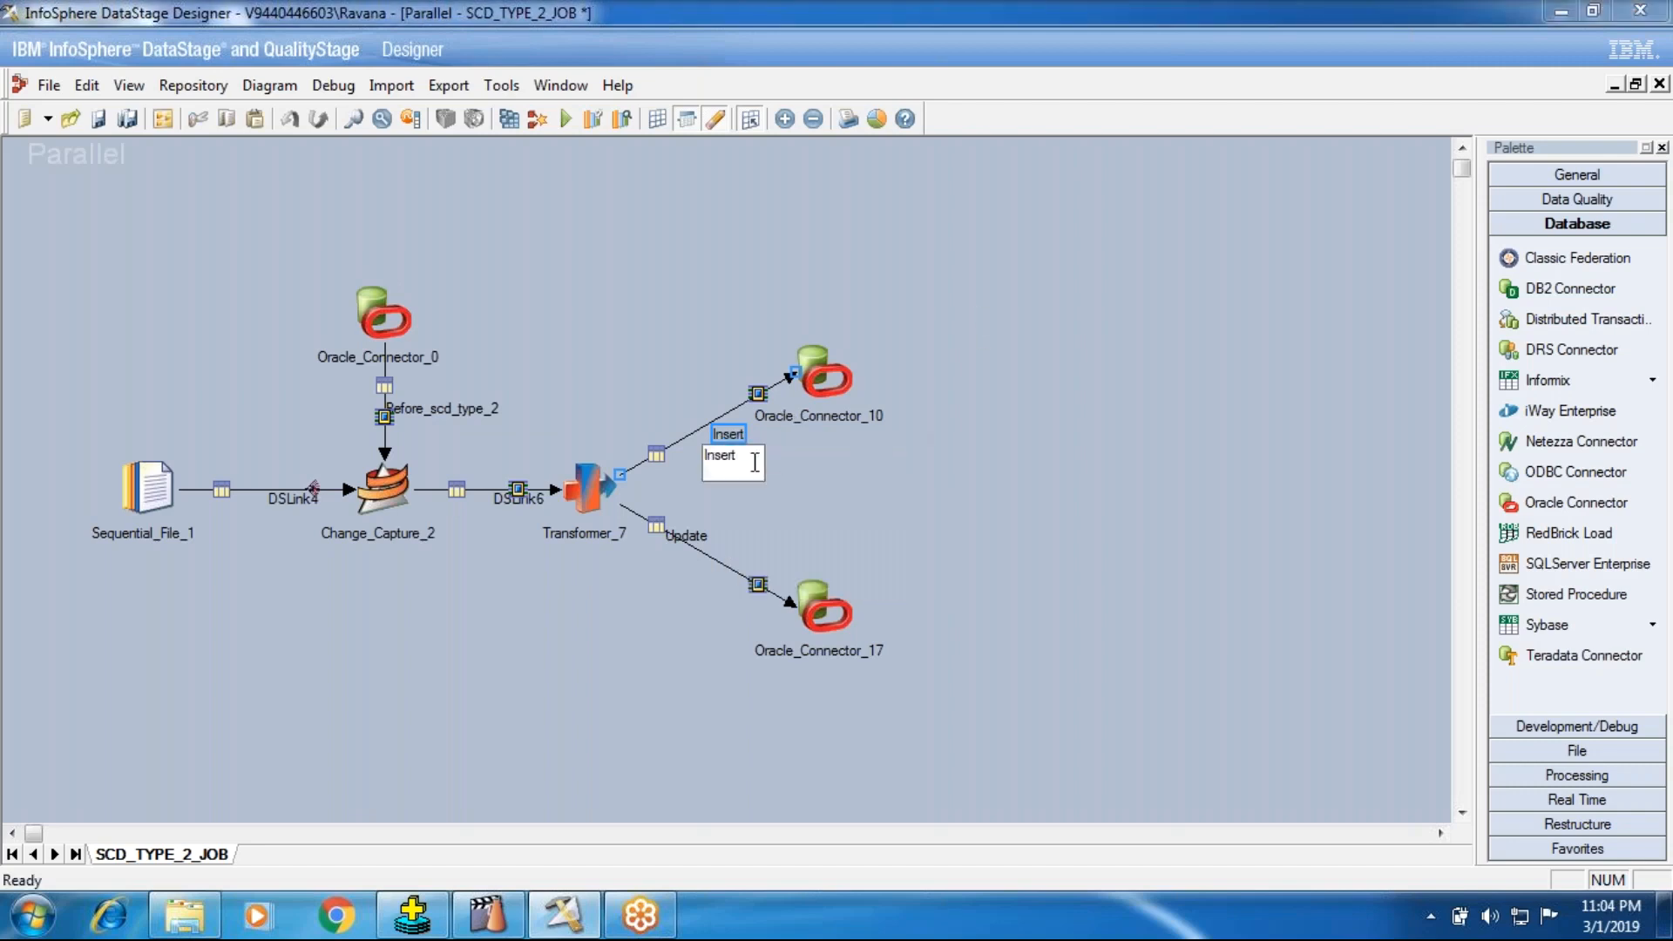
type("_scd_type_2")
left_click(974, 523)
Step: Rename the Update link from Transformer_7 to Oracle_Connector_17 as Update_scd_type_2
right_click(682, 535)
left_click(1039, 495)
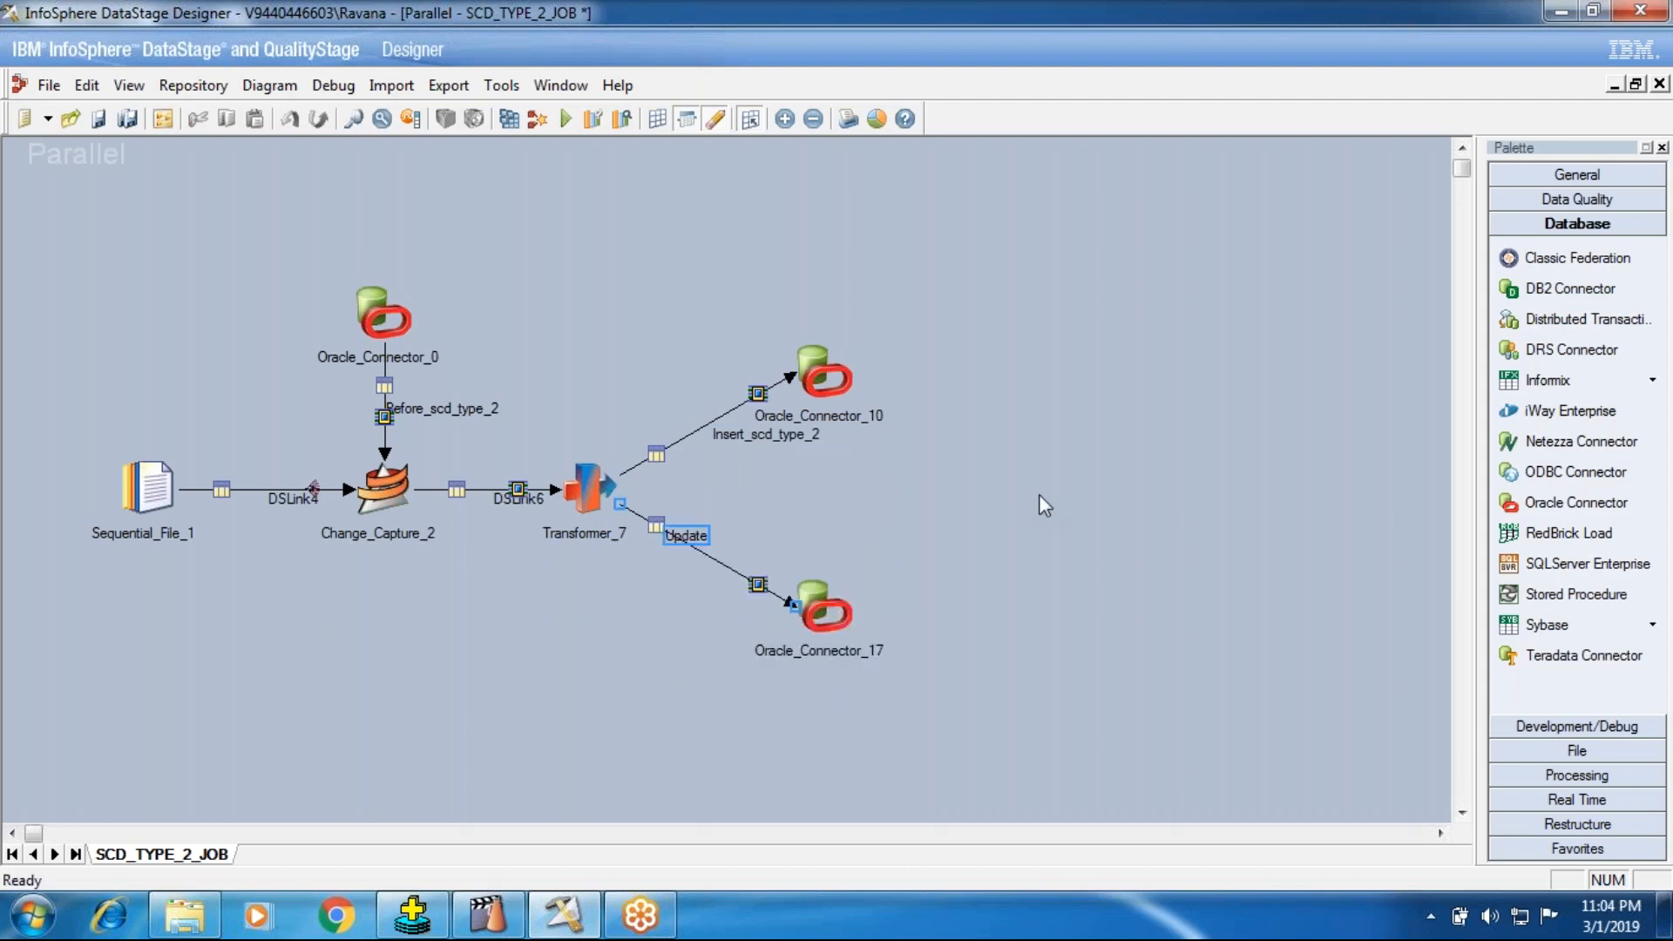
right_click(688, 535)
left_click(716, 549)
left_click(719, 567)
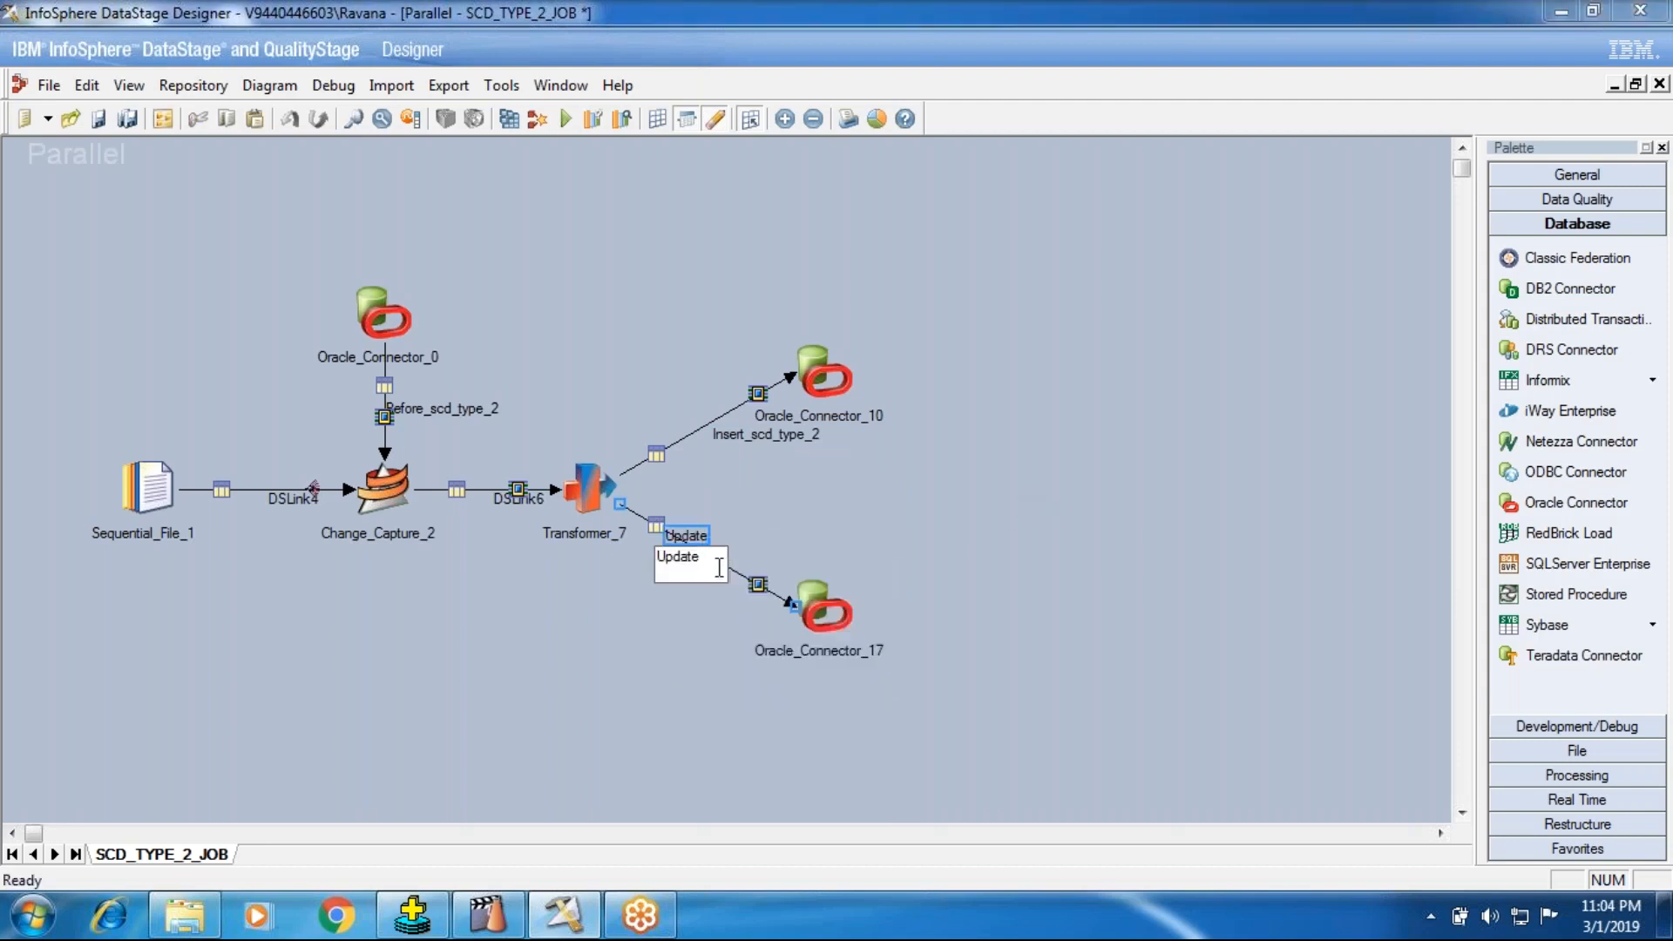
type("_scd_type_2")
left_click(985, 517)
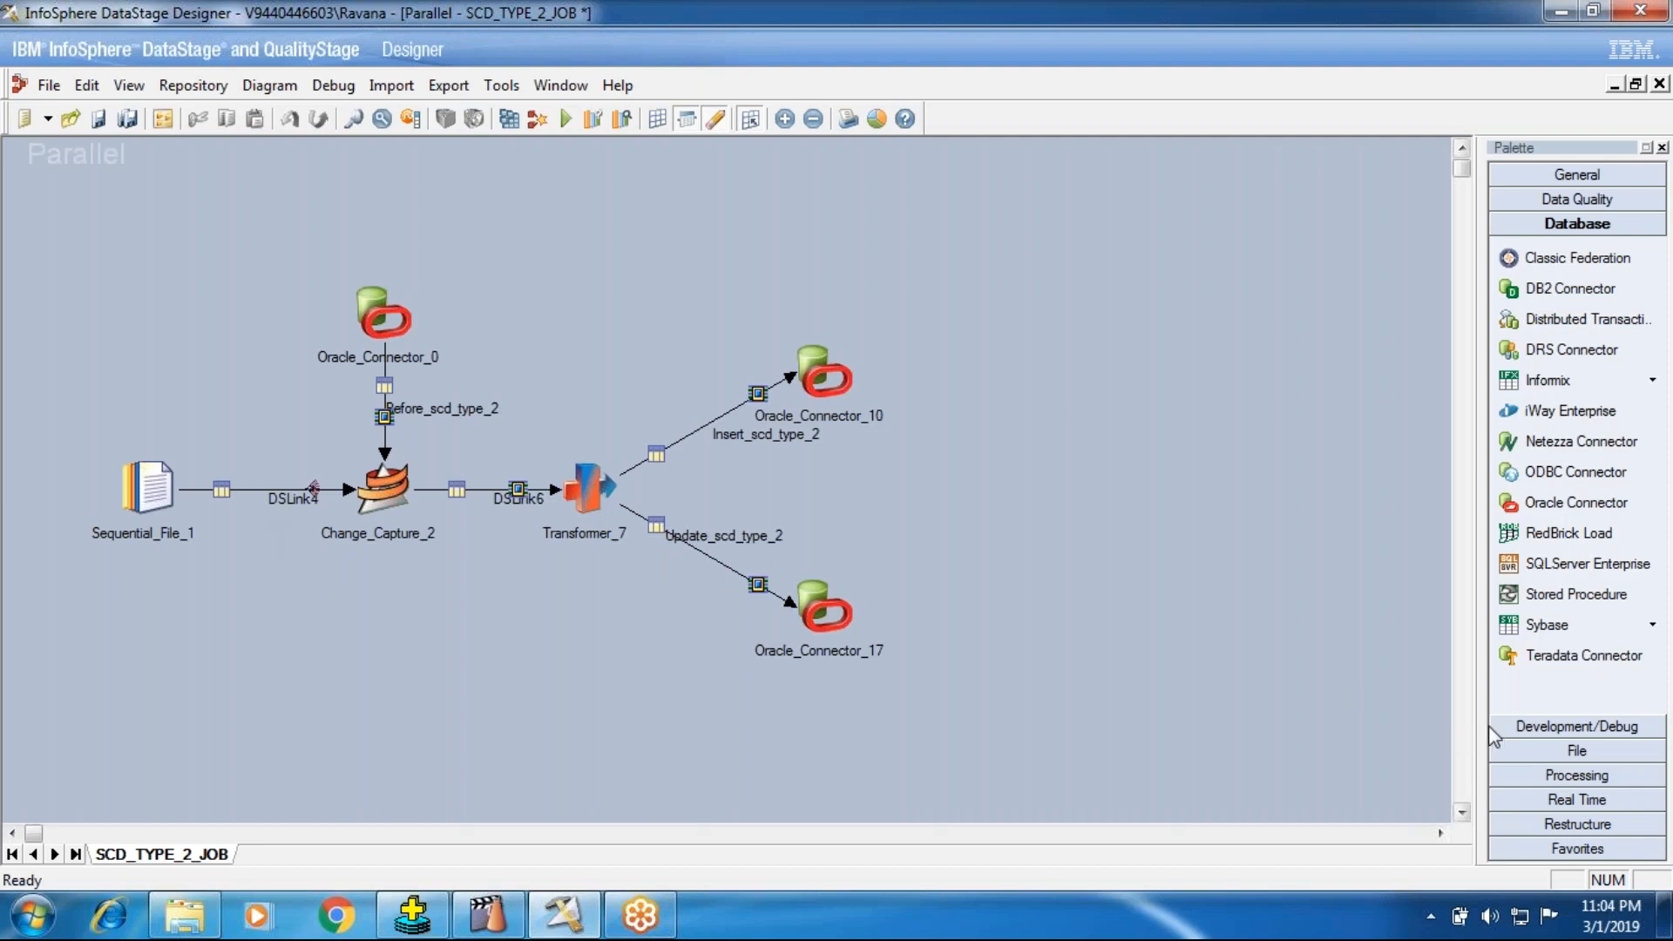
left_click(1527, 774)
scroll(1565, 641, "down", 1)
scroll(1566, 640, "down", 3)
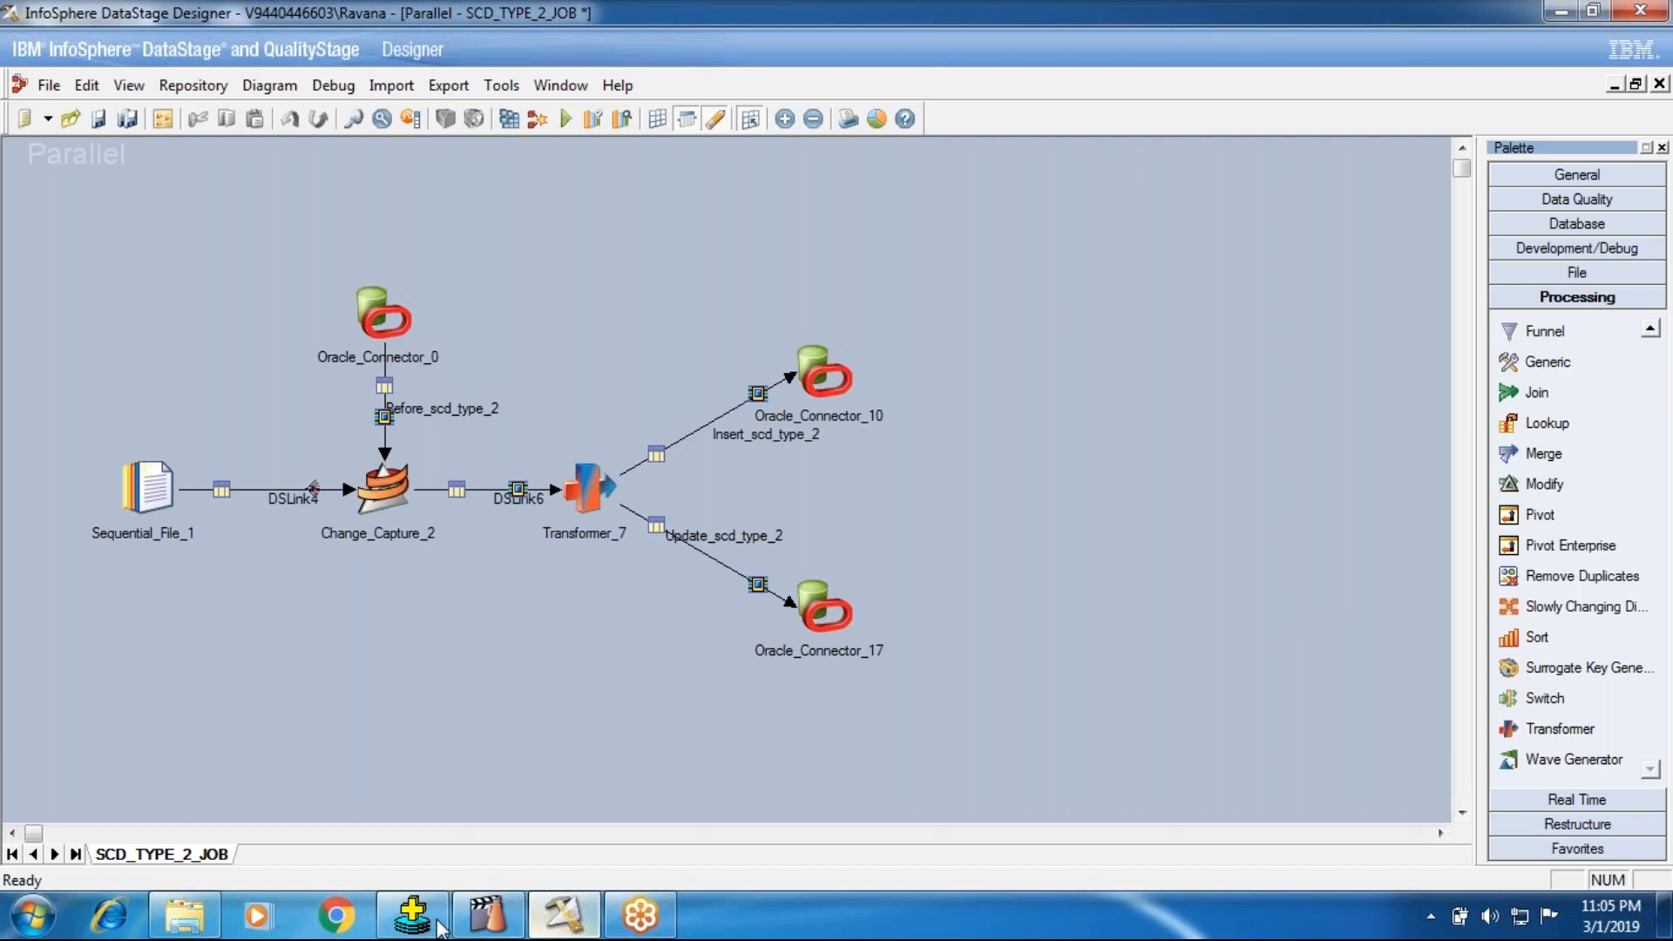
Step: Switch to SQL*Plus, check the scd_type_2 query output for existing rows, and return to DataStage Designer
left_click(411, 914)
left_click_drag(193, 84, 352, 80)
left_click_drag(19, 111, 228, 113)
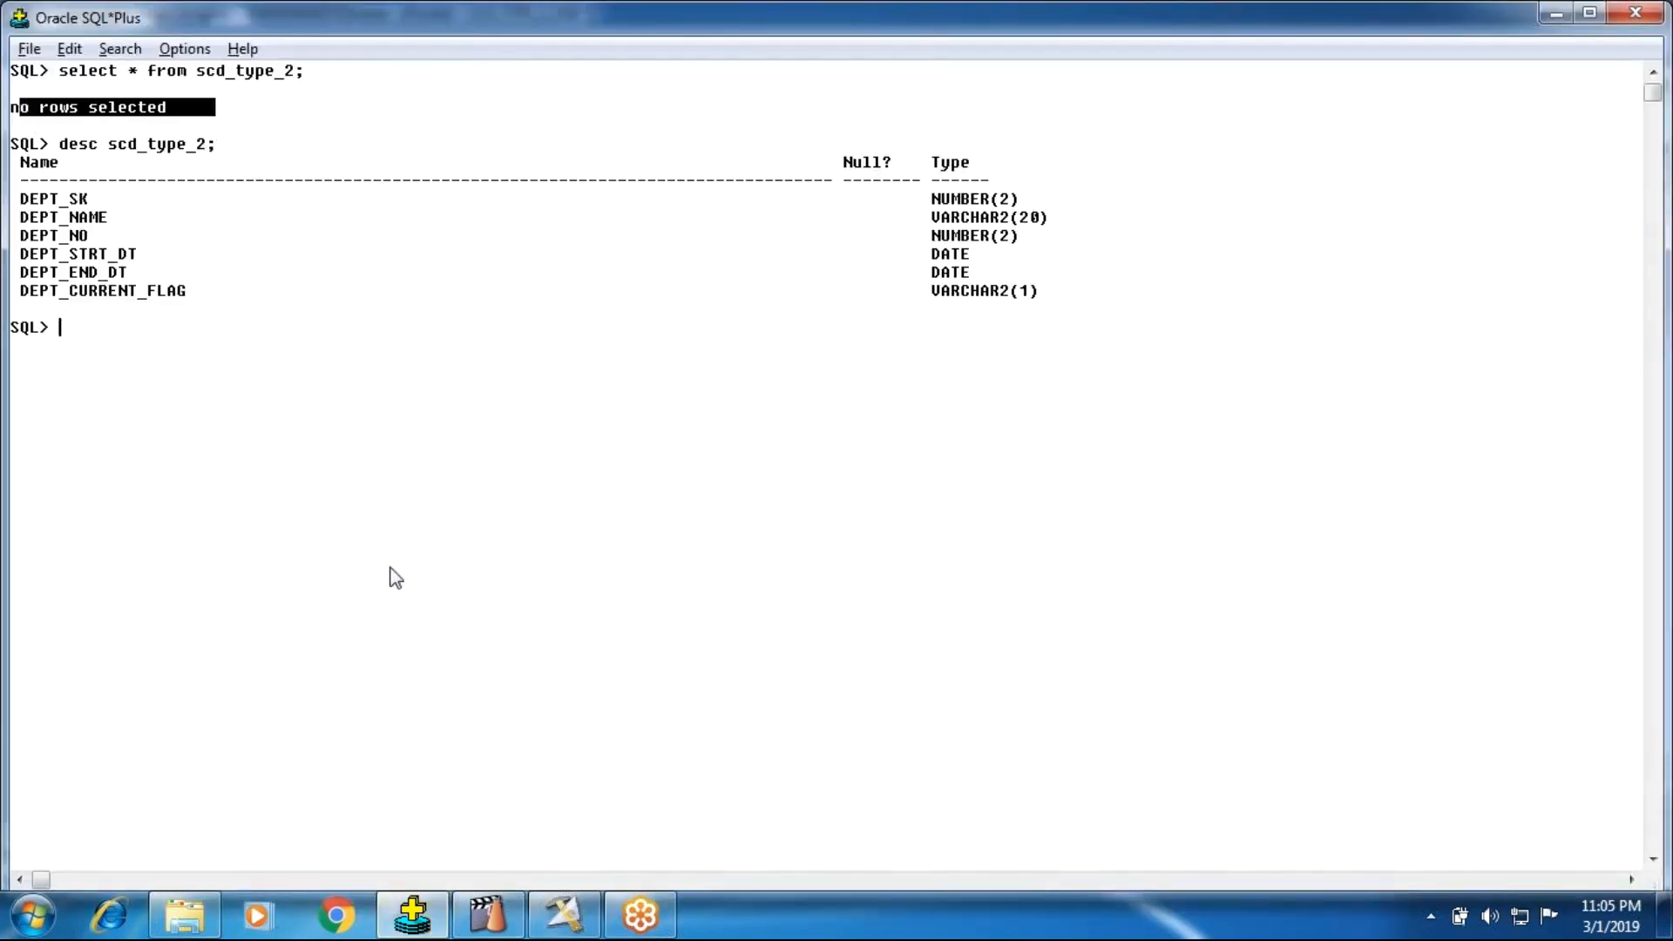
left_click(563, 913)
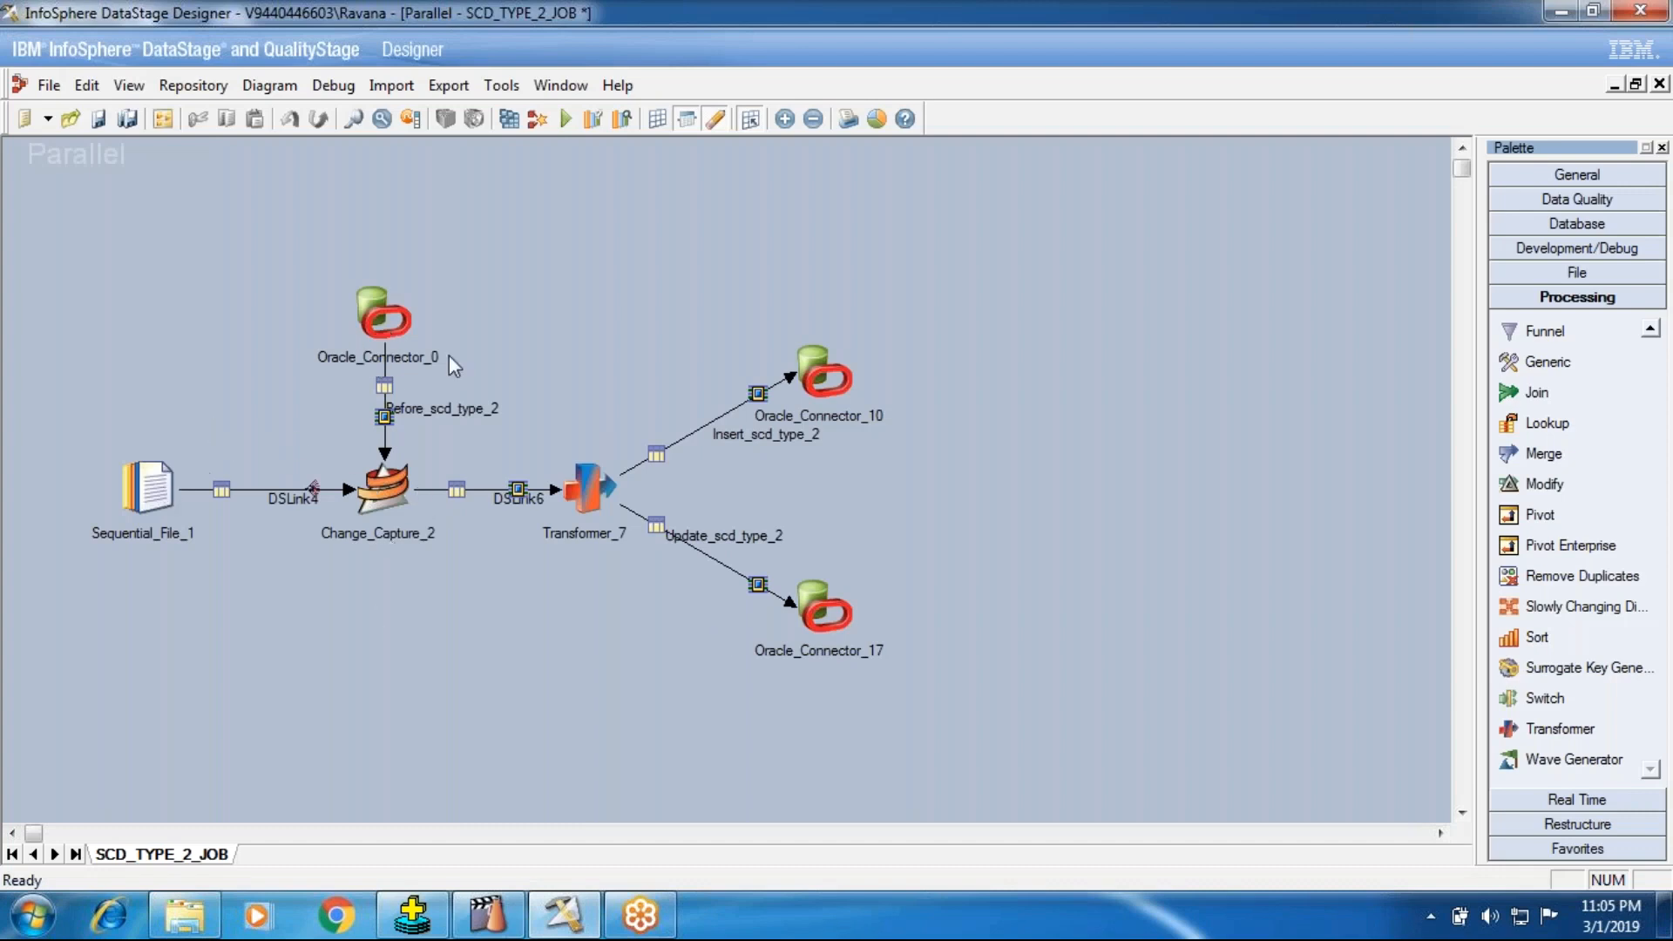
Step: Open the Dept_Src text file from the InPutSource folder, examine its department records, close it and return to DataStage Designer
left_click(185, 915)
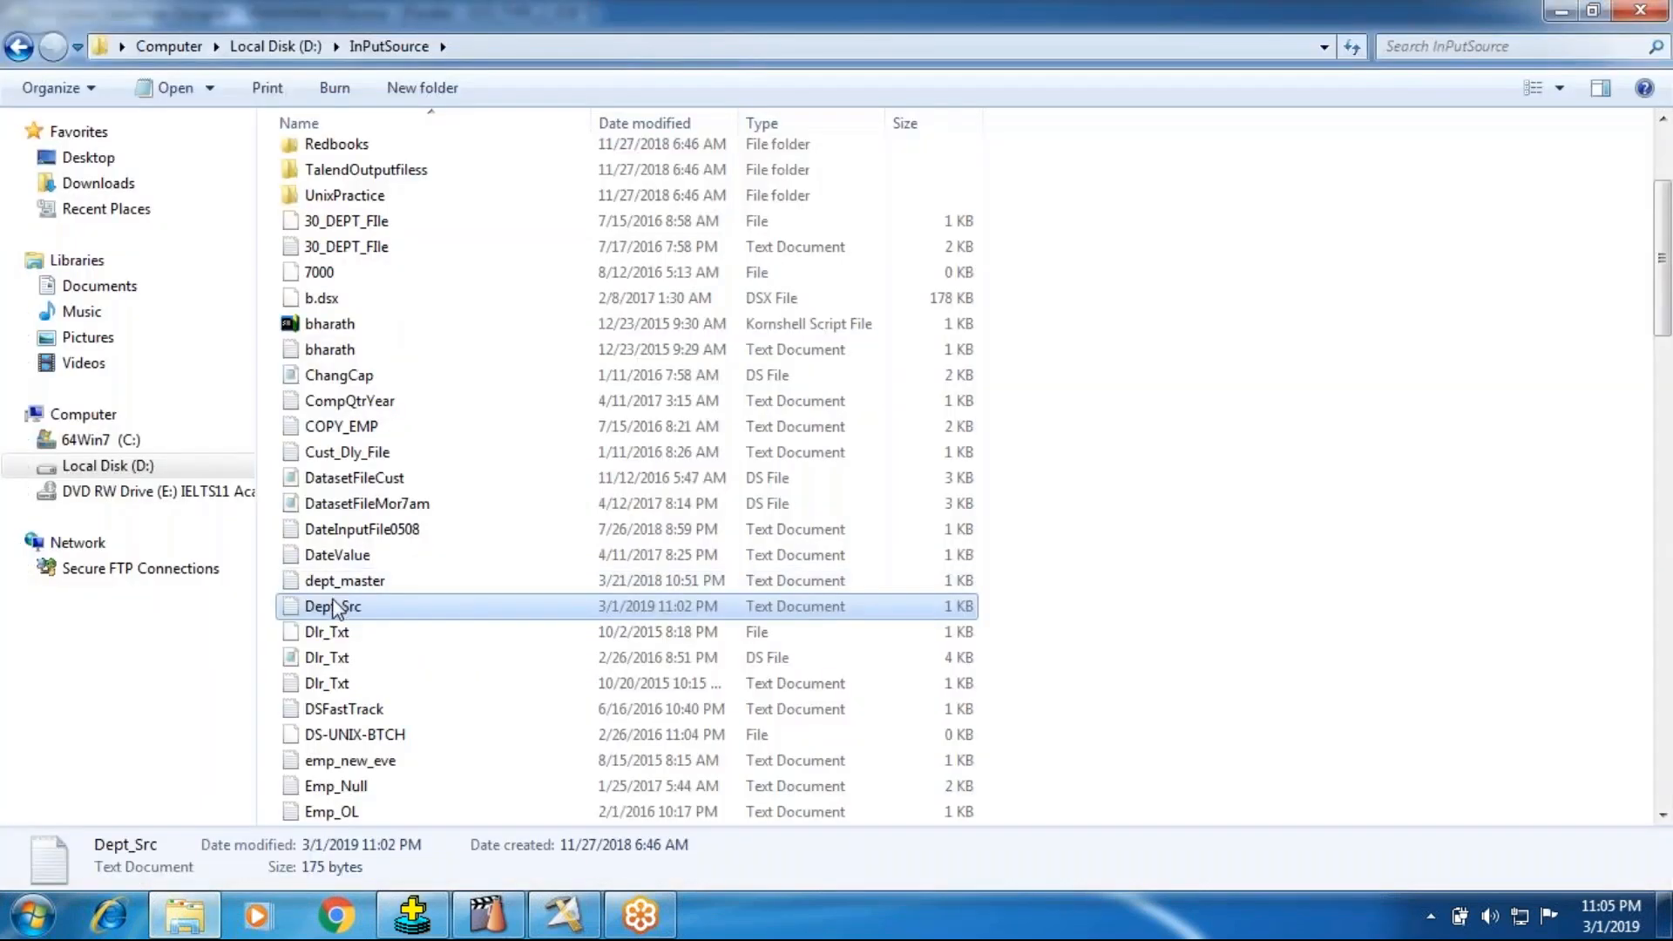
double_click(334, 607)
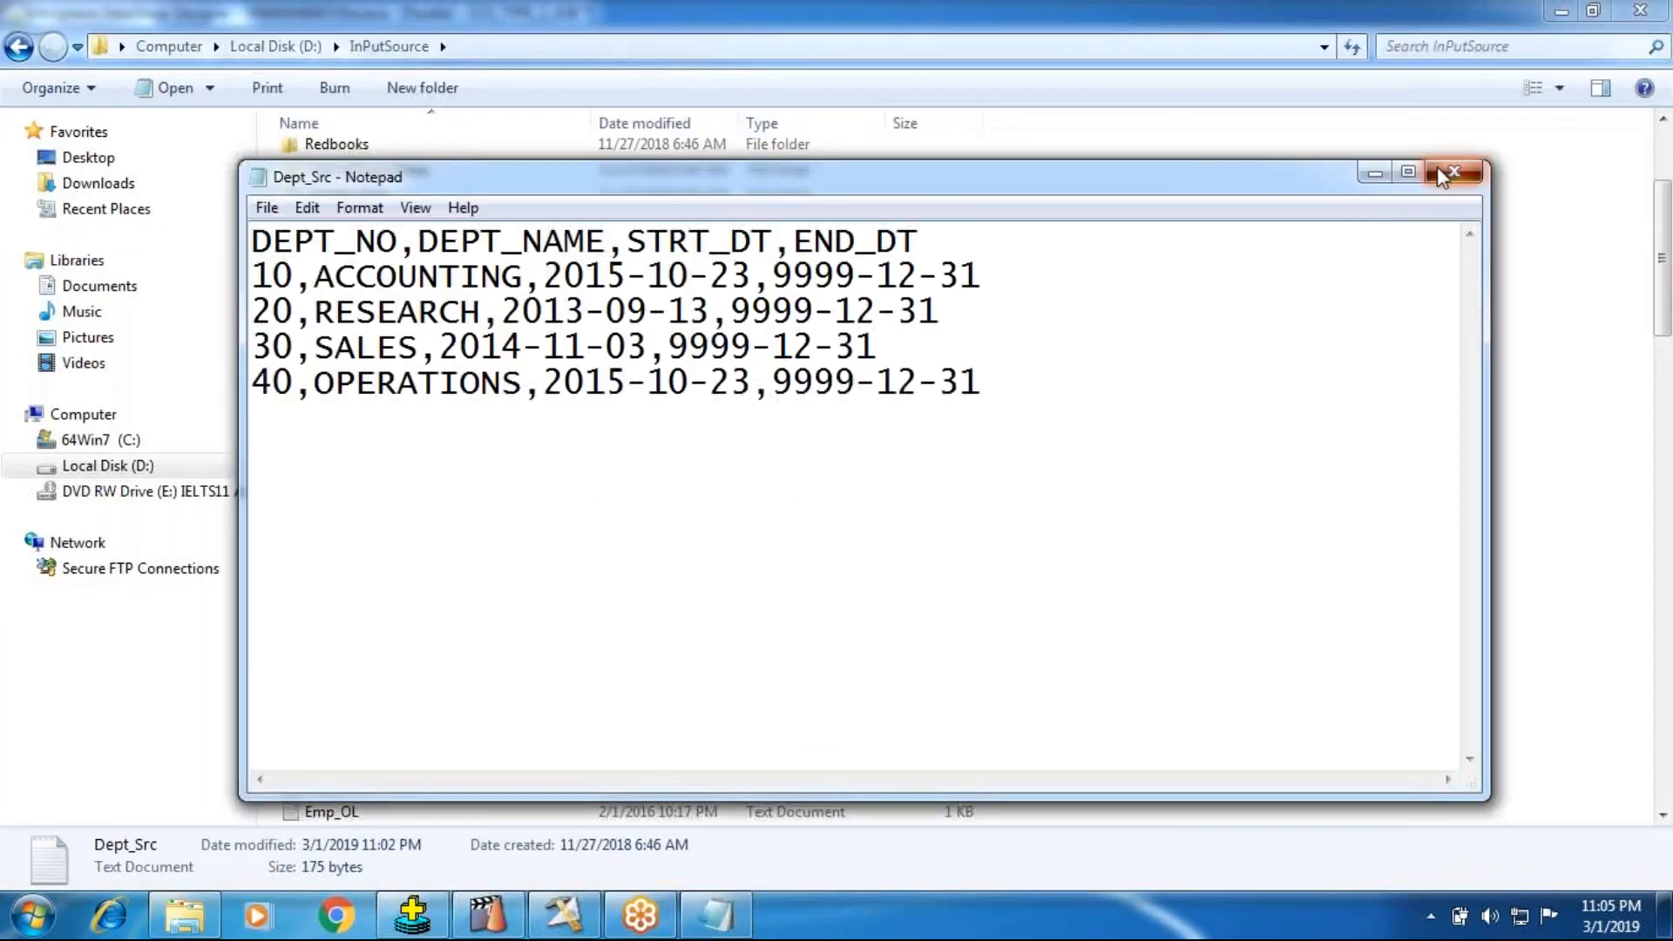
left_click(1444, 175)
left_click(565, 915)
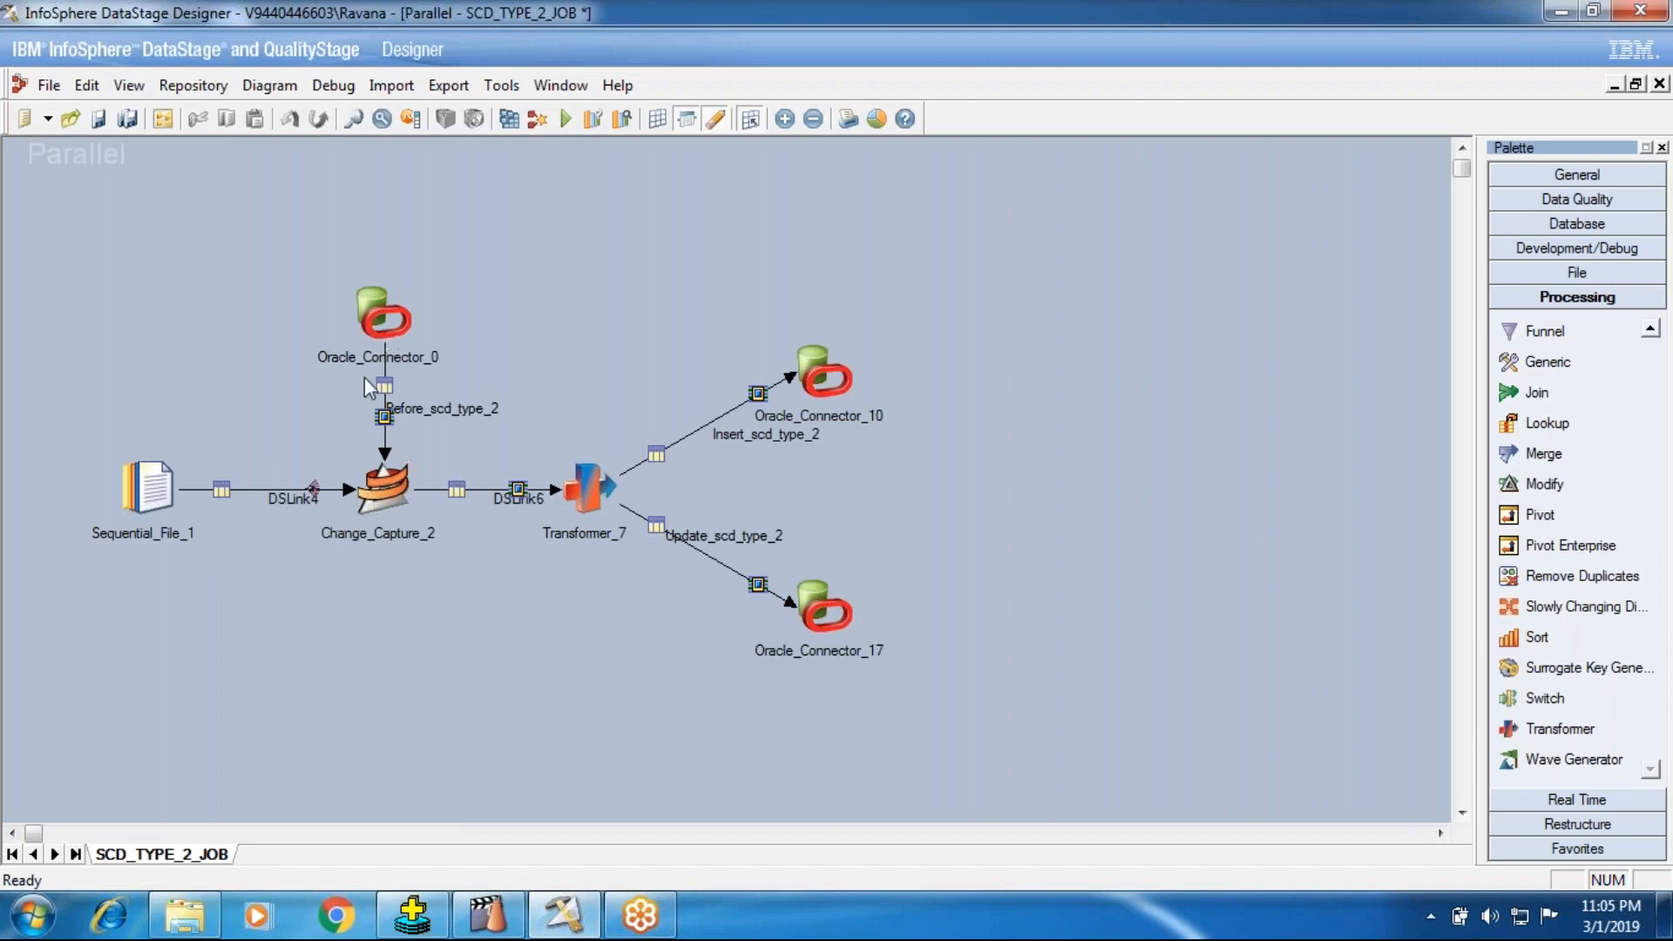
Step: Review the change keys and drop-output options of Change_Capture_2, including Drop Output For Insert
right_click(290, 517)
left_click(316, 393)
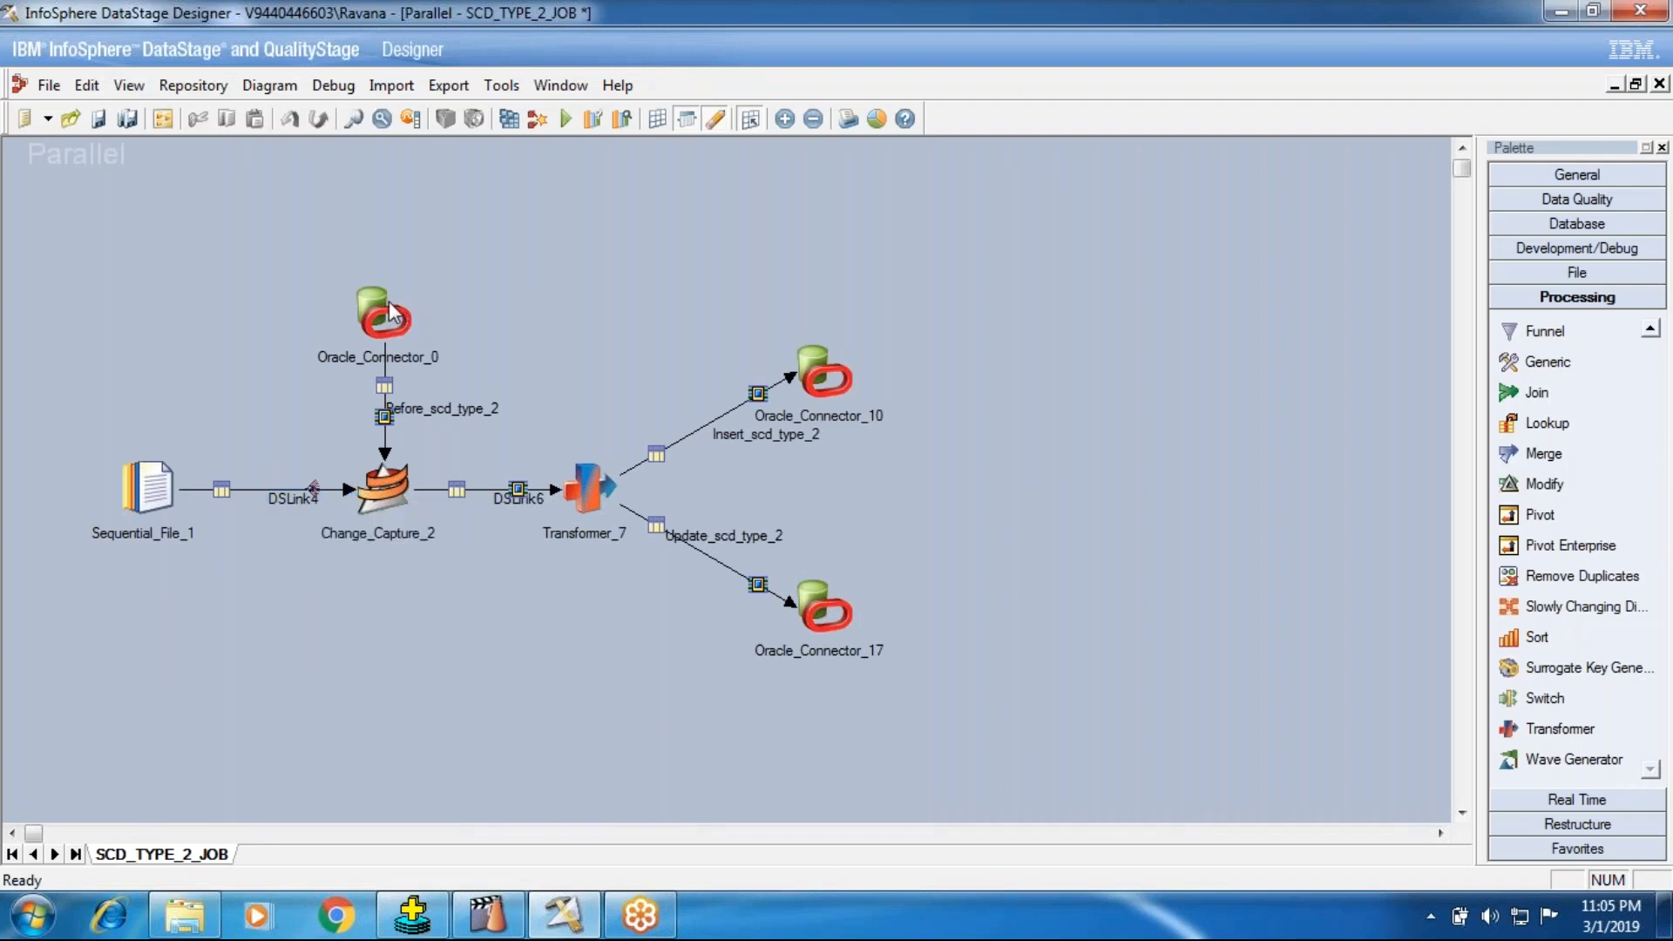
double_click(375, 492)
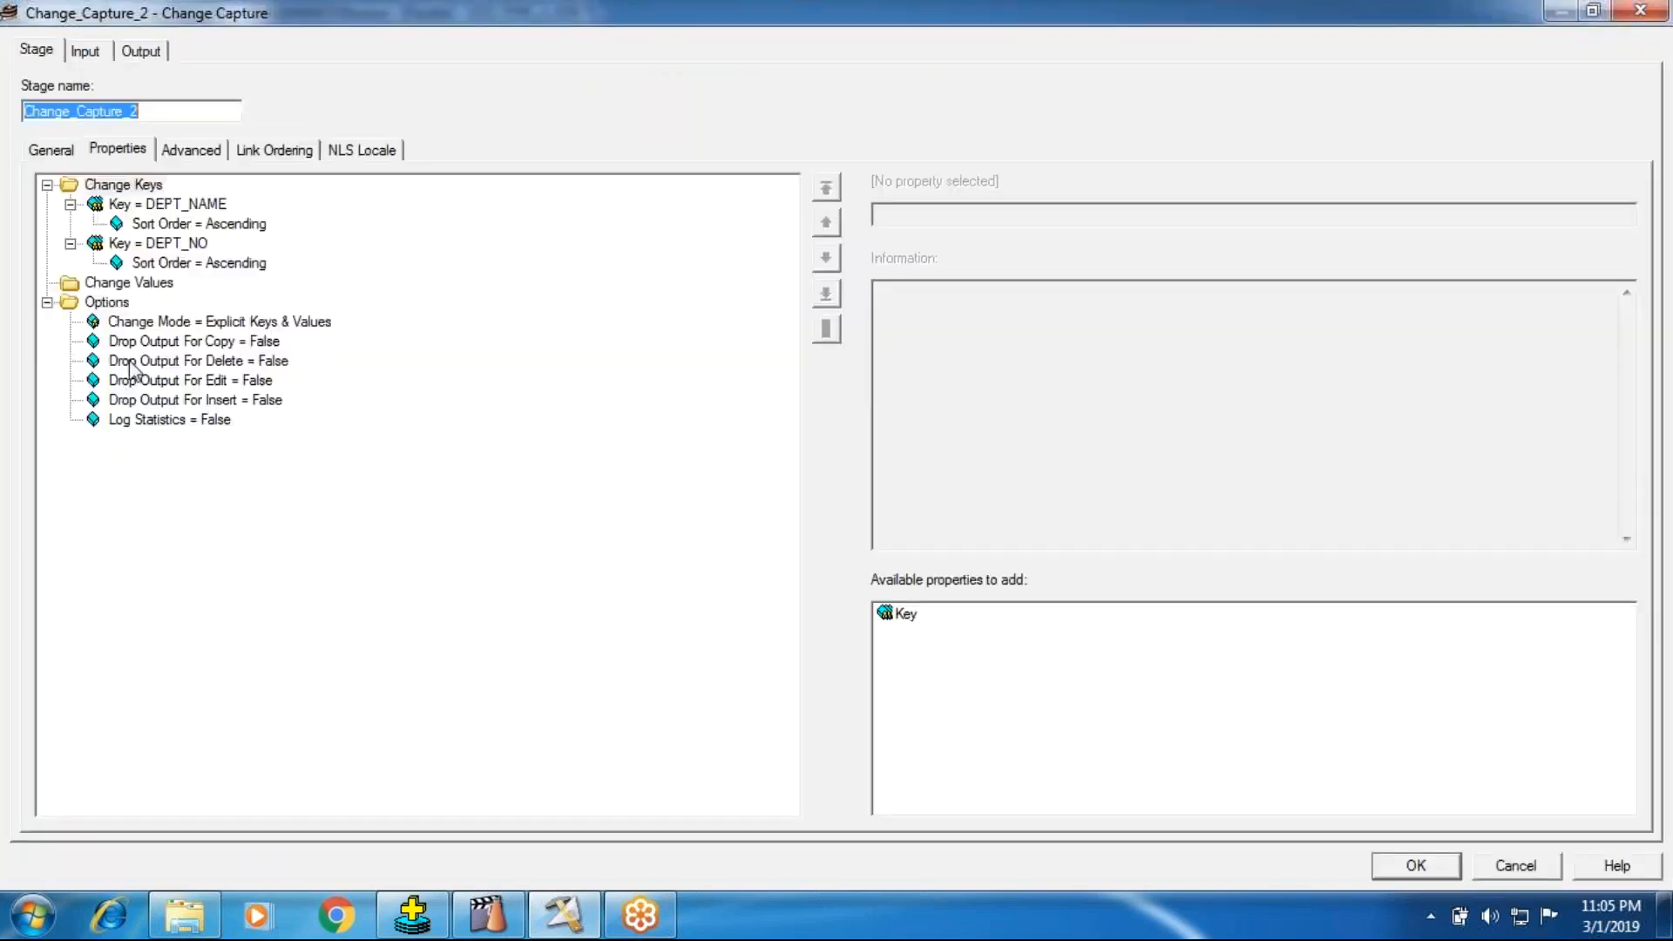
left_click(218, 406)
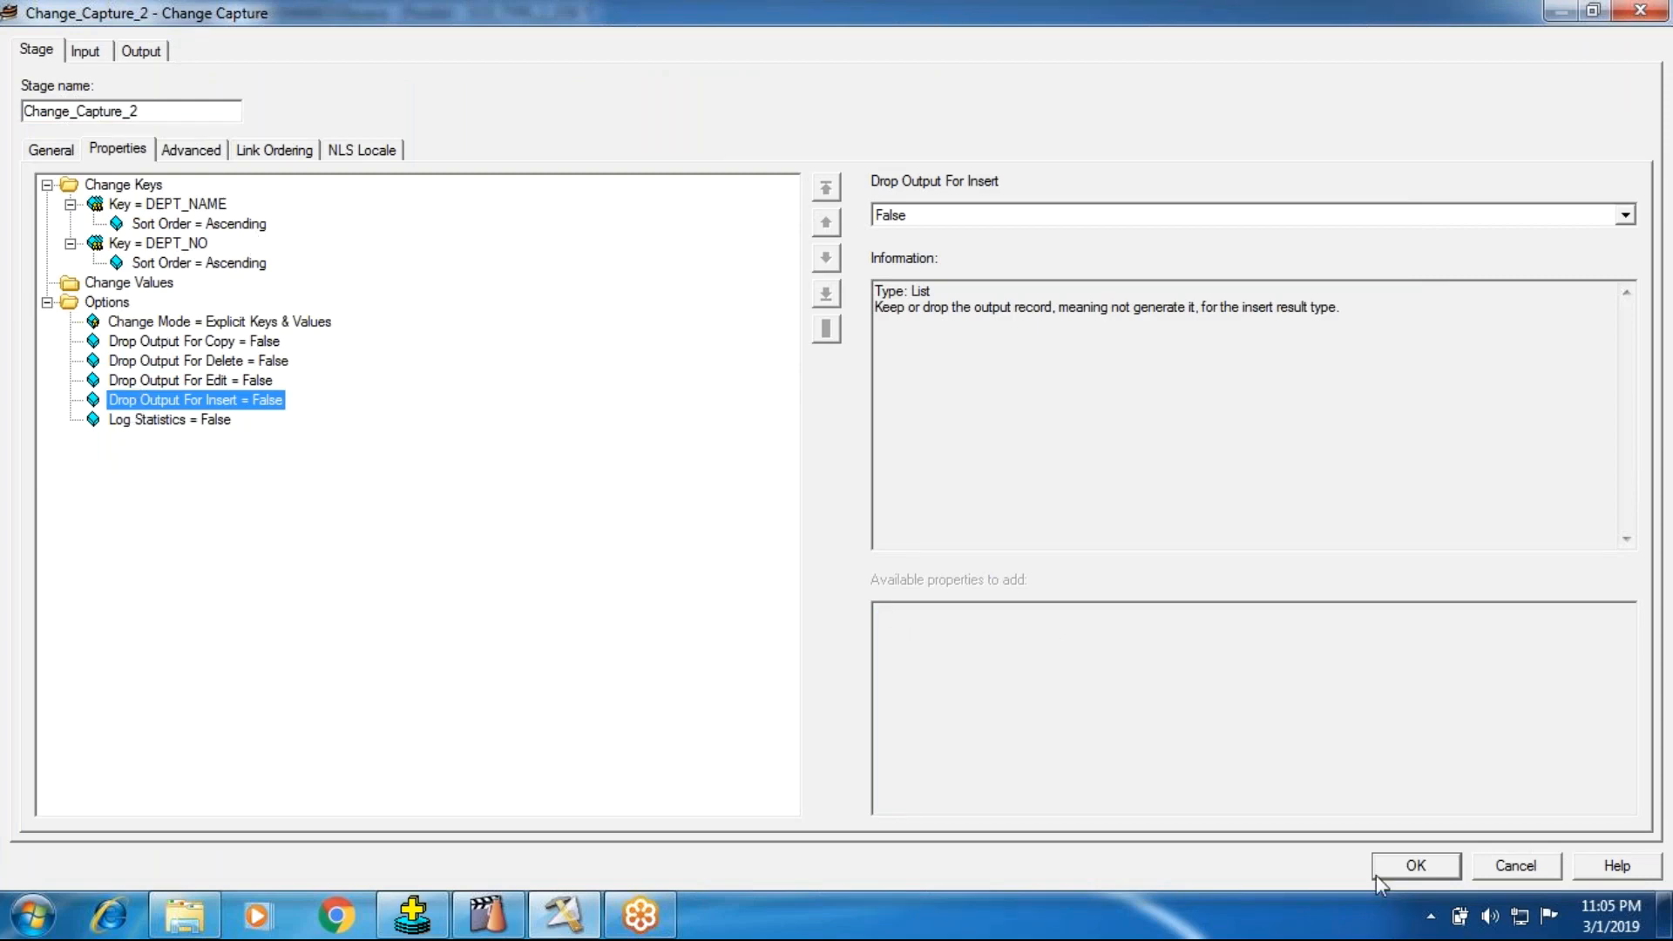
left_click(1451, 866)
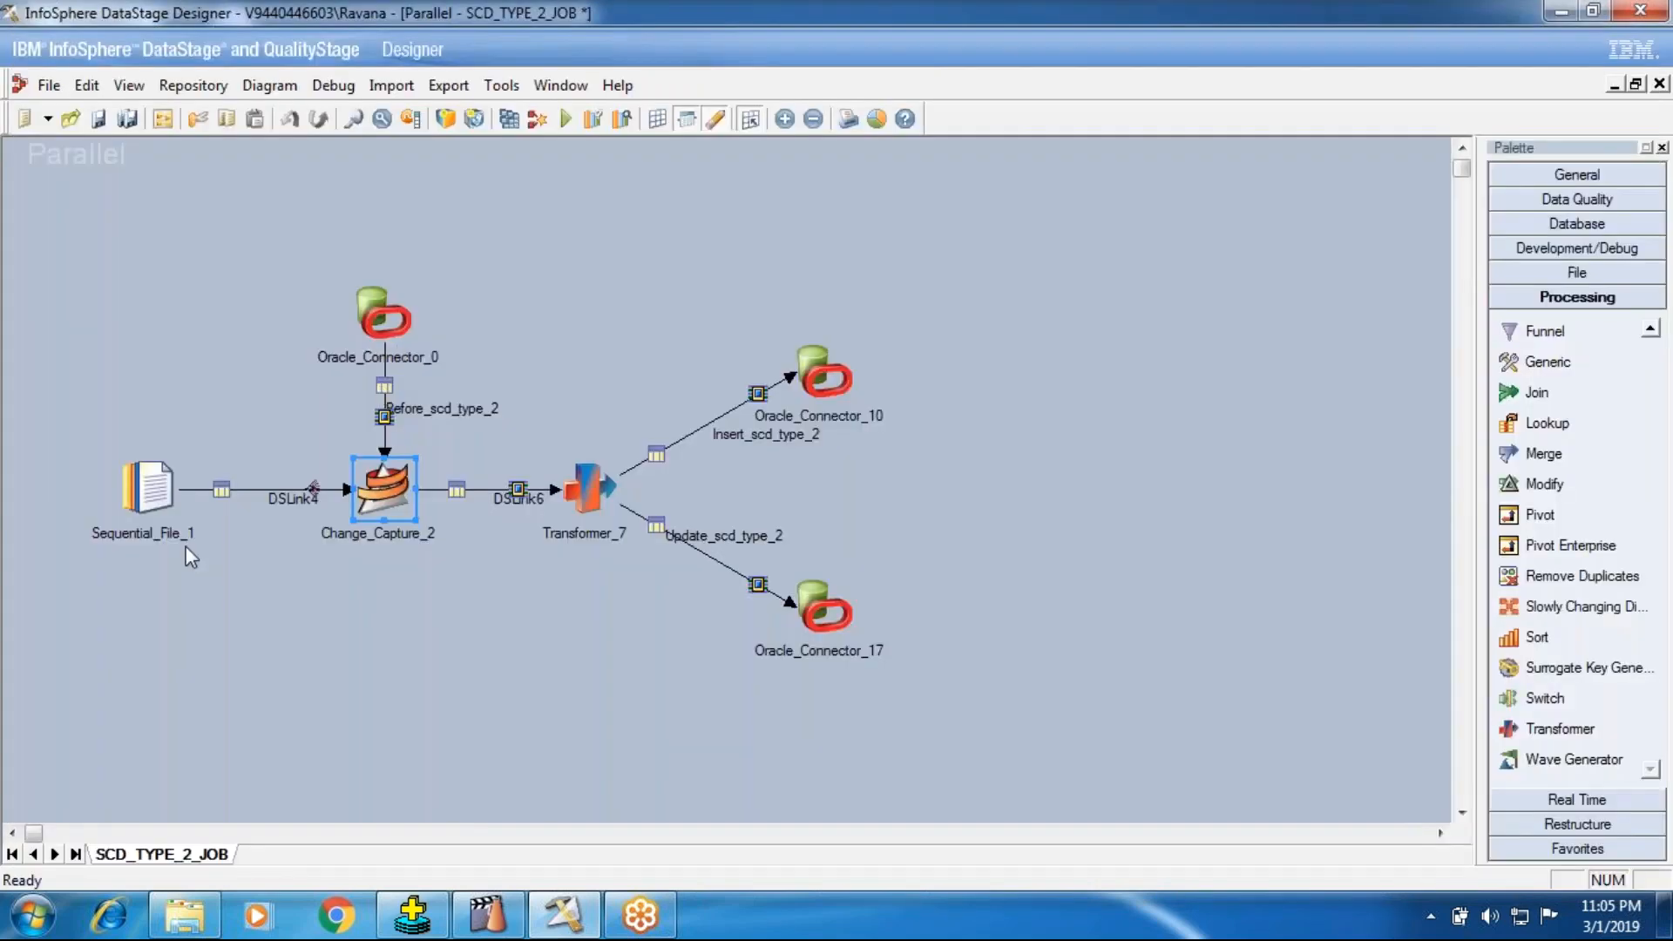
Step: Add the Insert Code option to Change_Capture_2 to inspect it, and remove it again
double_click(387, 490)
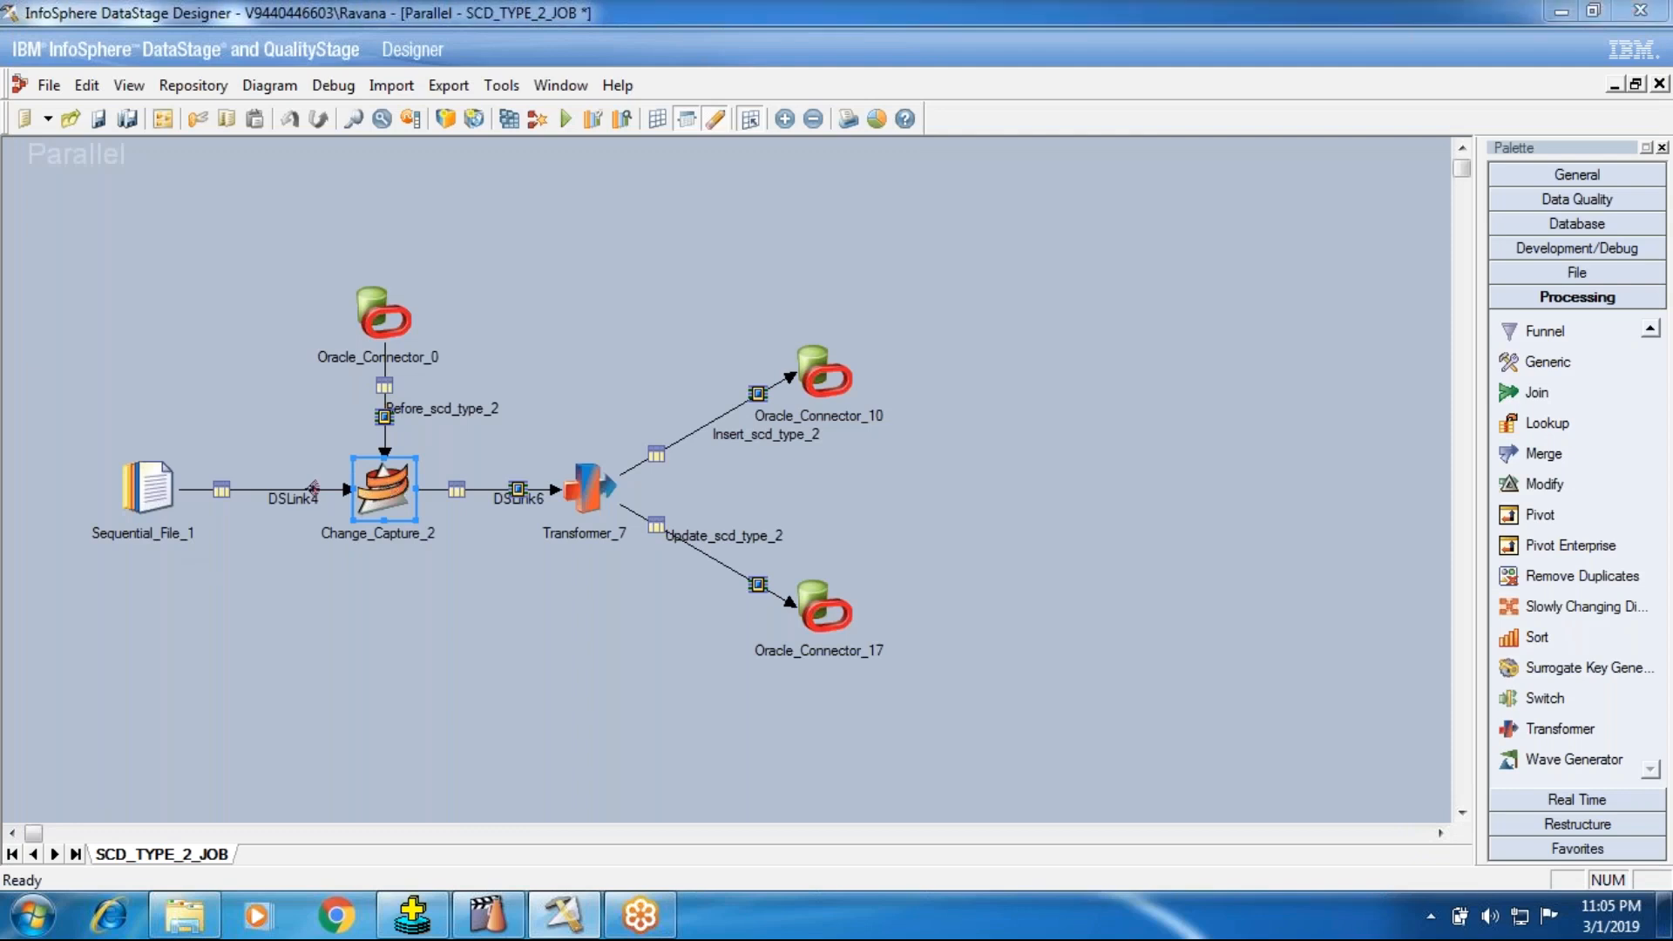
left_click(111, 303)
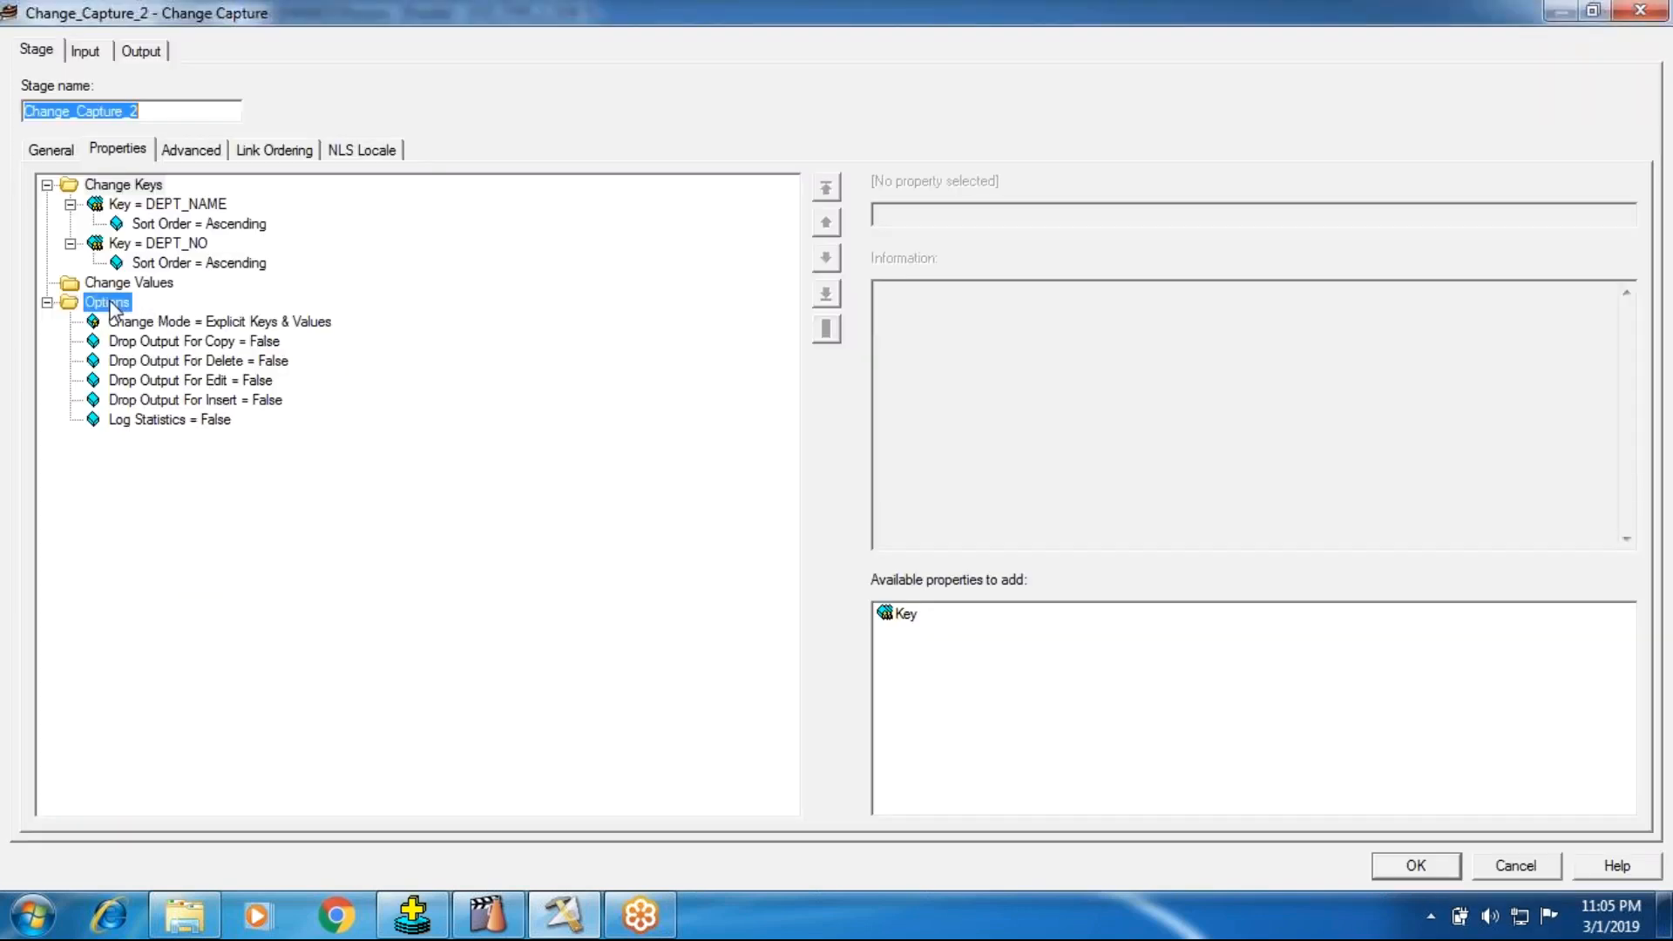
left_click(927, 699)
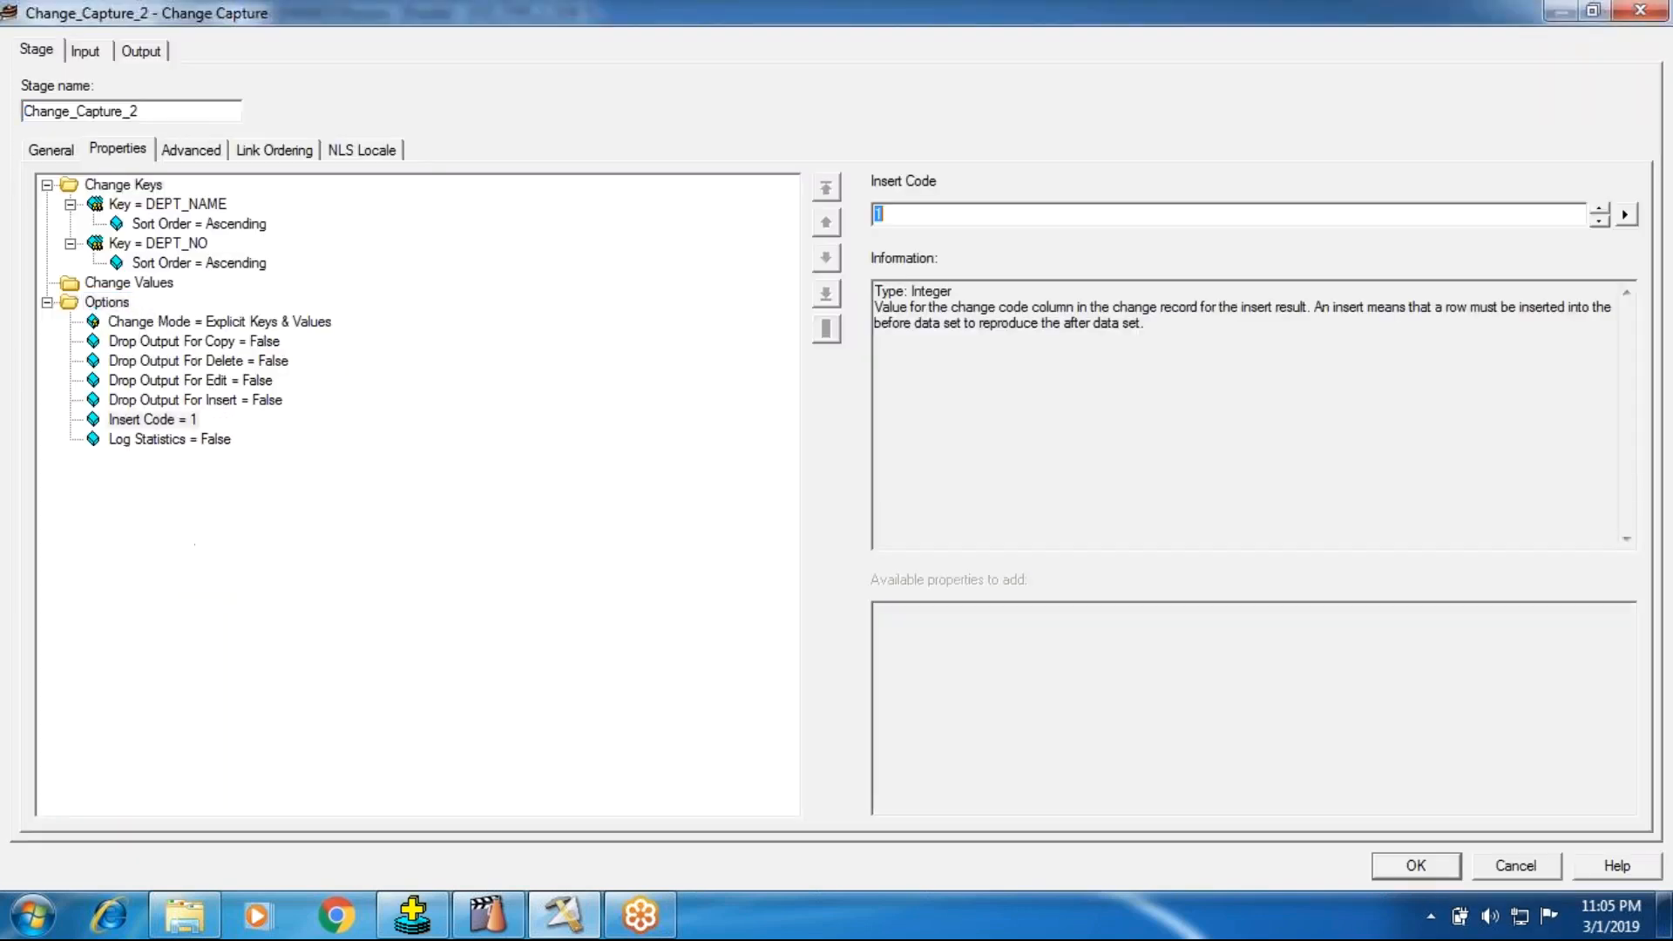
right_click(184, 419)
left_click(247, 429)
left_click(1415, 865)
Step: Open Transformer_7 and compare the constraints and derivations of Insert_scd_type_2 and Update_scd_type_2 with the scd_type_2 table columns in SQL*Plus
left_click(611, 482)
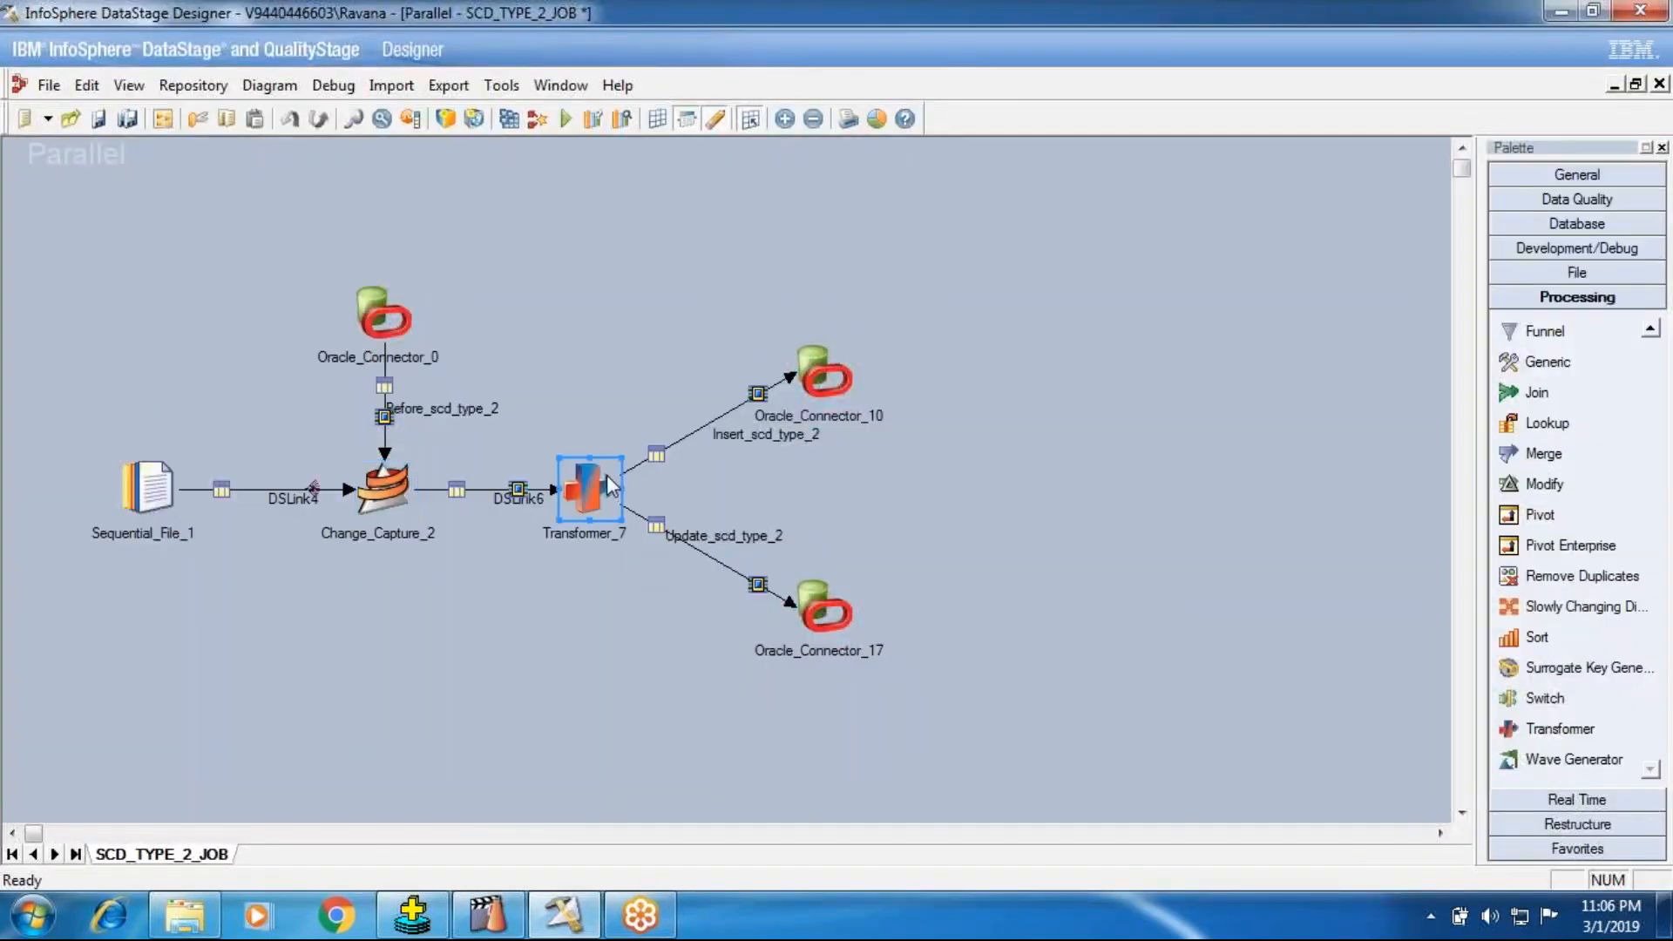
double_click(611, 485)
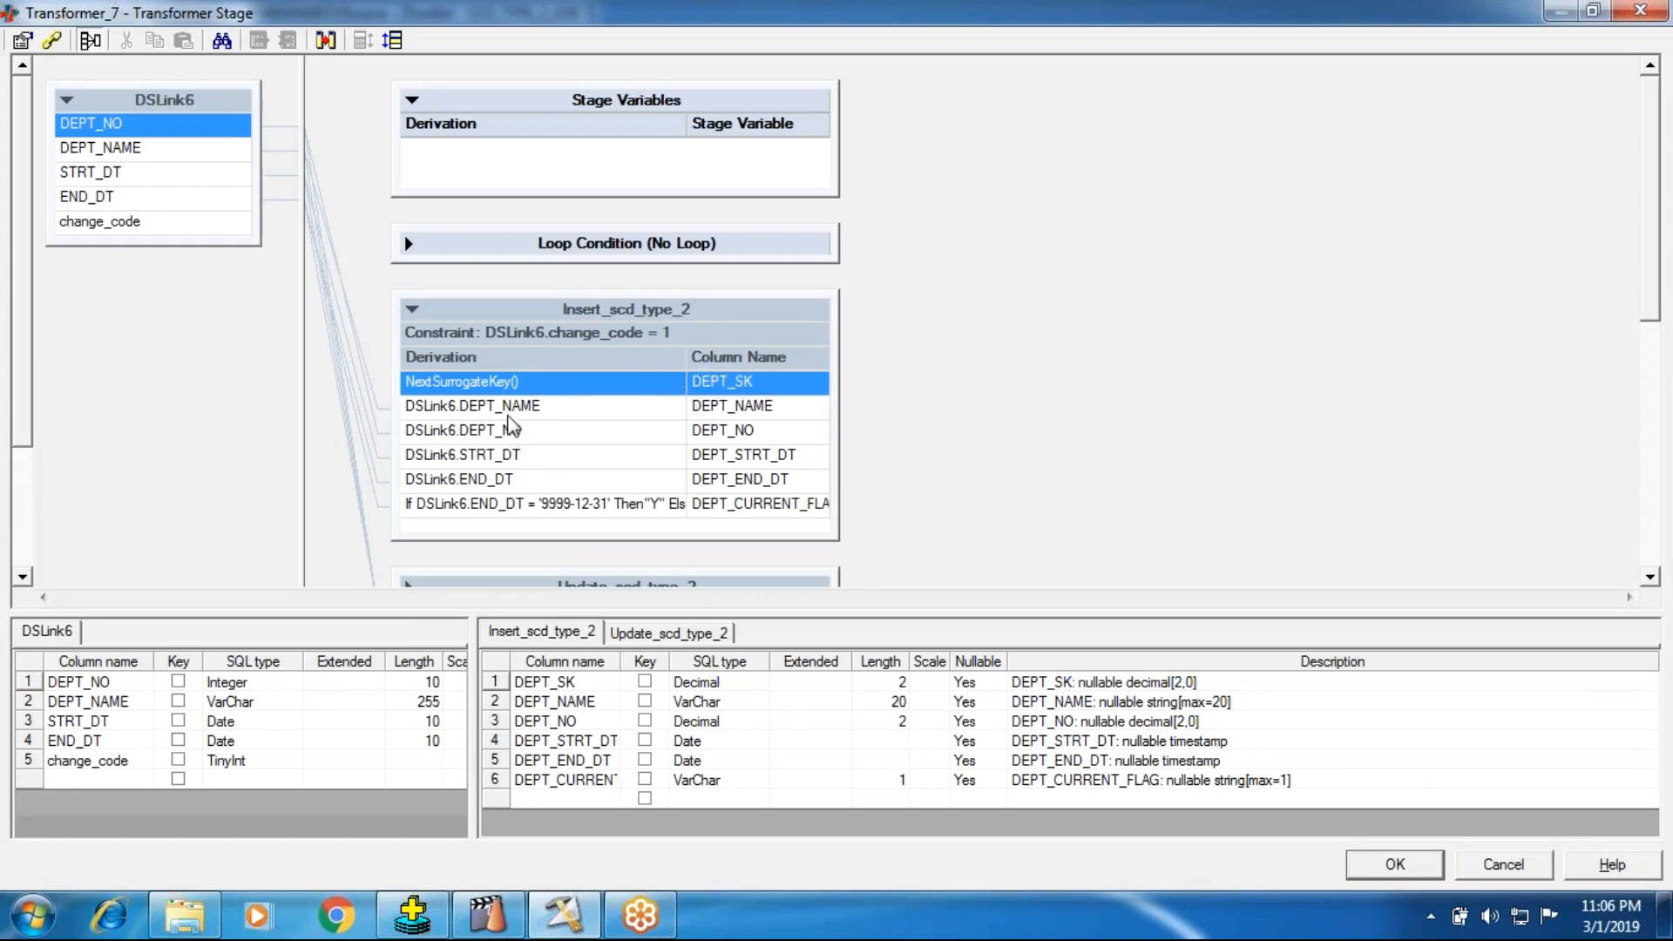
left_click(565, 512)
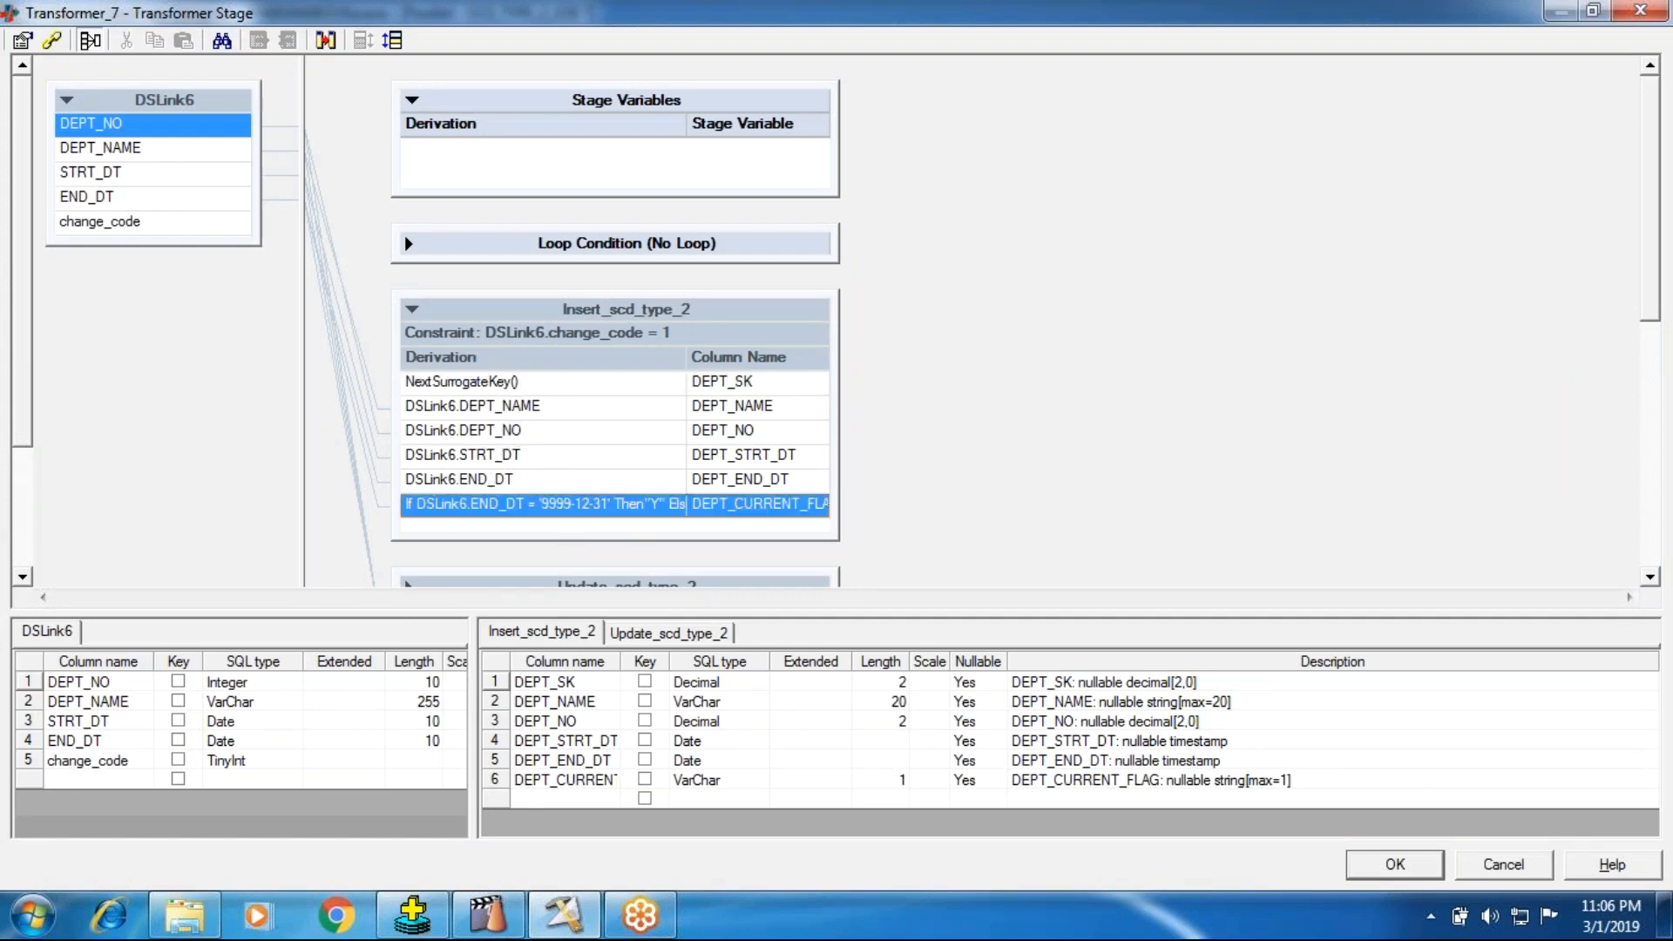
left_click(412, 309)
left_click(409, 383)
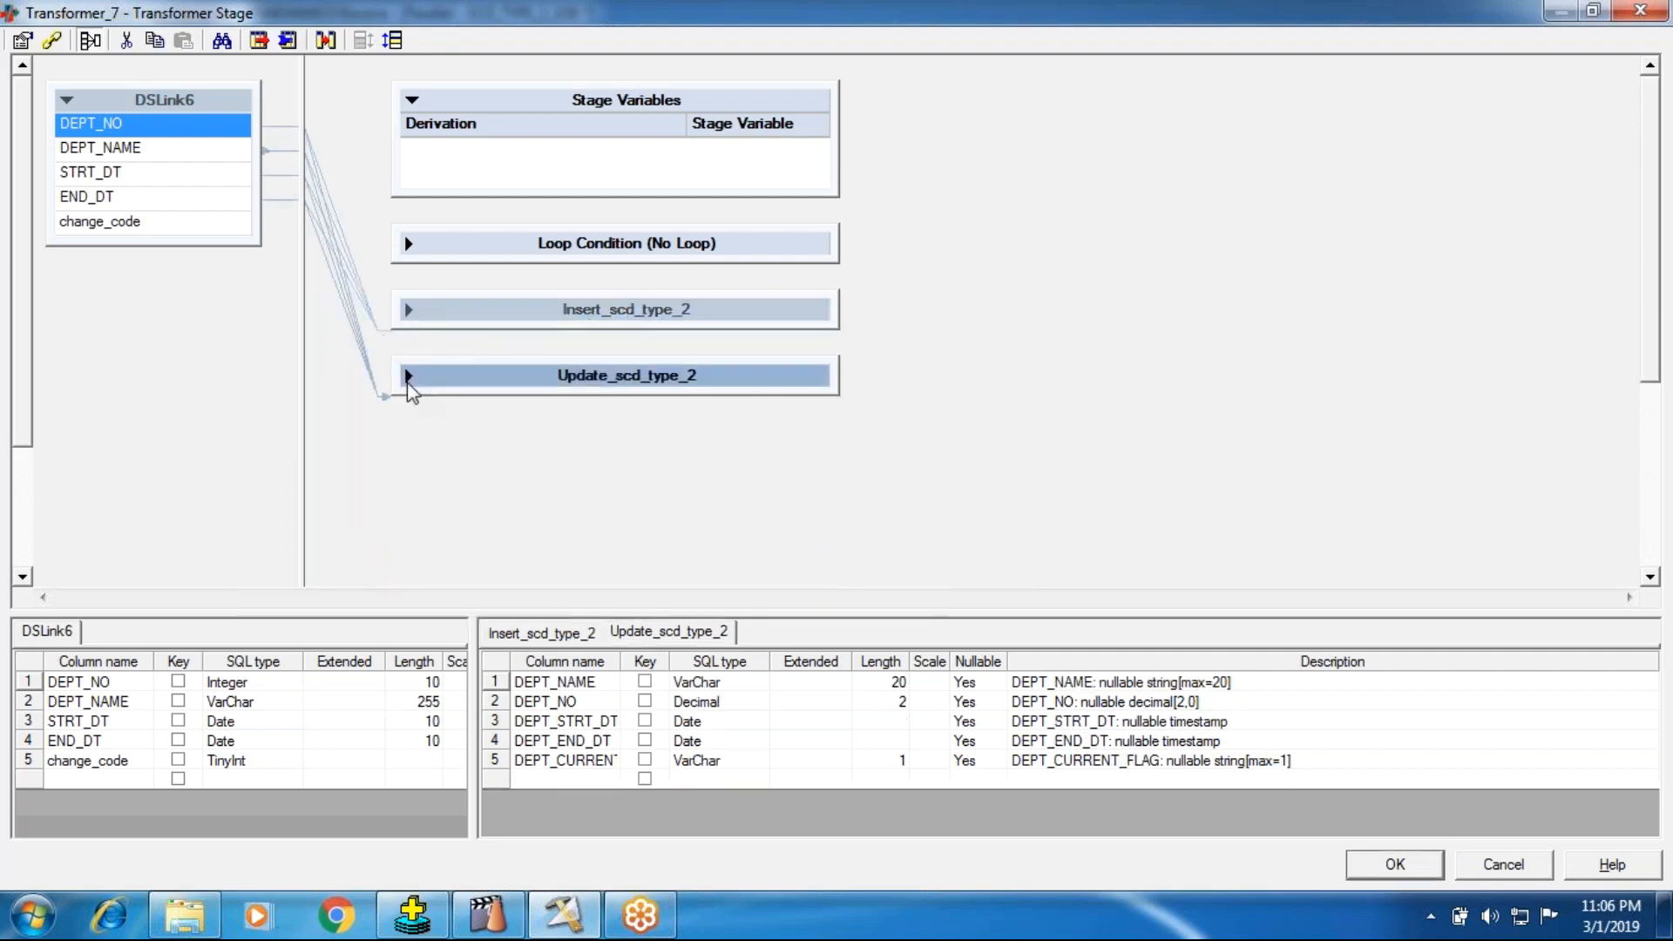
left_click(408, 378)
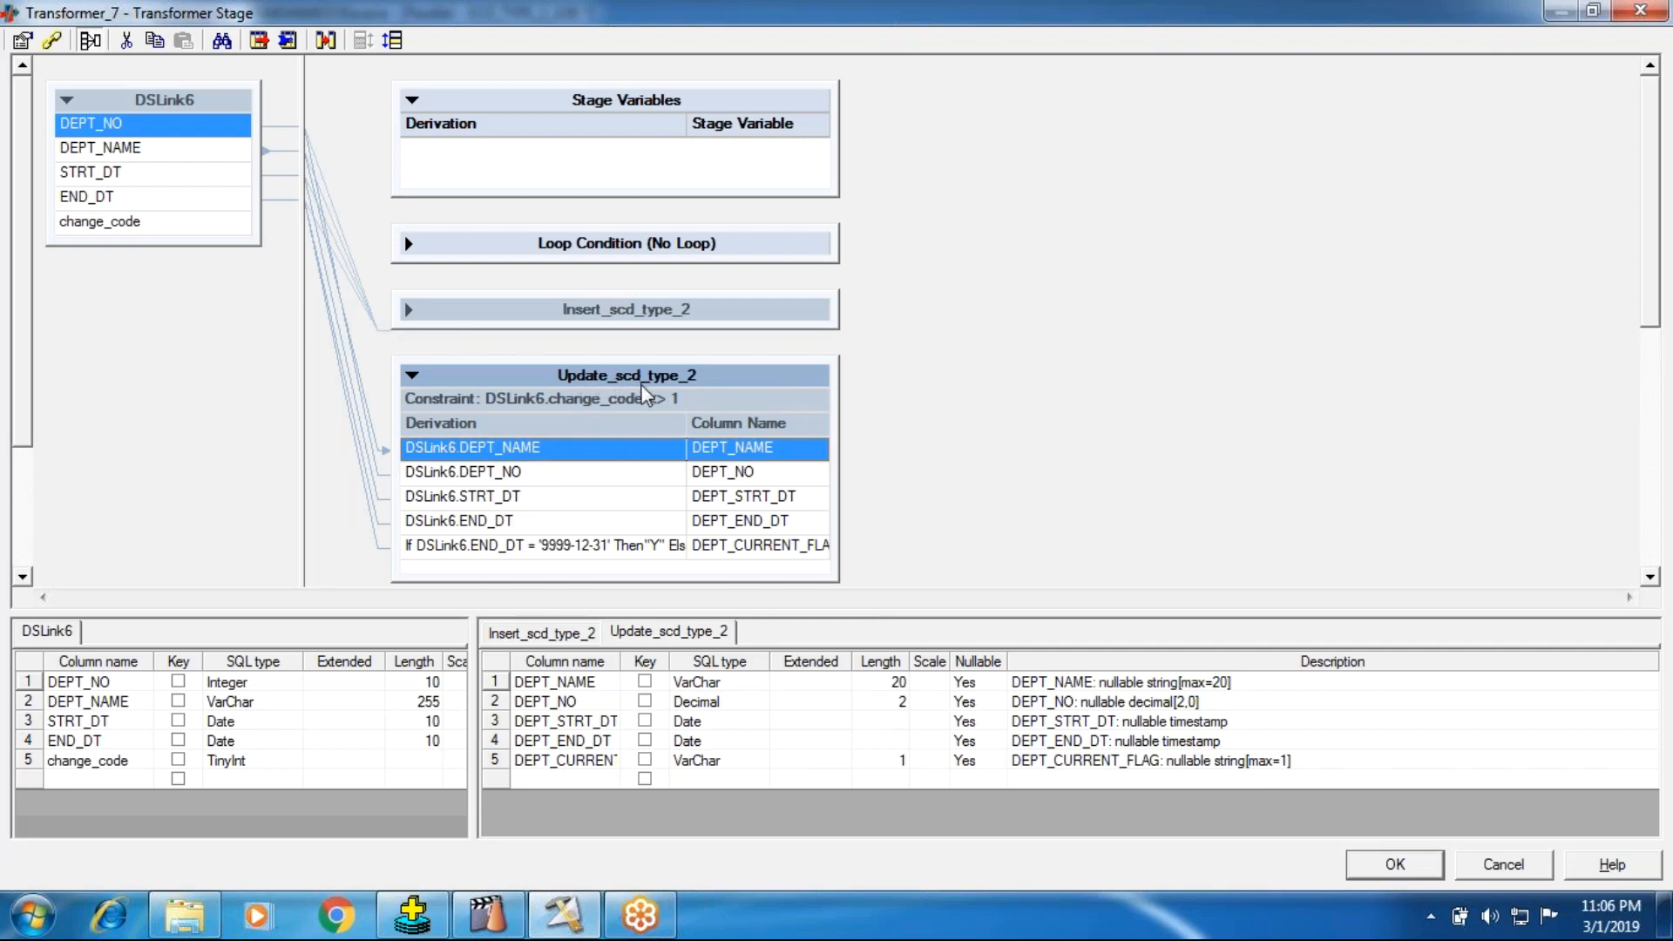
left_click(414, 376)
left_click(414, 376)
left_click(409, 311)
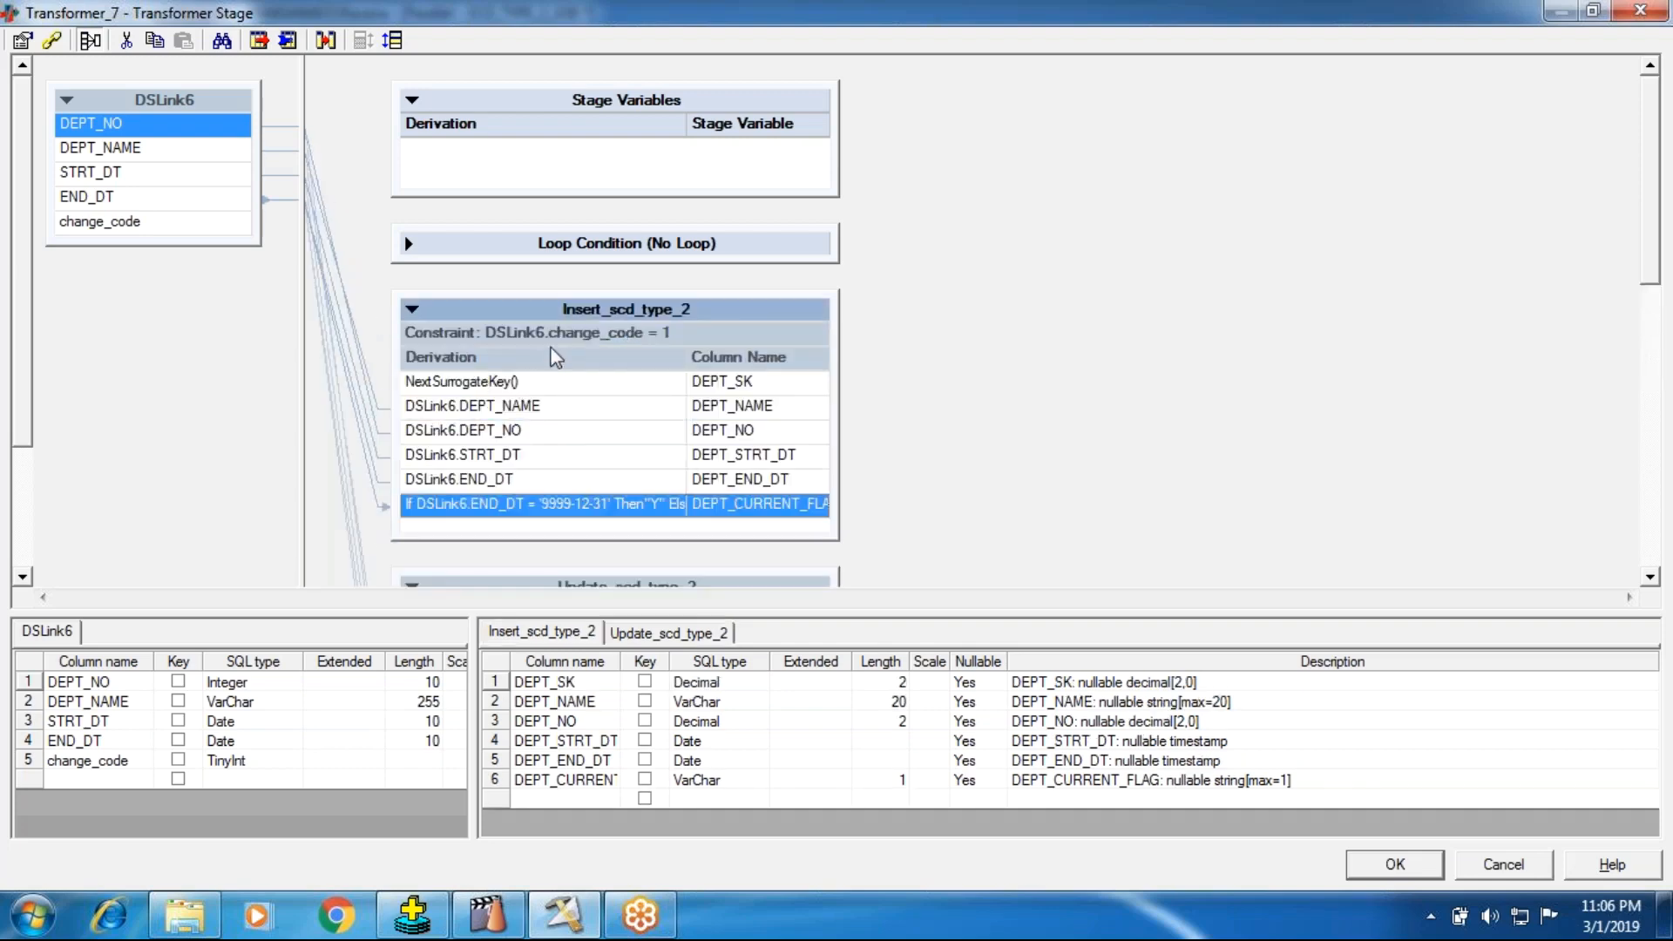
left_click(413, 914)
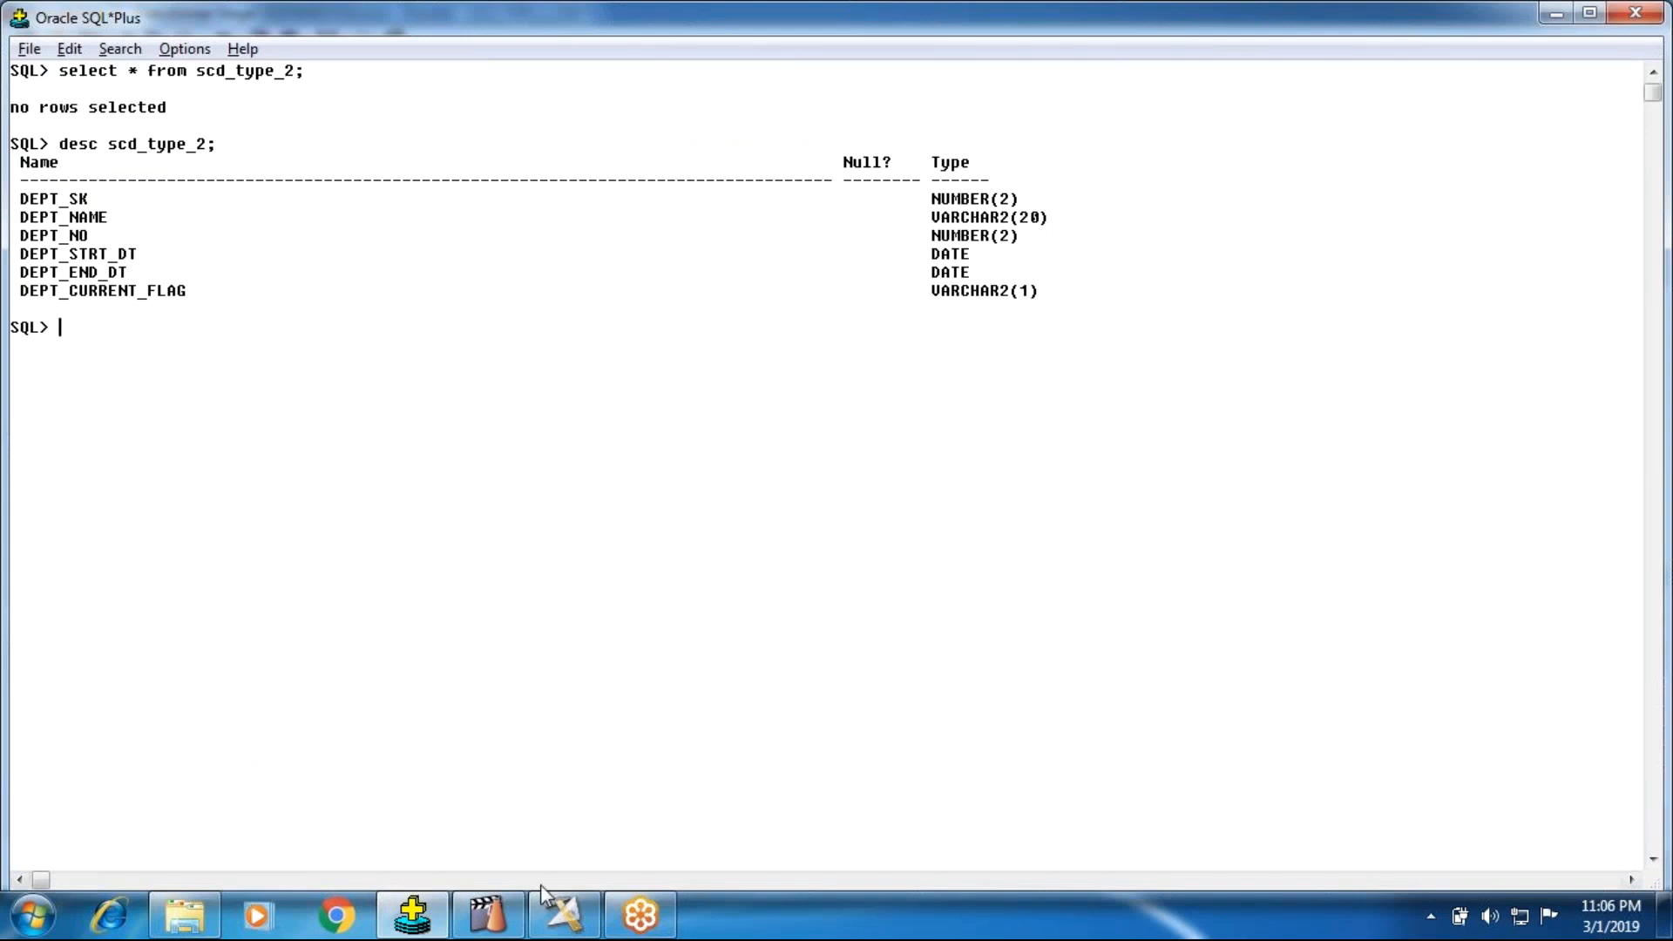
left_click(557, 931)
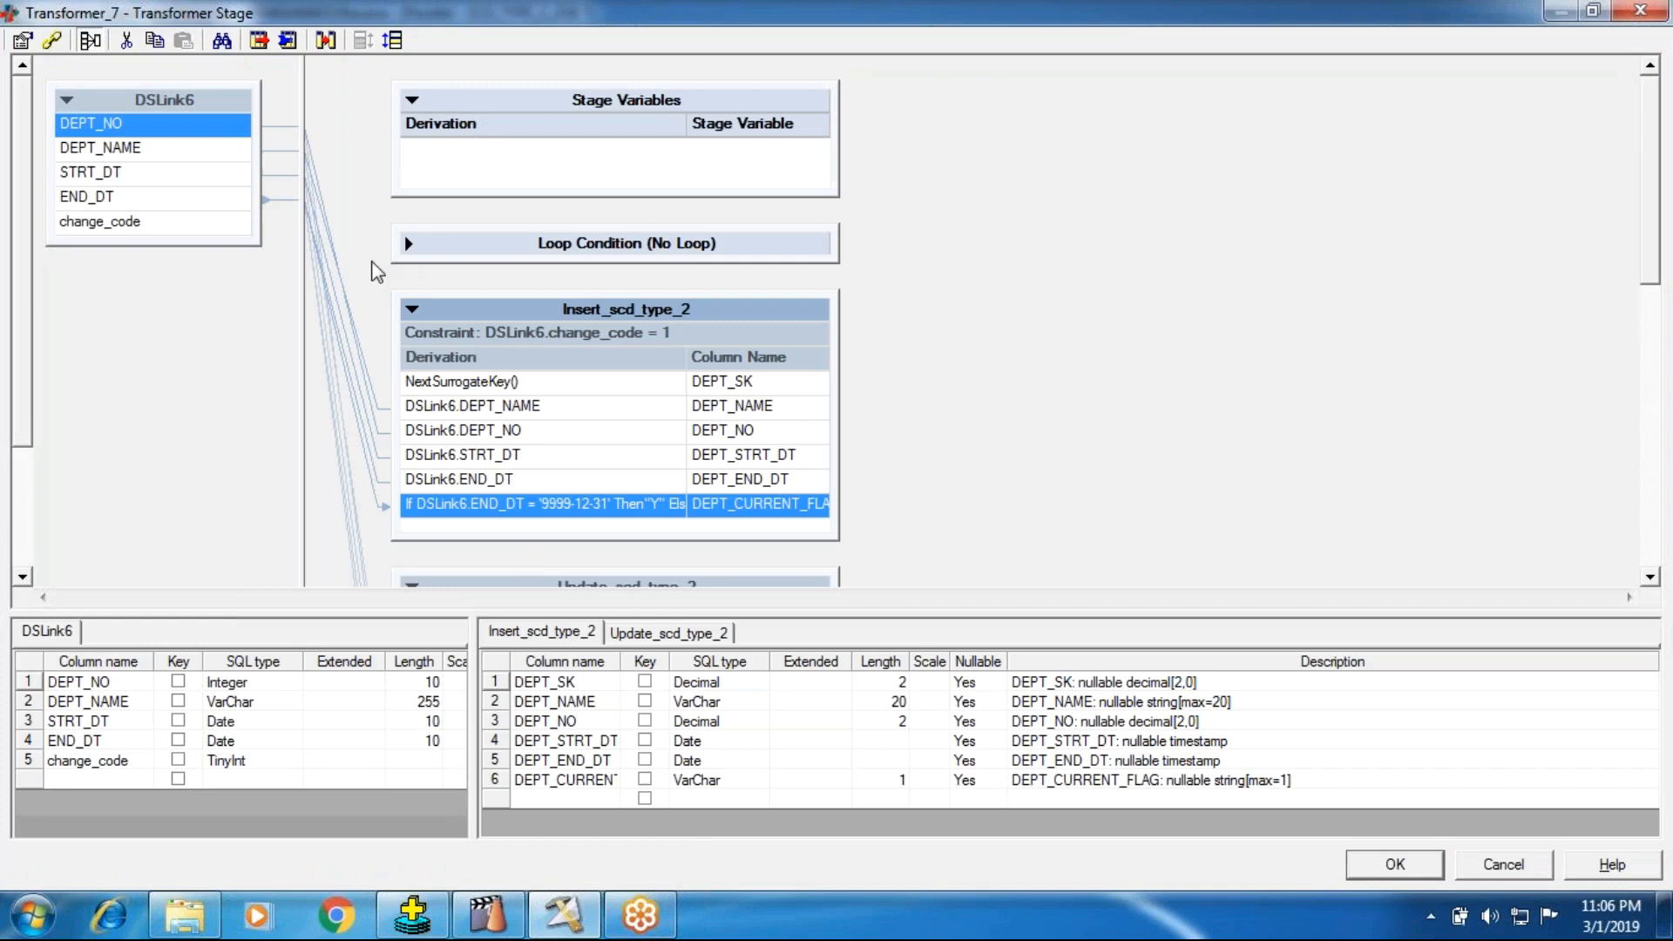
Step: Review the surrogate key source and database sequence settings in the stage properties of Transformer_7
left_click(23, 40)
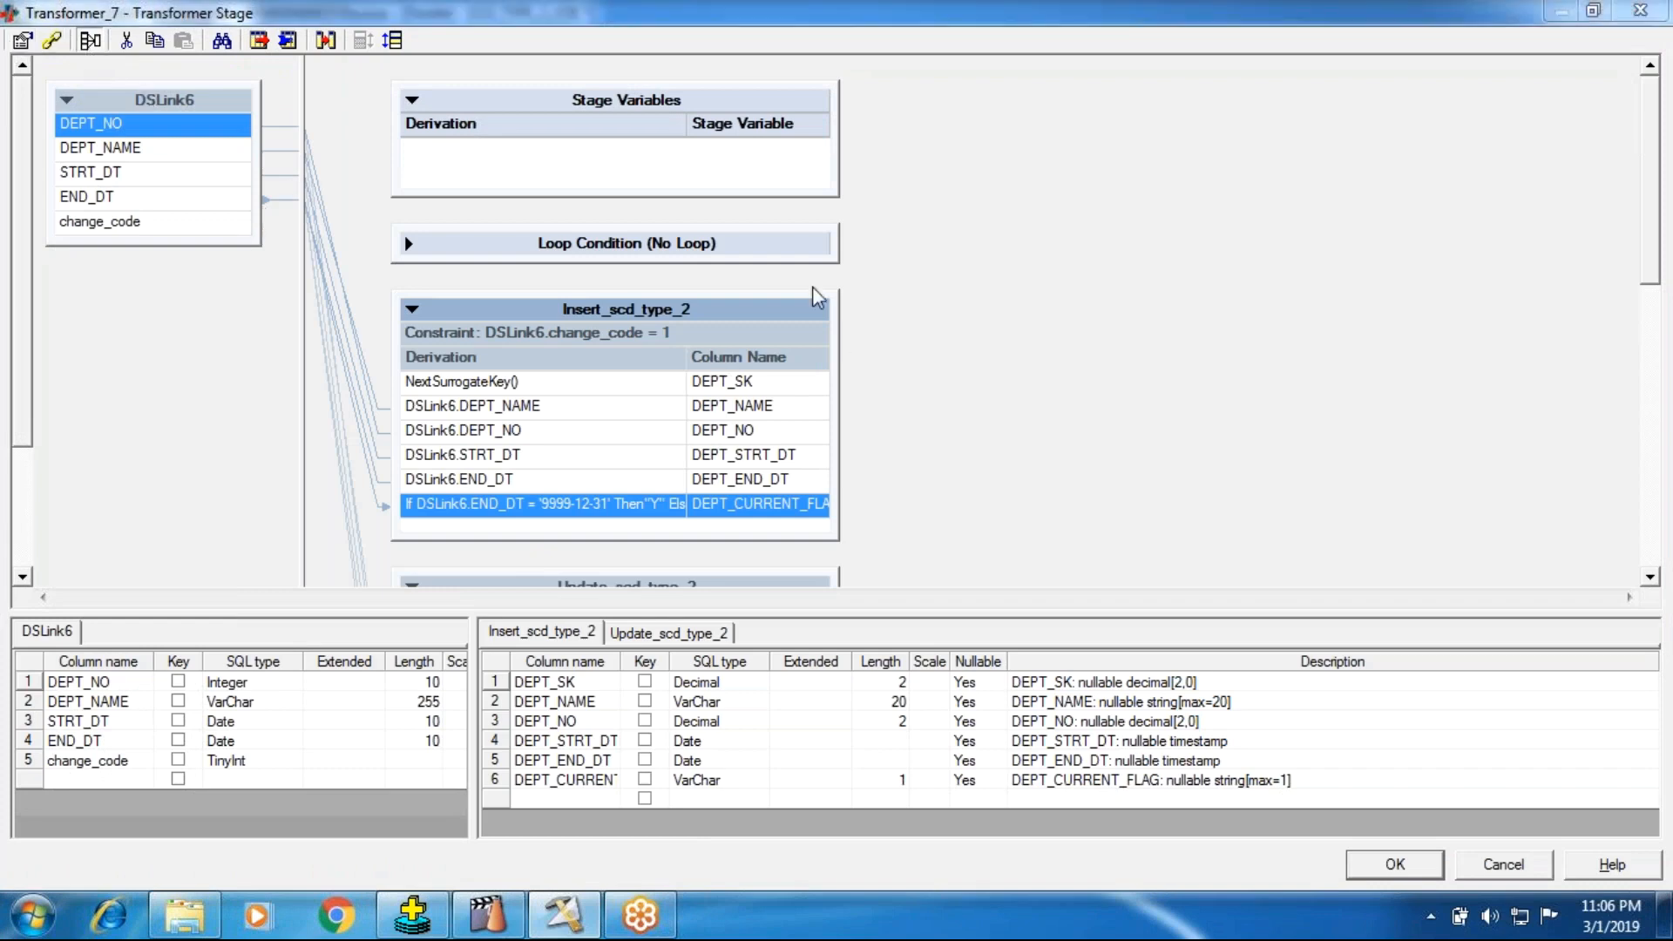
left_click(732, 327)
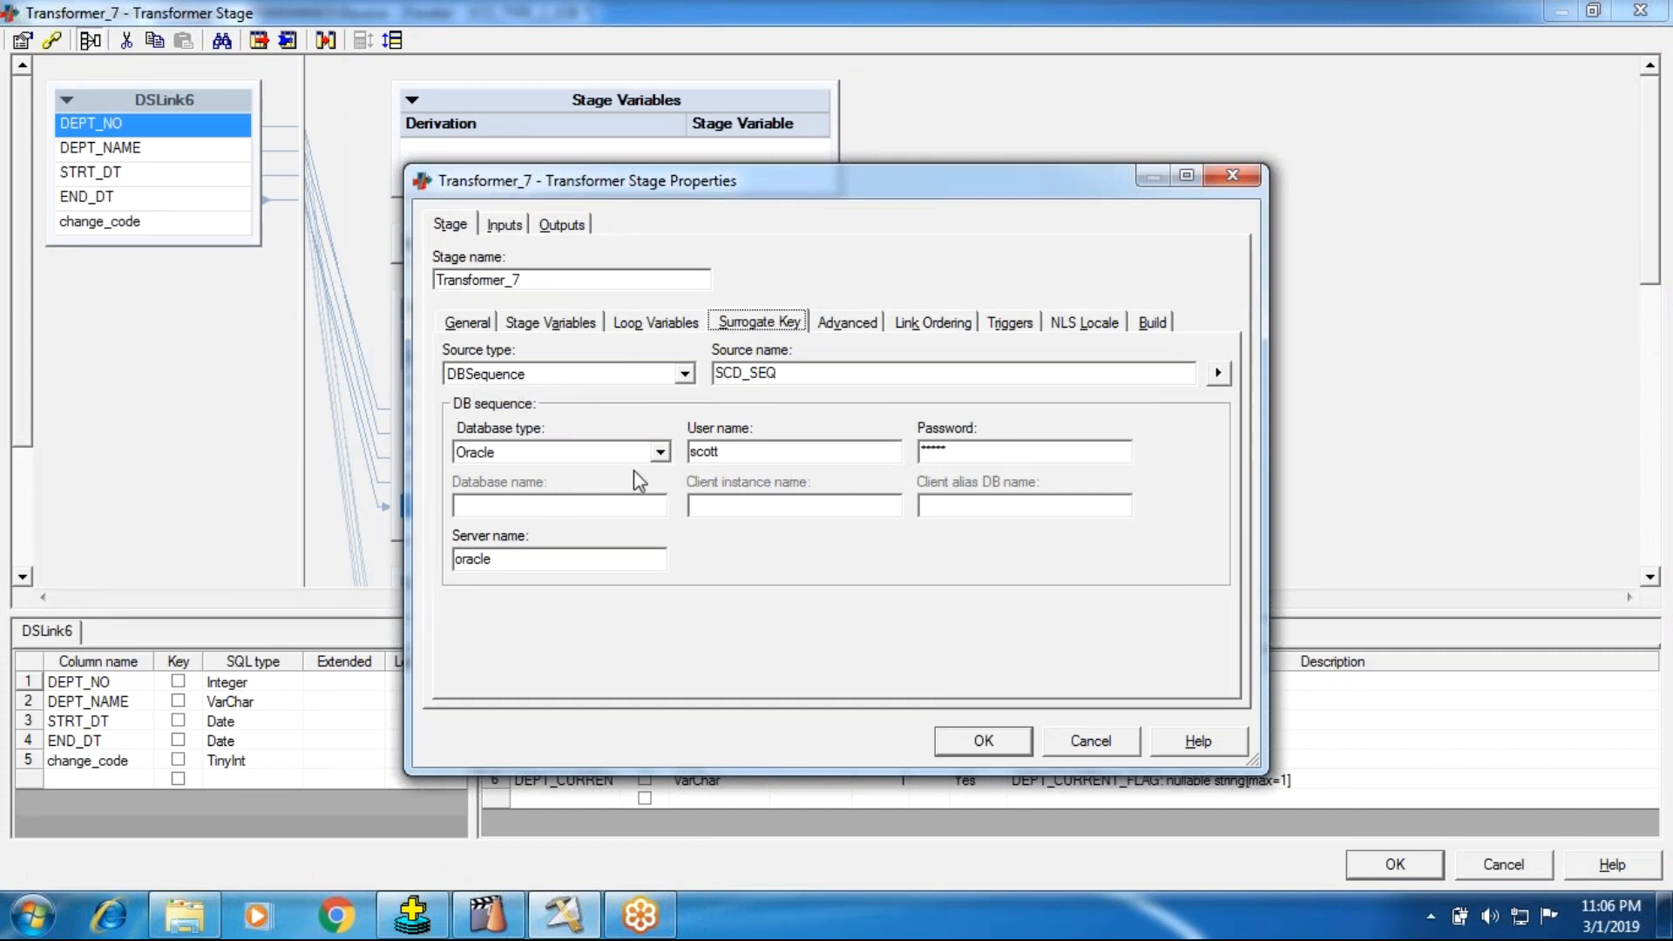
left_click(995, 746)
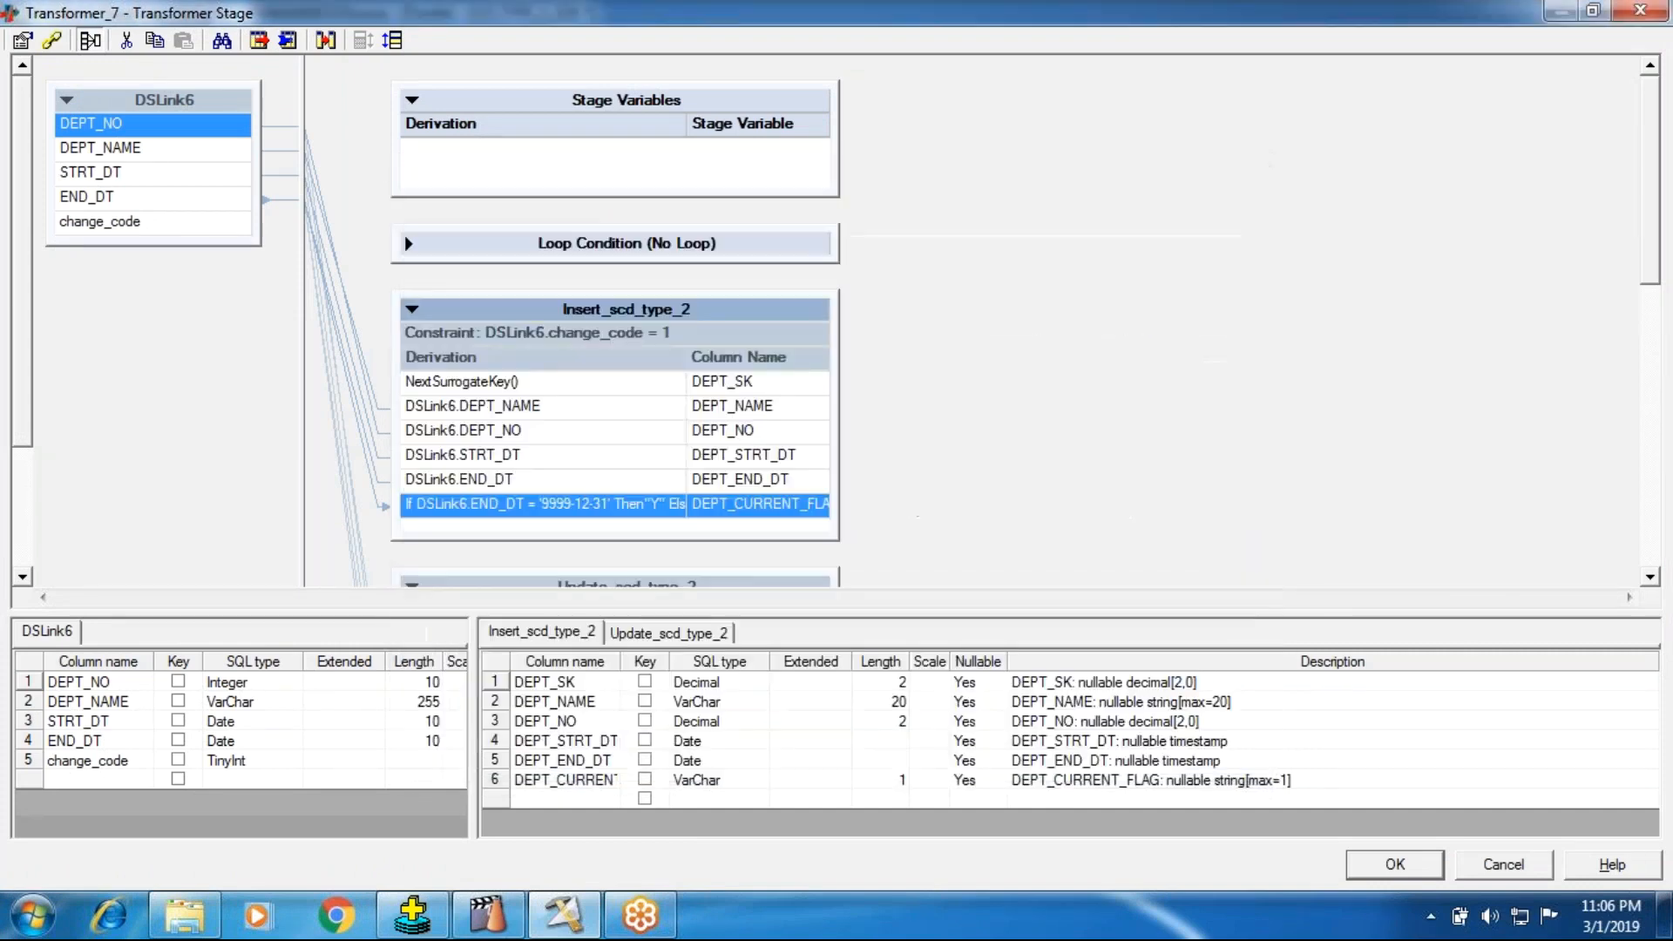
Step: Re-enter the DEPT_SK derivation of Insert_scd_type_2 with the NextSurrogateKey() utility function
double_click(471, 383)
left_click_drag(521, 393, 439, 397)
left_click_drag(562, 412, 309, 391)
right_click(411, 399)
left_click(488, 627)
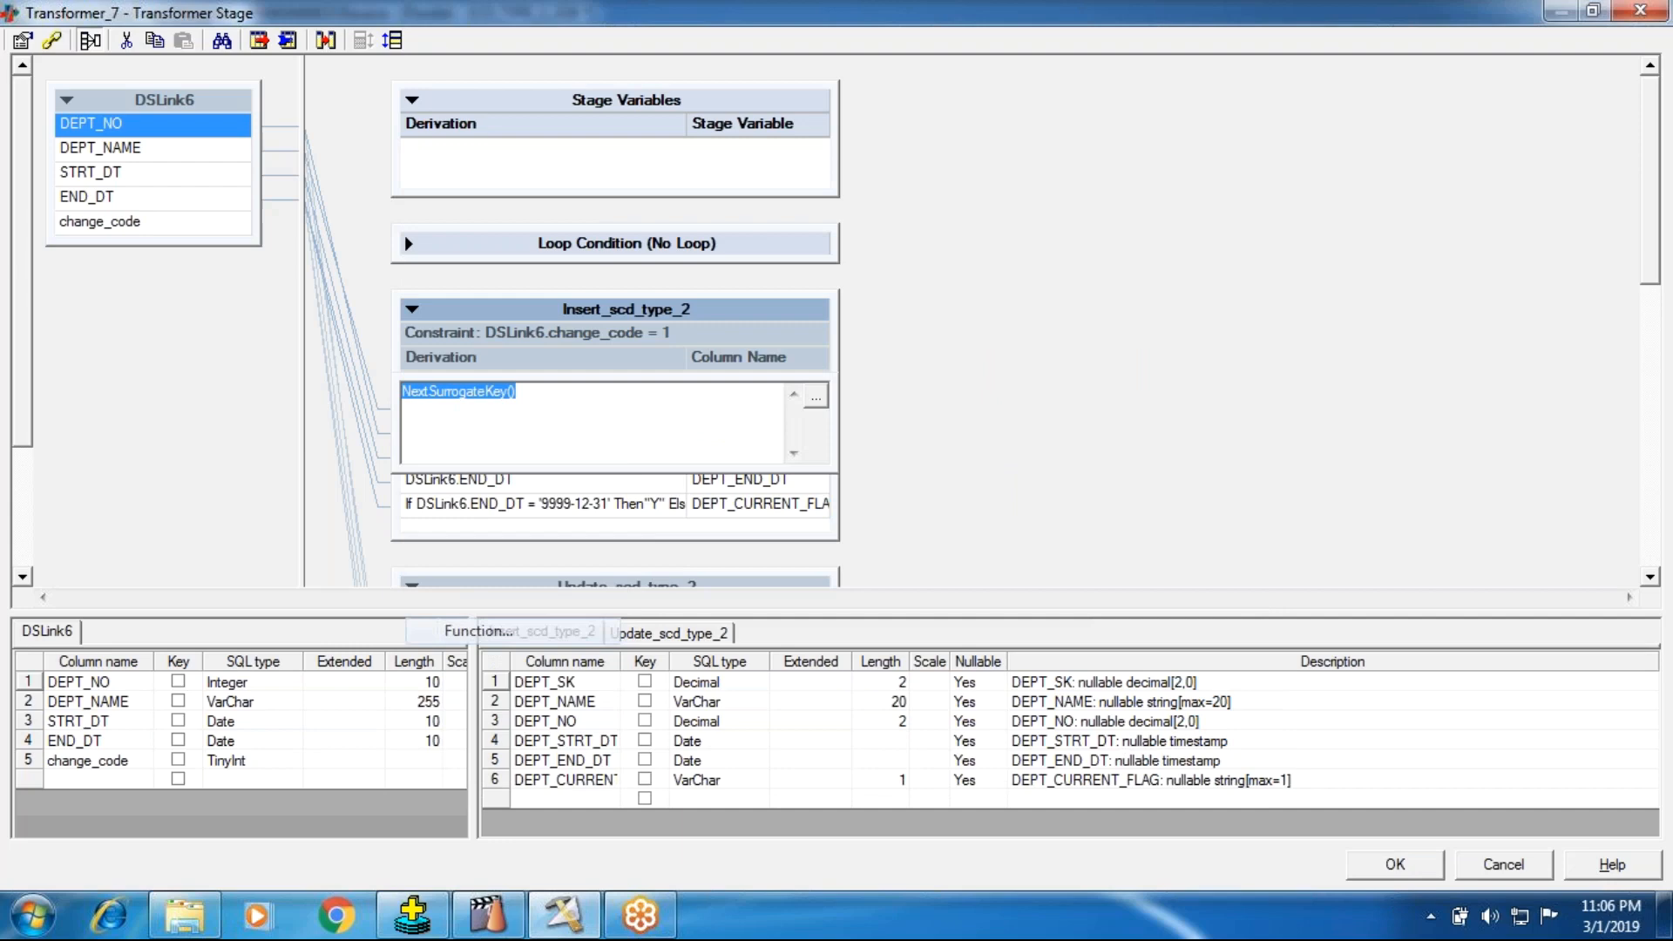
left_click(427, 597)
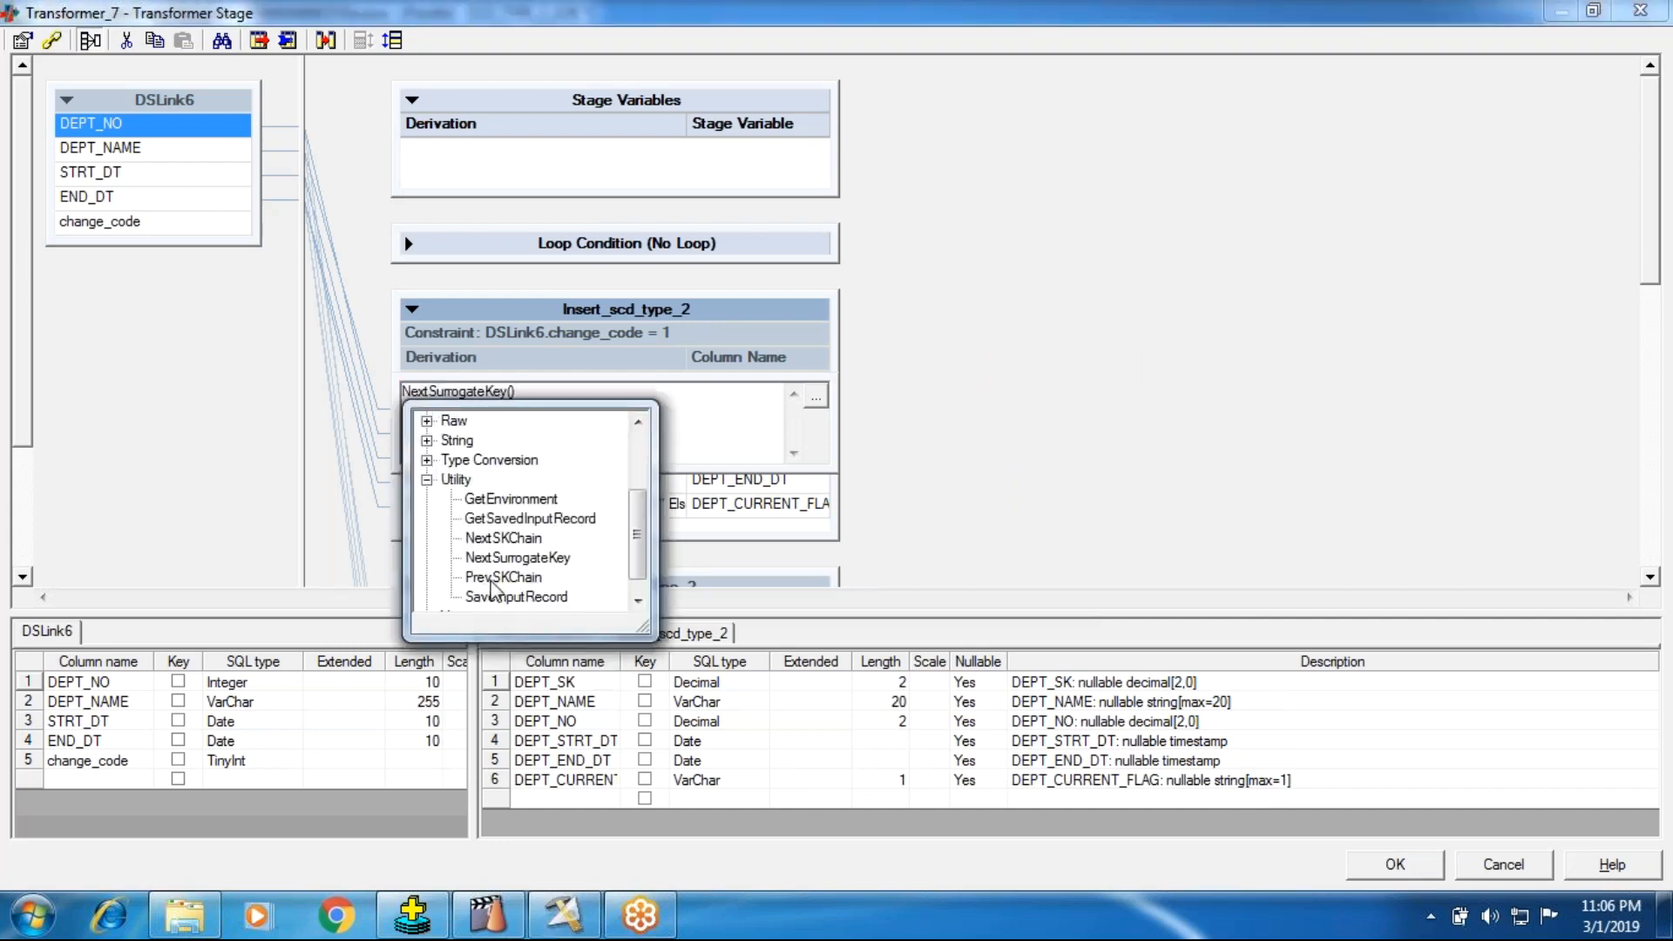
left_click(499, 562)
double_click(499, 563)
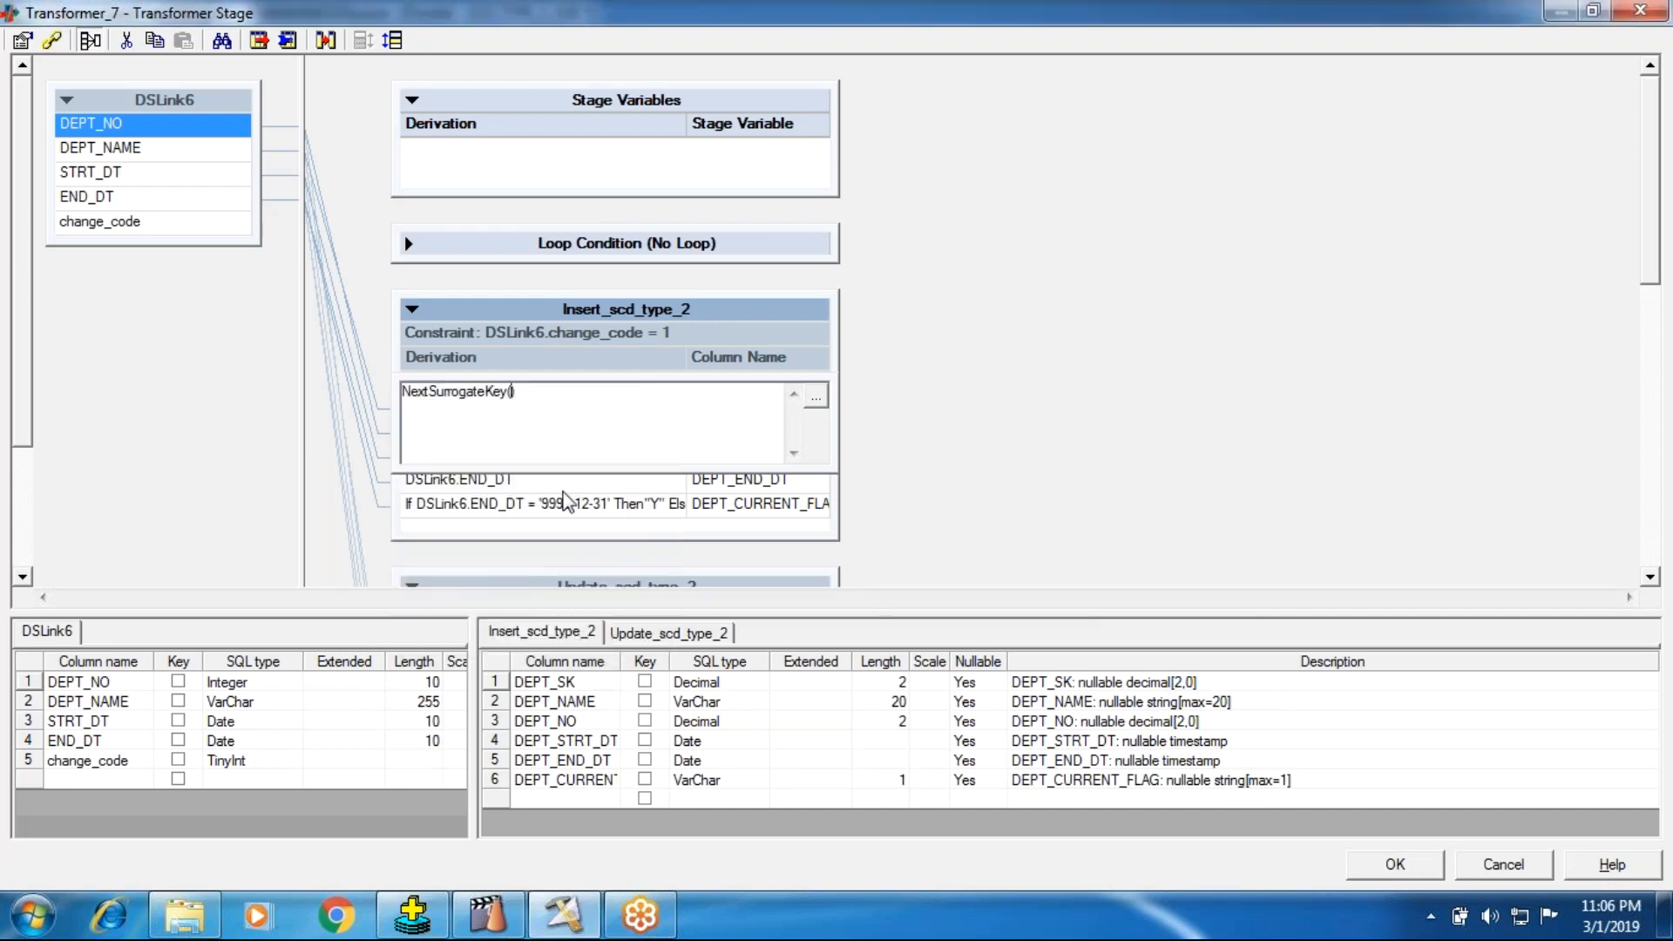
left_click(974, 404)
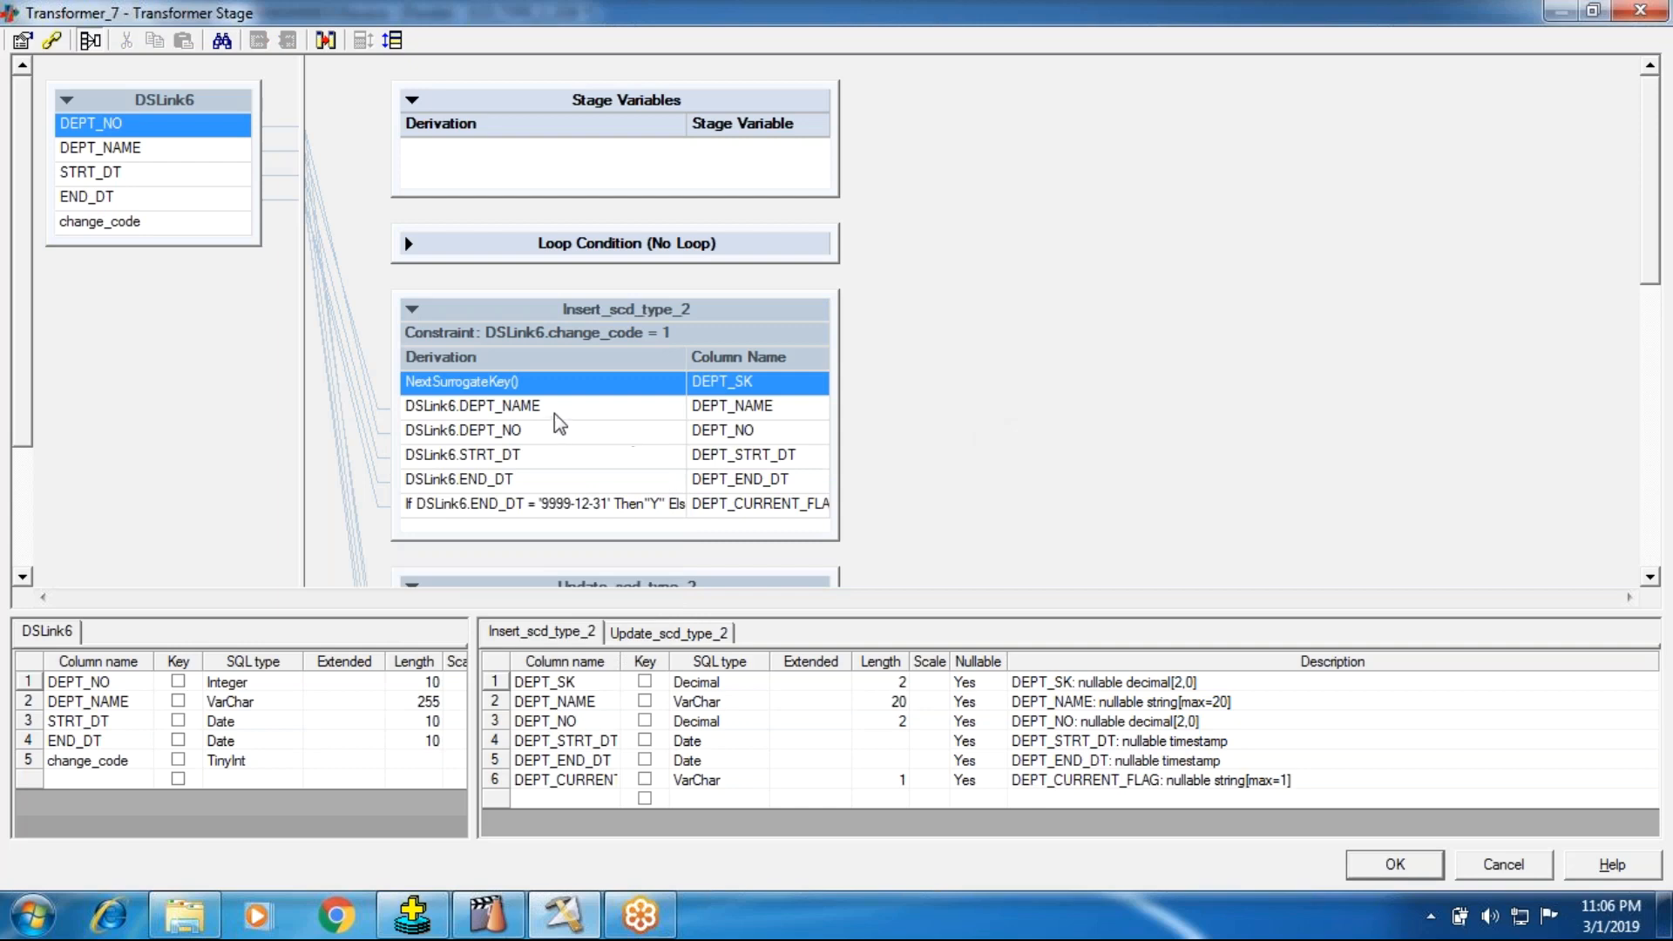
Step: Review the output link constraints and the surrogate key settings of Transformer_7, and accept the stage
left_click(52, 40)
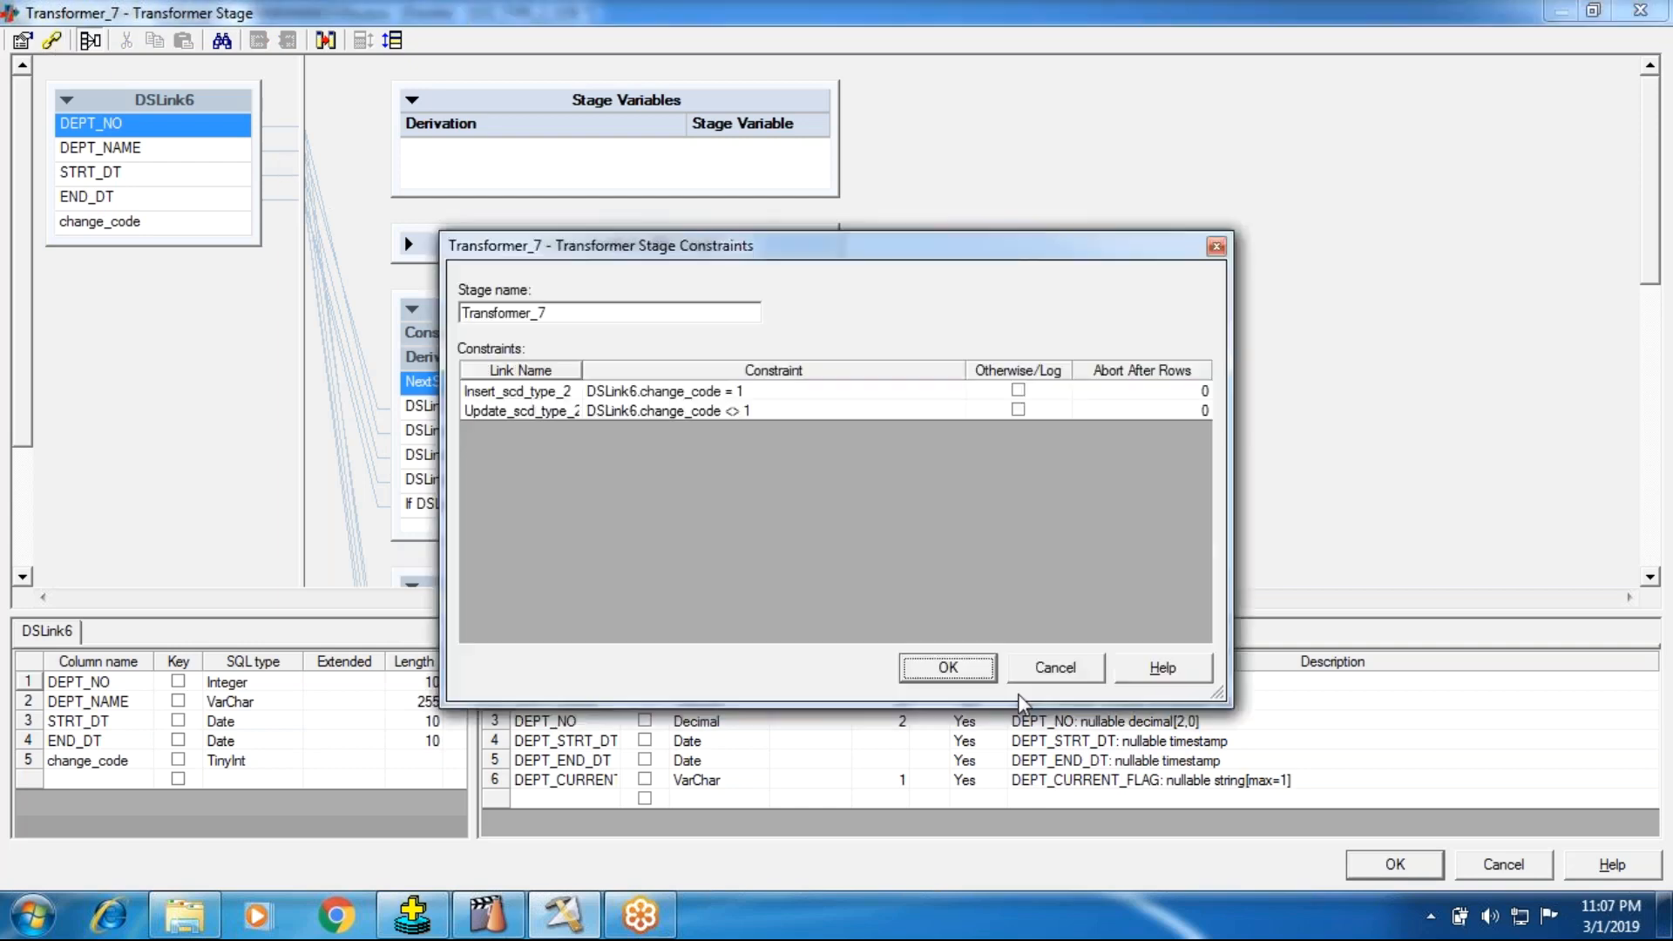
left_click(1042, 666)
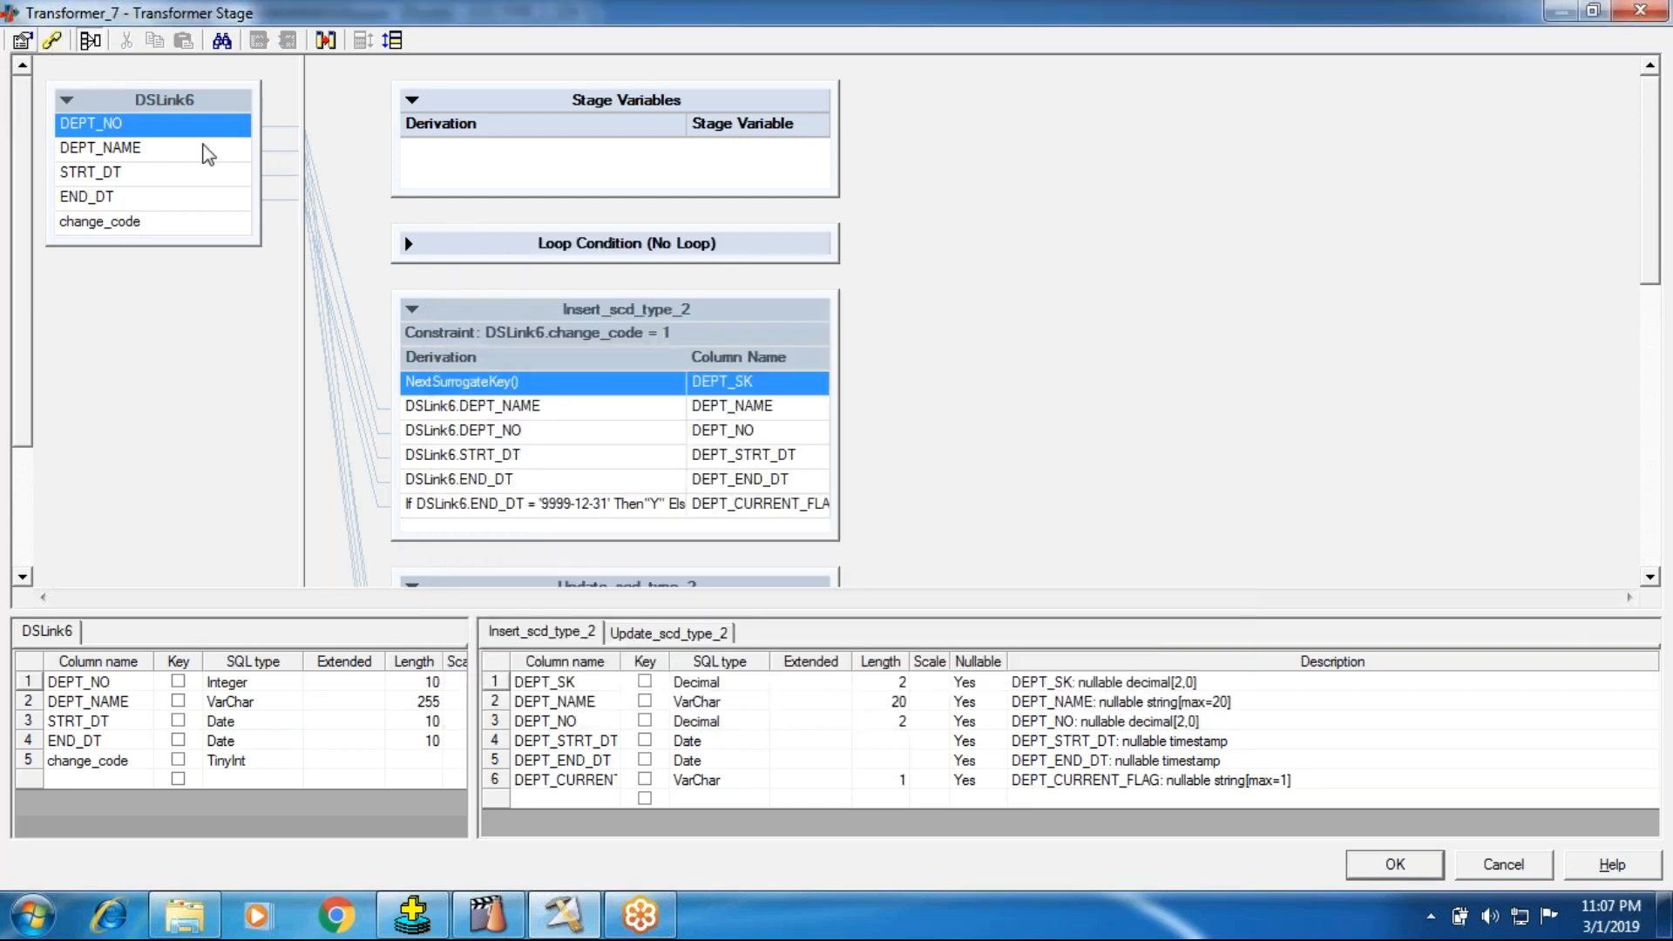
left_click(758, 323)
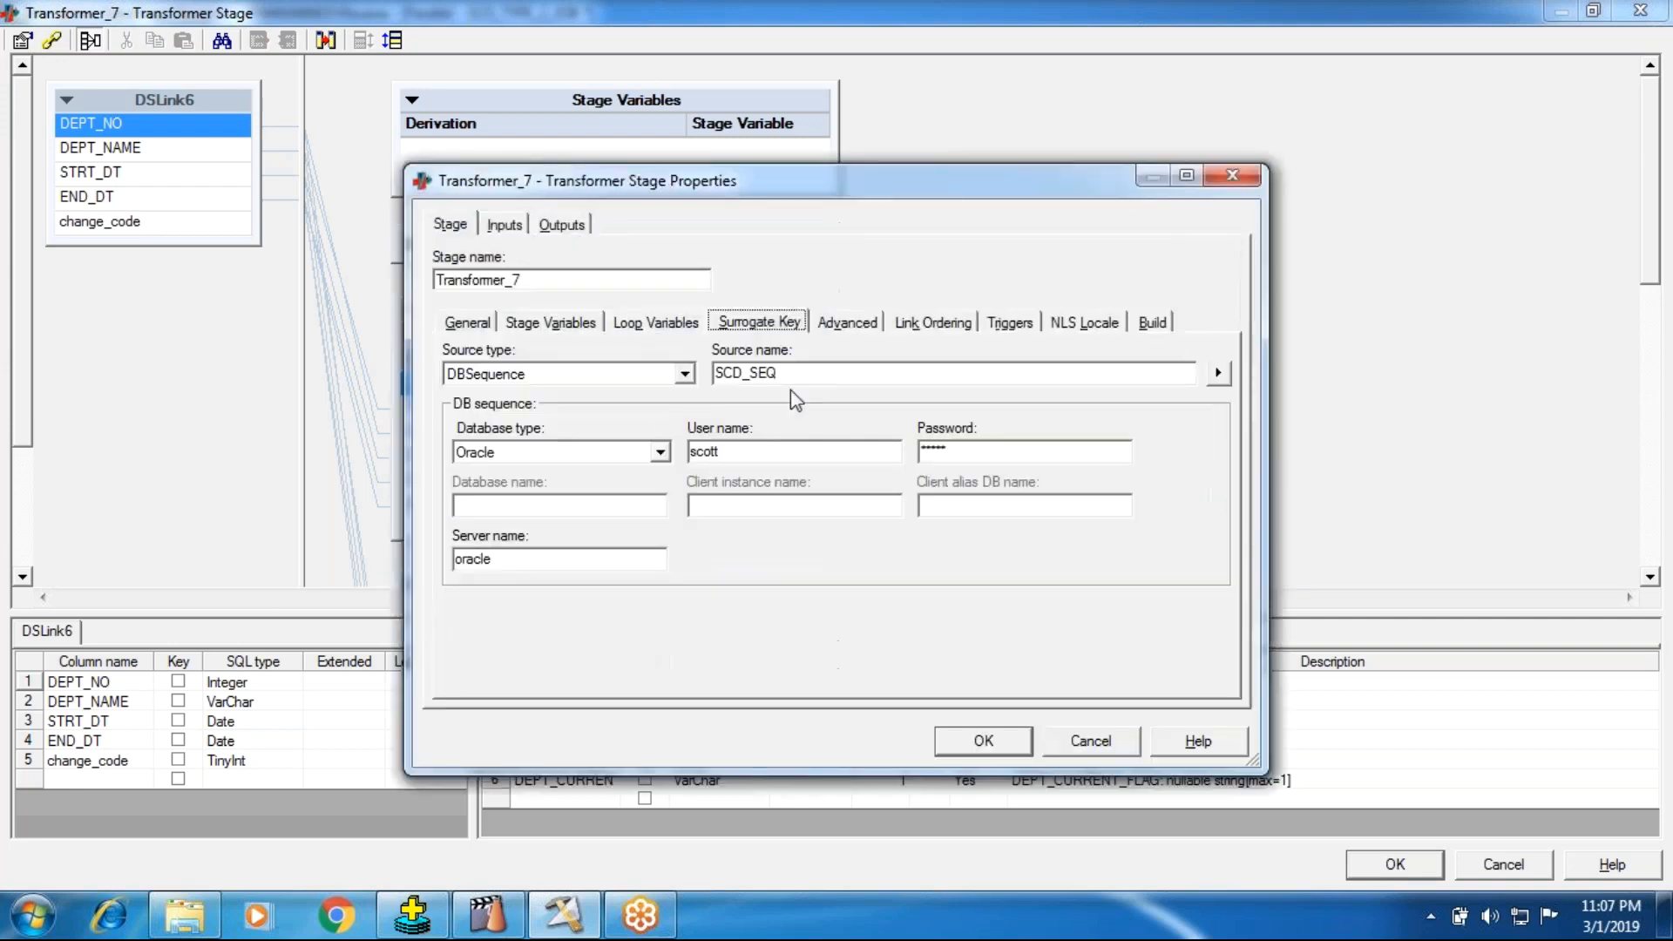
left_click(954, 747)
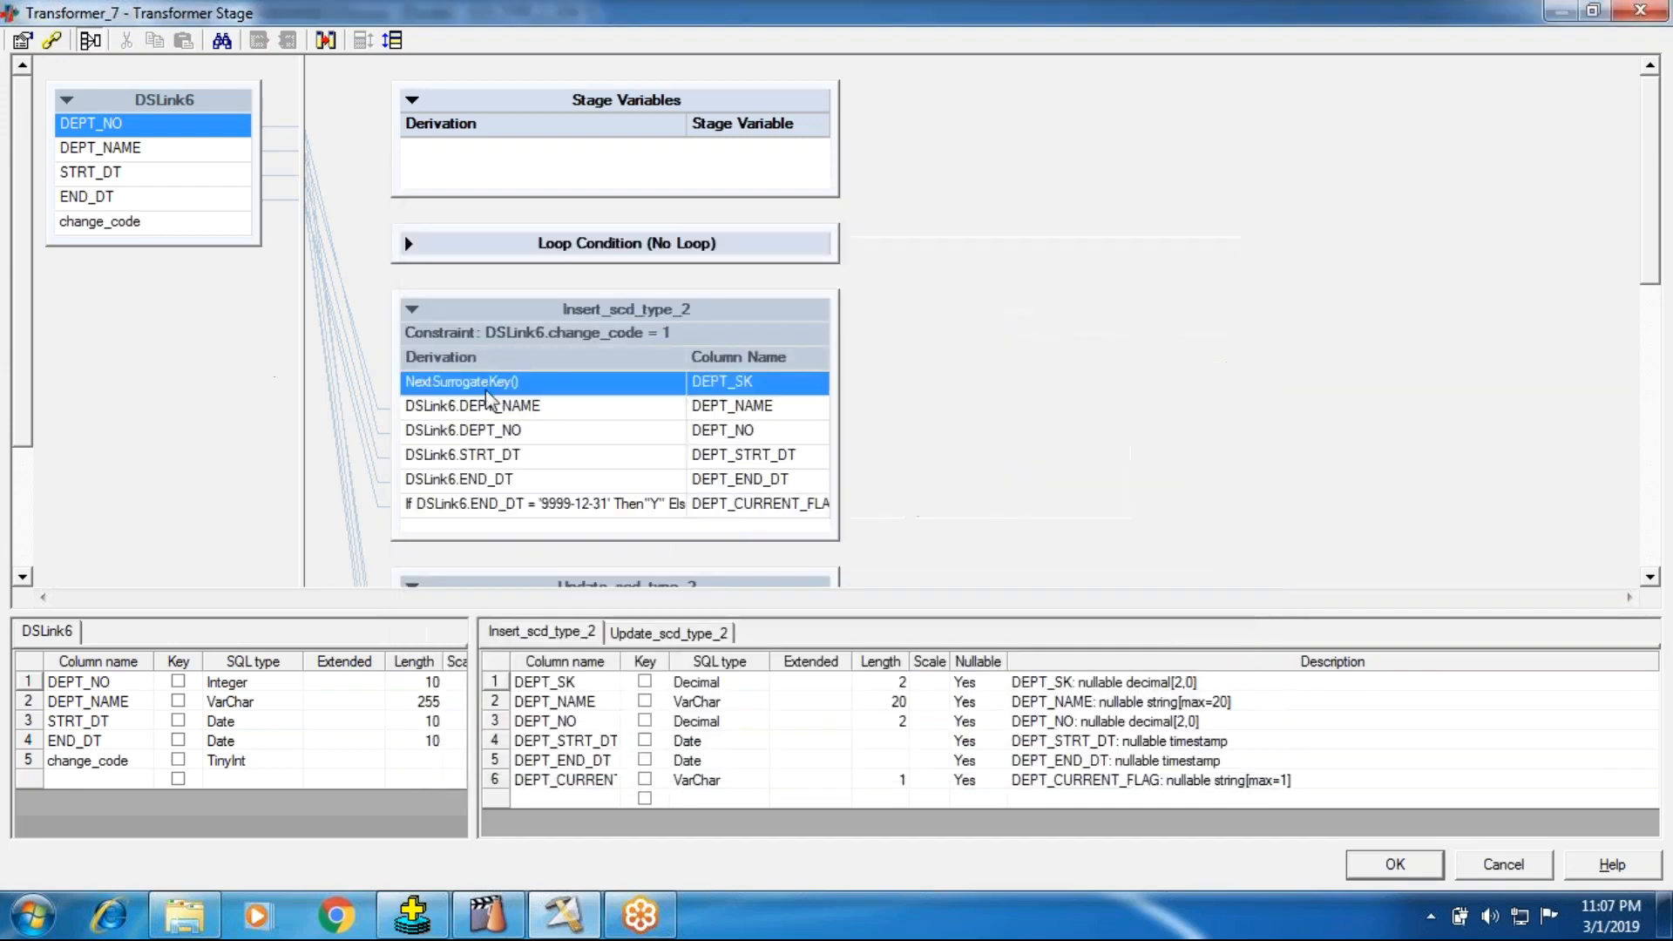
left_click(1382, 868)
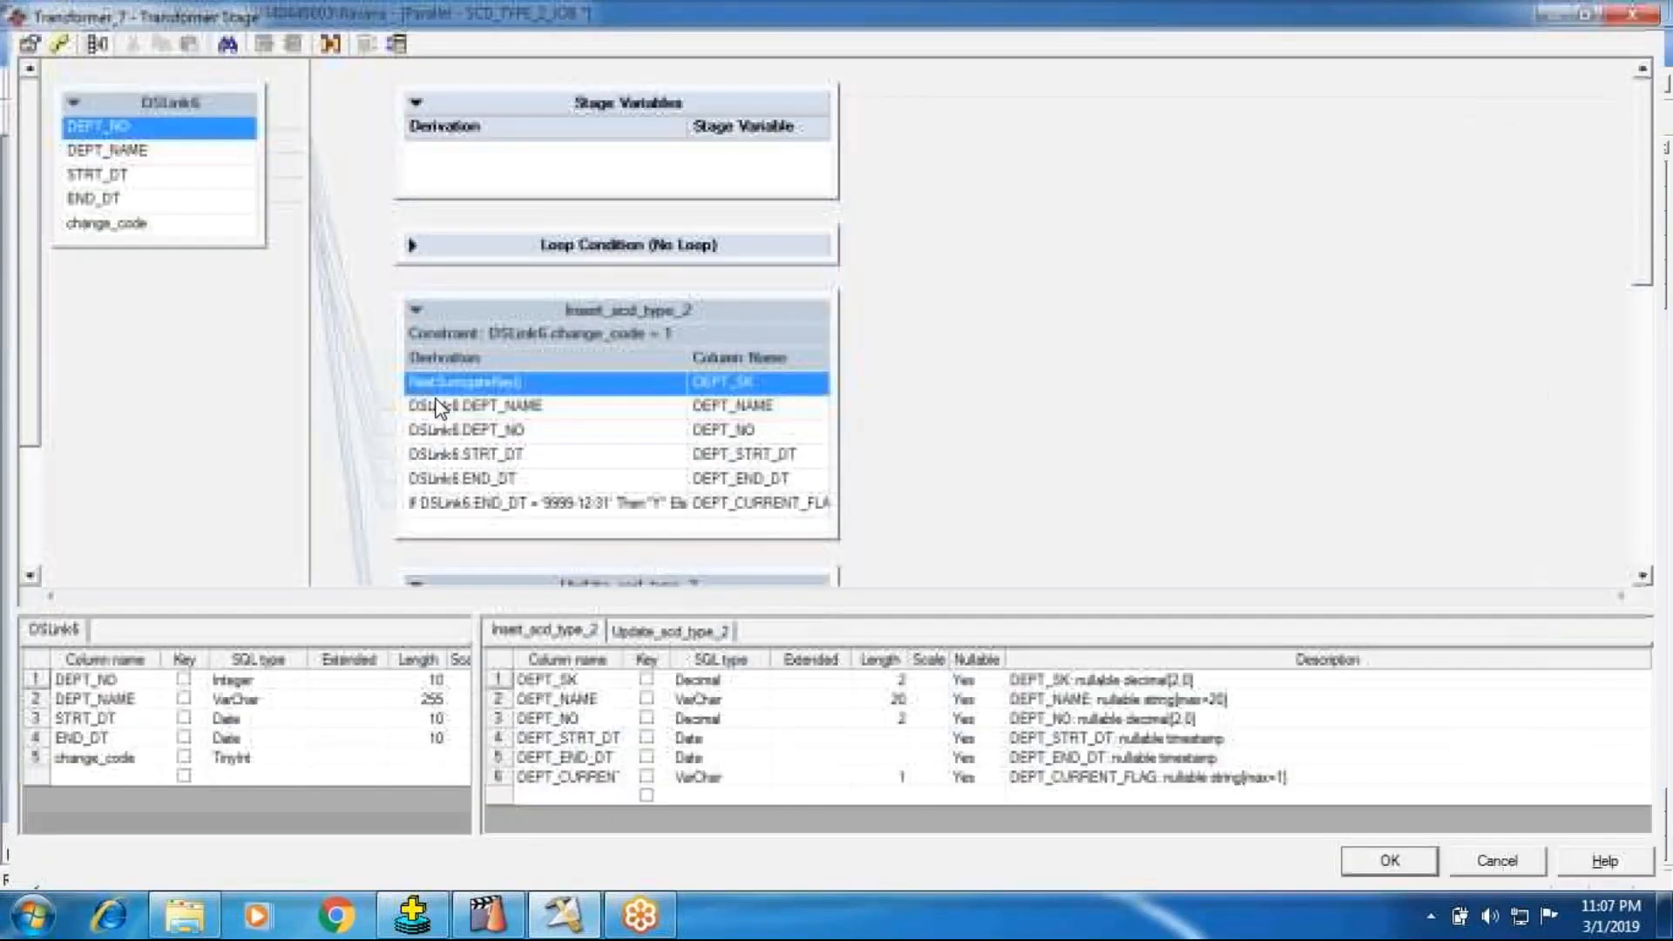
Step: Collapse the Insert_scd_type_2 and Update_scd_type_2 outputs in Transformer_7 and return to the job design
left_click(413, 308)
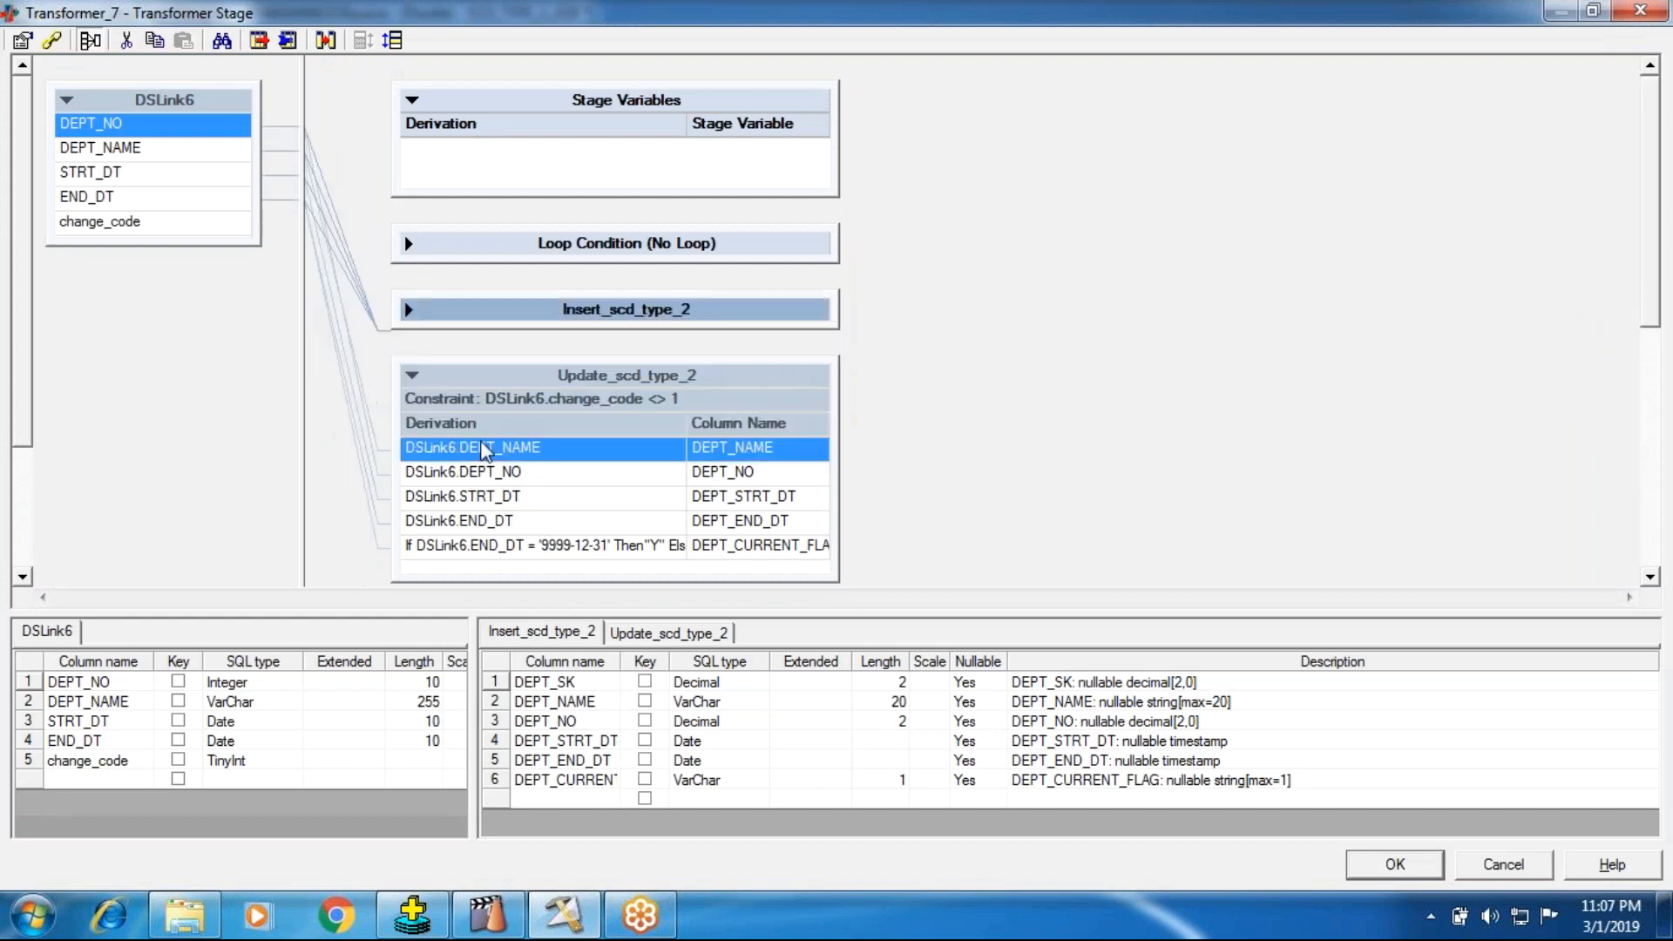
left_click(412, 376)
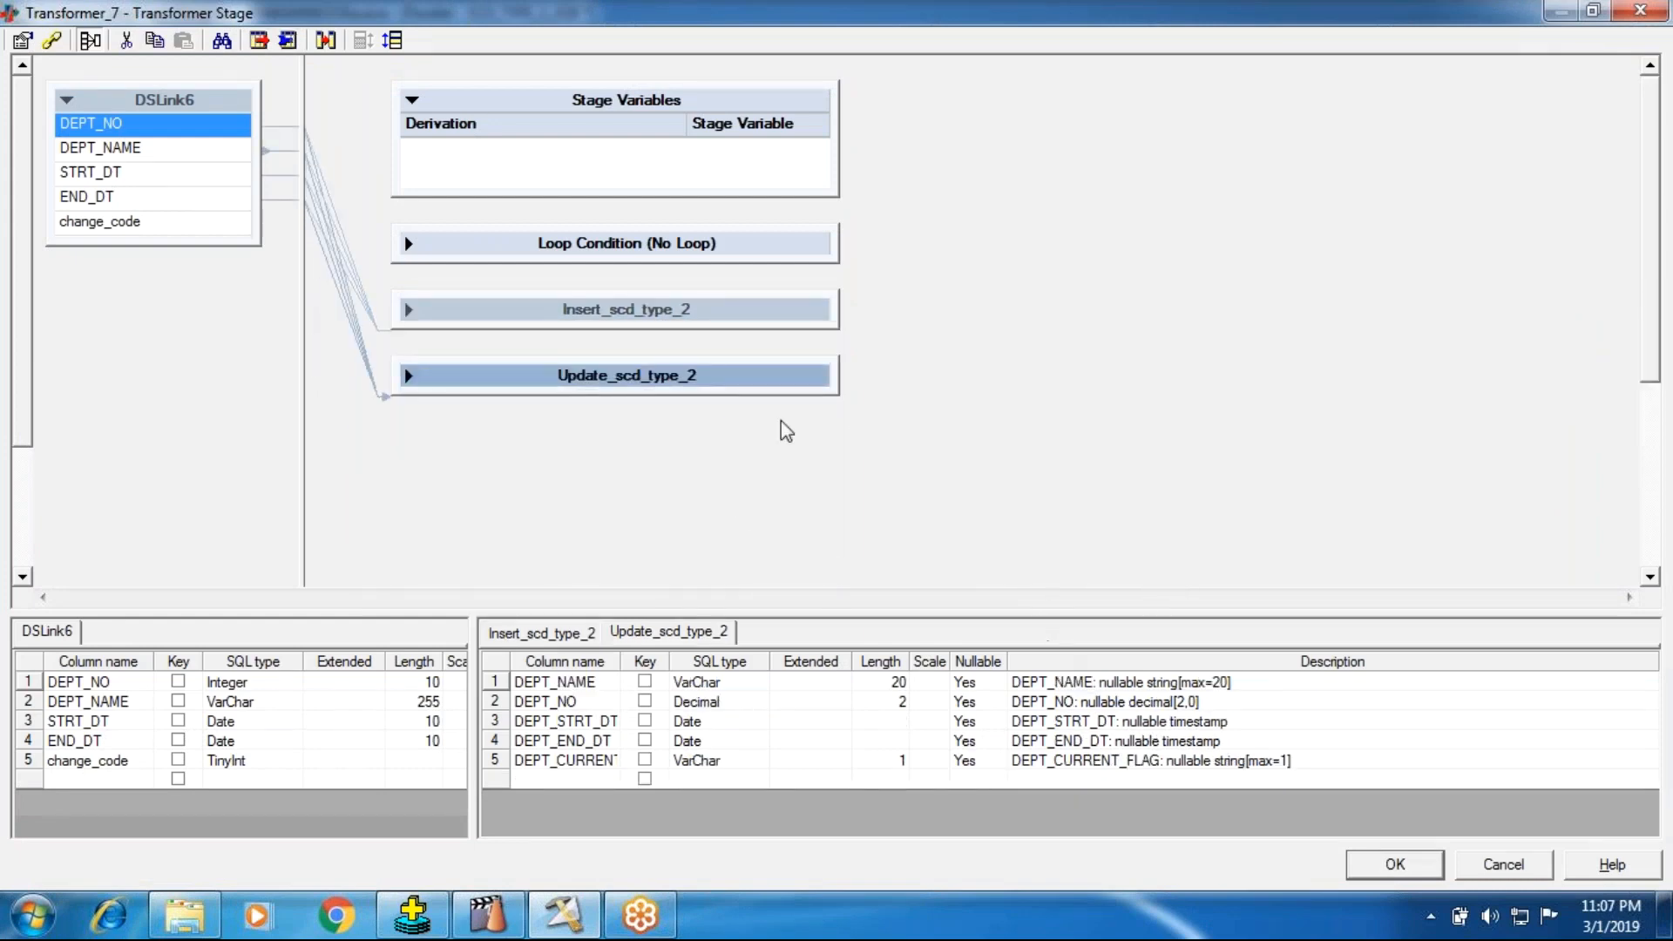
left_click(1430, 869)
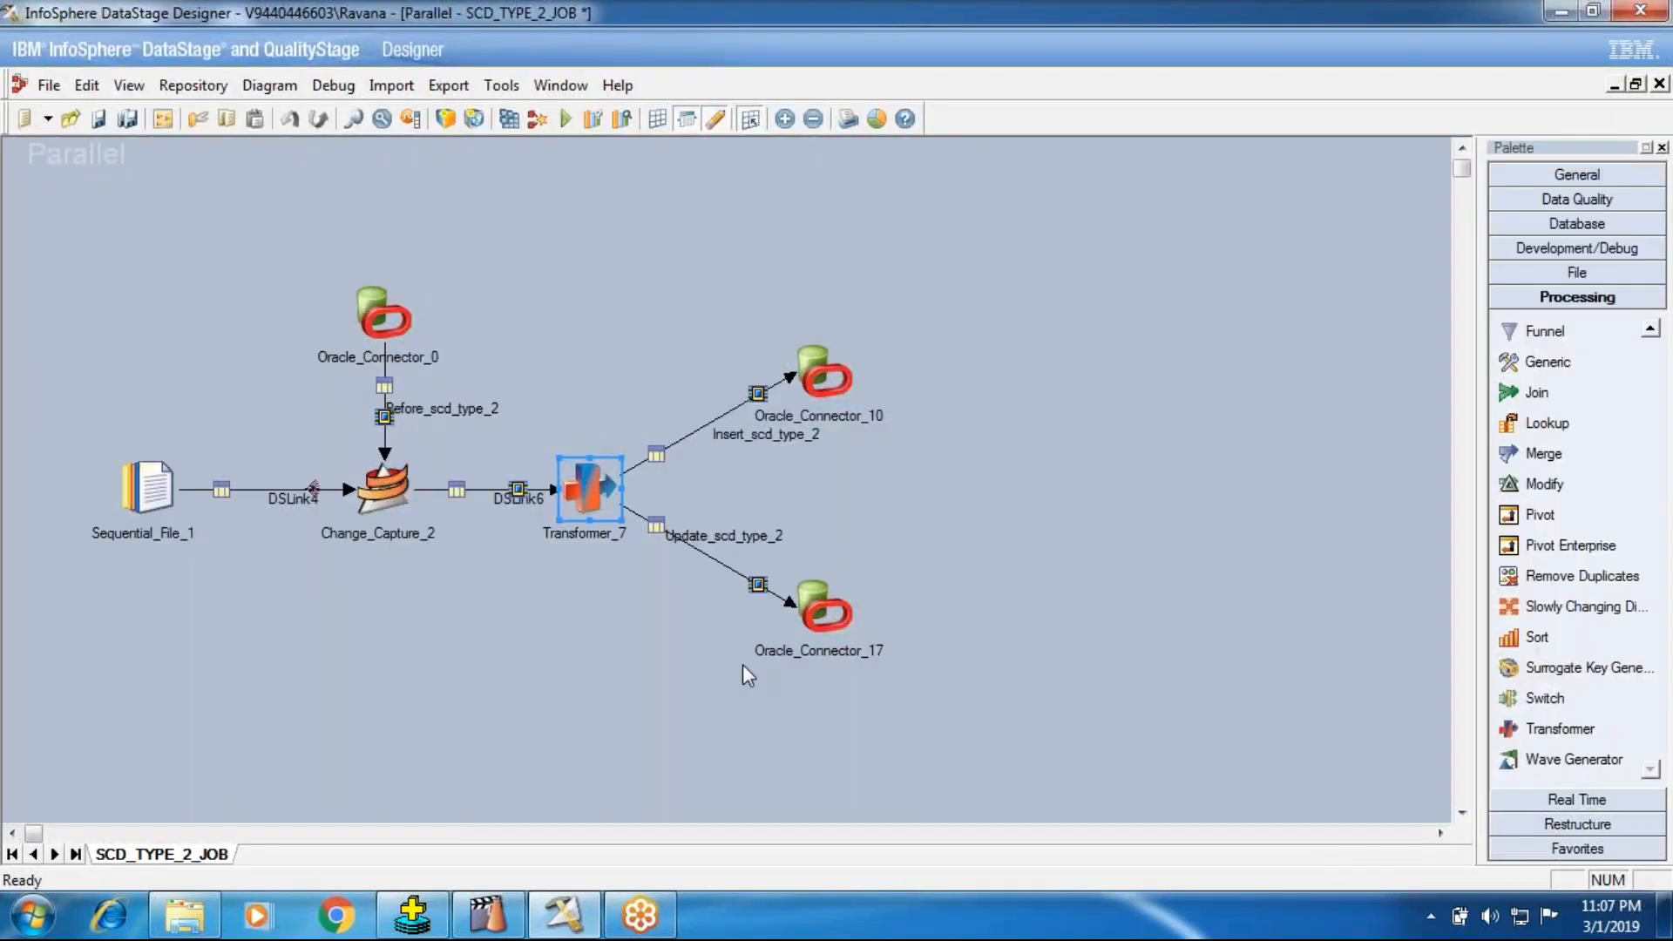
Step: Open Oracle_Connector_10 and review its connection, write mode, table name and table action
left_click(824, 373)
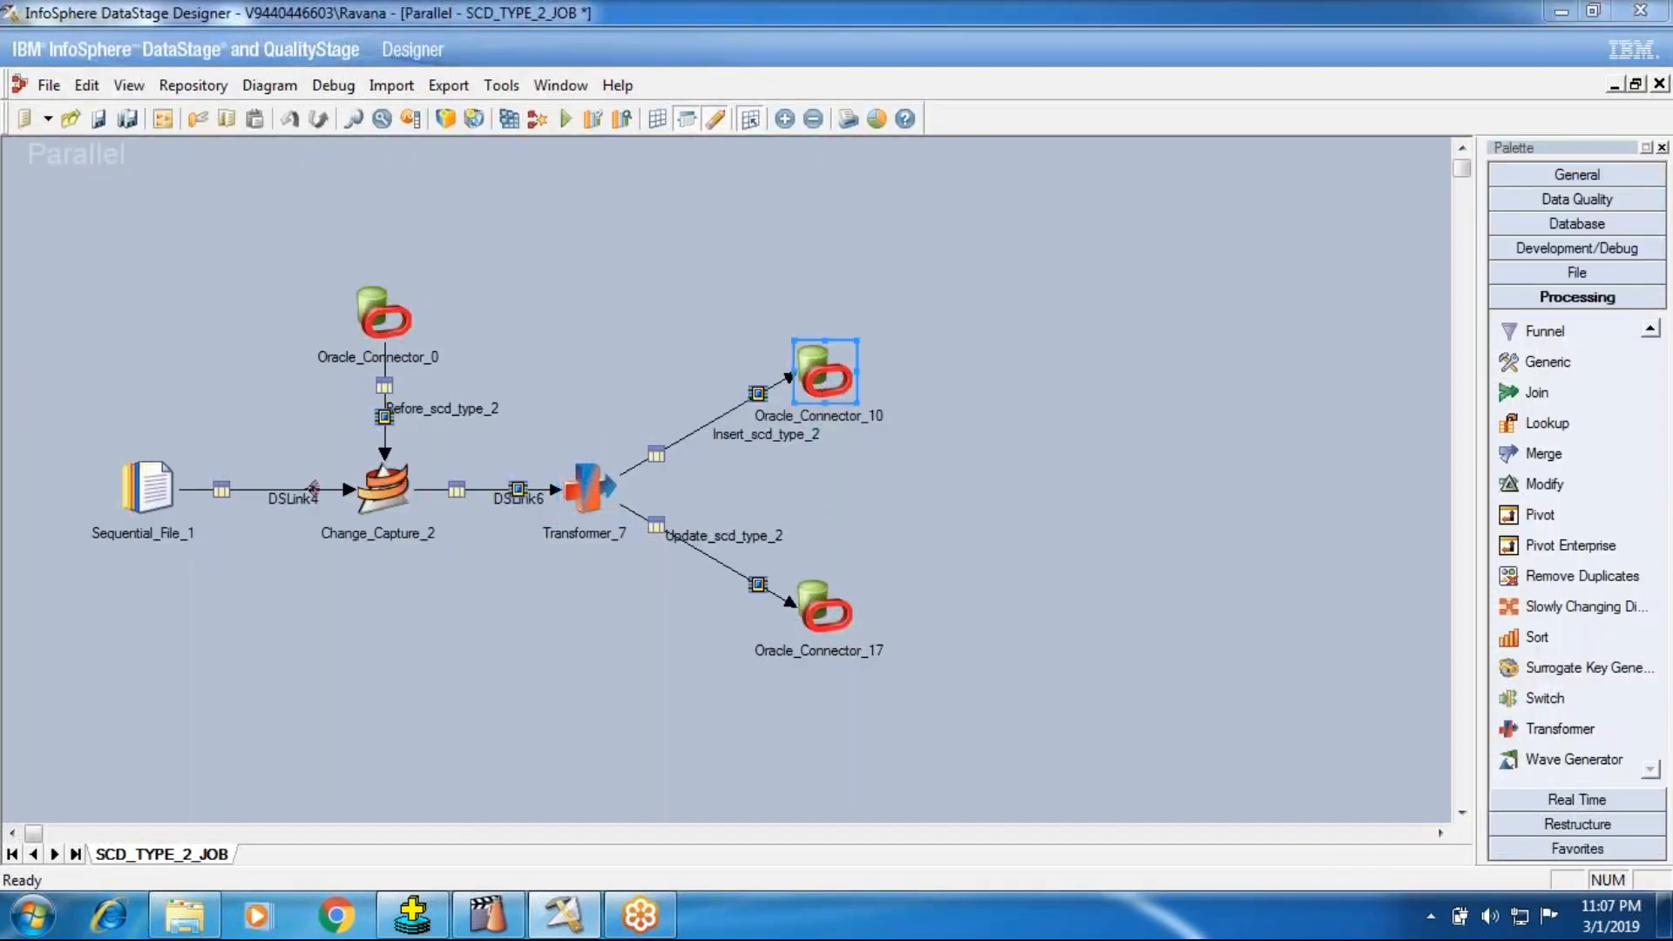
double_click(824, 373)
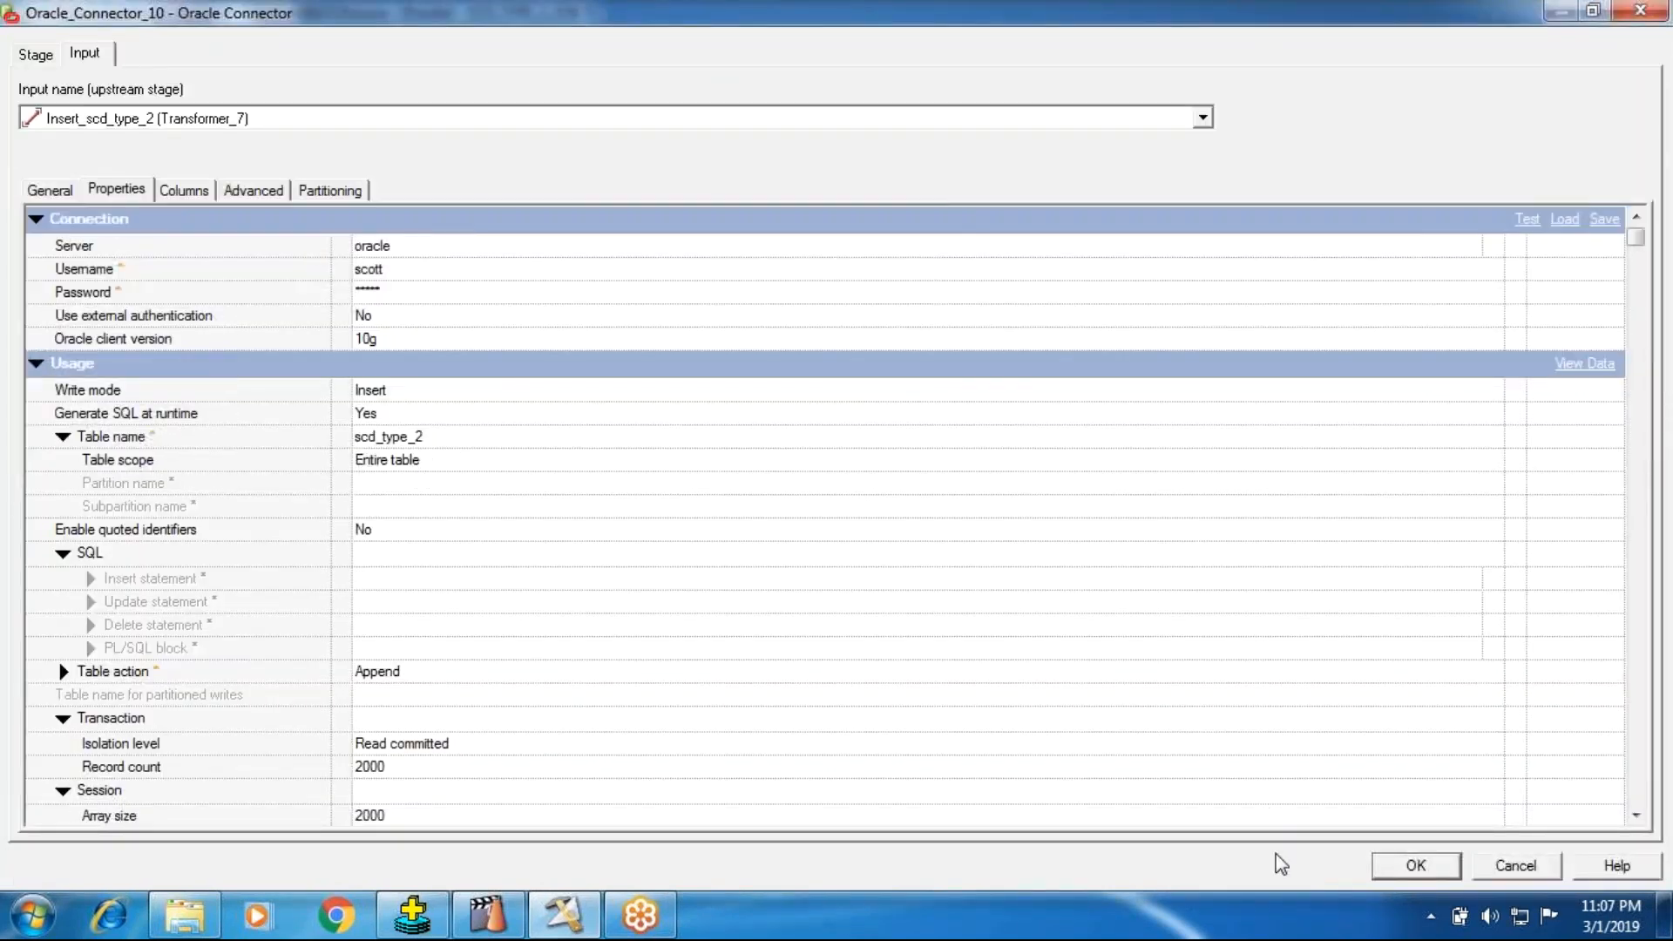
left_click(1416, 865)
Step: Open Oracle_Connector_17 and display its complete update statement in an enlarged window
double_click(824, 607)
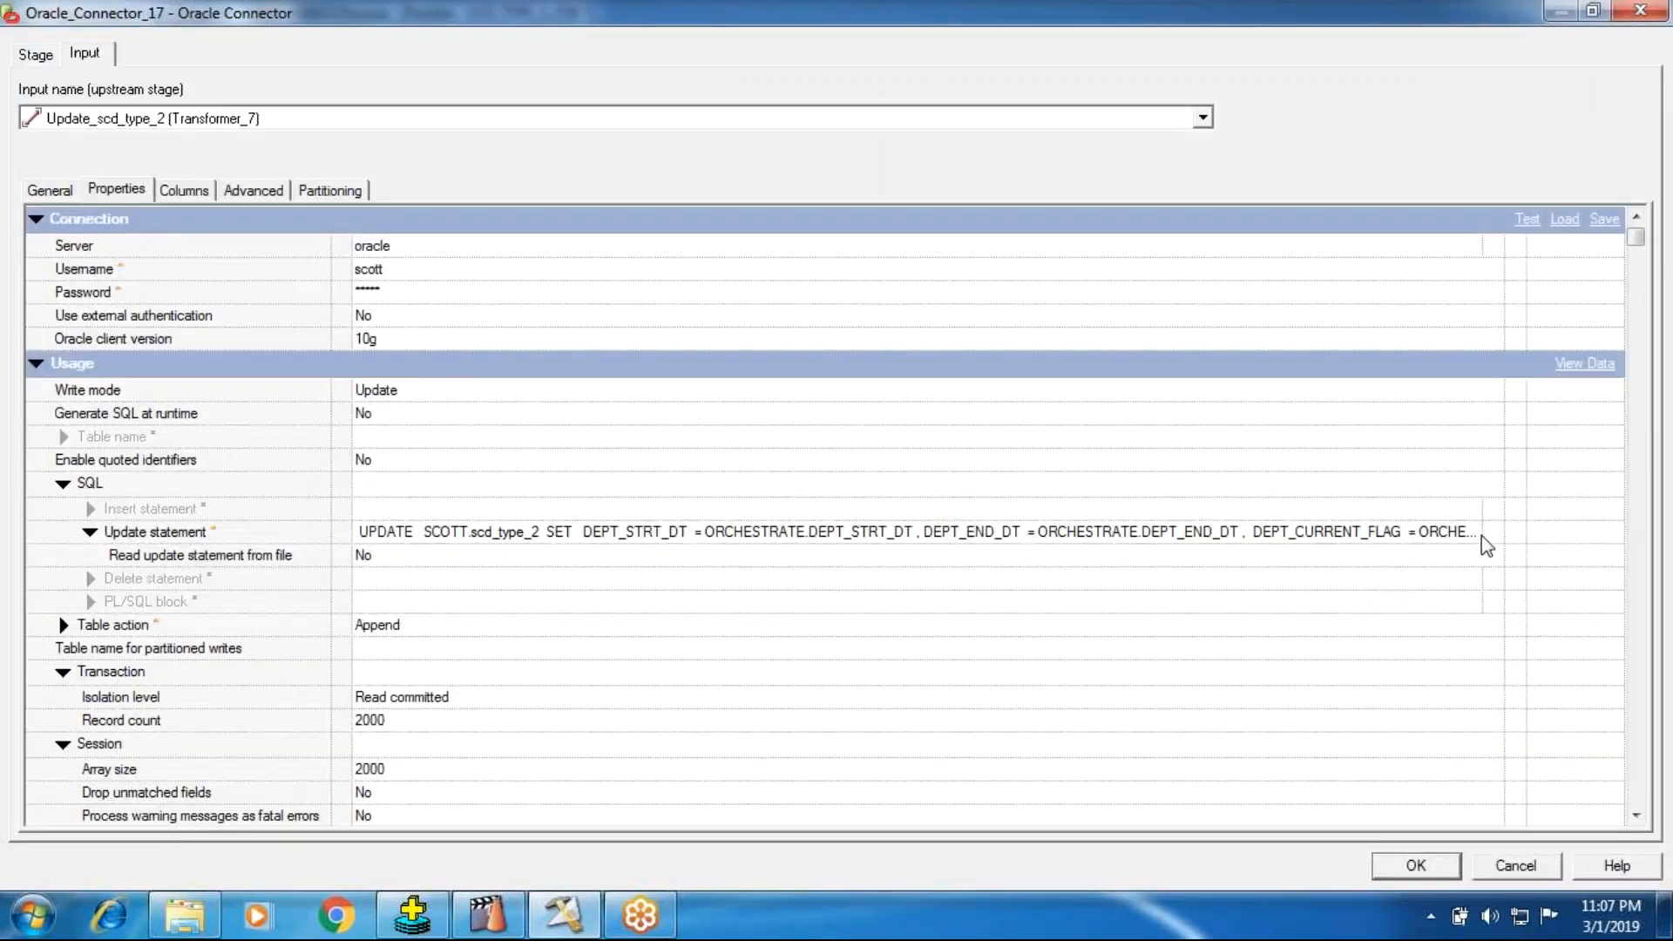
left_click(1482, 536)
left_click(1493, 531)
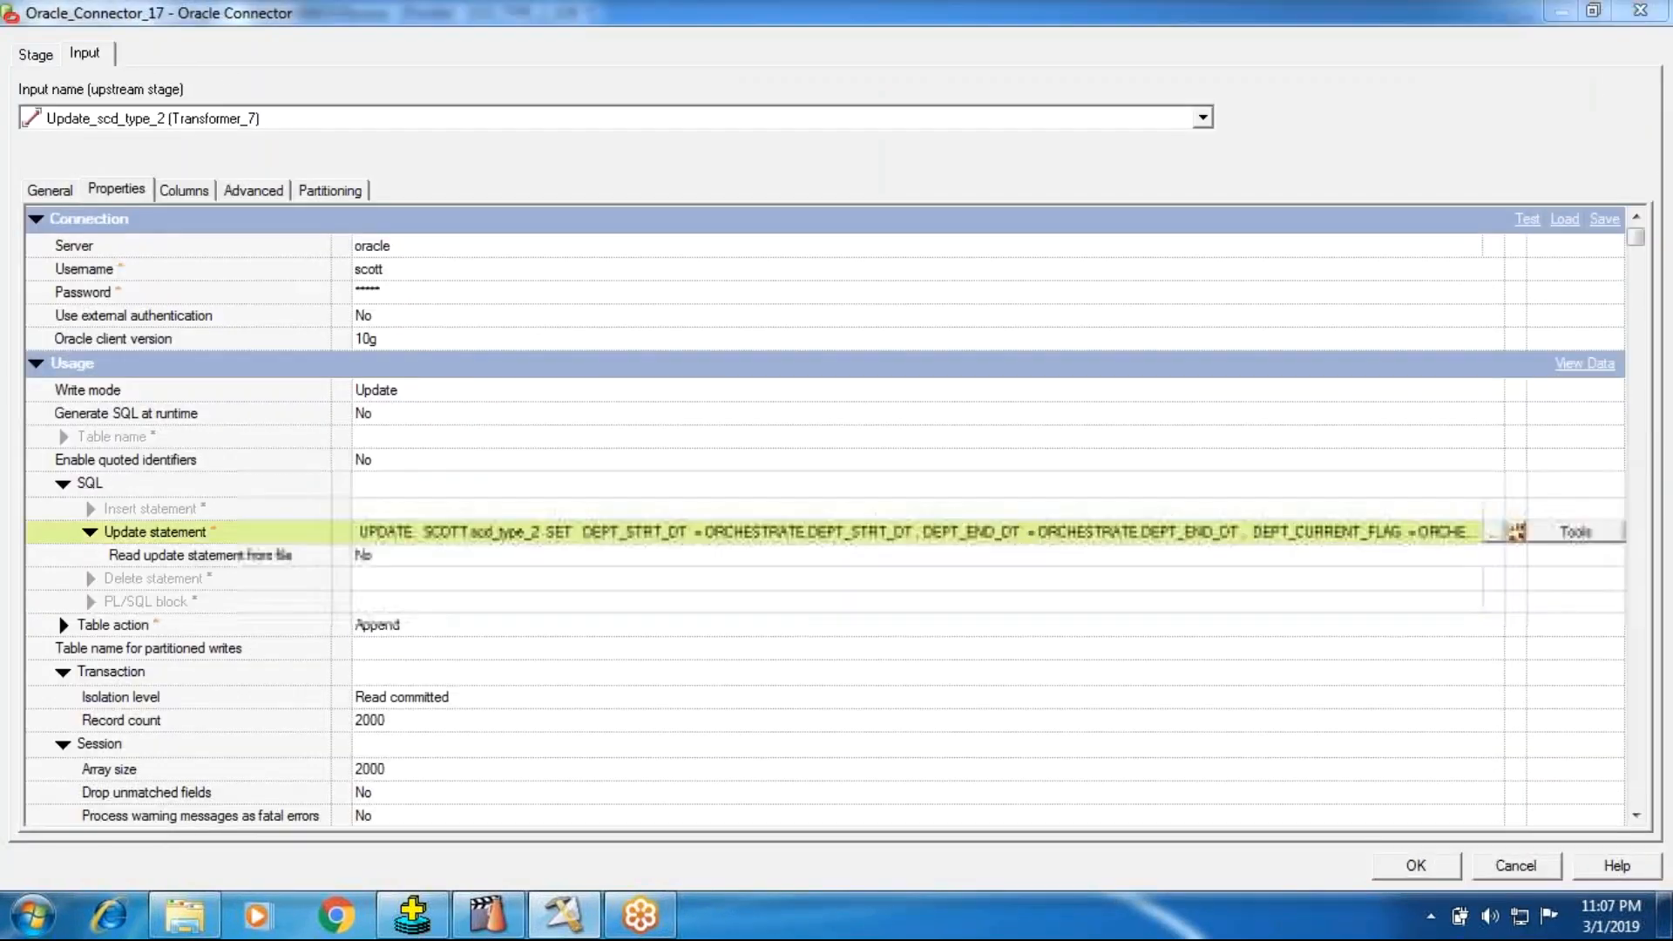
left_click(907, 422)
left_click(1114, 201)
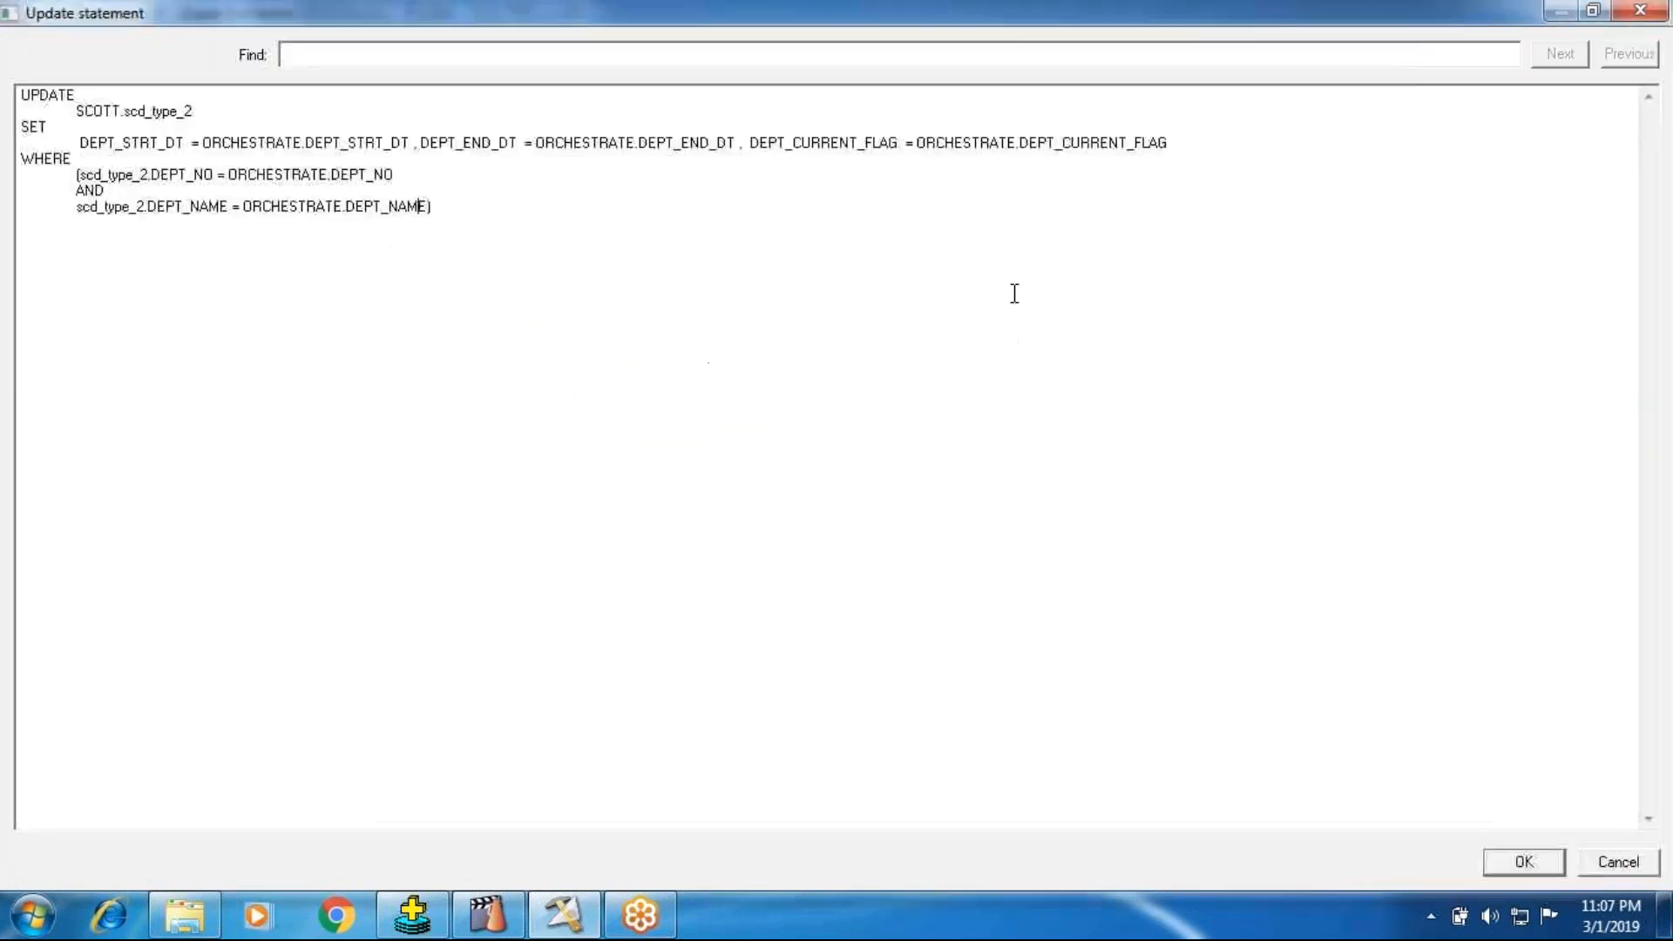
Step: Clear the entire update statement of Oracle_Connector_17 and accept the empty statement
left_click_drag(443, 221, 13, 49)
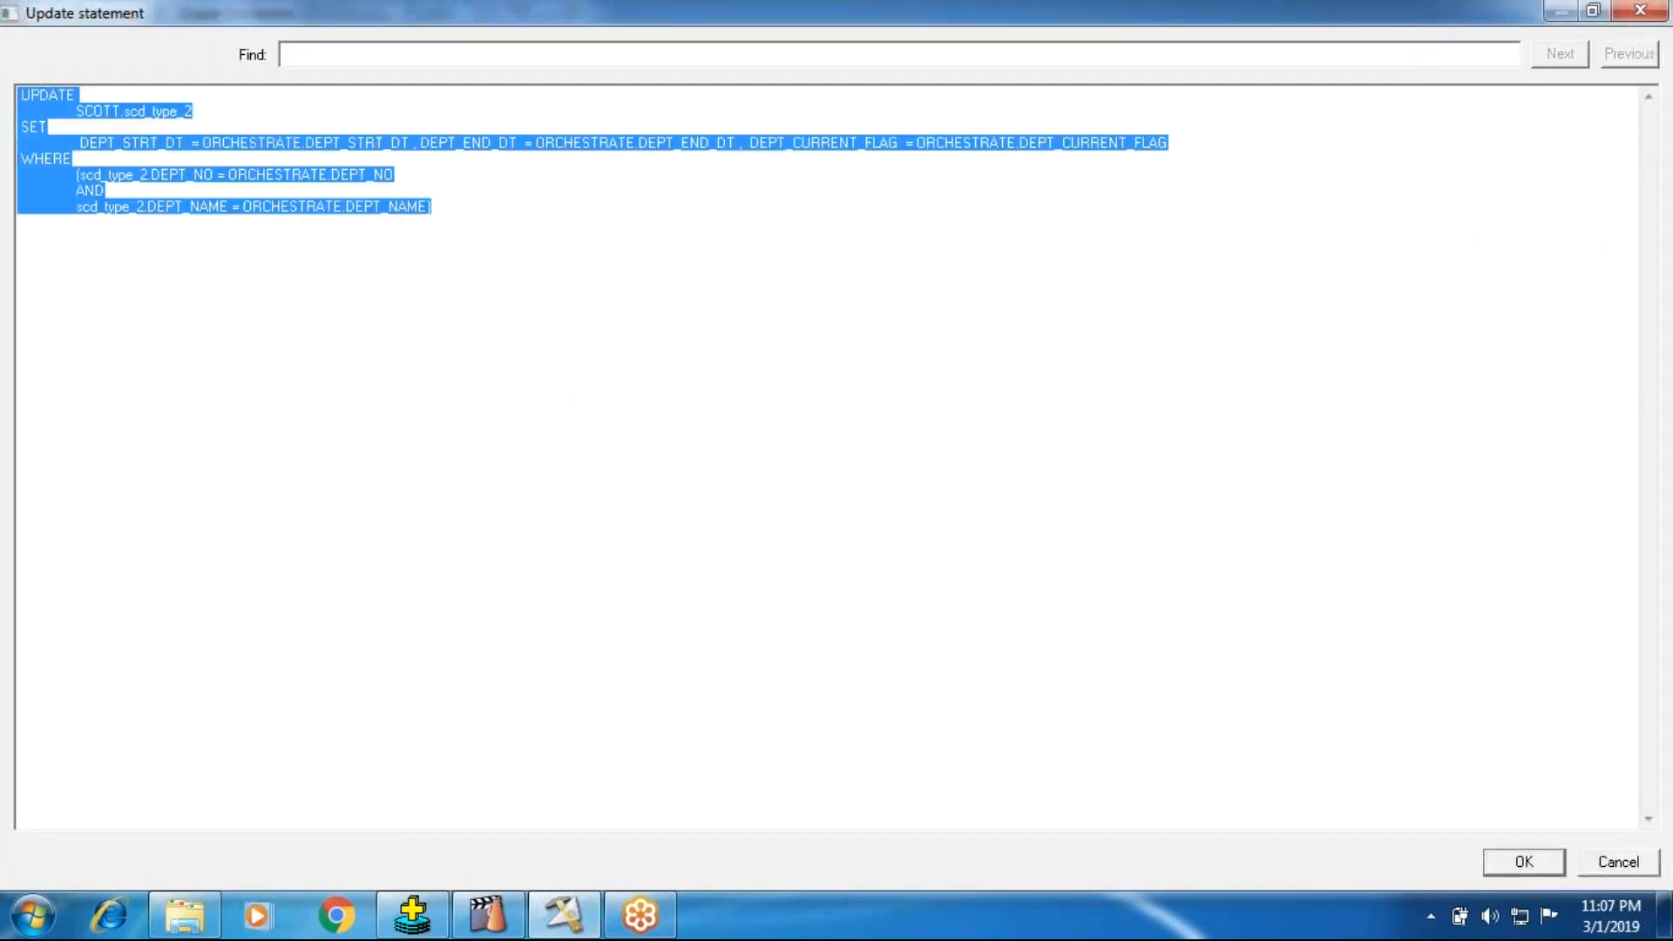
key("Delete")
left_click(1525, 865)
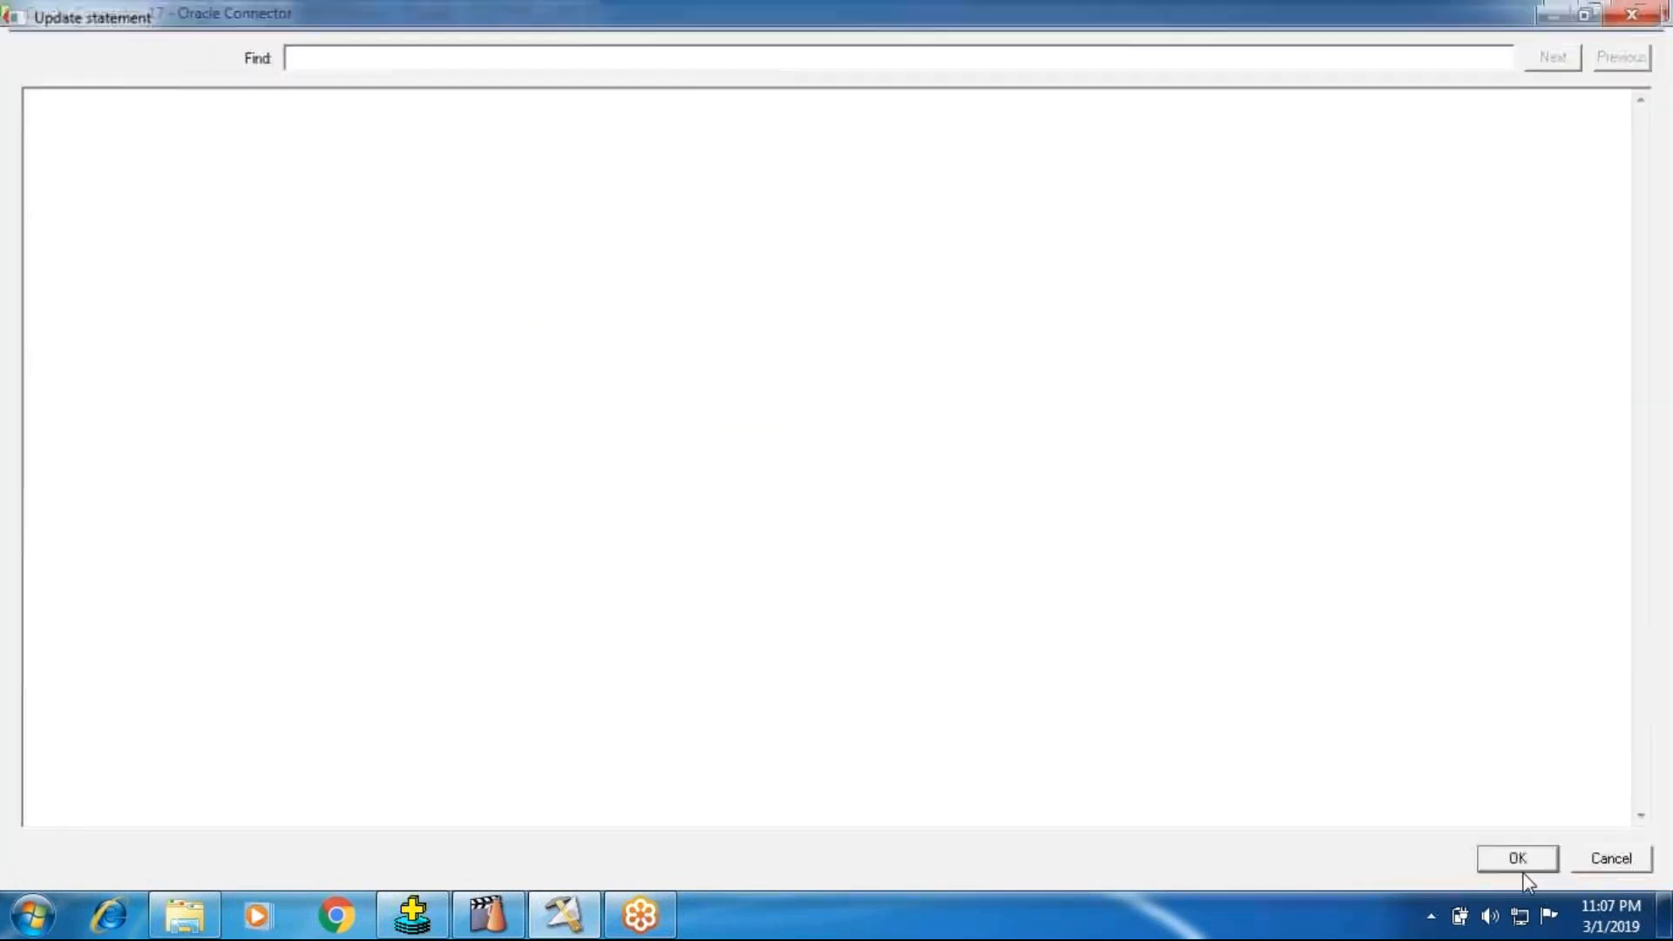
Step: Start building a new Oracle 10g update statement on the scd_type_2 table definition, with all its columns as update columns
left_click(1569, 532)
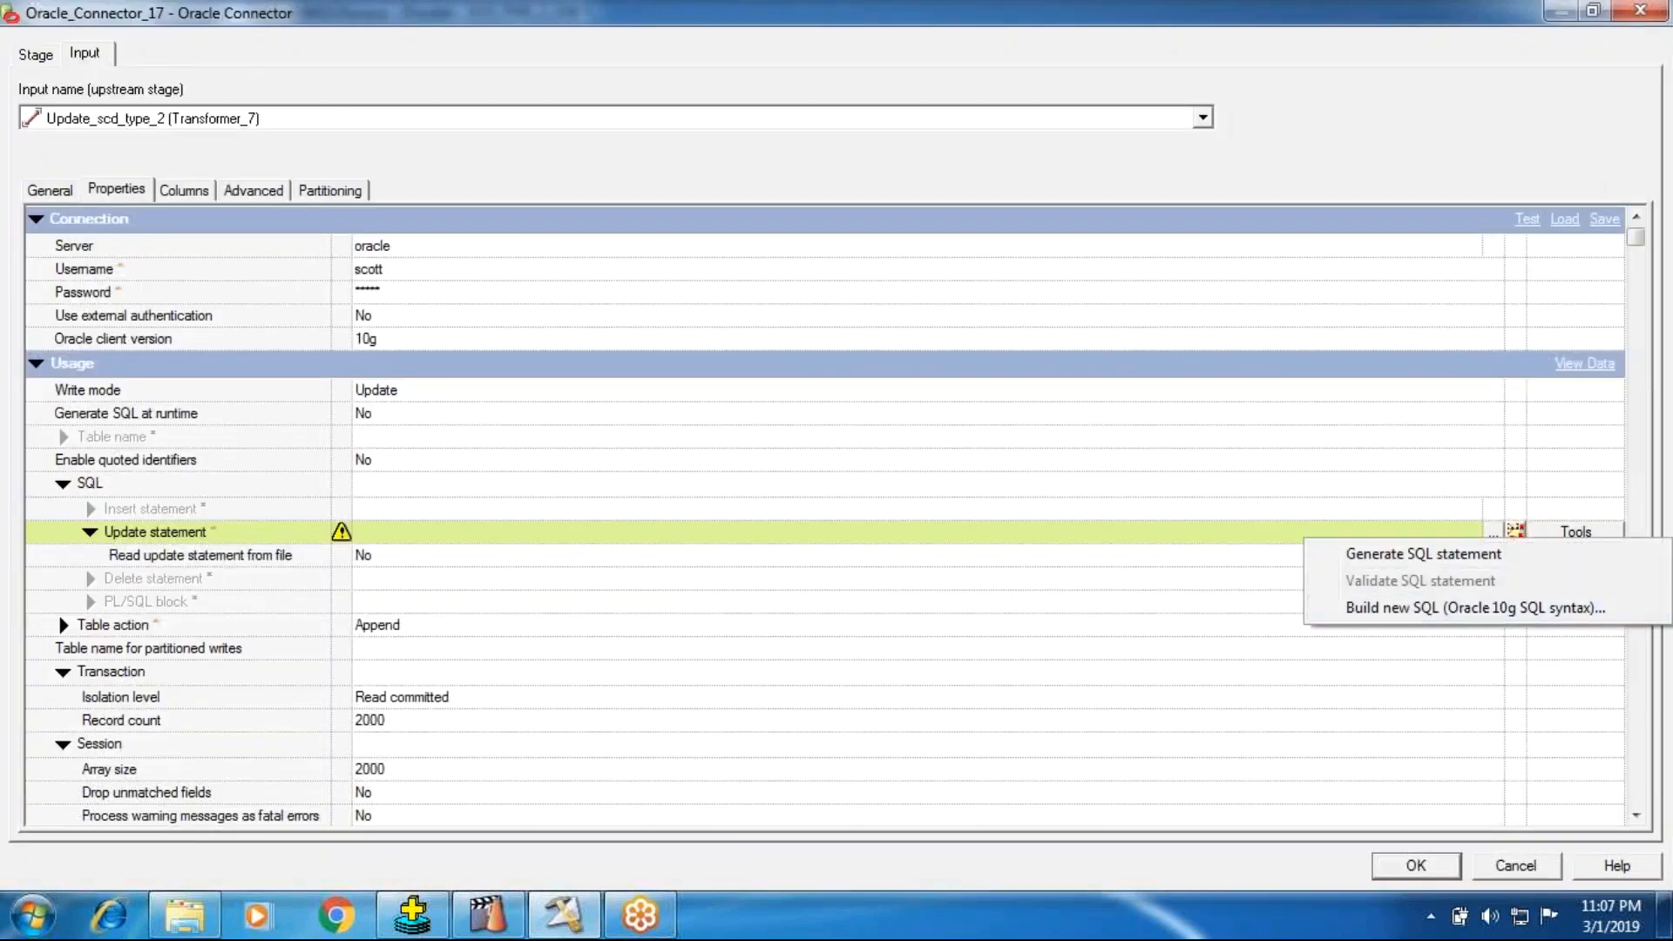
left_click(1474, 608)
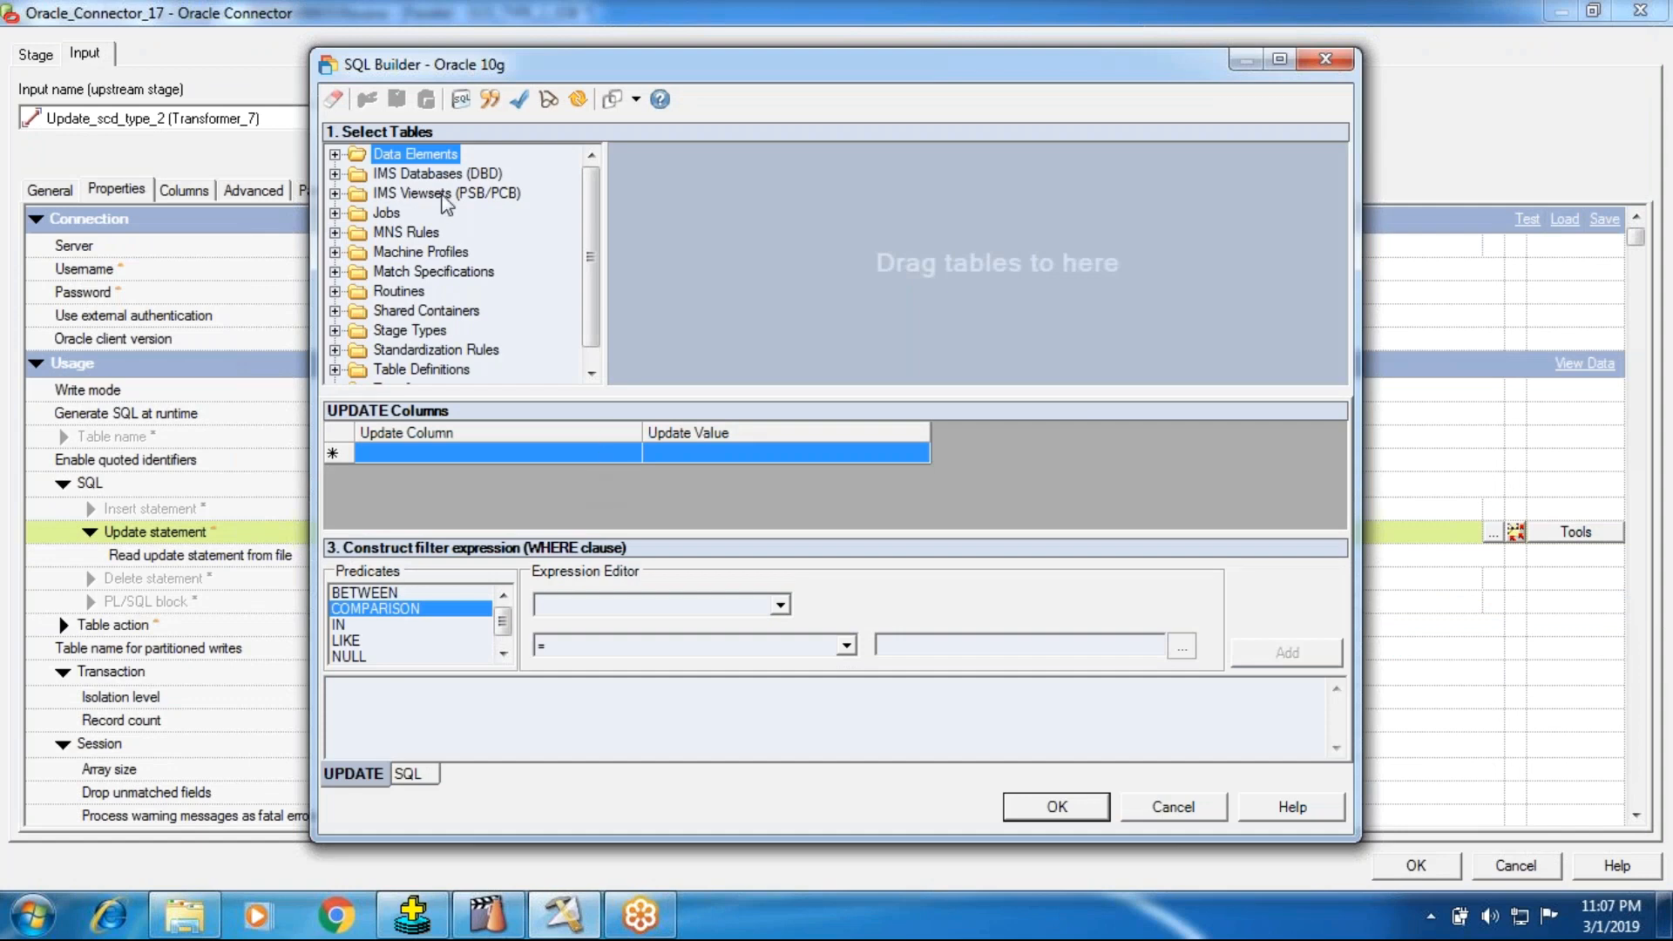
left_click(335, 370)
left_click(357, 349)
left_click(381, 331)
left_click(404, 349)
scroll(427, 358, "down", 1)
left_click(425, 313)
scroll(471, 359, "down", 1)
left_click_drag(521, 310, 386, 471)
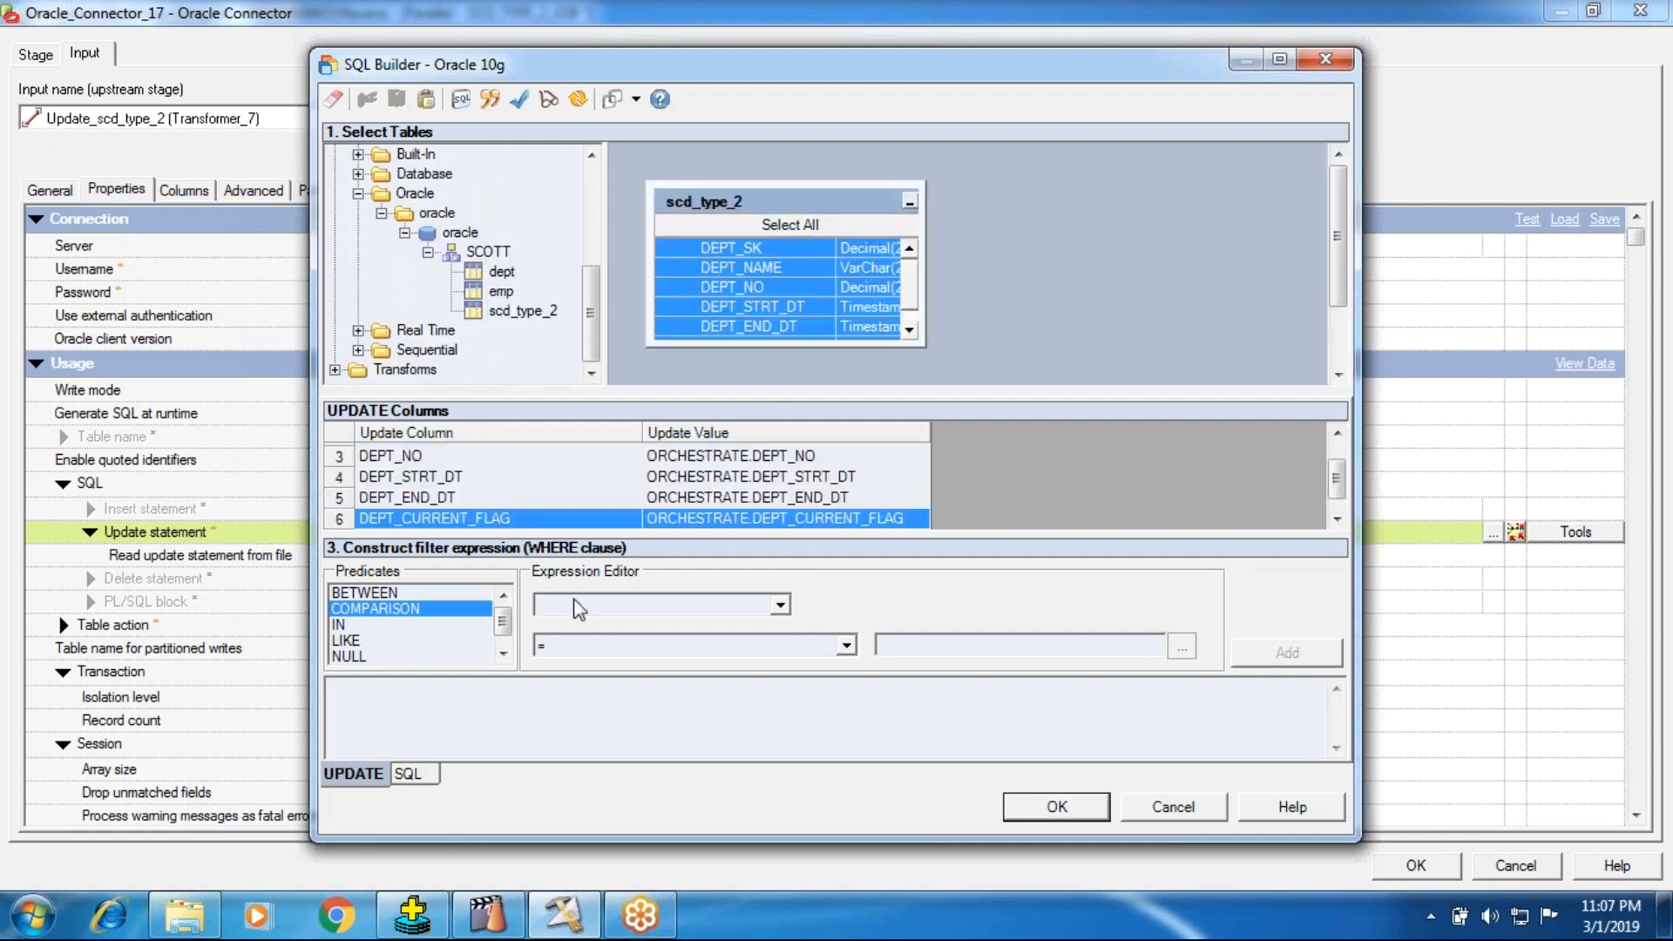
Step: Add the comparison scd_type_2.DEPT_SK = scd_type_2.DEPT_SK to the WHERE clause
left_click(778, 605)
left_click(647, 645)
left_click(767, 413)
left_click(1053, 375)
left_click(780, 605)
left_click(639, 676)
left_click(1182, 646)
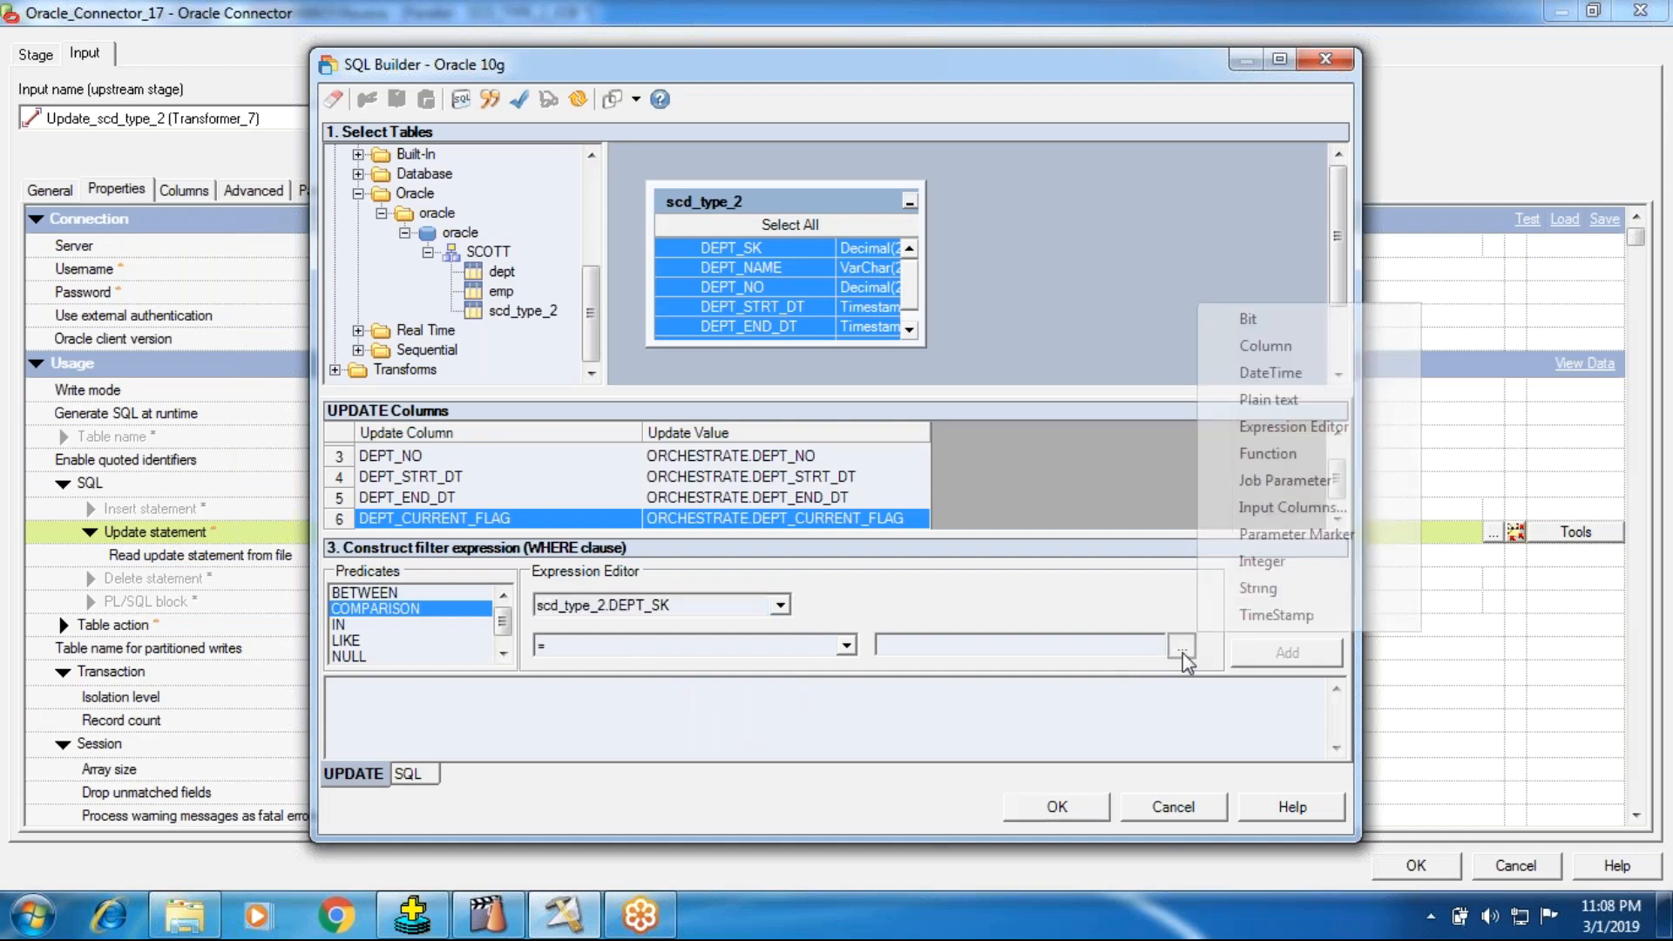
left_click(1238, 426)
left_click(1249, 560)
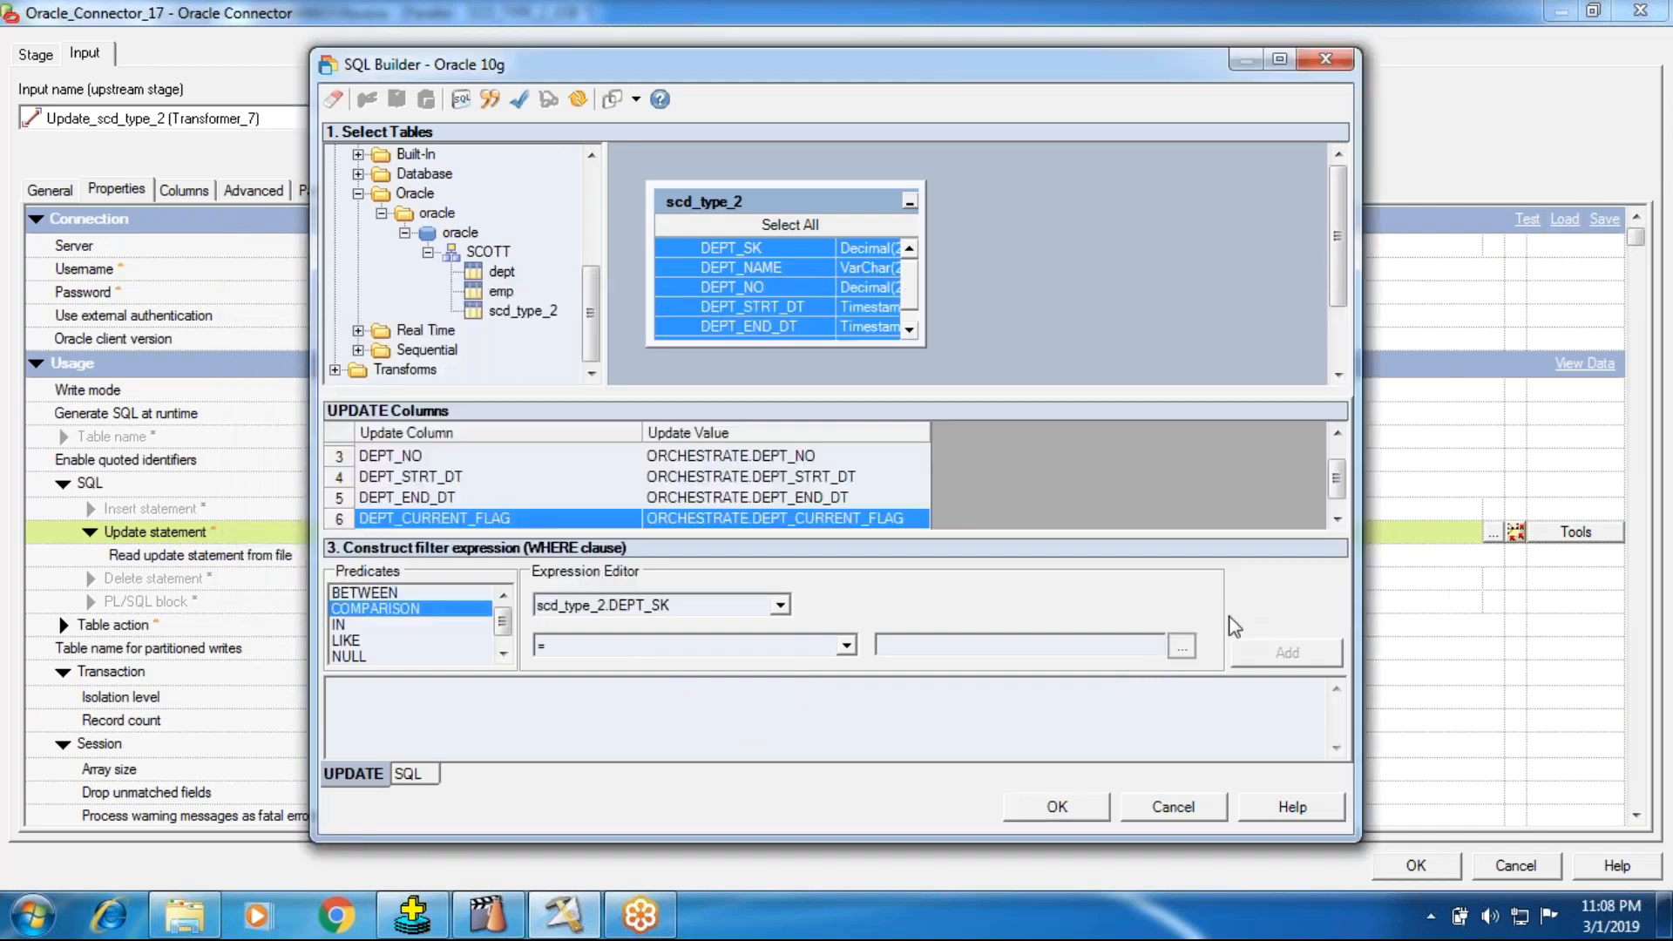
left_click(1182, 646)
left_click(1242, 345)
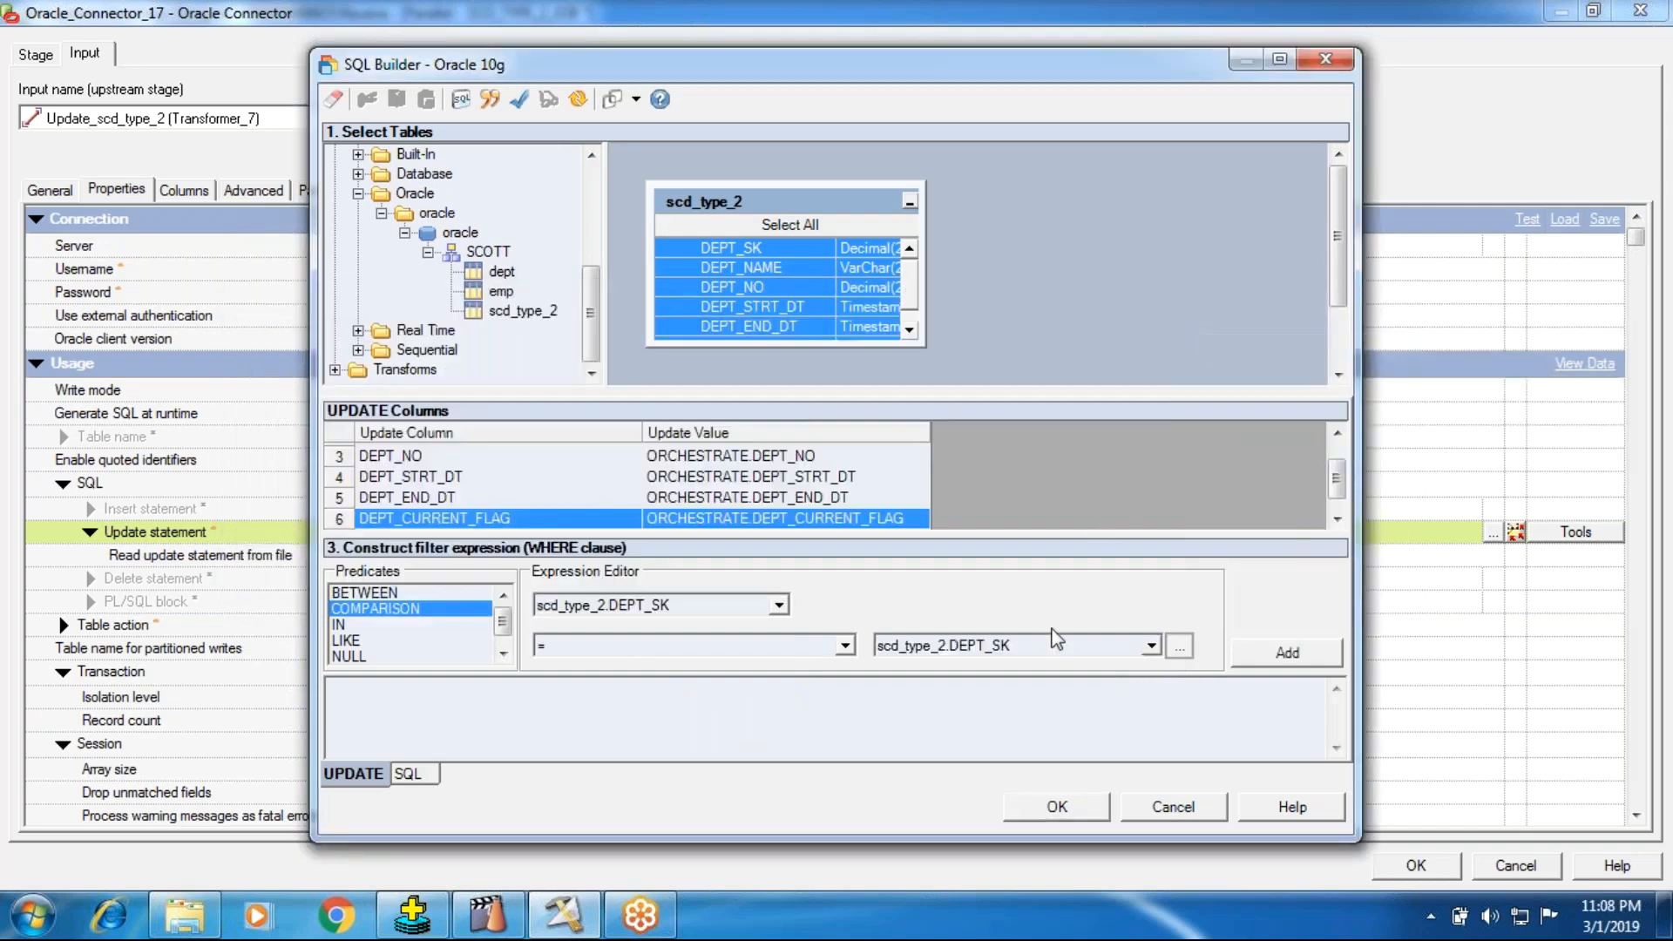
left_click(1298, 655)
Step: Add a second WHERE comparison, scd_type_2.DEPT_NAME = scd_type_2.DEPT_STRT_DT, joined with AND
left_click(780, 605)
left_click(610, 695)
left_click(1182, 646)
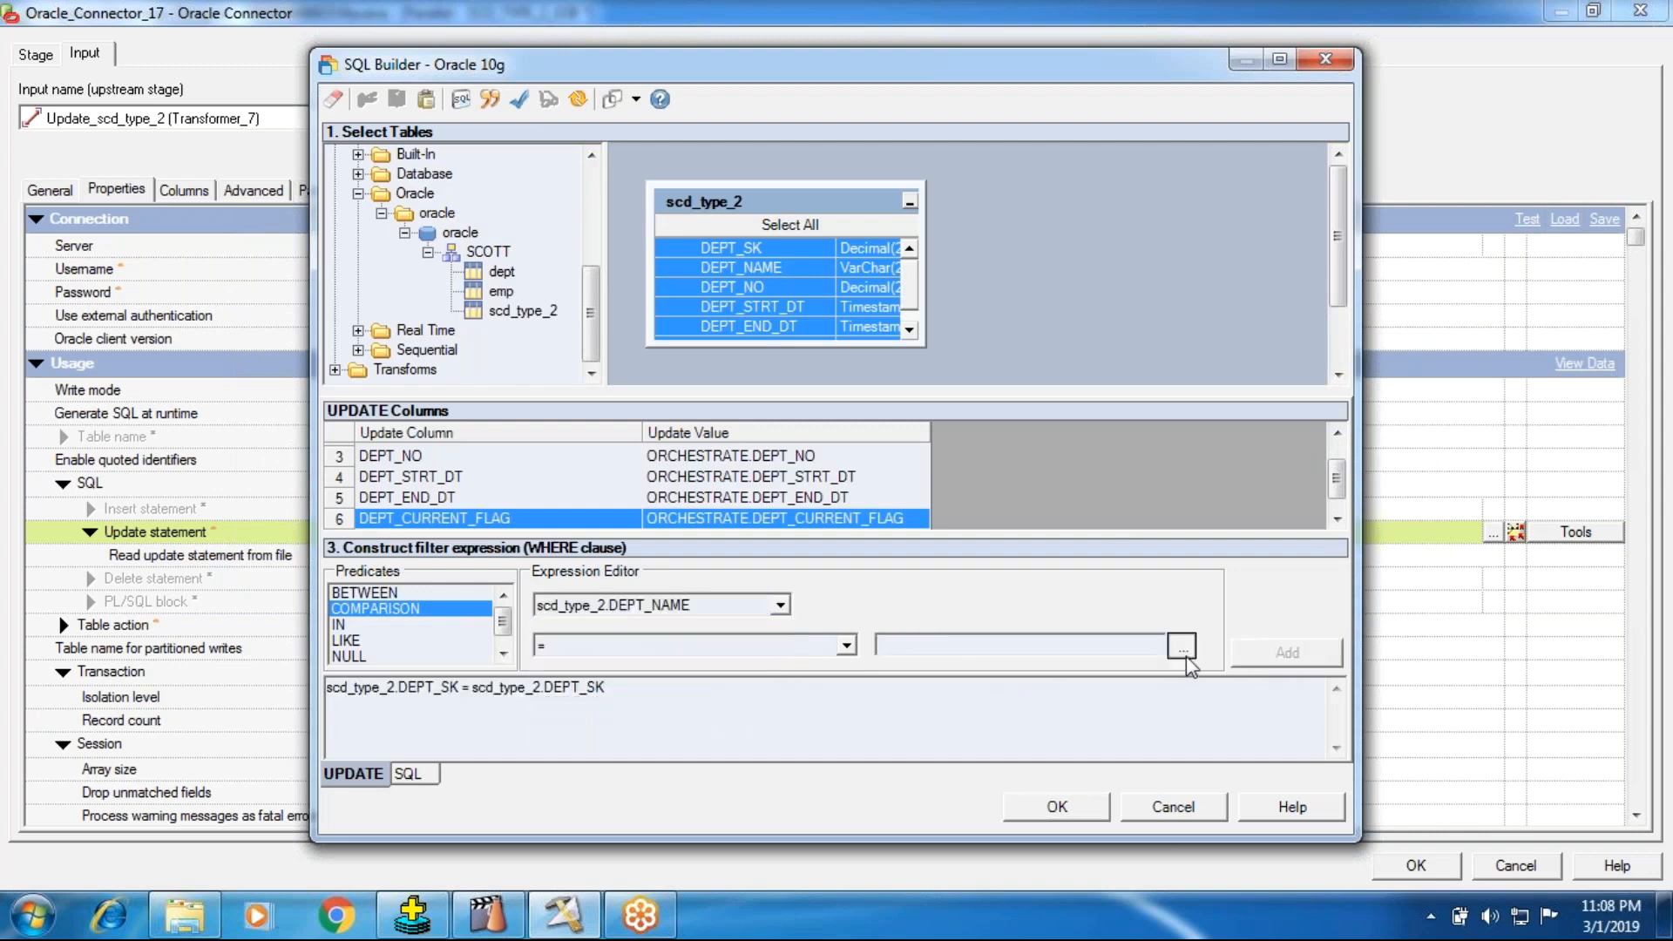
left_click(1255, 348)
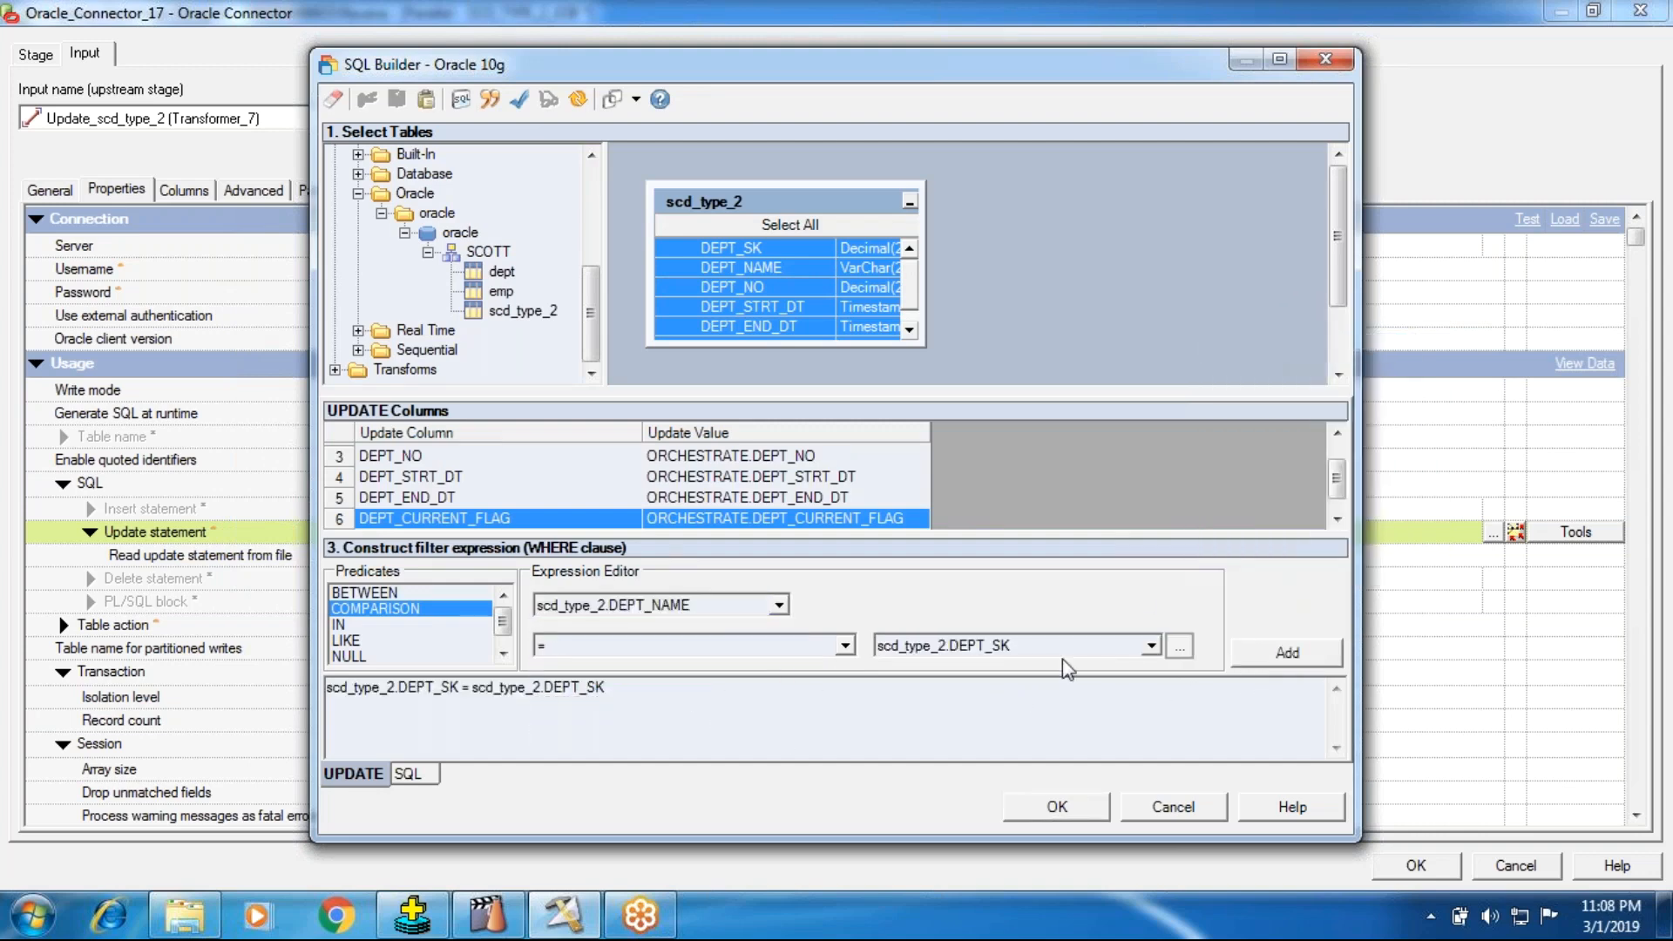
left_click(1152, 646)
left_click(1022, 716)
left_click(1288, 653)
left_click(846, 561)
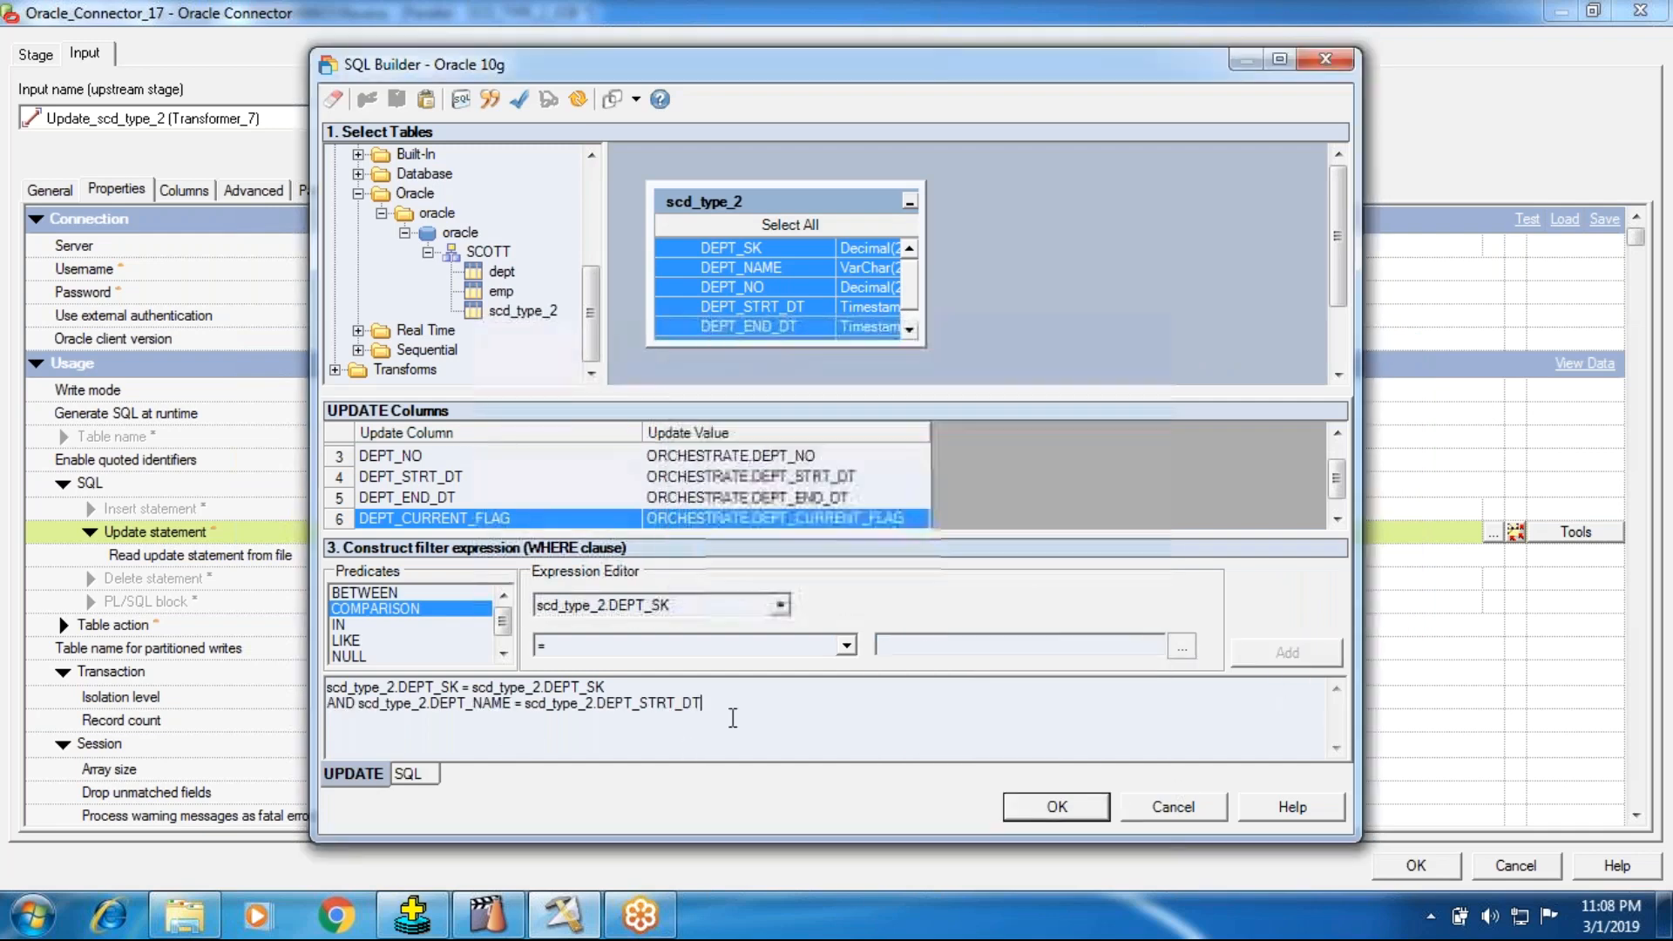
left_click(424, 610)
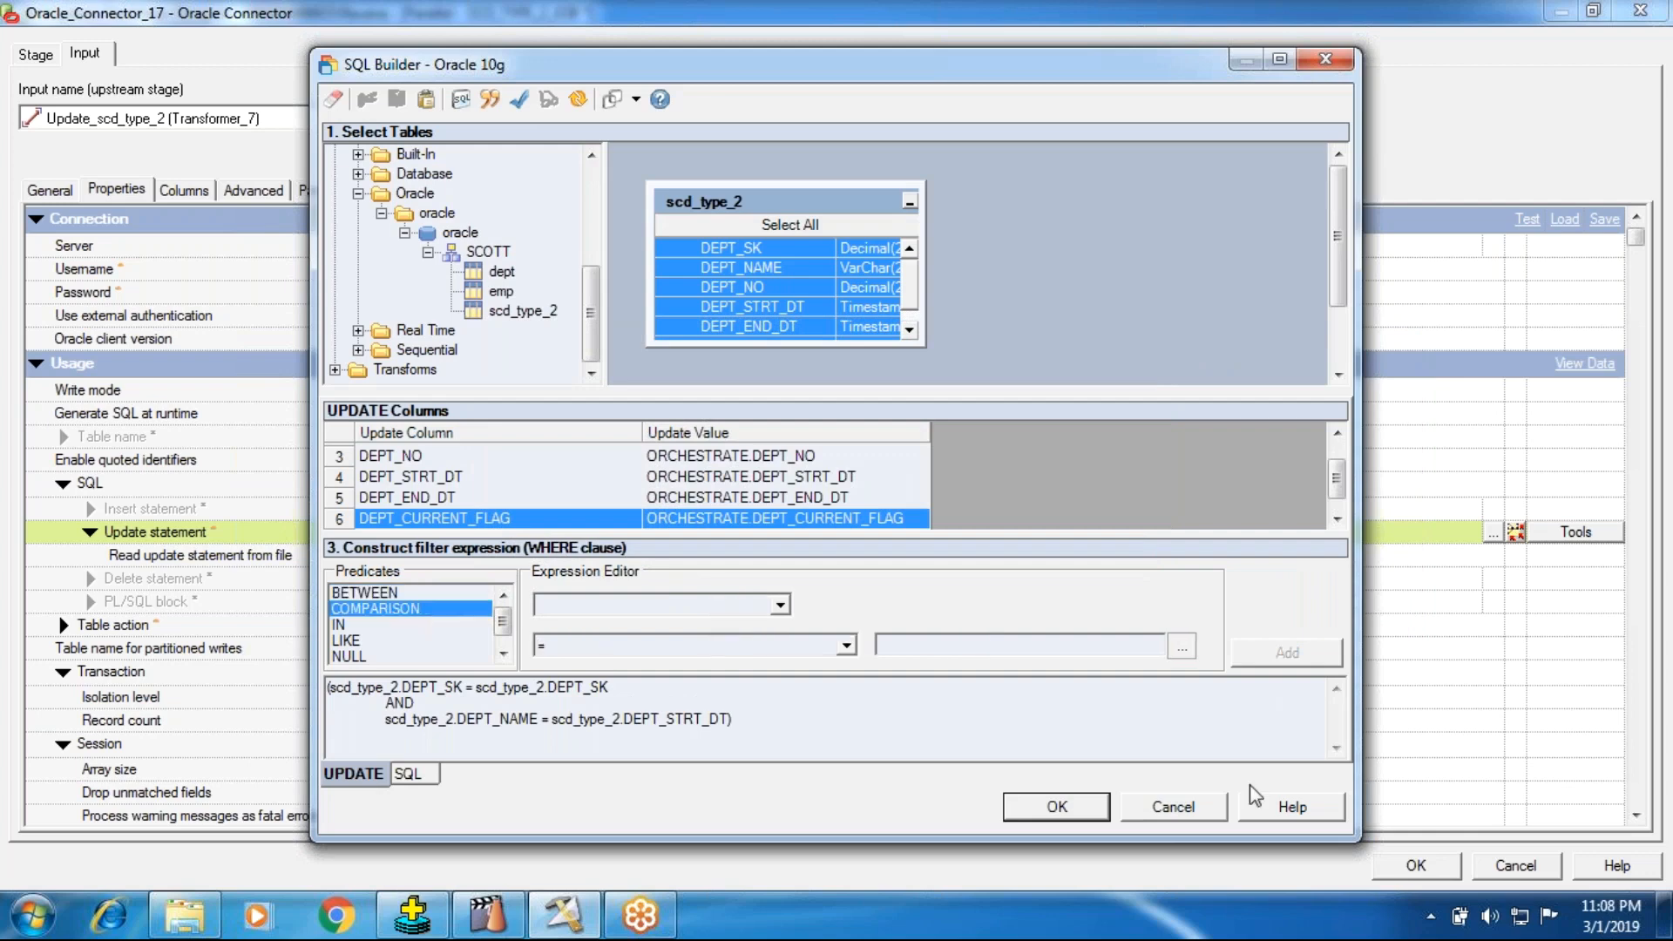
Step: Check the constructed SQL and accept it as the update statement of Oracle_Connector_17
left_click(410, 775)
left_click_drag(785, 595, 188, 497)
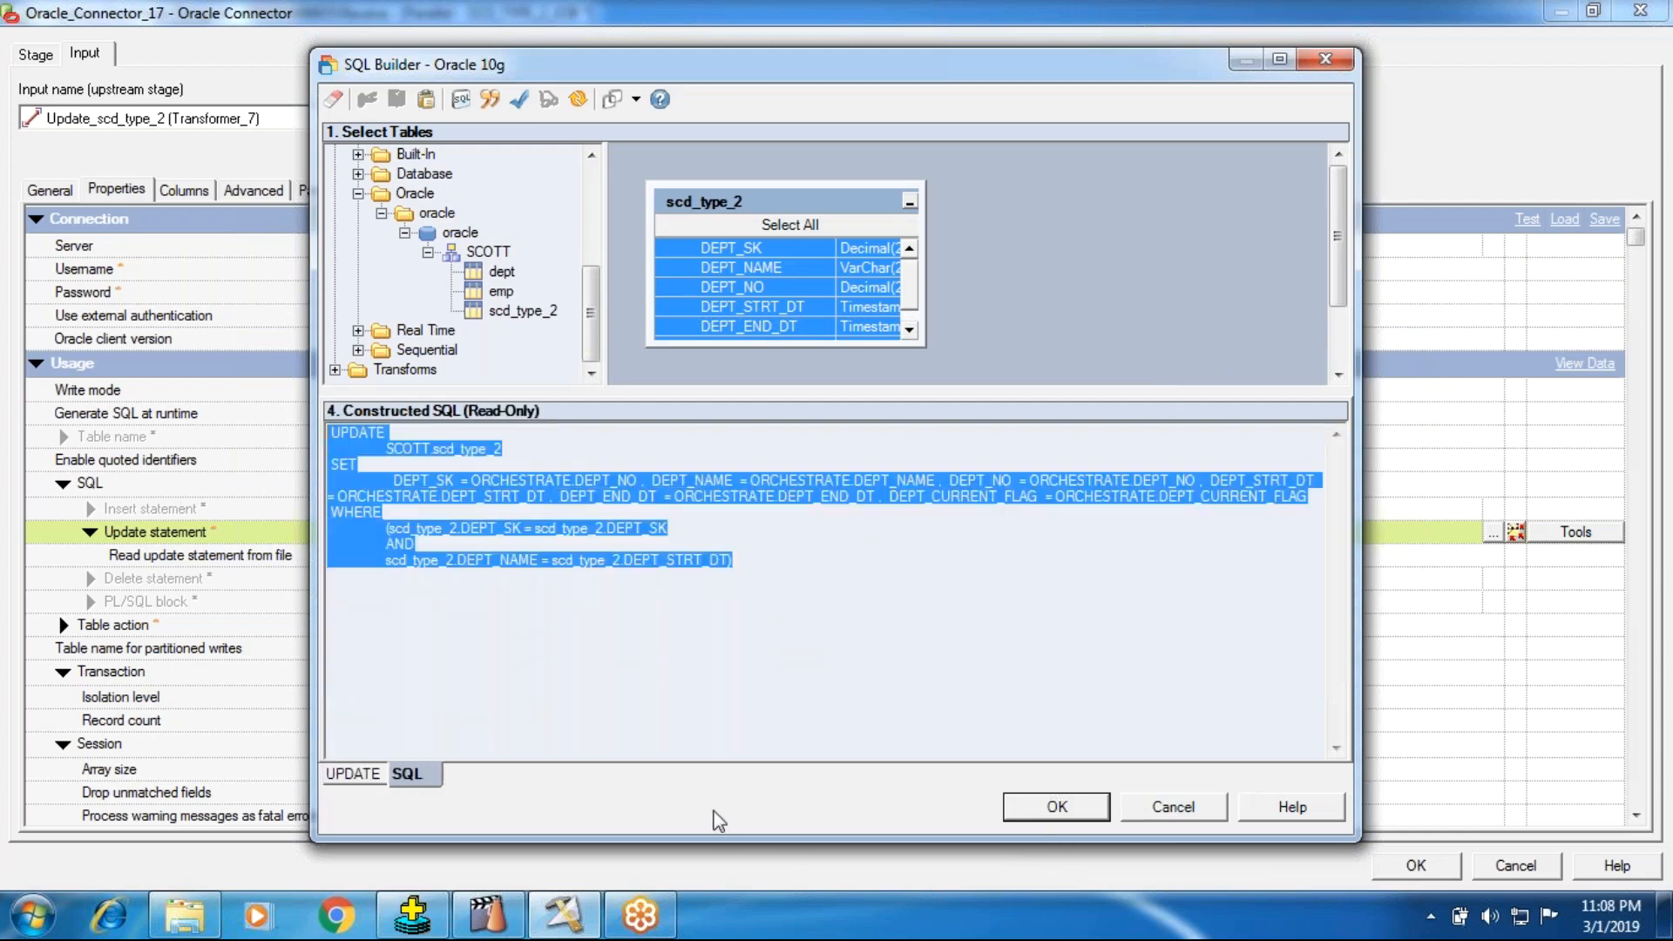
left_click(1057, 806)
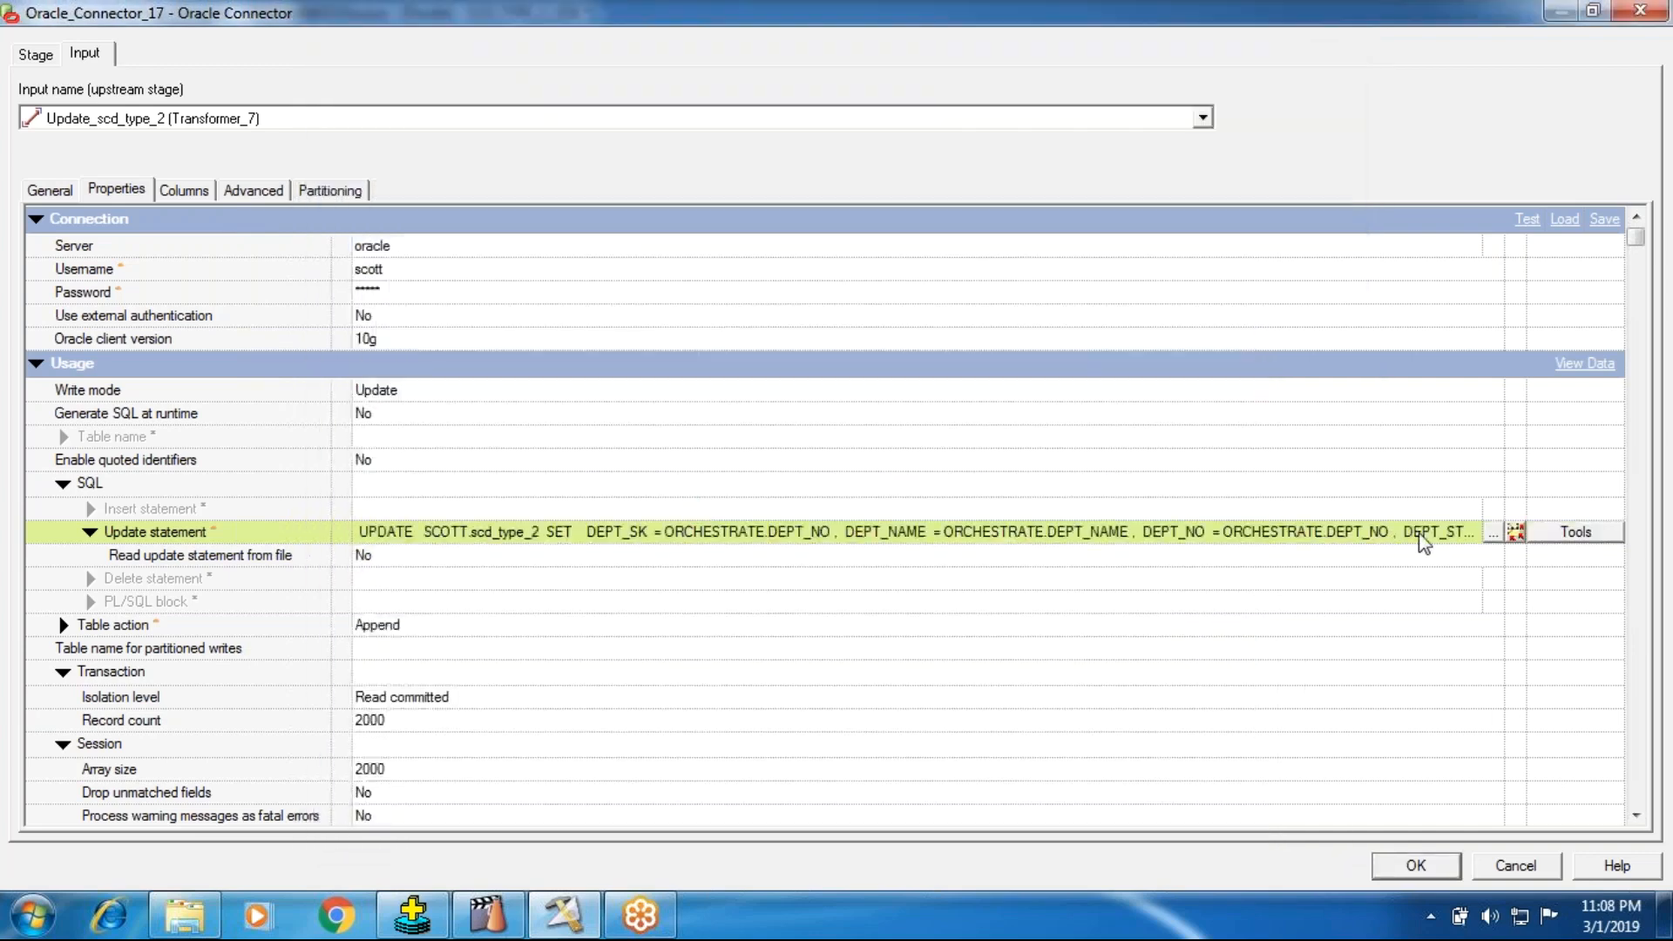
Step: Replace the update statement with the copied one setting DEPT_STRT_DT, DEPT_END_DT and DEPT_CURRENT_FLAG where DEPT_NO and DEPT_NAME match the incoming row
left_click(1494, 532)
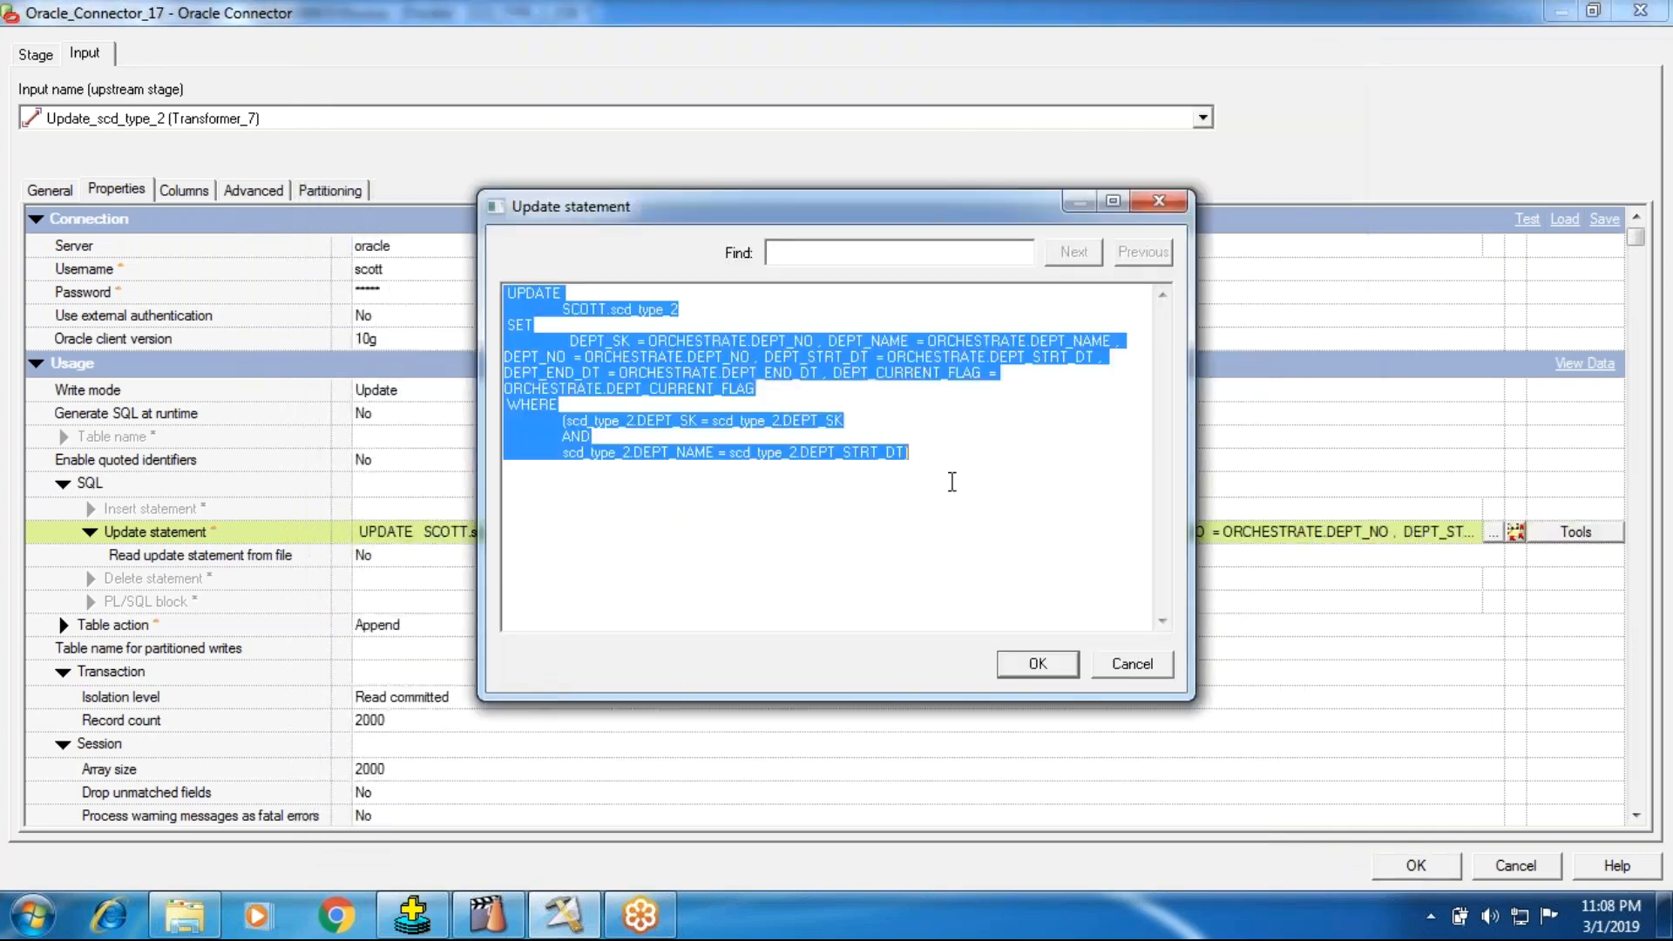
key("Delete")
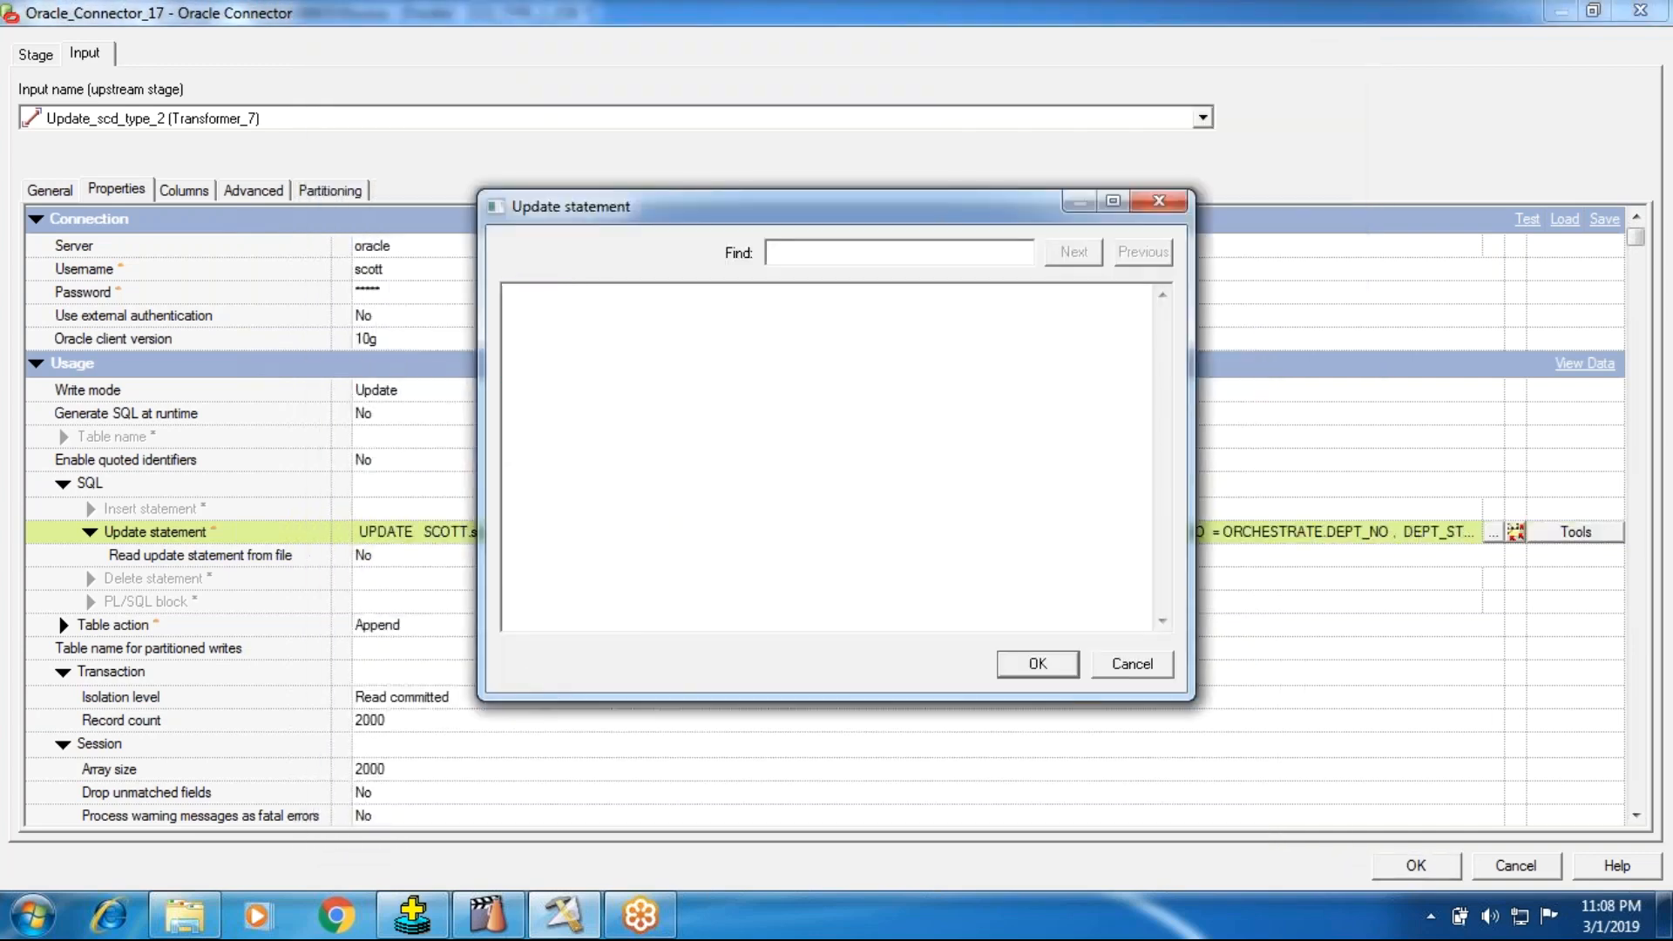
type("UPDATE \tSCOTT.scd_type_2 SET \tDEPT_STRT_DT = ORCHESTRATE.DEPT_STRT_DT , DEPT_END_DT = ORCHESTRATE.DEPT_END_DT , DEPT_CURRENT_FLAG = ORCHESTRATE.DEPT_CURRENT_FLAG WHERE \t(scd_type_2.DEPT_NO = ORCHESTRATE.DEPT_NO \tAND \tscd_type_2.DEPT_NAME = ORCHESTRATE.DEPT_NAME)")
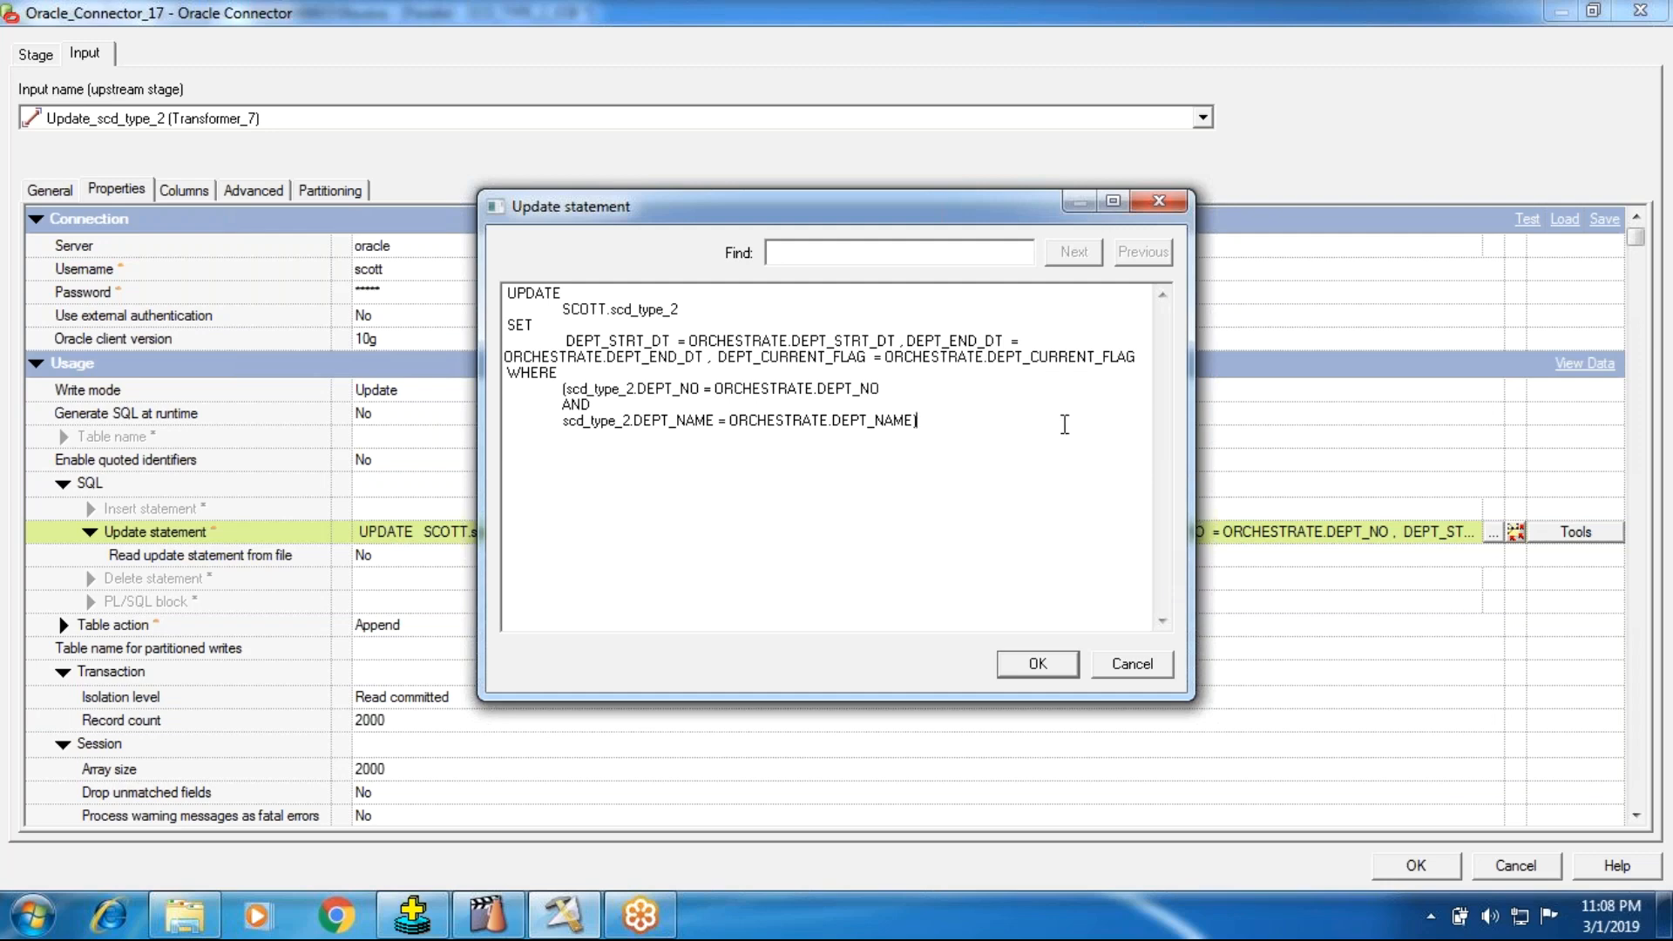
left_click(1039, 669)
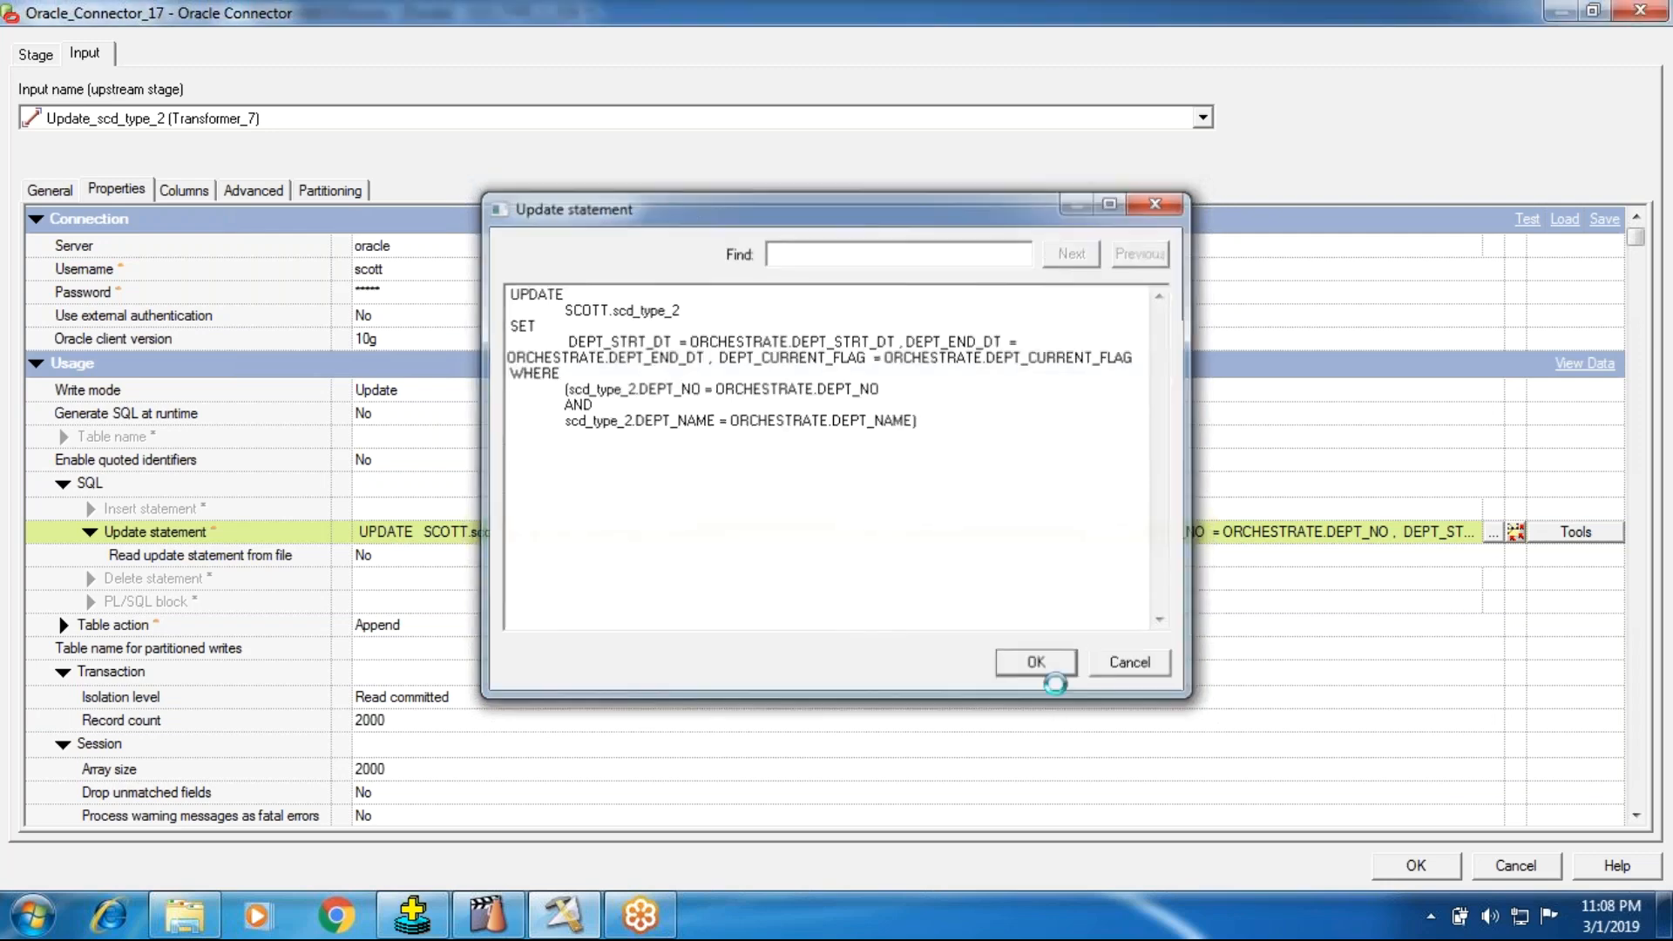
Step: Save the Oracle_Connector_17 settings and review the department numbers and names in the Dept_Src text file
left_click(1415, 864)
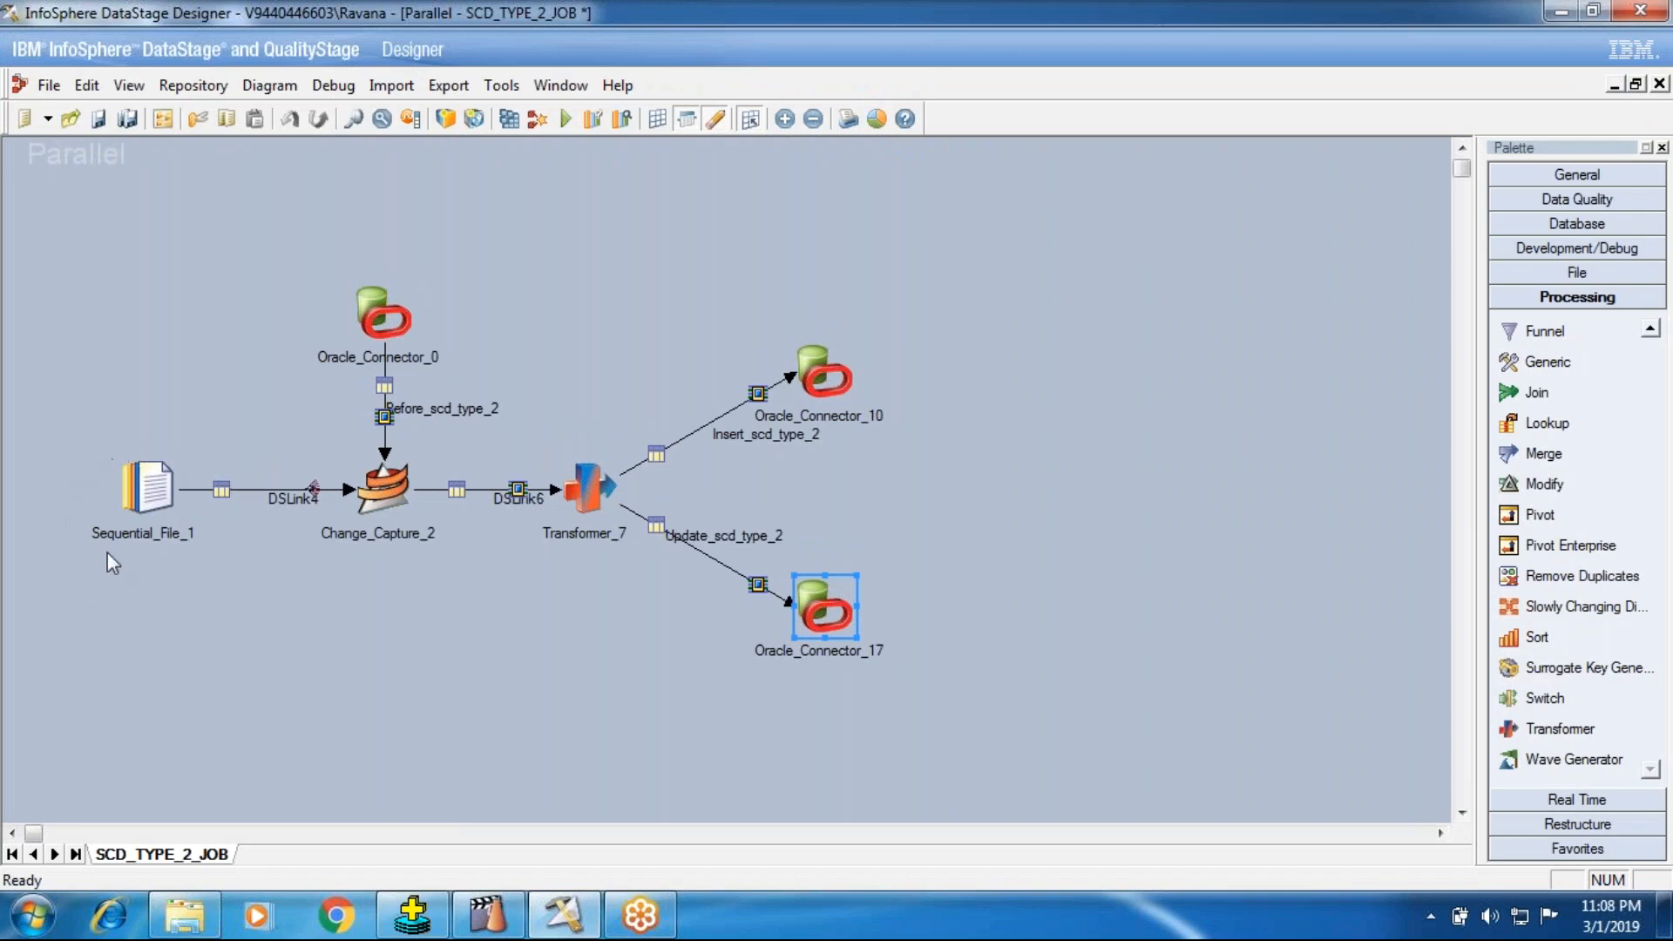
left_click(211, 922)
double_click(354, 598)
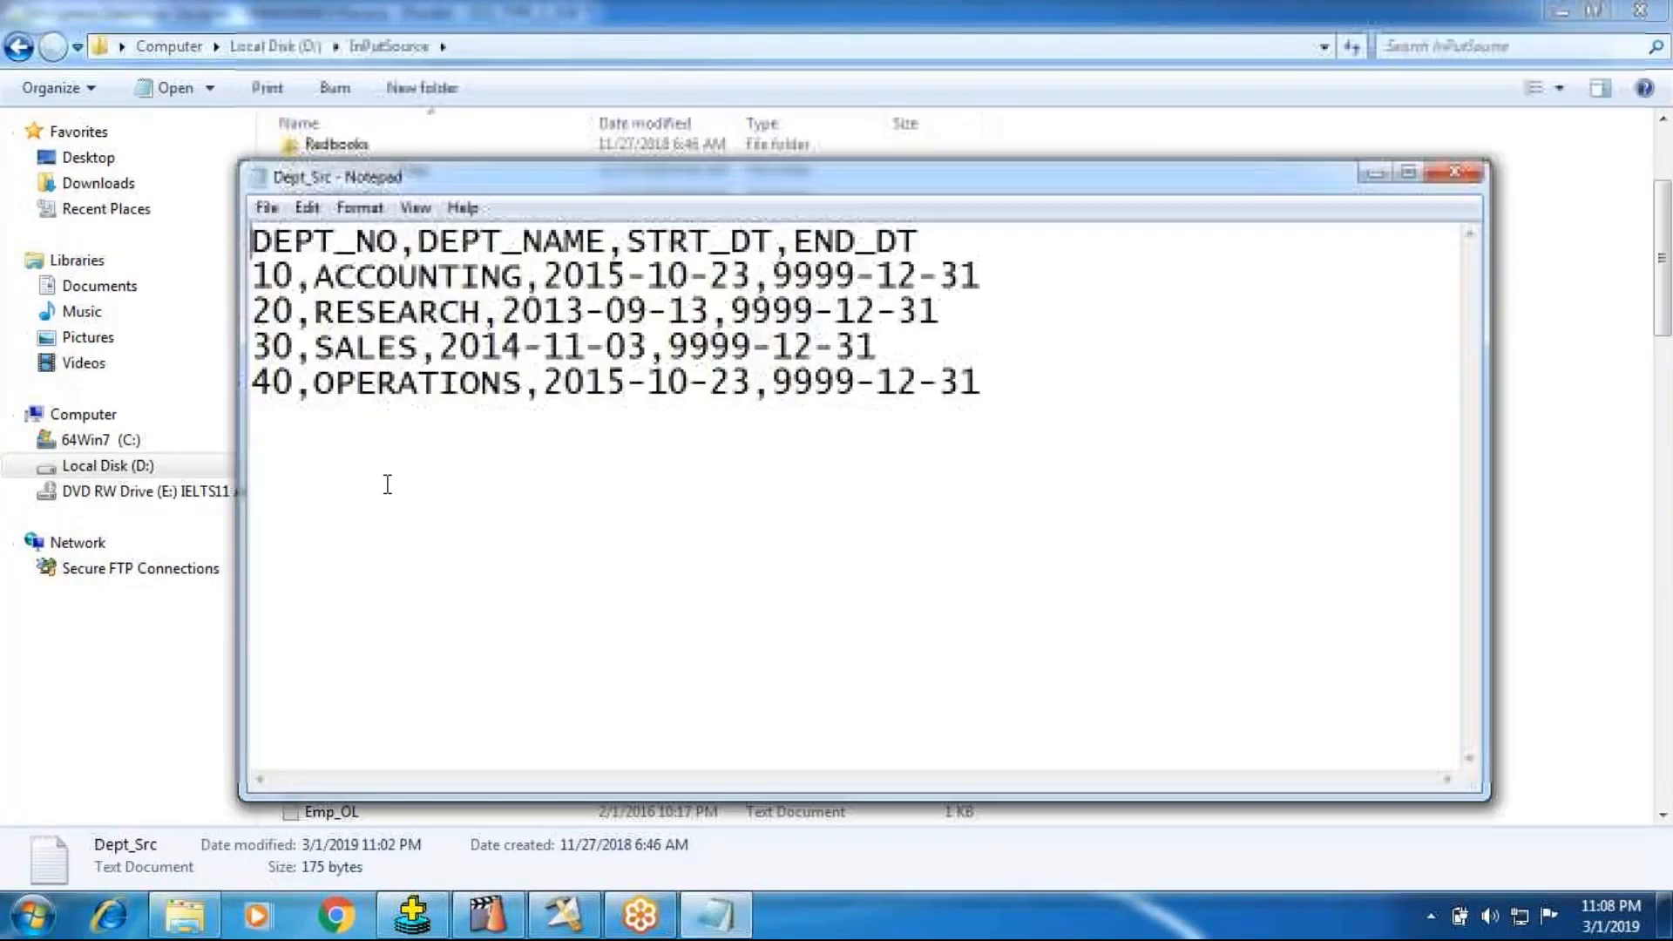
left_click_drag(271, 281, 481, 274)
left_click_drag(260, 327, 464, 325)
left_click_drag(269, 347, 421, 349)
left_click_drag(252, 384, 440, 388)
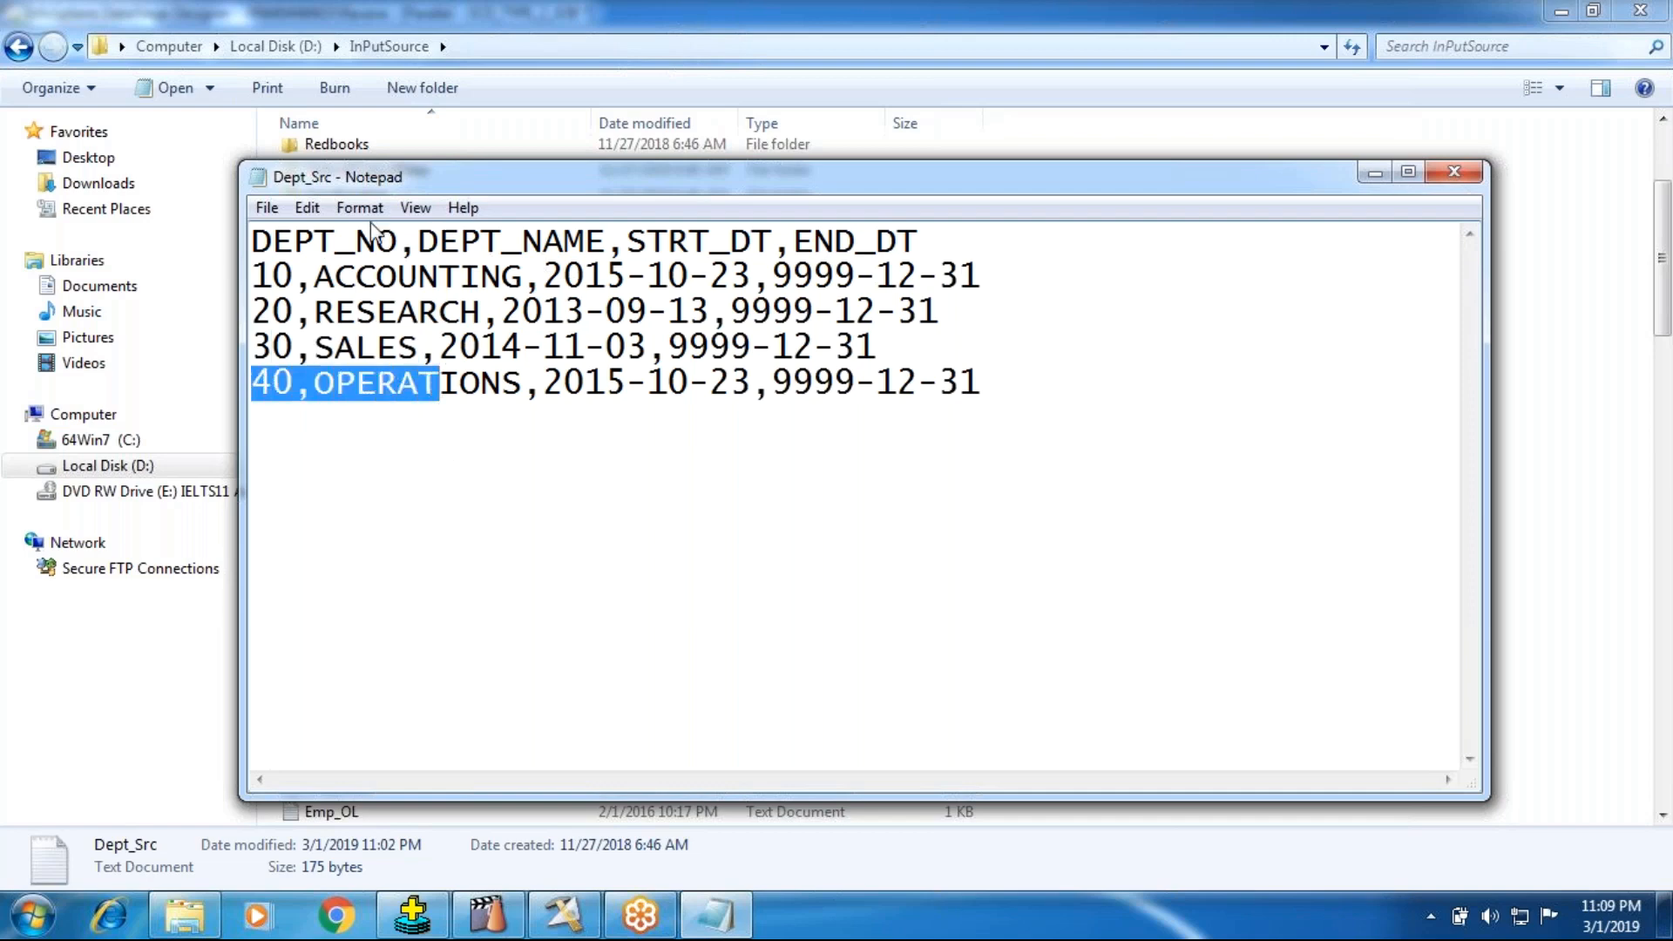
left_click(1454, 172)
Step: Return to DataStage Designer and review the insert settings of Oracle_Connector_10 and the column derivations in Transformer_7
left_click(553, 899)
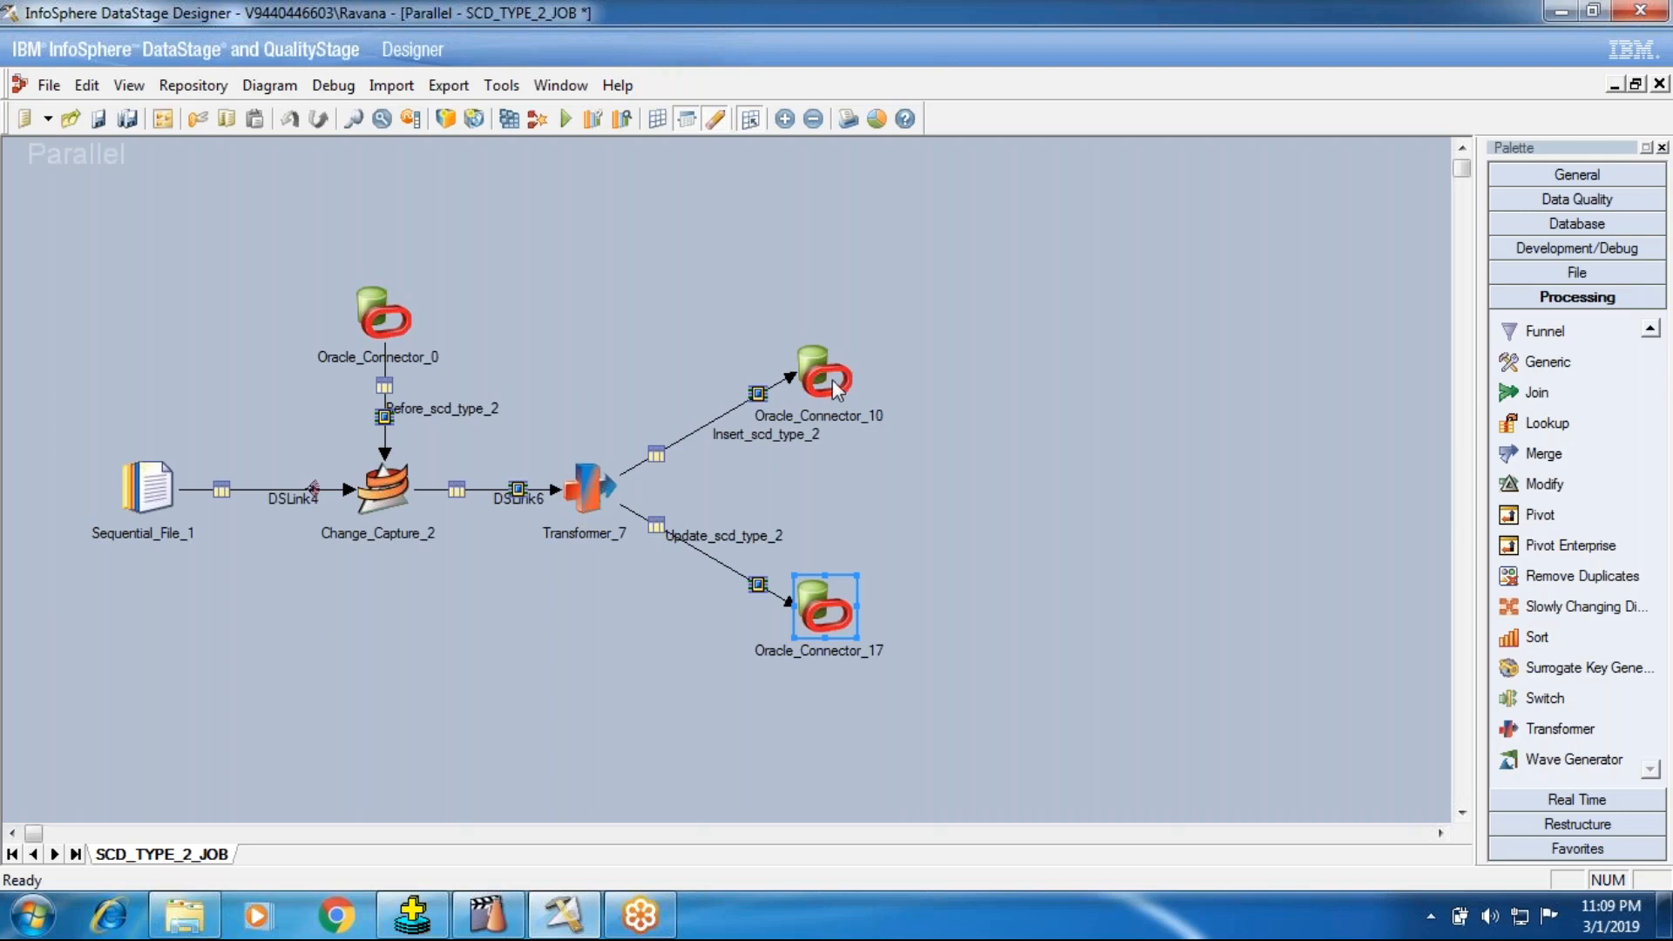
double_click(808, 381)
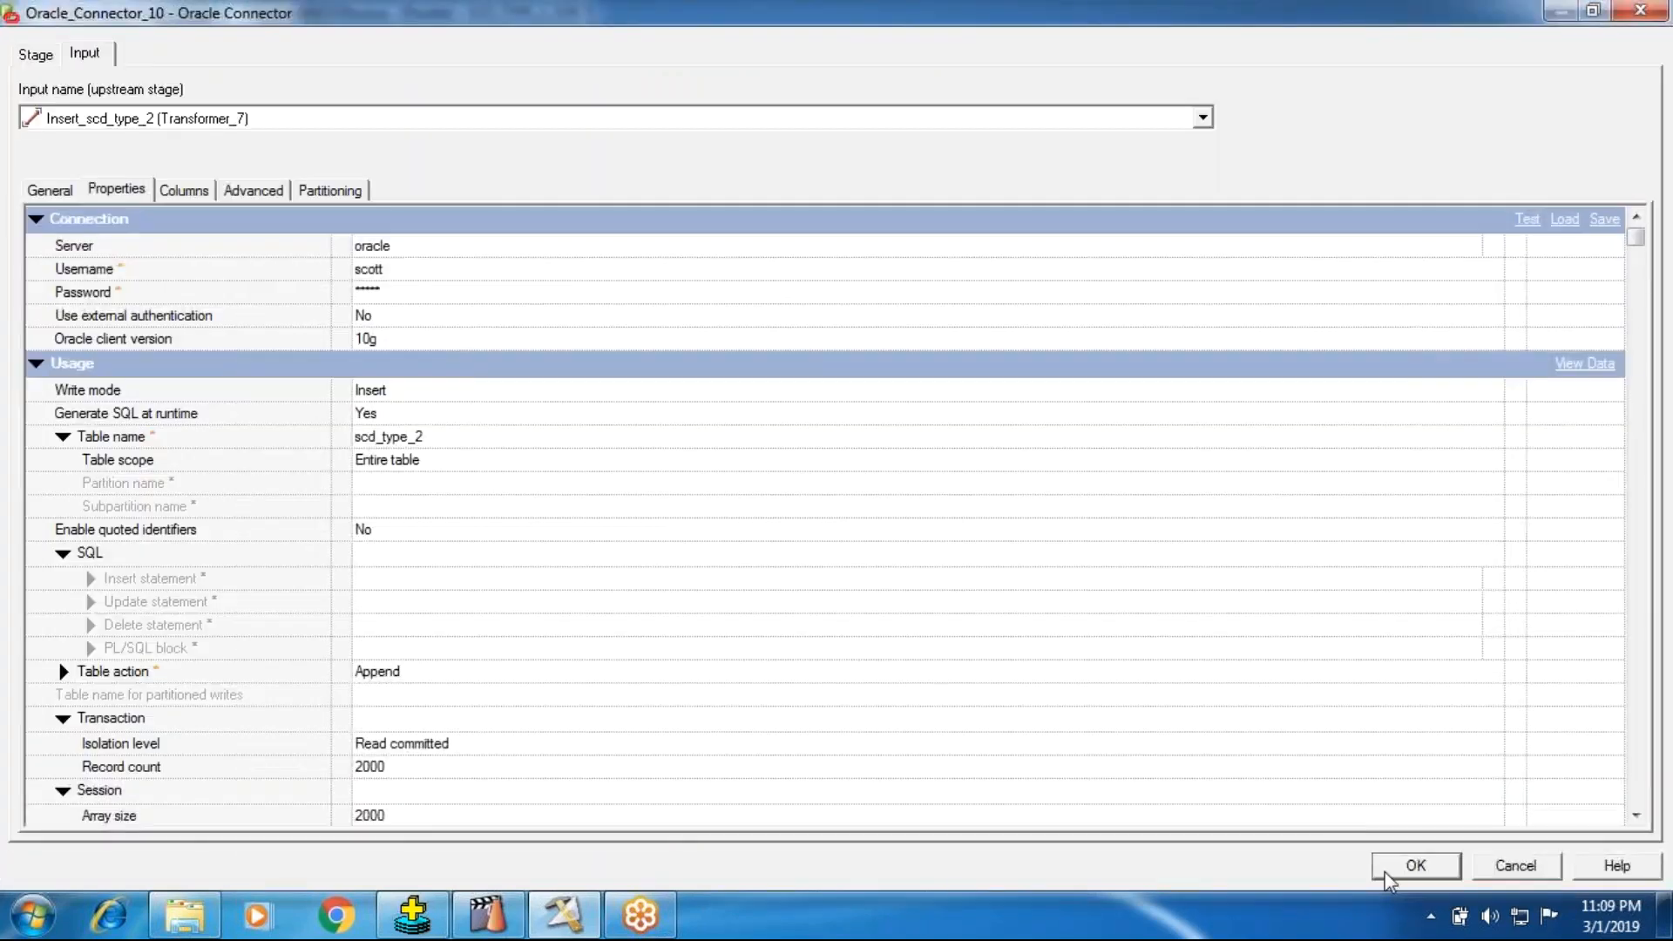
left_click(1412, 867)
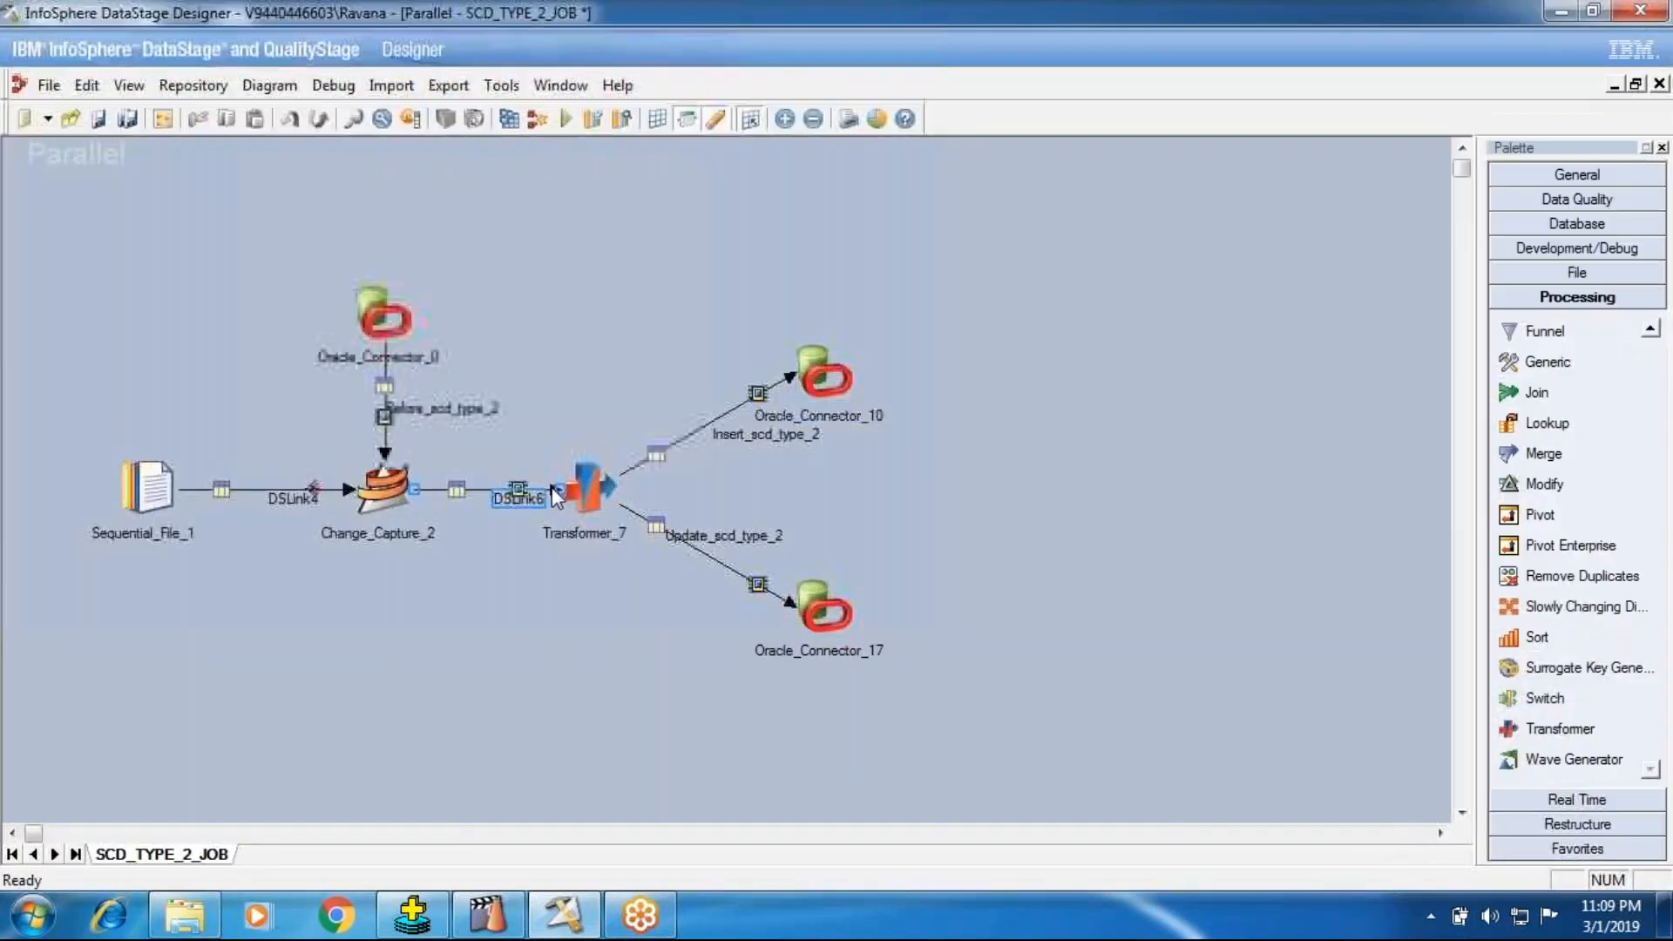
left_click(566, 489)
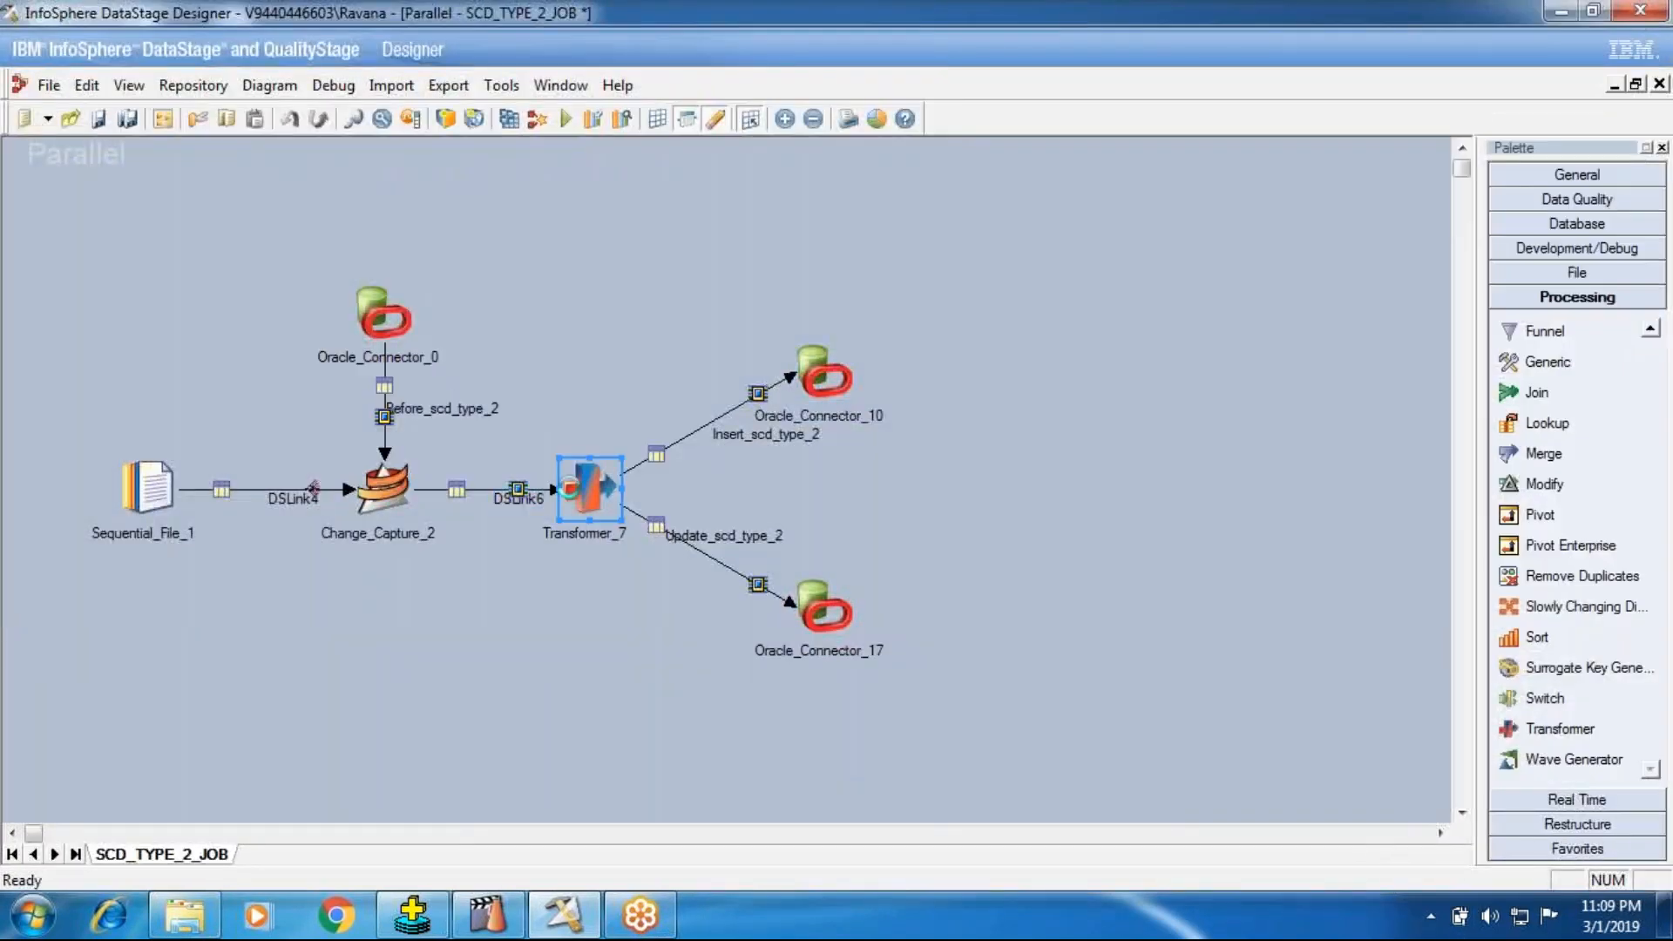
double_click(576, 493)
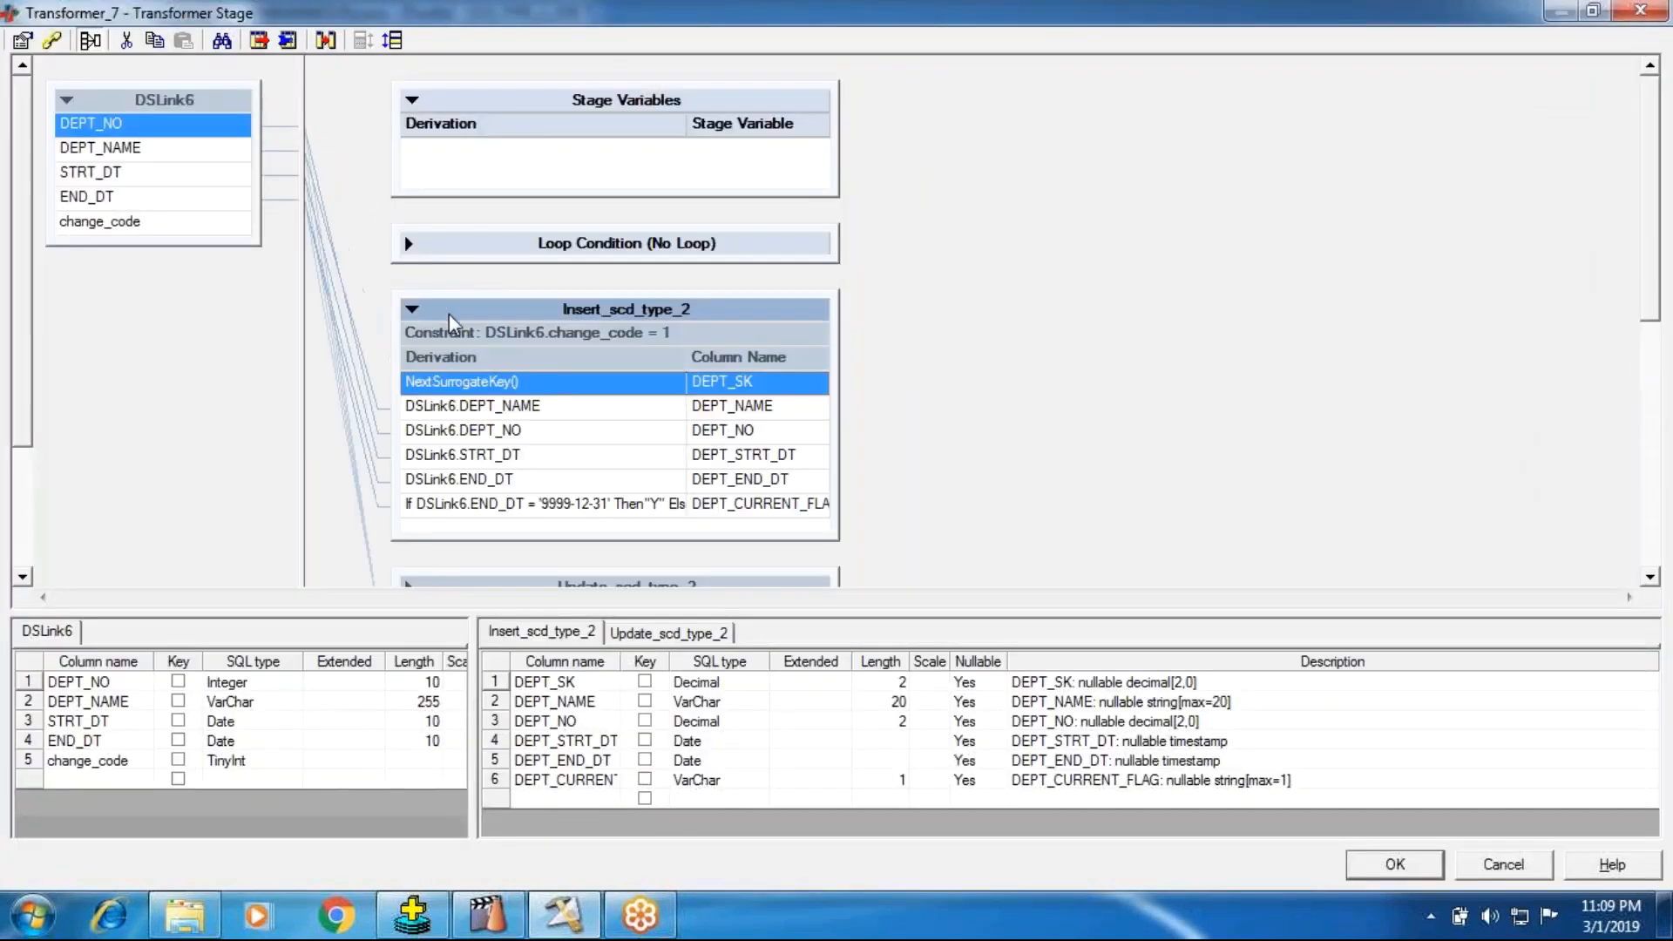
left_click(1397, 864)
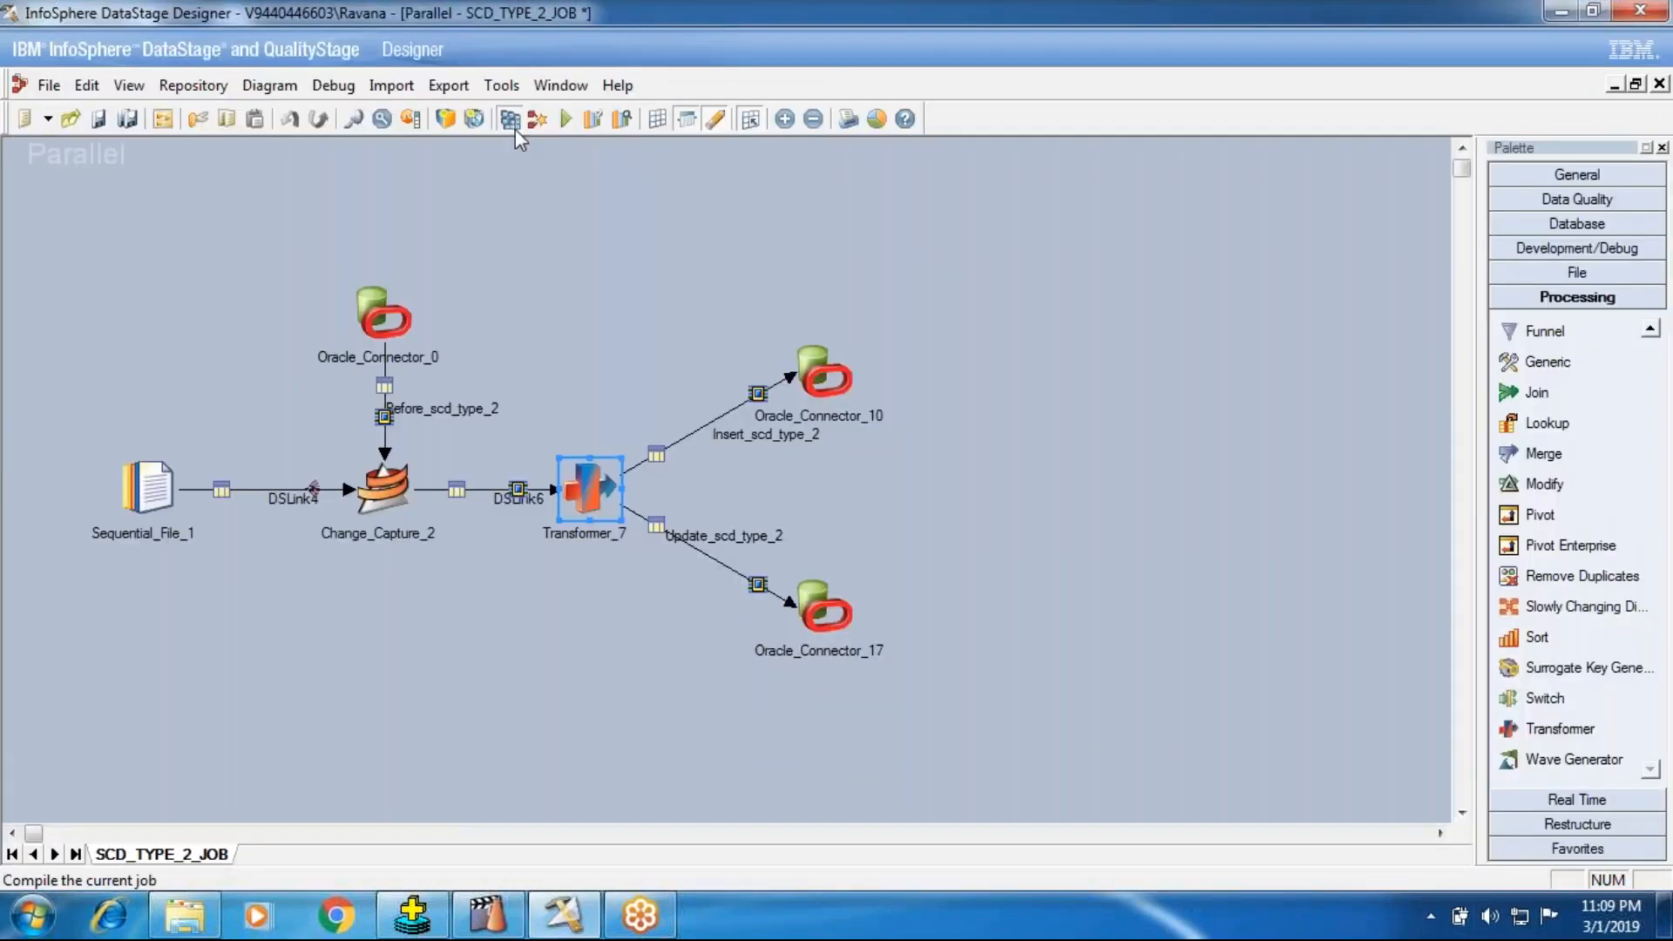
Step: Compile SCD_TYPE_2_JOB, run it with the listed configuration file, and check the row counts on its links
left_click(509, 118)
left_click(776, 521)
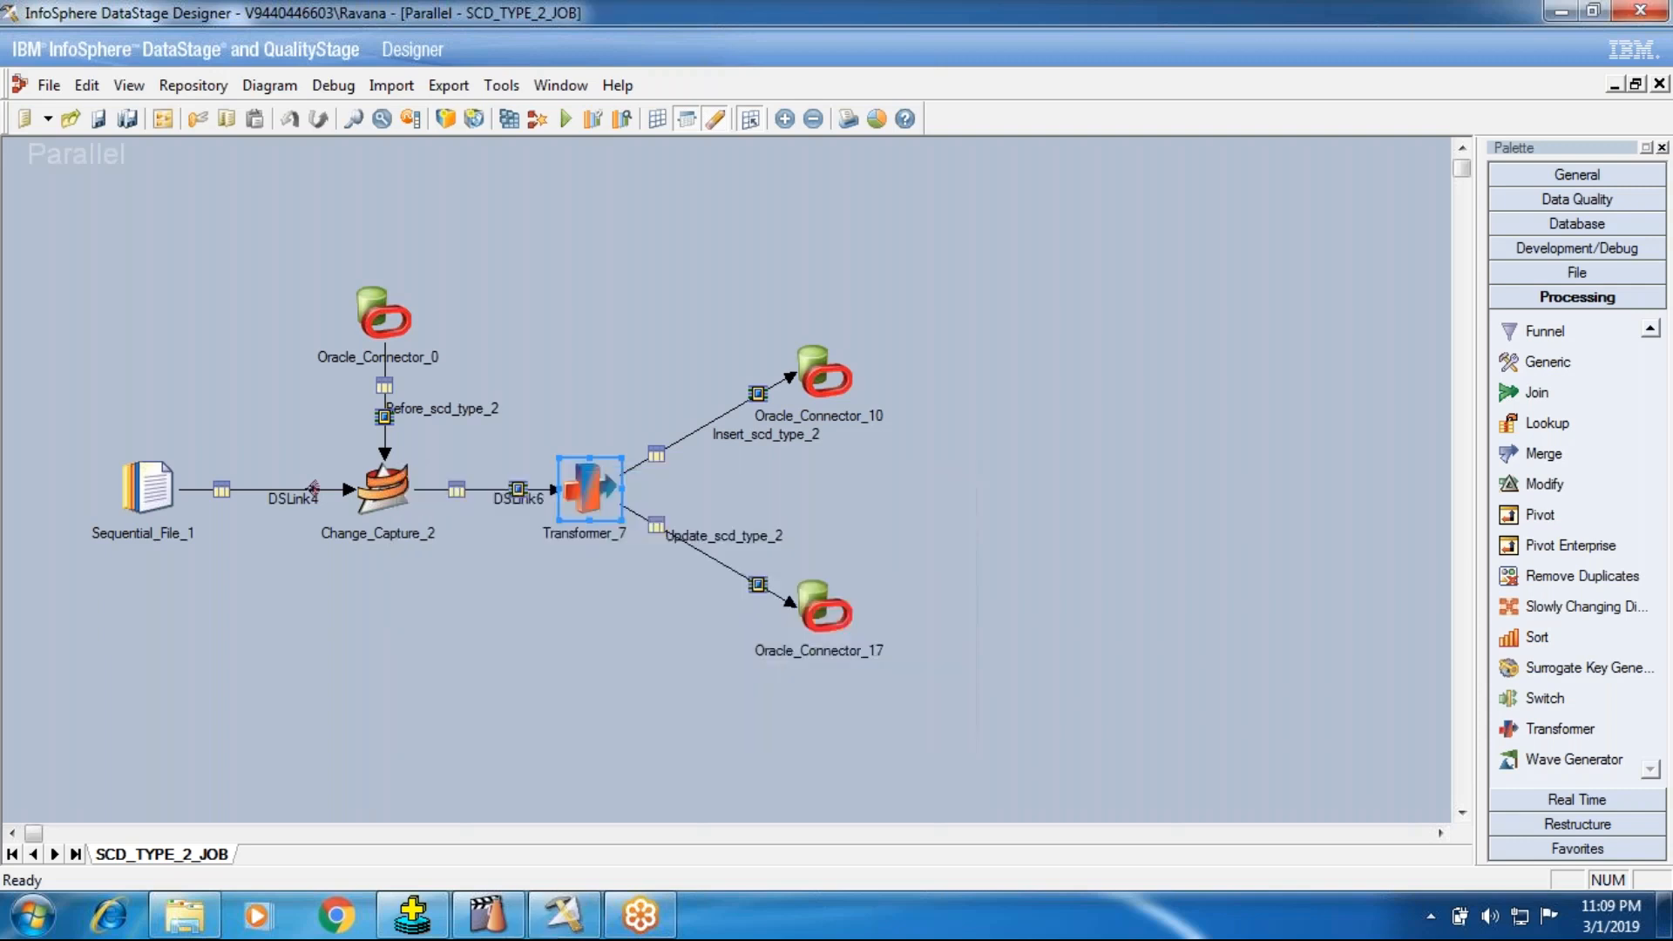
left_click(566, 118)
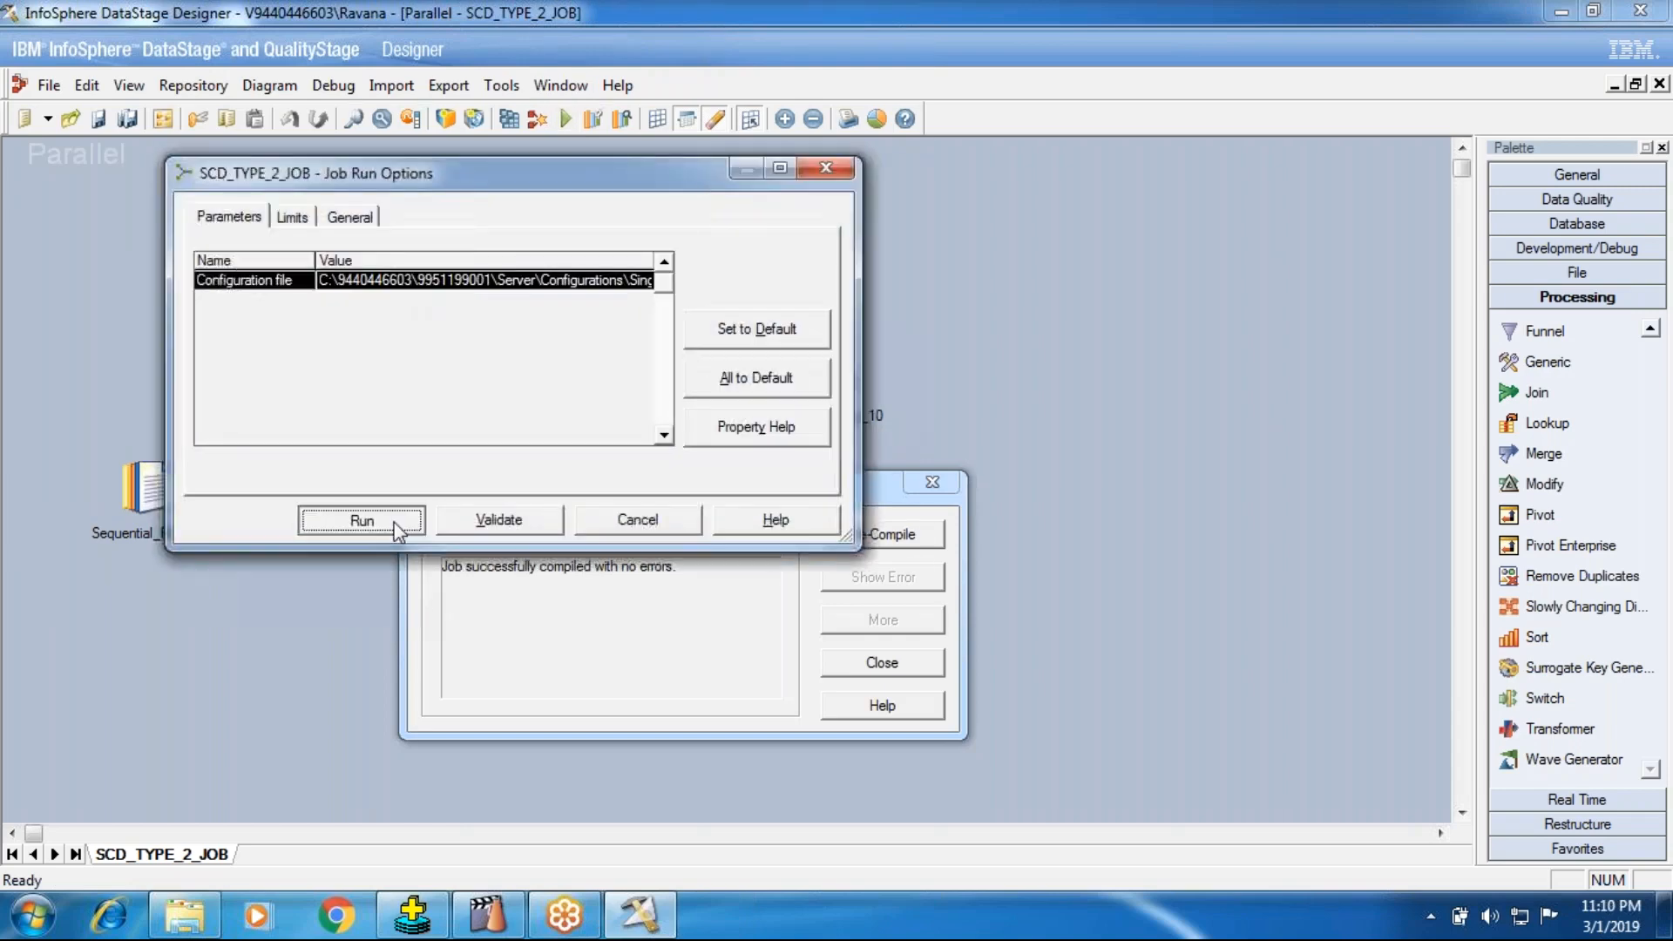
left_click(332, 519)
left_click(880, 664)
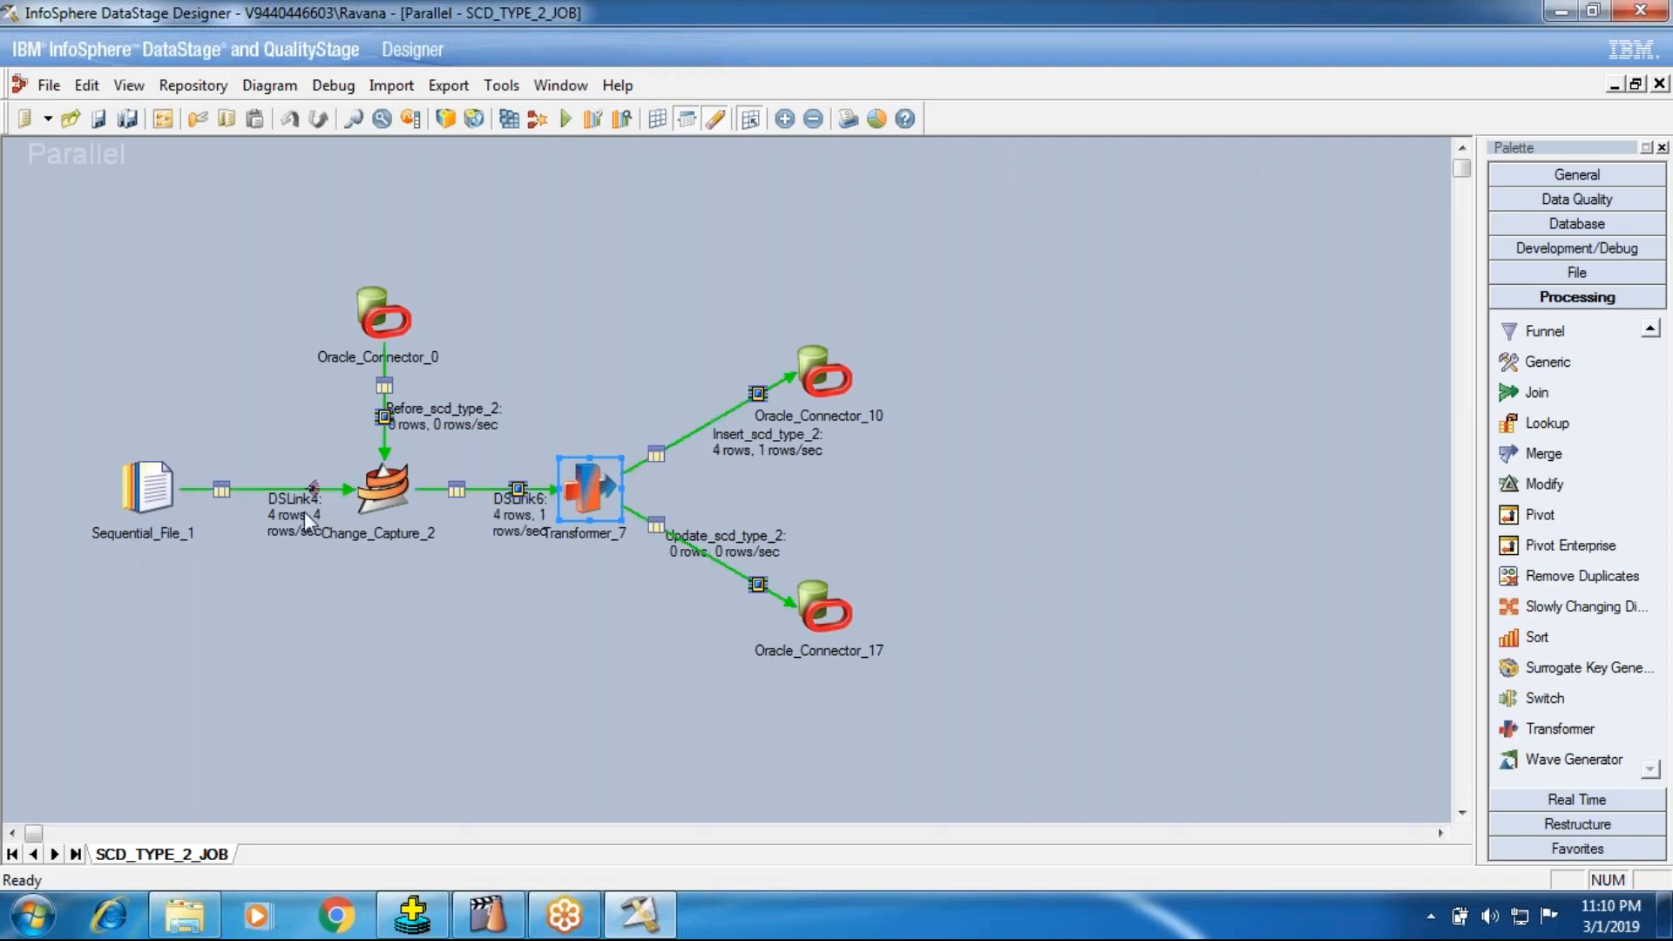
mouse_move(418, 433)
left_mouse_down()
mouse_move(432, 425)
mouse_move(426, 441)
left_mouse_up()
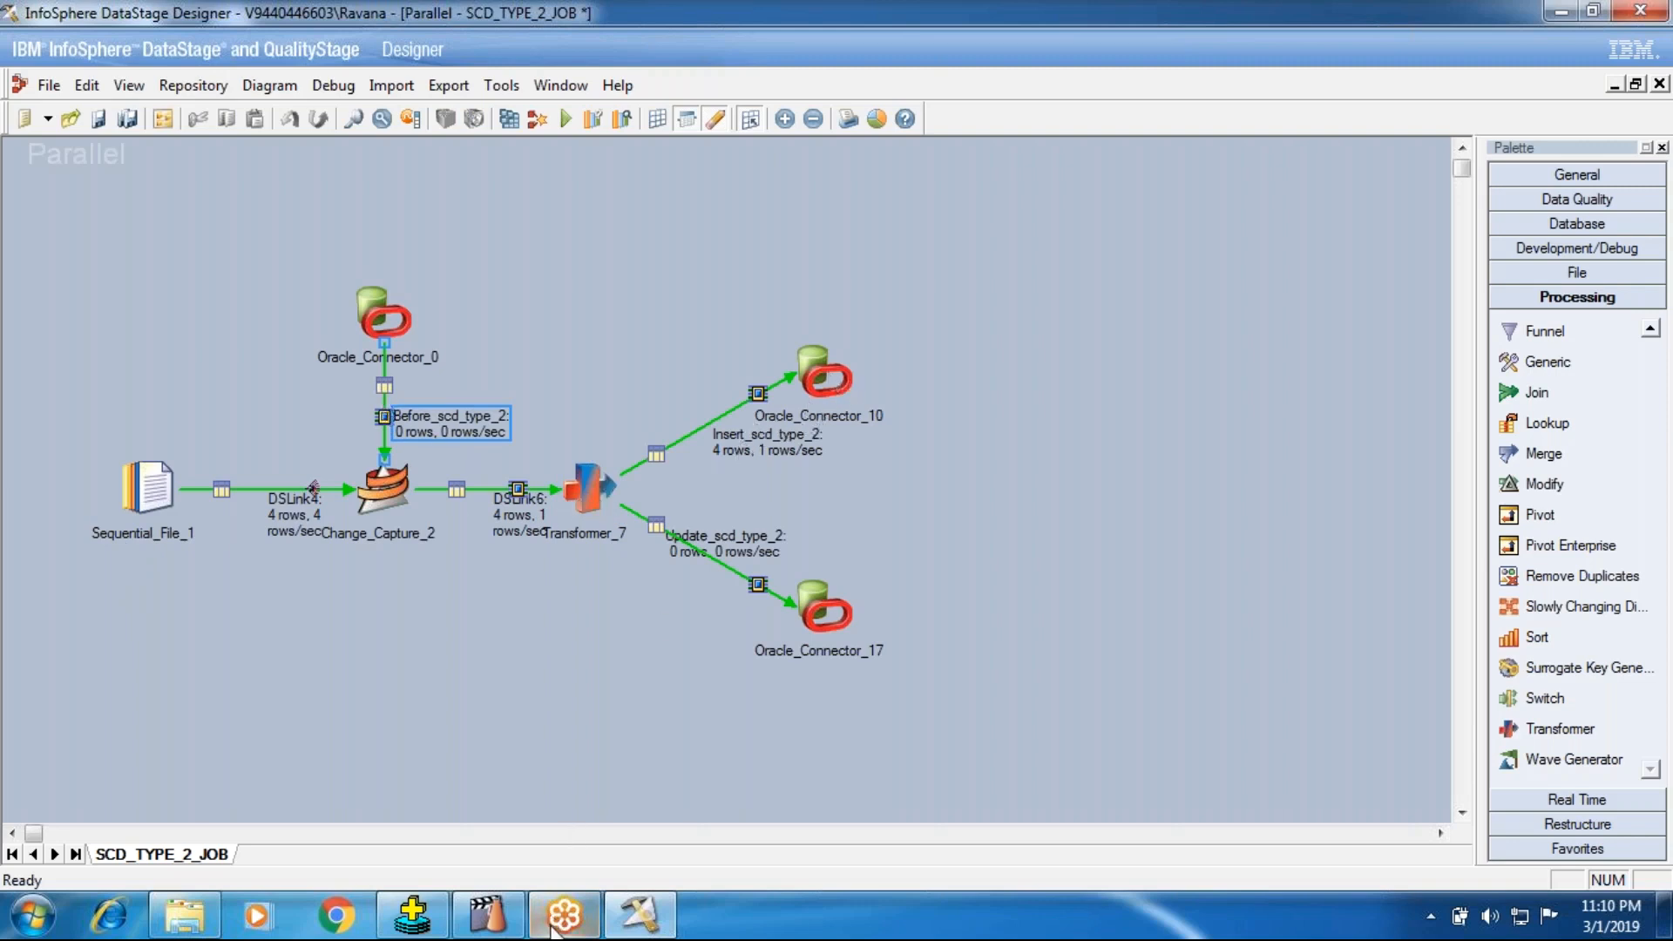
Step: Switch to Oracle SQL*Plus and try to run select * from followed by the copied text
left_click(412, 916)
type("select * from")
type("UPDATE SCOTT.scd_type_2 SET  DEPT_STRT_DT  = ORCHESTRATE.DEPT_STRT_DT , DEPT_END_DT  = ORCHESTRATE.DEPT_END_DT ,  DEPT_CURRENT_FLAG  = ORCHESTRATE.DEPT_CURRENT_FLAG WHERE (scd_type_2.DEPT_NO = ORCHESTRATE.DEPT_NO AND scd_type_2.DEPT_NAME = ORCHESTRATE.DEPT_NAME)")
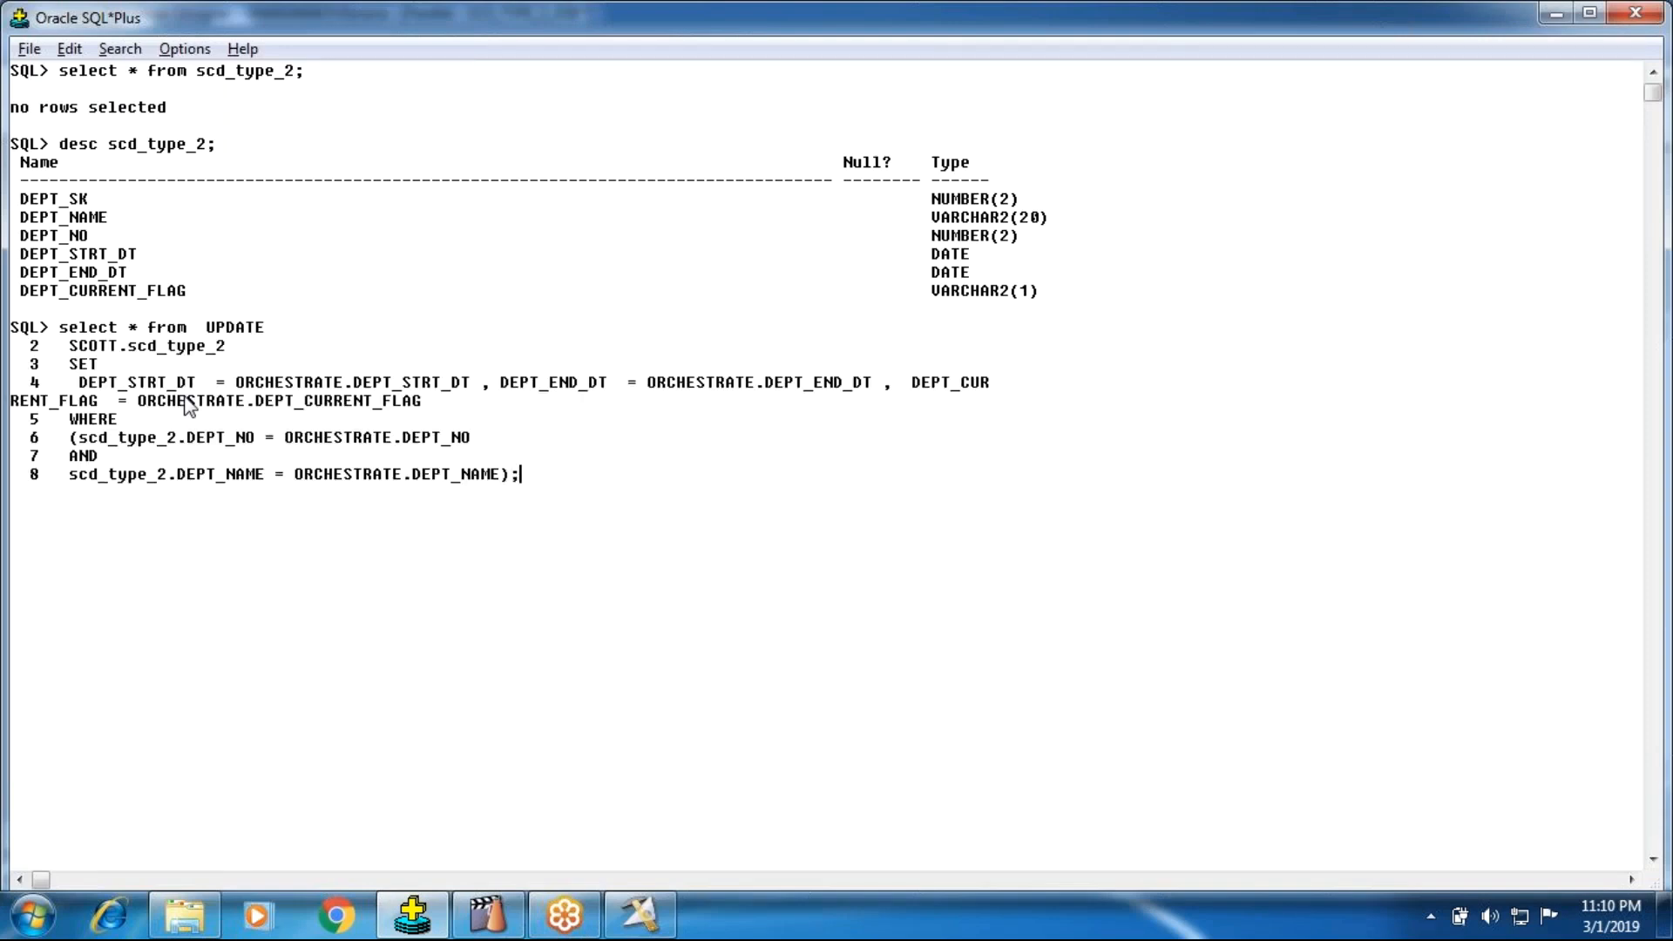
key("Return")
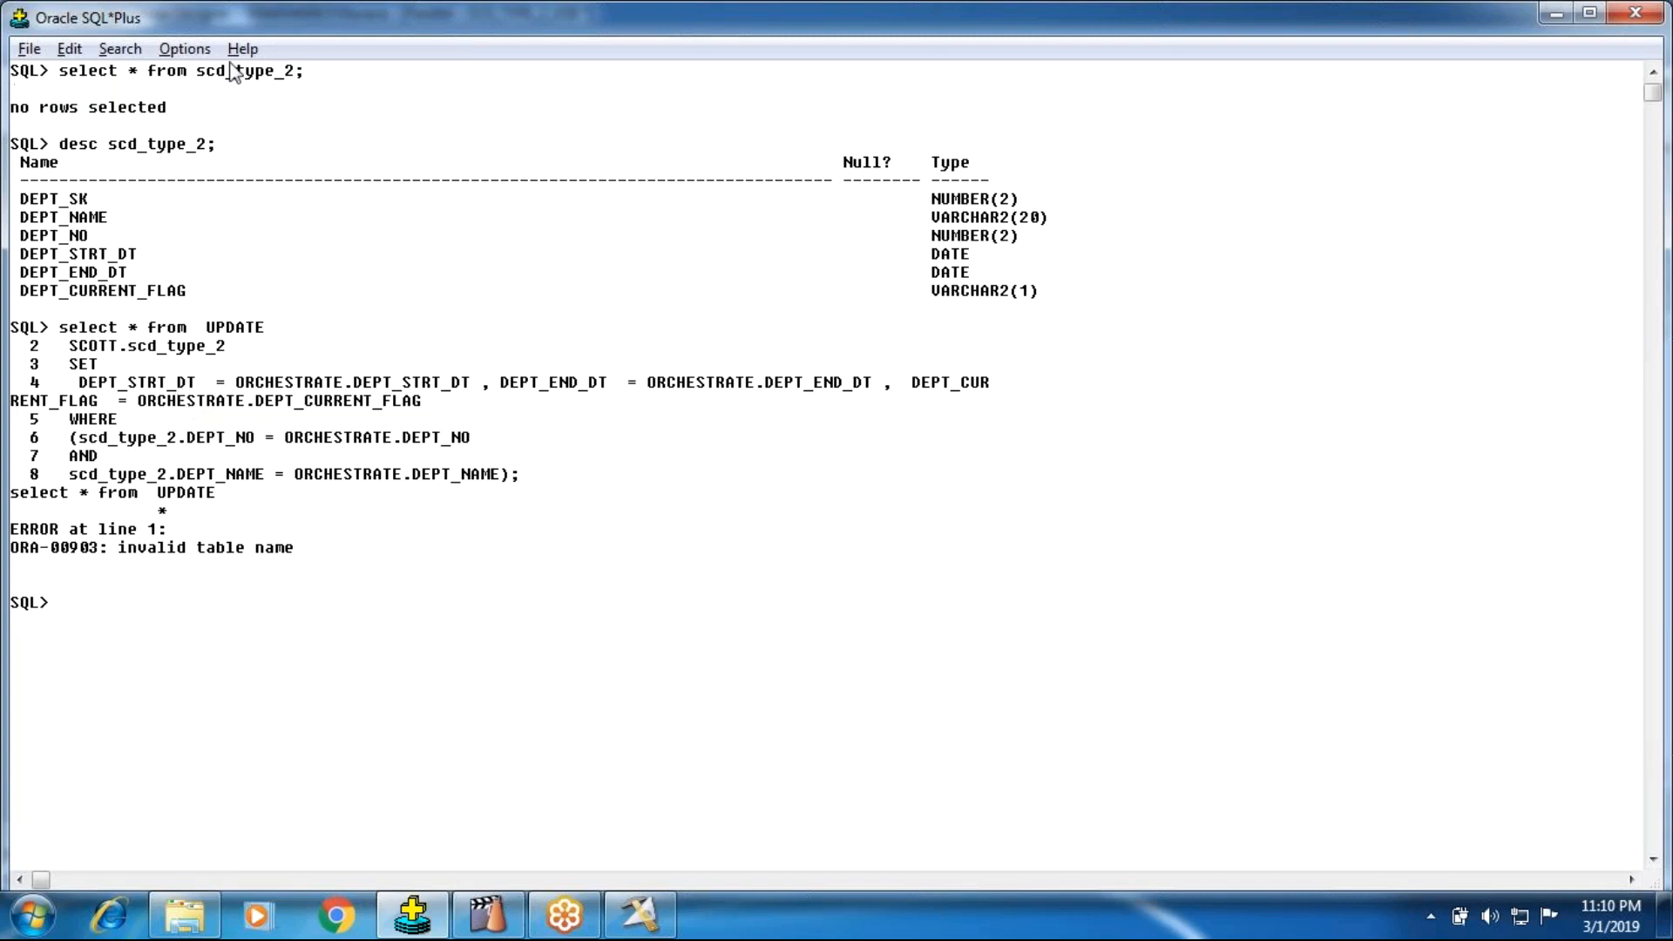
Step: Copy the earlier query select * from scd_type_2; and run it again
left_click(290, 72)
left_click_drag(305, 73, 57, 75)
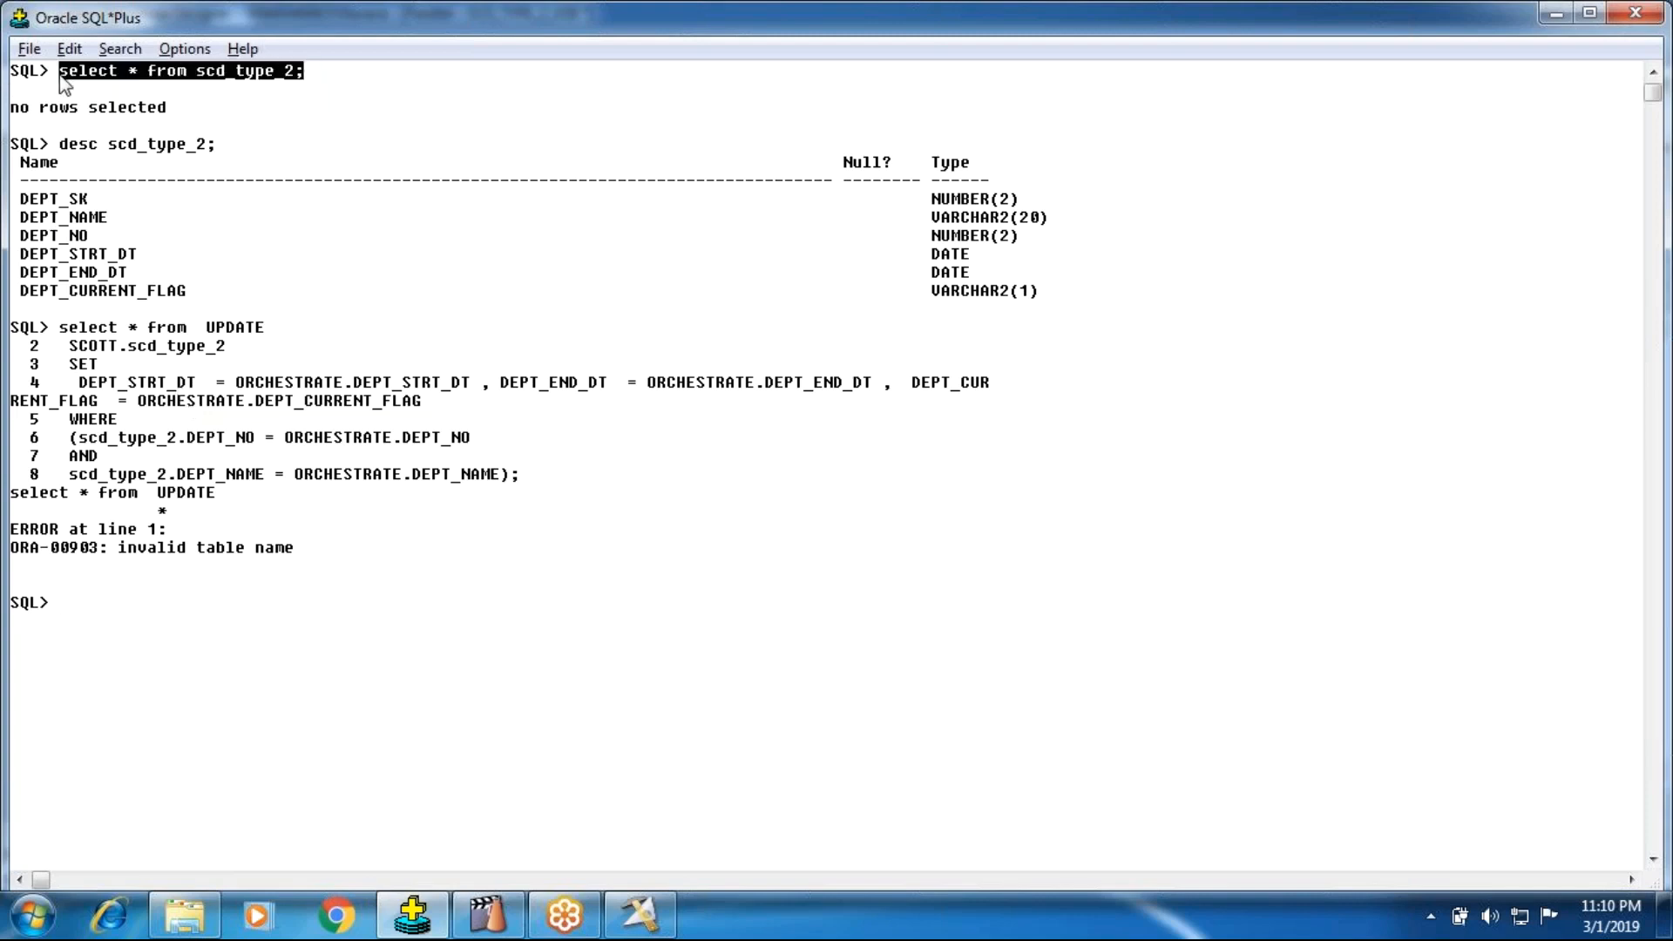
left_click(323, 75)
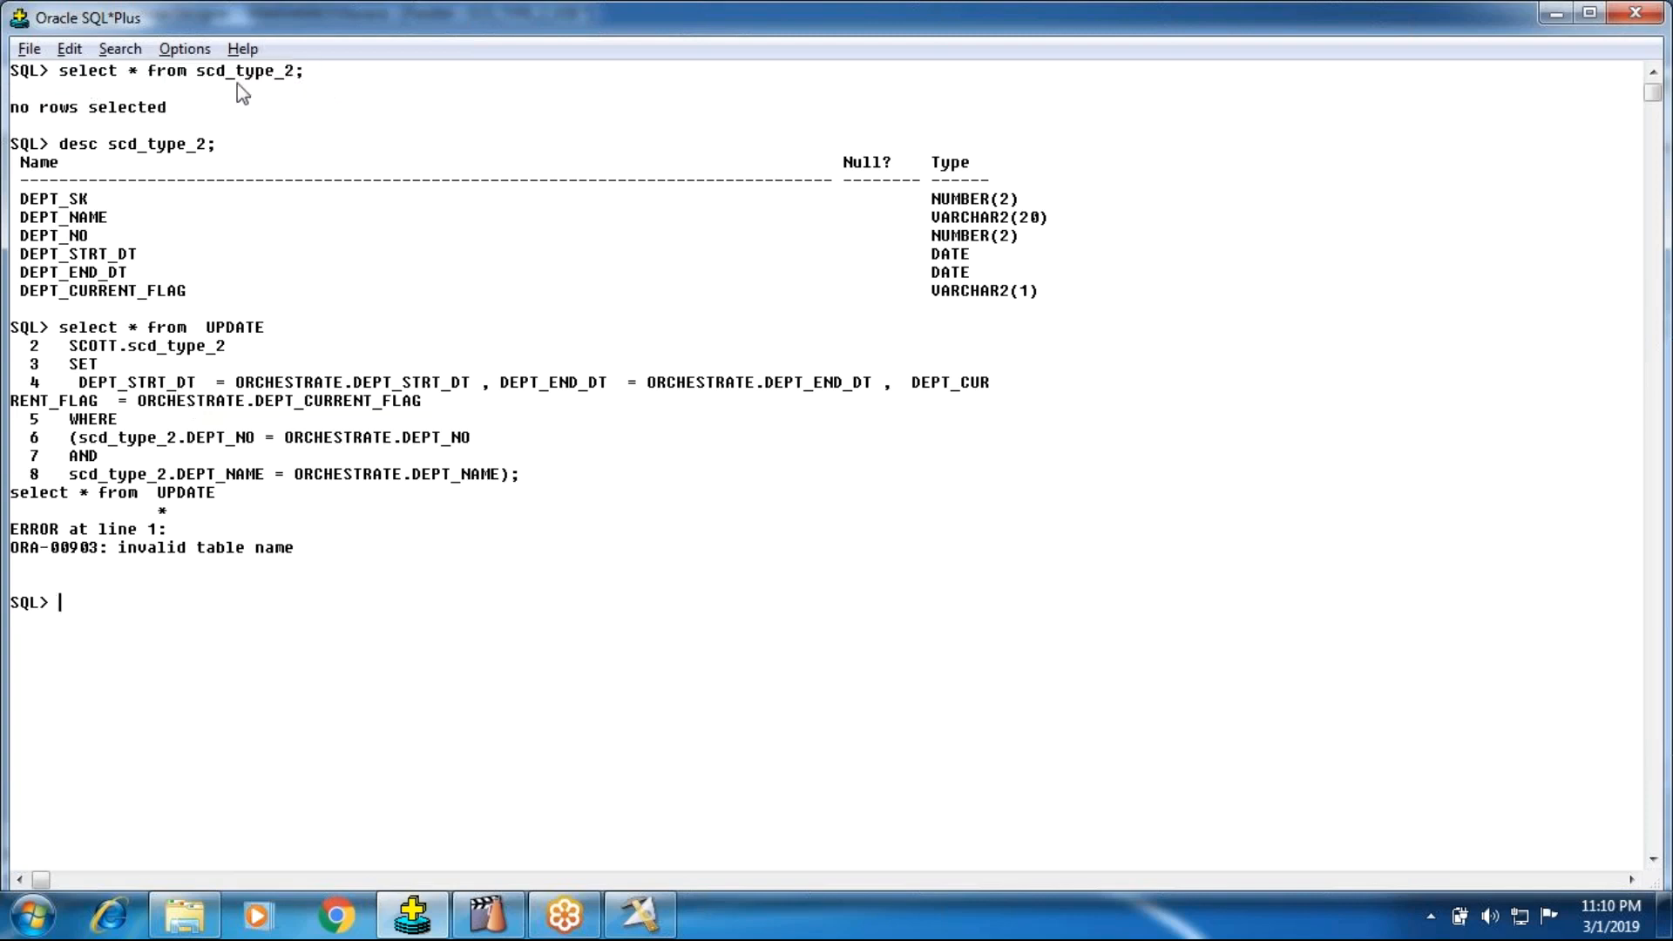
left_click_drag(61, 74, 301, 83)
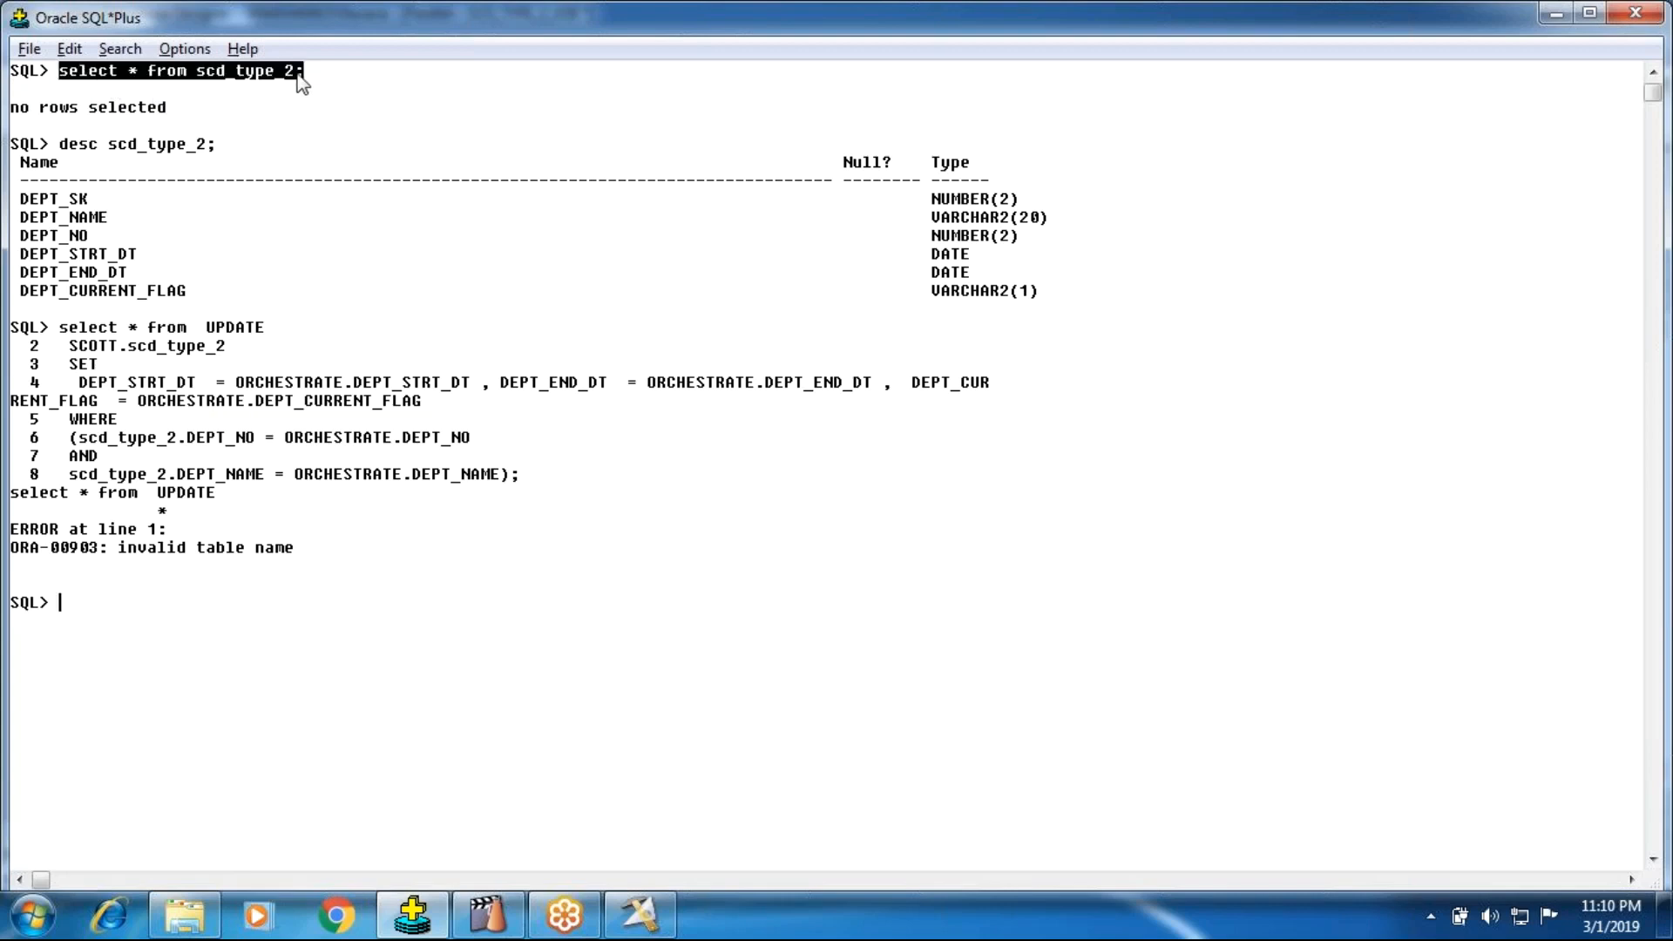
key("ctrl+c")
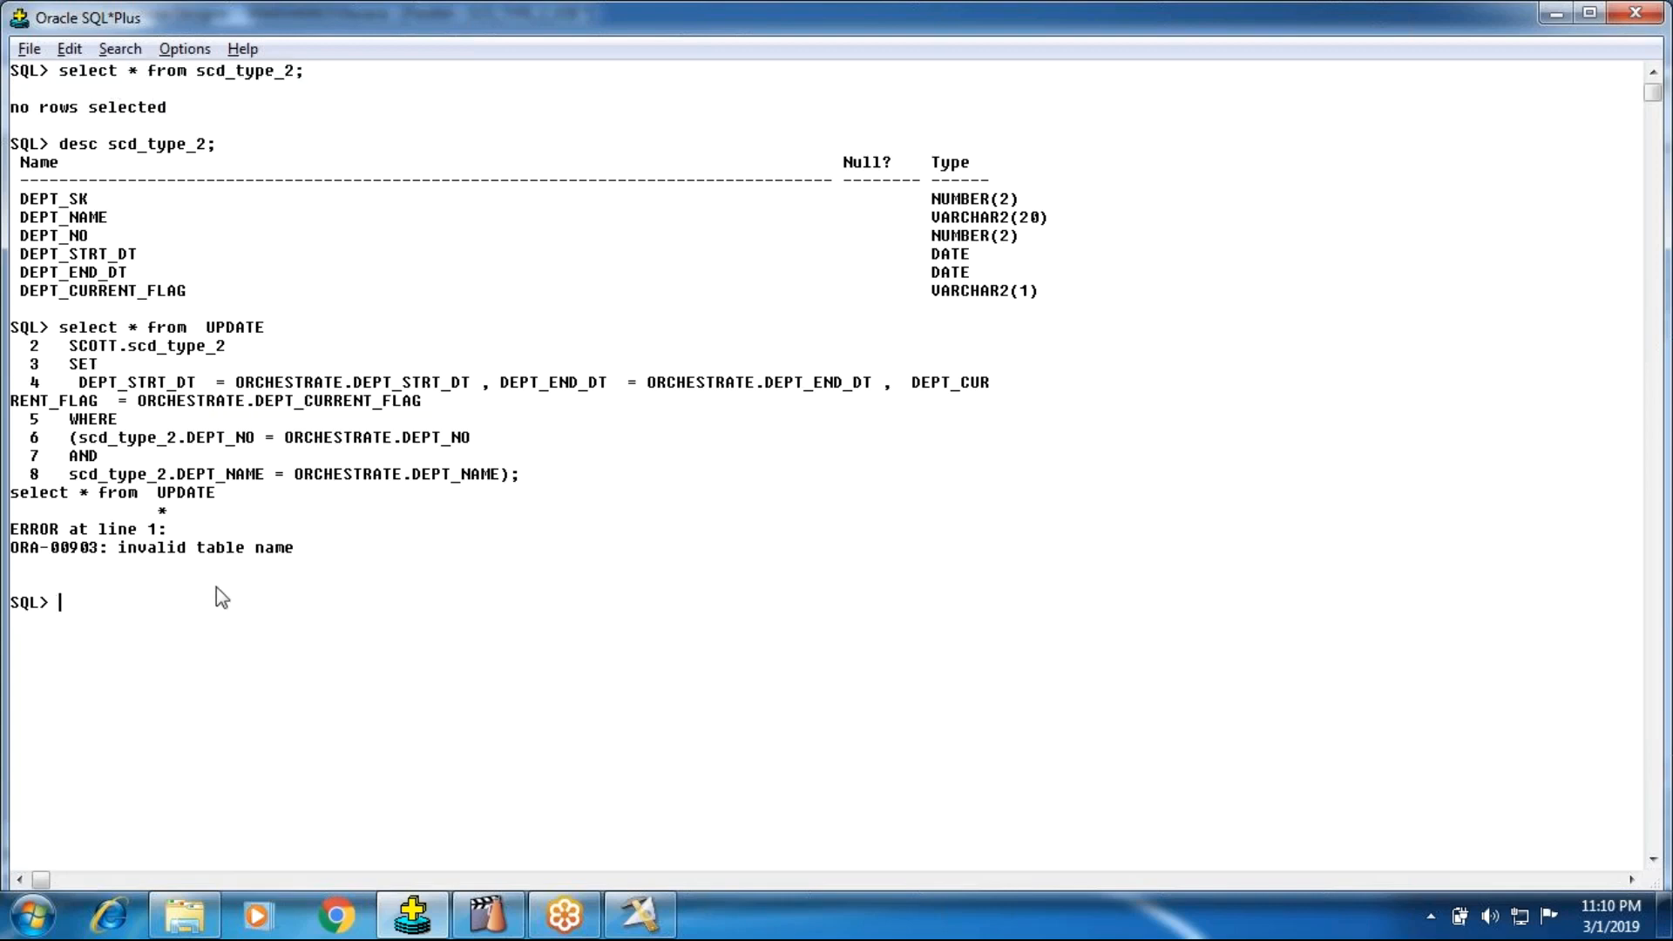
key("ctrl+v")
key("Return")
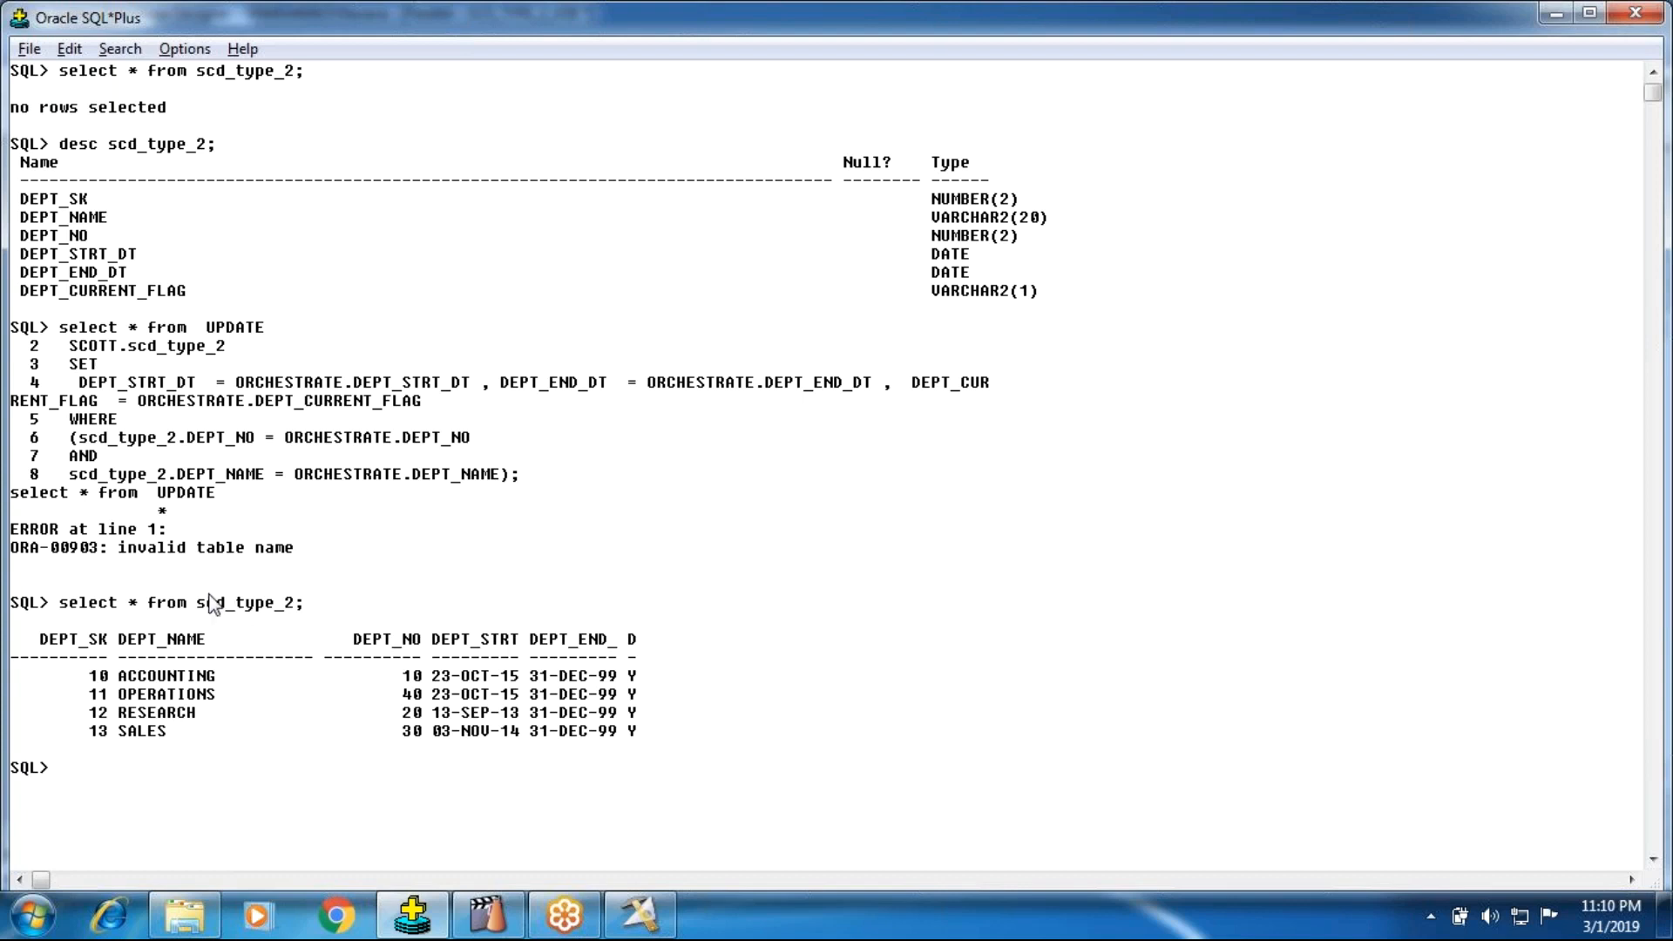
Step: Clear the SQL*Plus screen and rerun the last query with /
type("cls")
key("BackSpace")
key("BackSpace")
type("sc")
key("BackSpace")
key("BackSpace")
type("scr")
key("Return")
type("/")
key("Return")
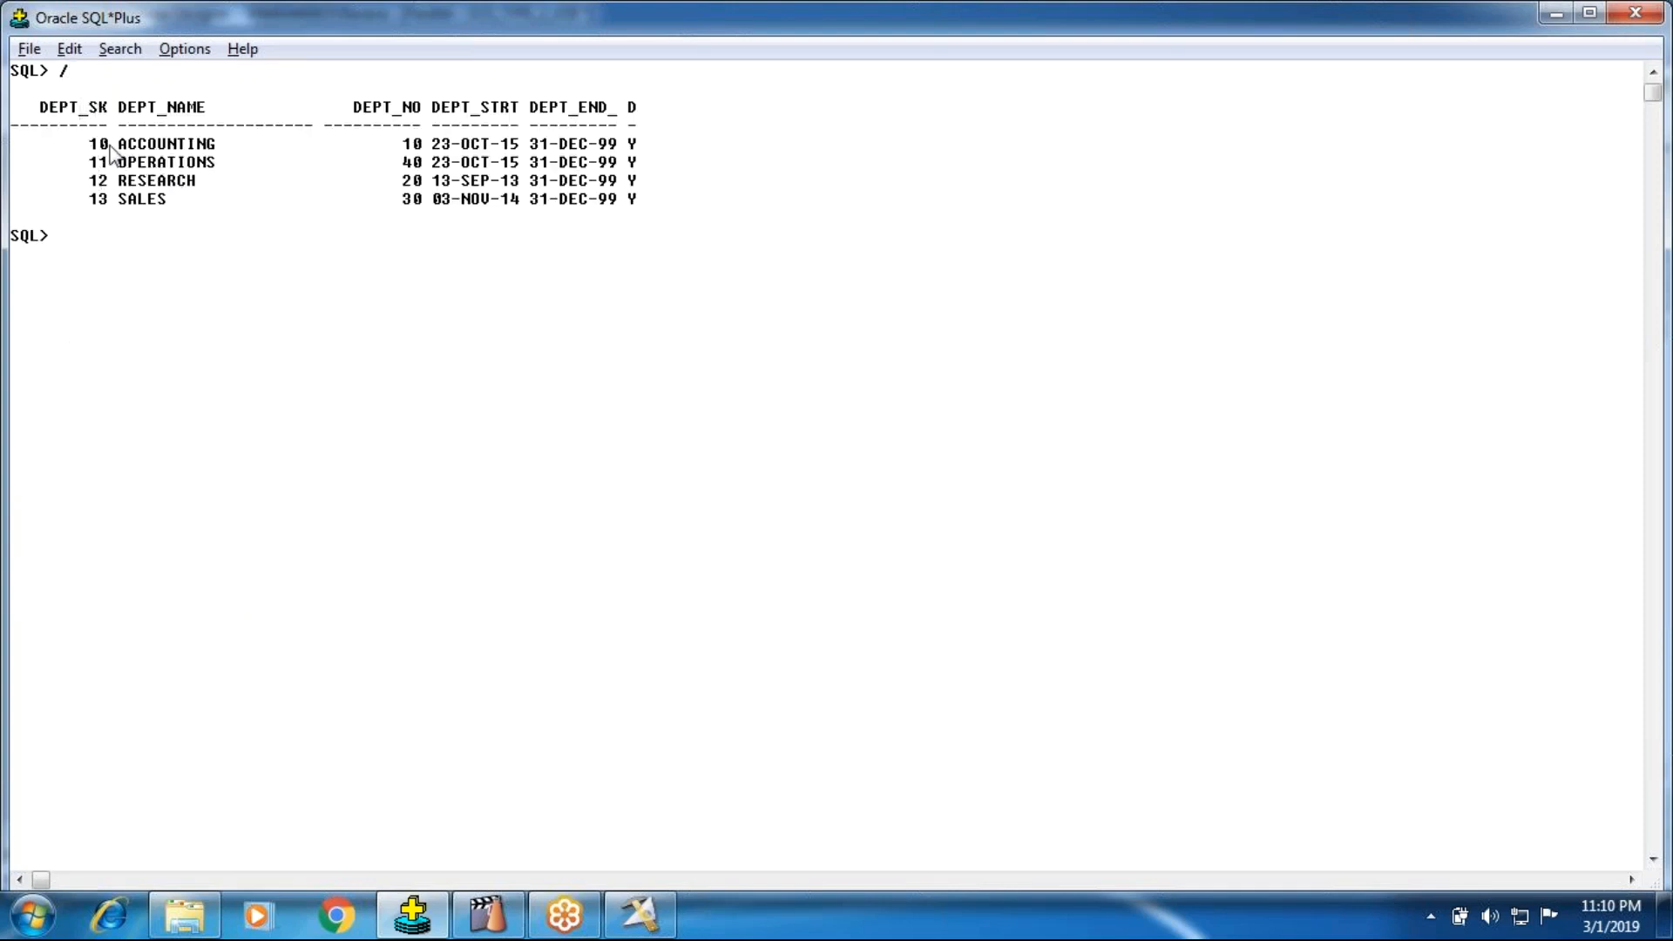
Step: Compare the DEPT_SK, DEPT_NO and date columns in the query output with the rows of the Dept_Src file
left_click_drag(89, 136, 115, 202)
left_click_drag(403, 143, 416, 201)
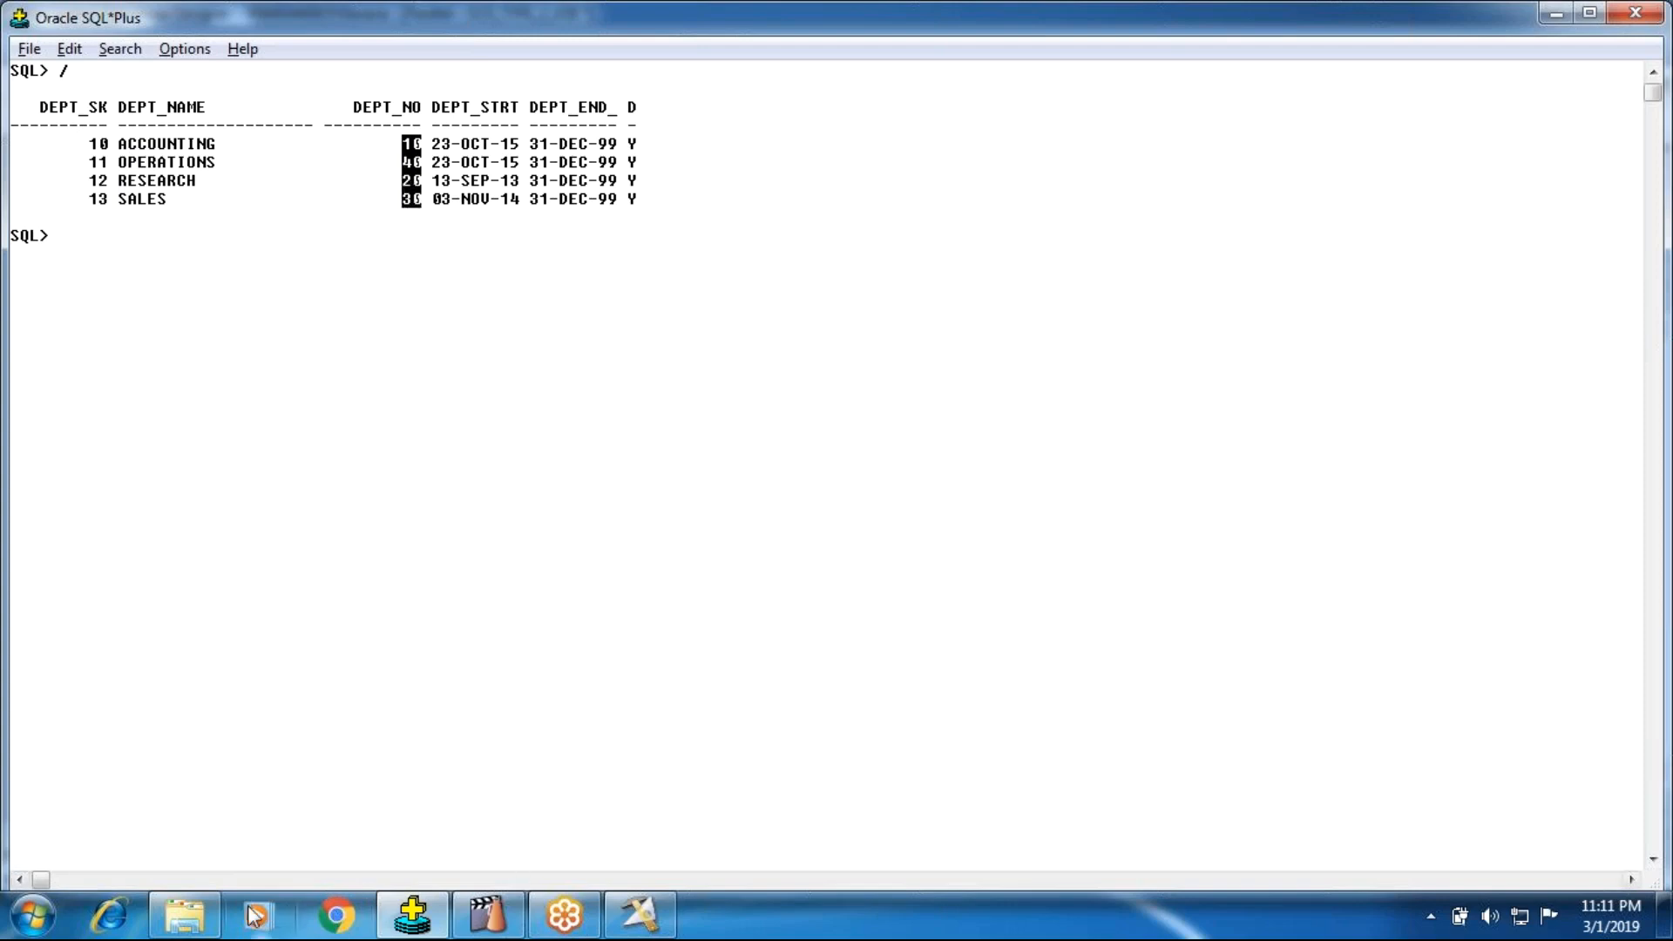
left_click(185, 915)
double_click(336, 601)
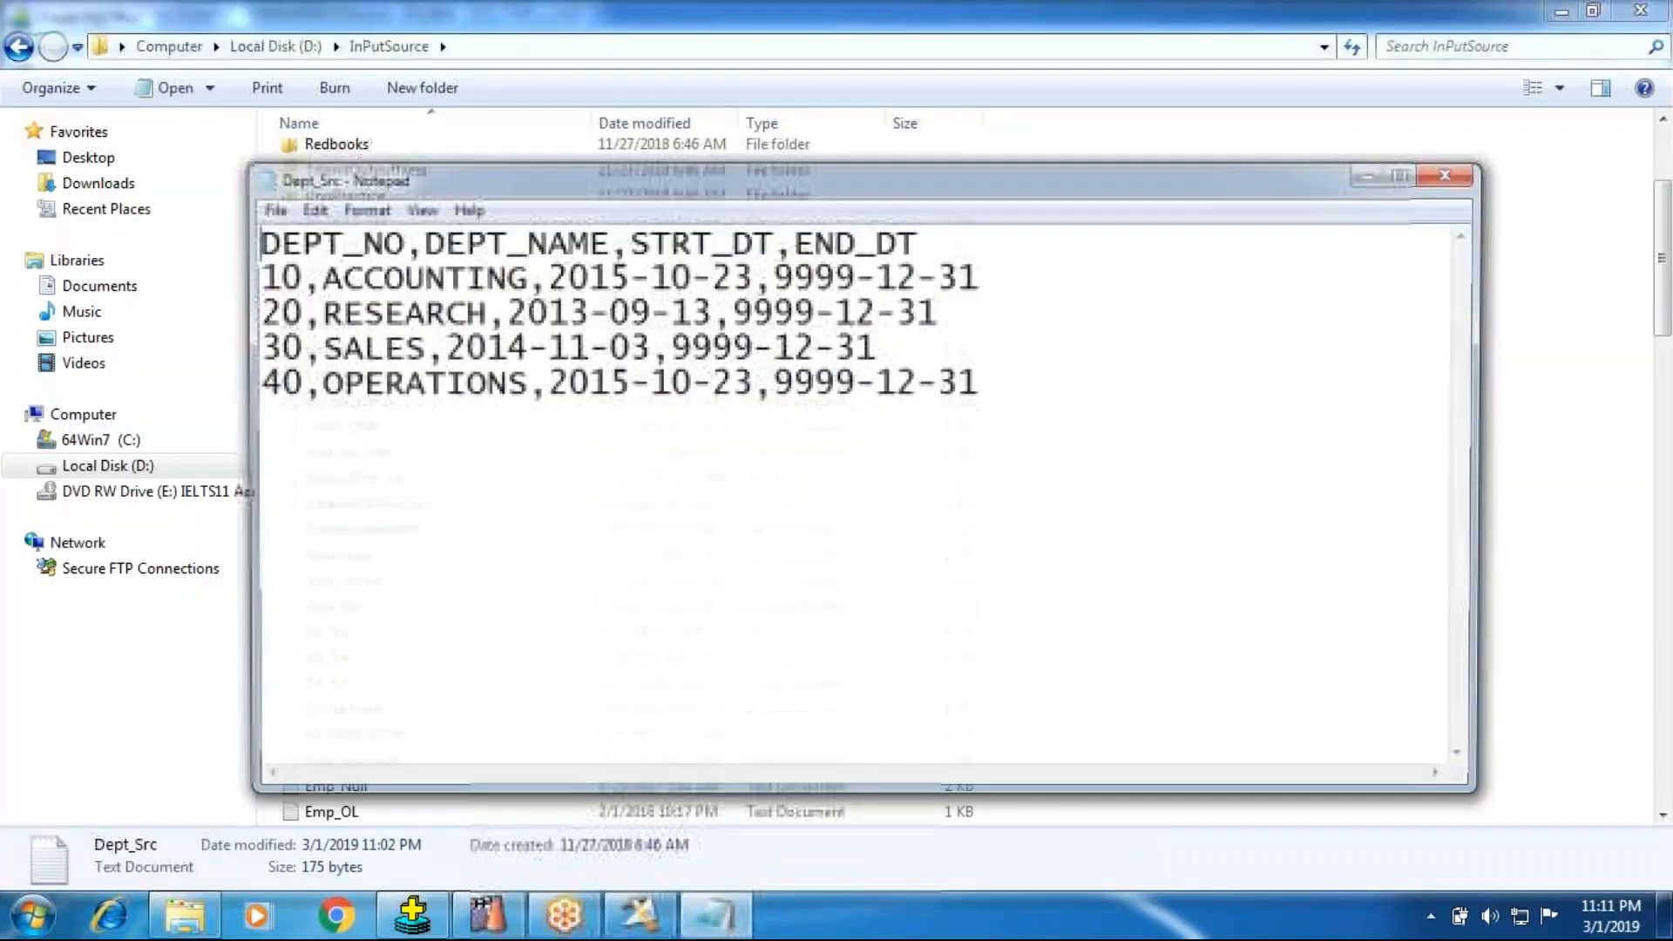
left_click(413, 915)
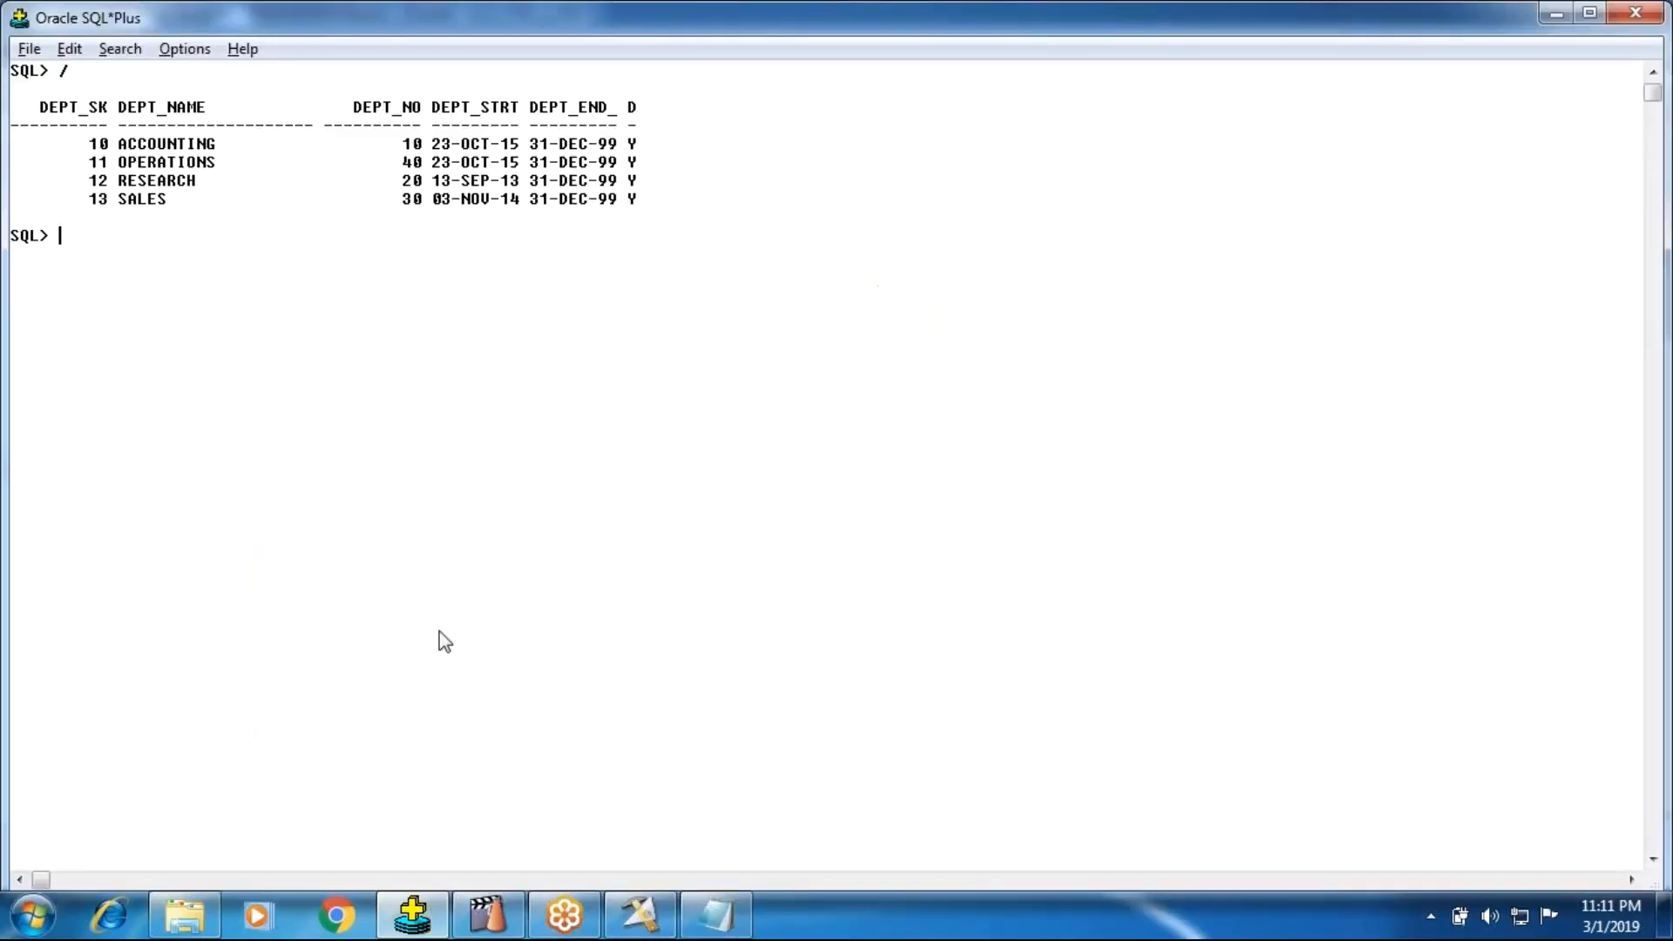
left_click(706, 913)
left_click_drag(418, 170, 266, 263)
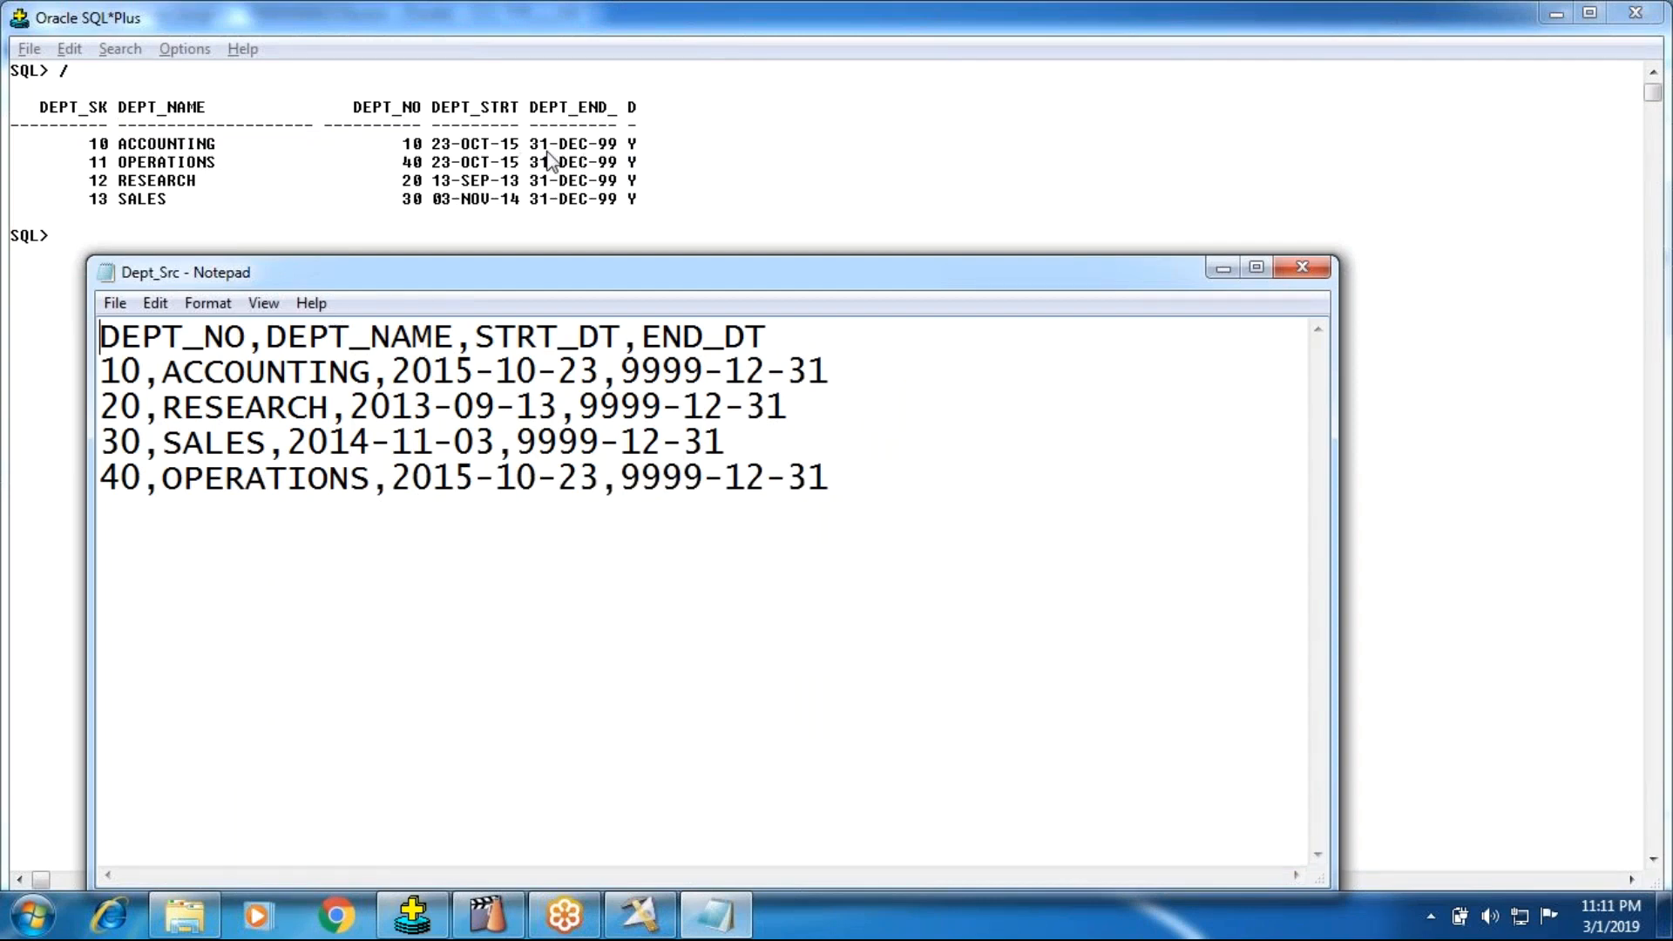
left_click(456, 145)
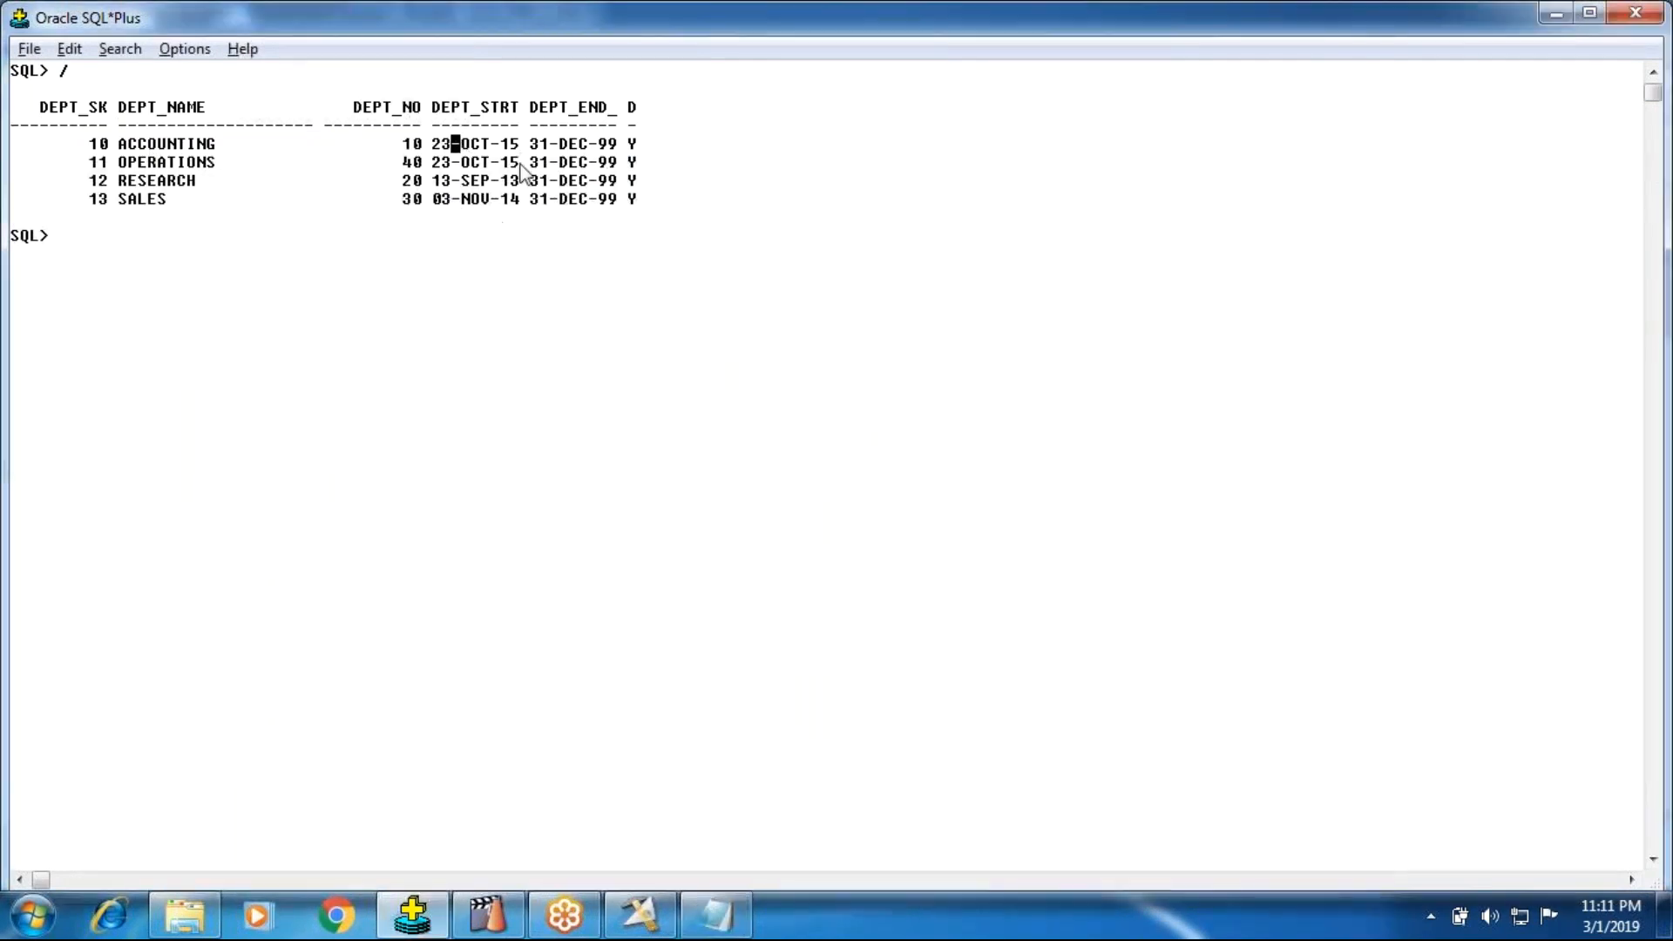
left_click(719, 913)
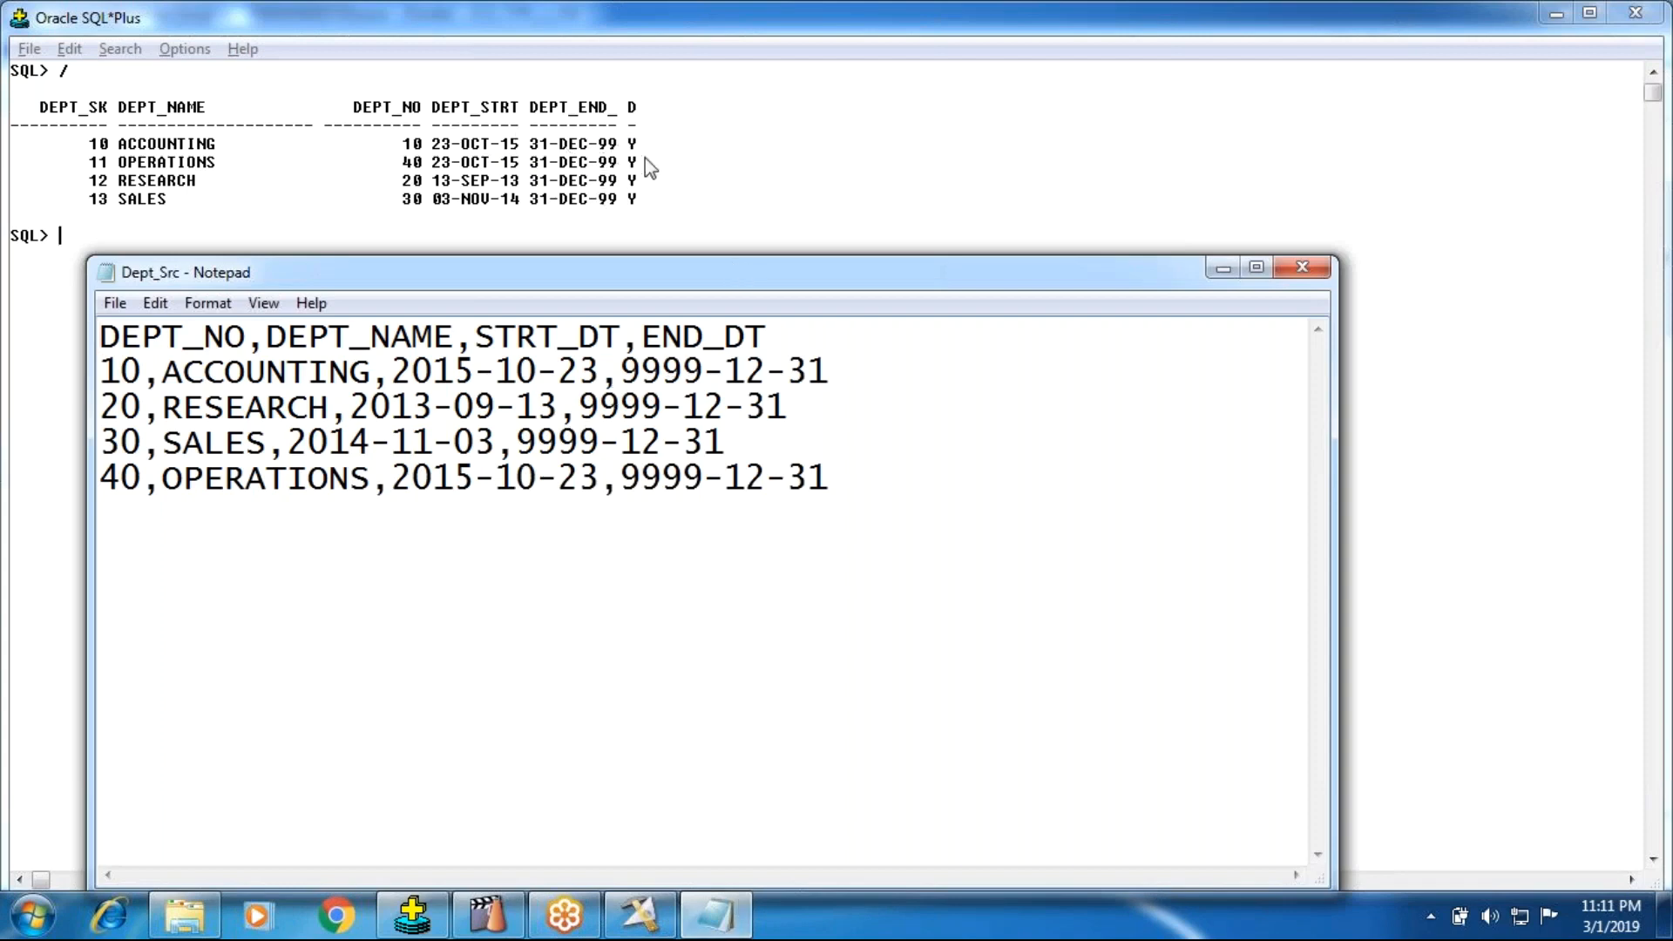
left_click(1223, 269)
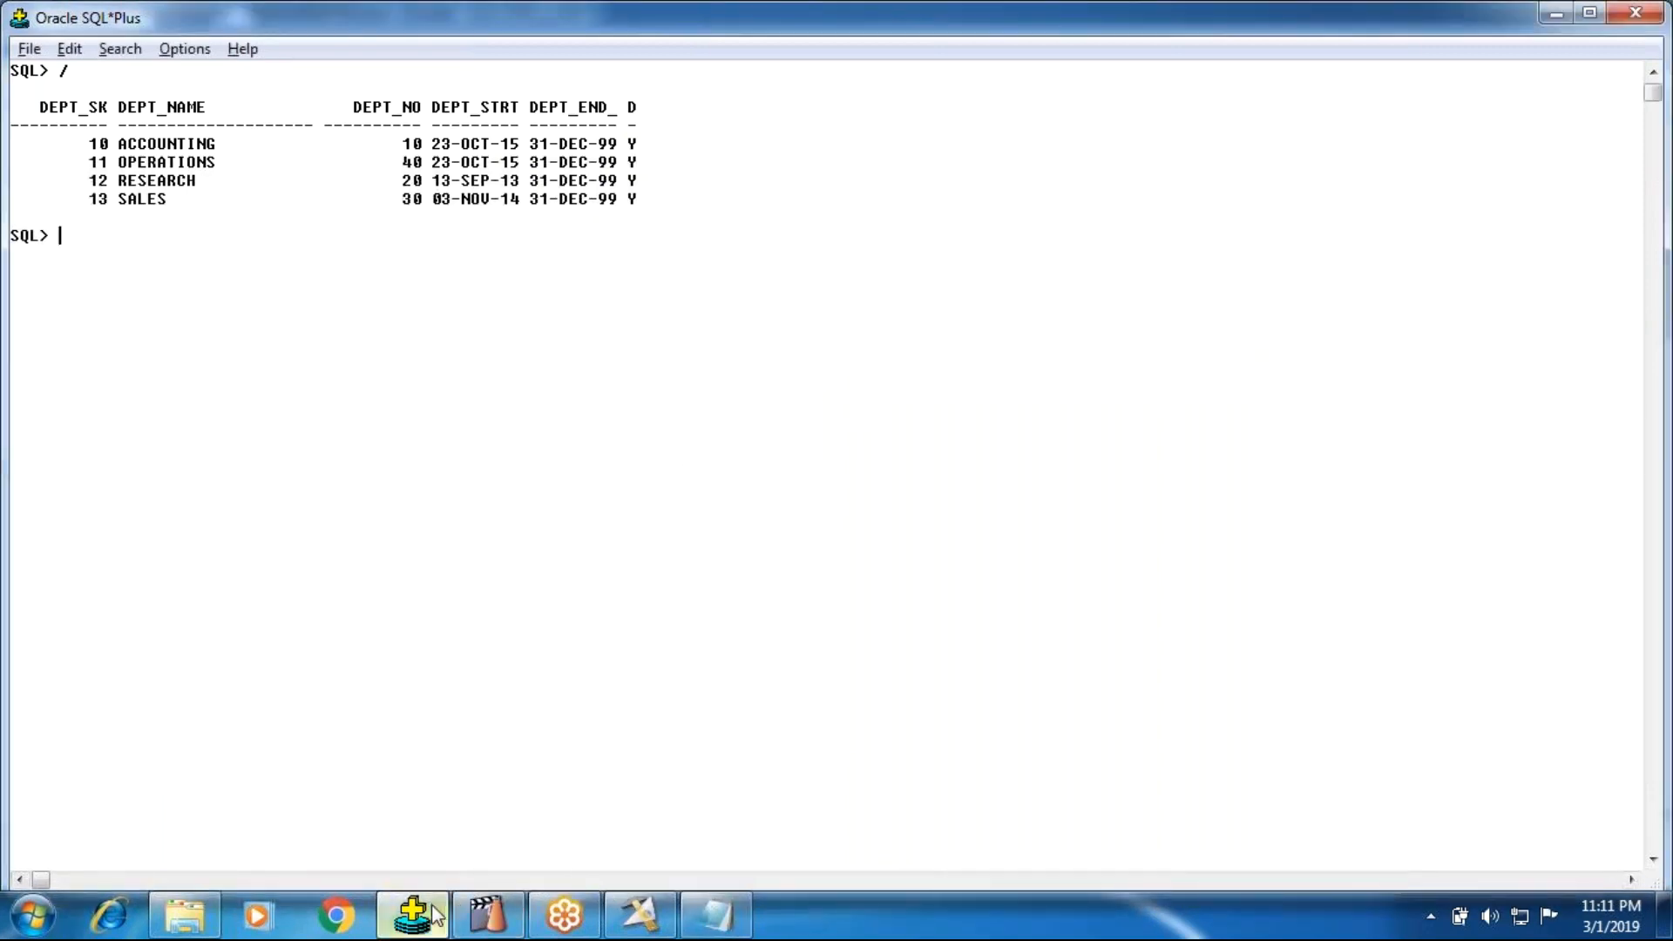
Step: Return to DataStage Designer and examine the link row counts and the source, insert and update Oracle connectors
left_click(184, 915)
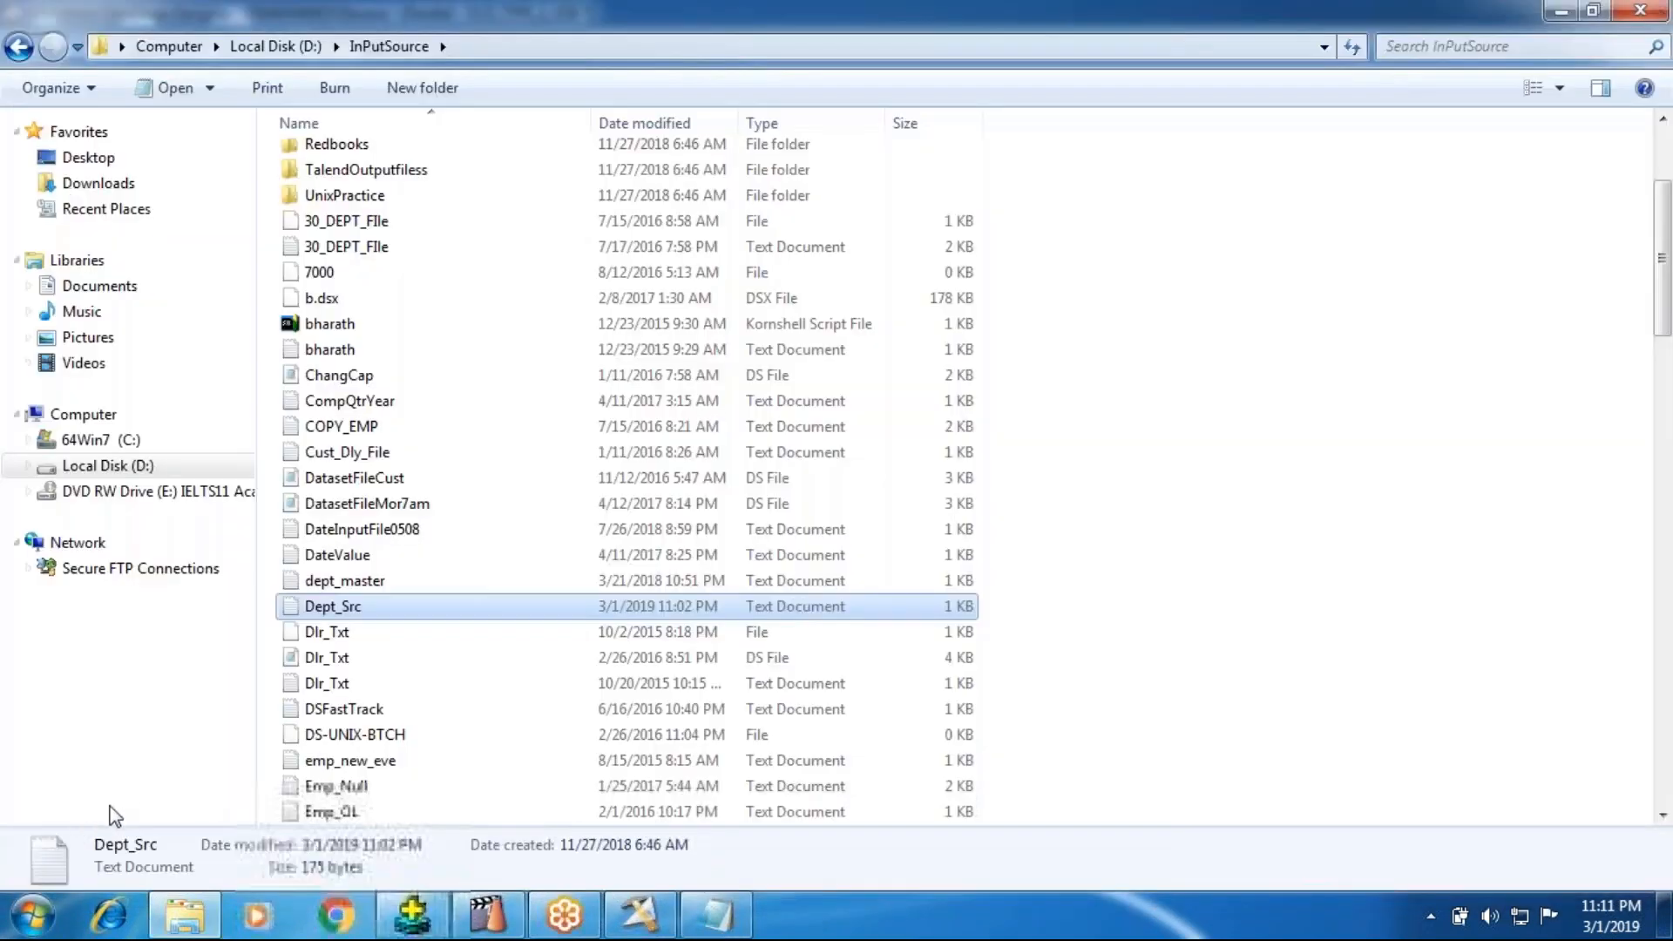
left_click(641, 915)
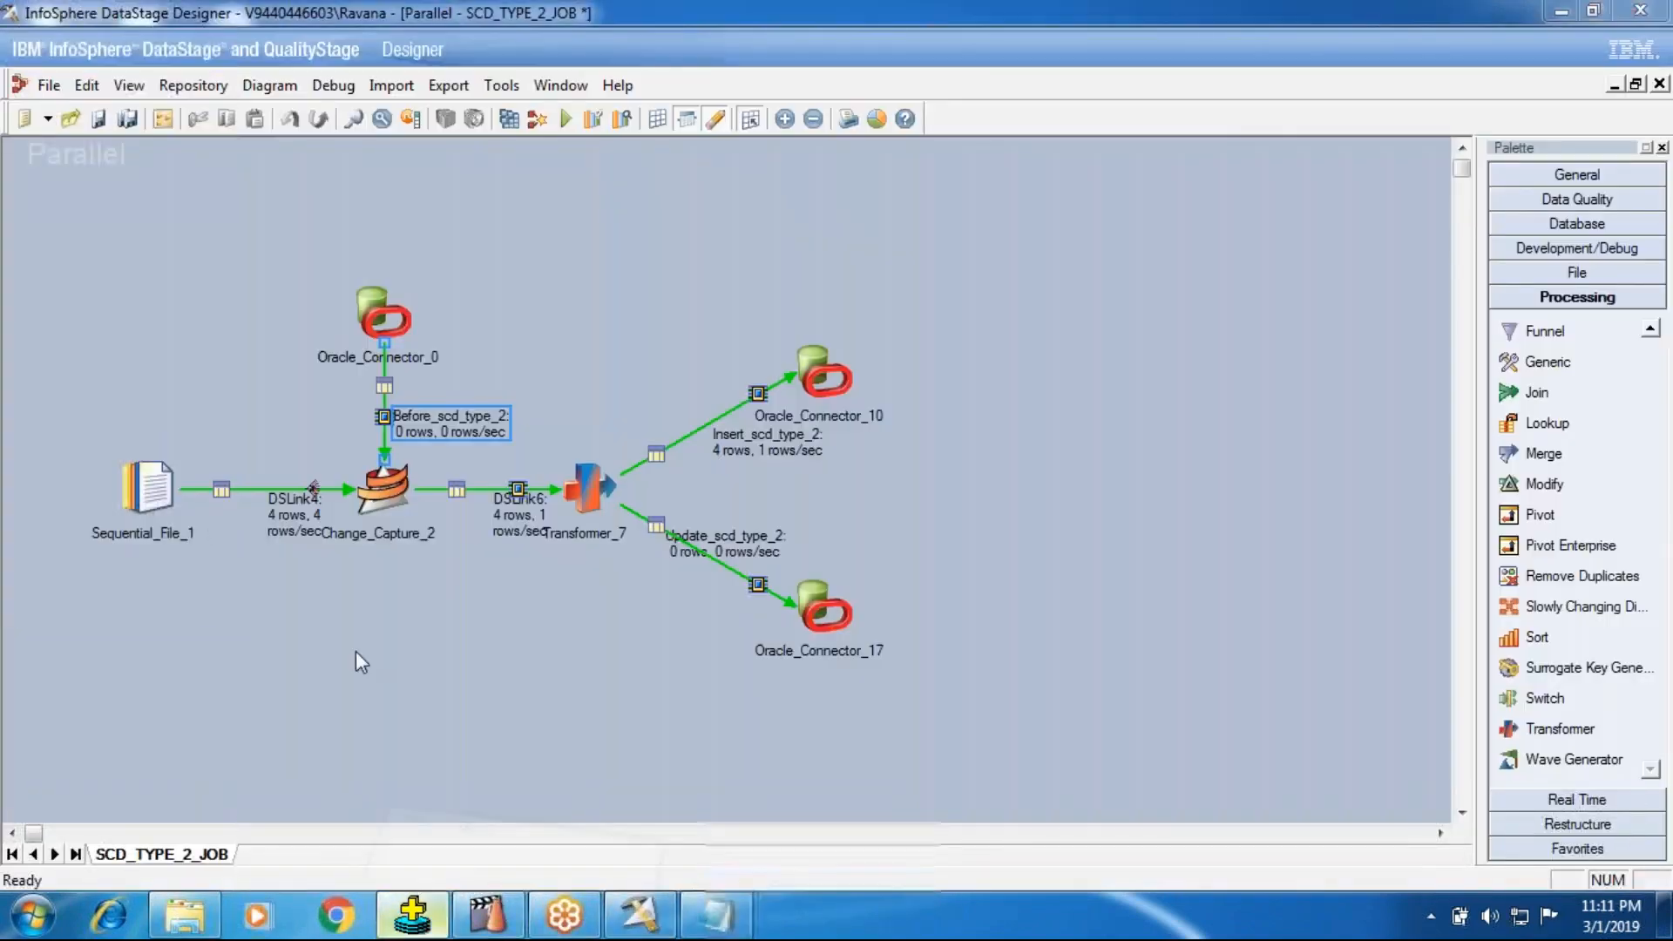
left_click(412, 915)
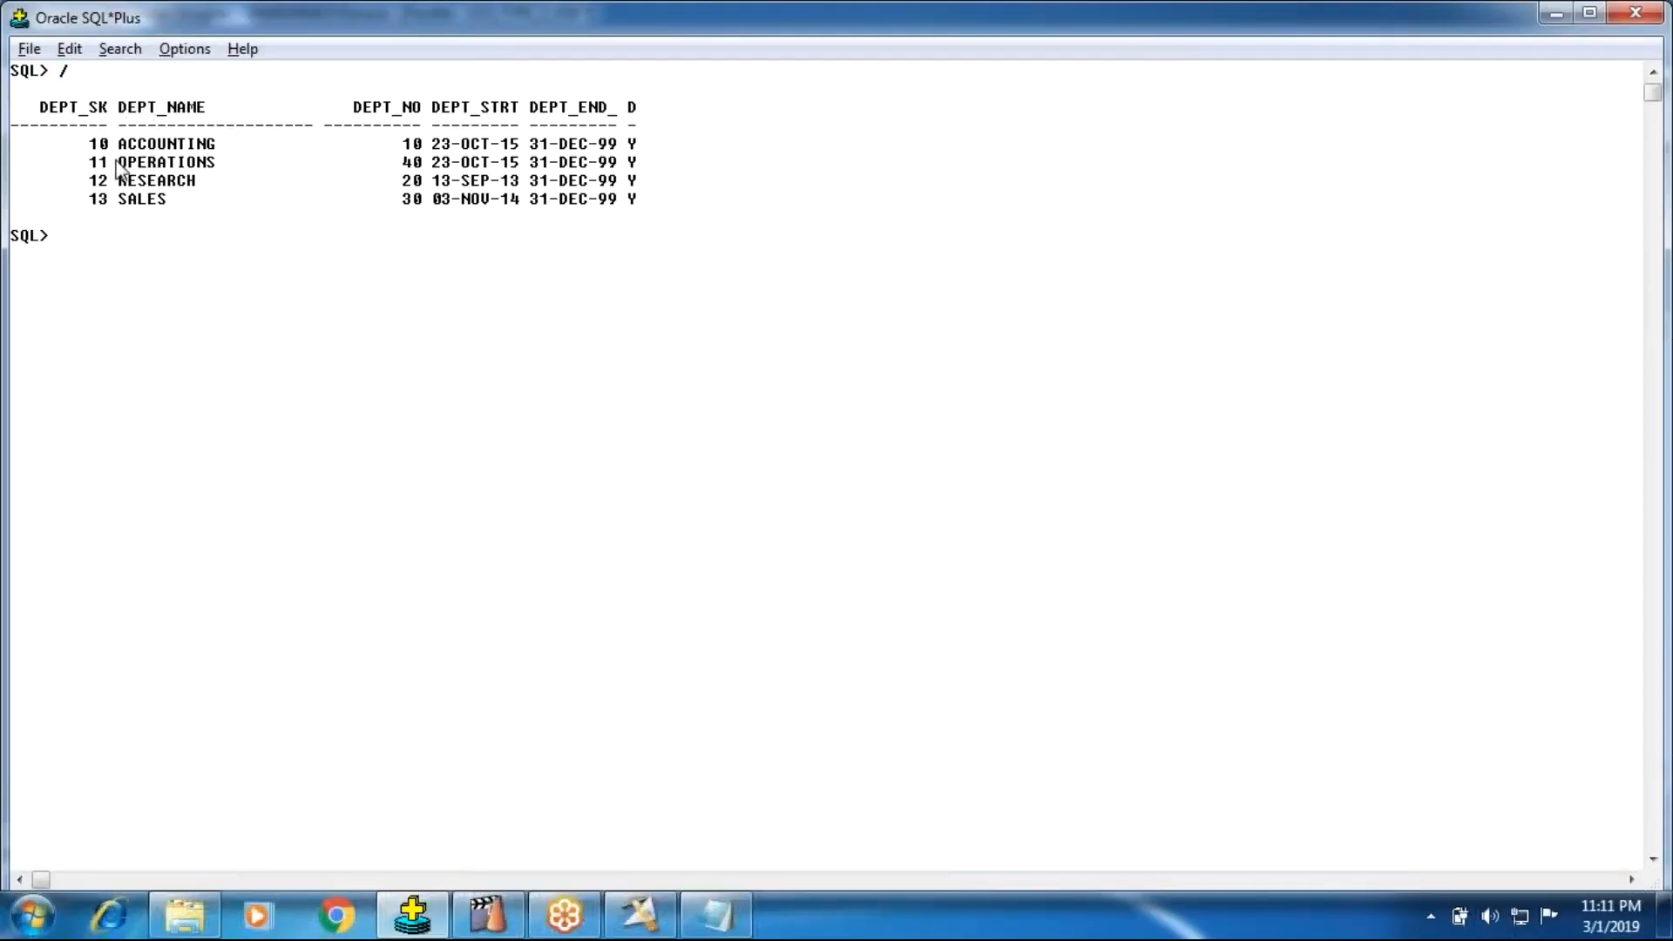
left_click(641, 915)
left_click(404, 336)
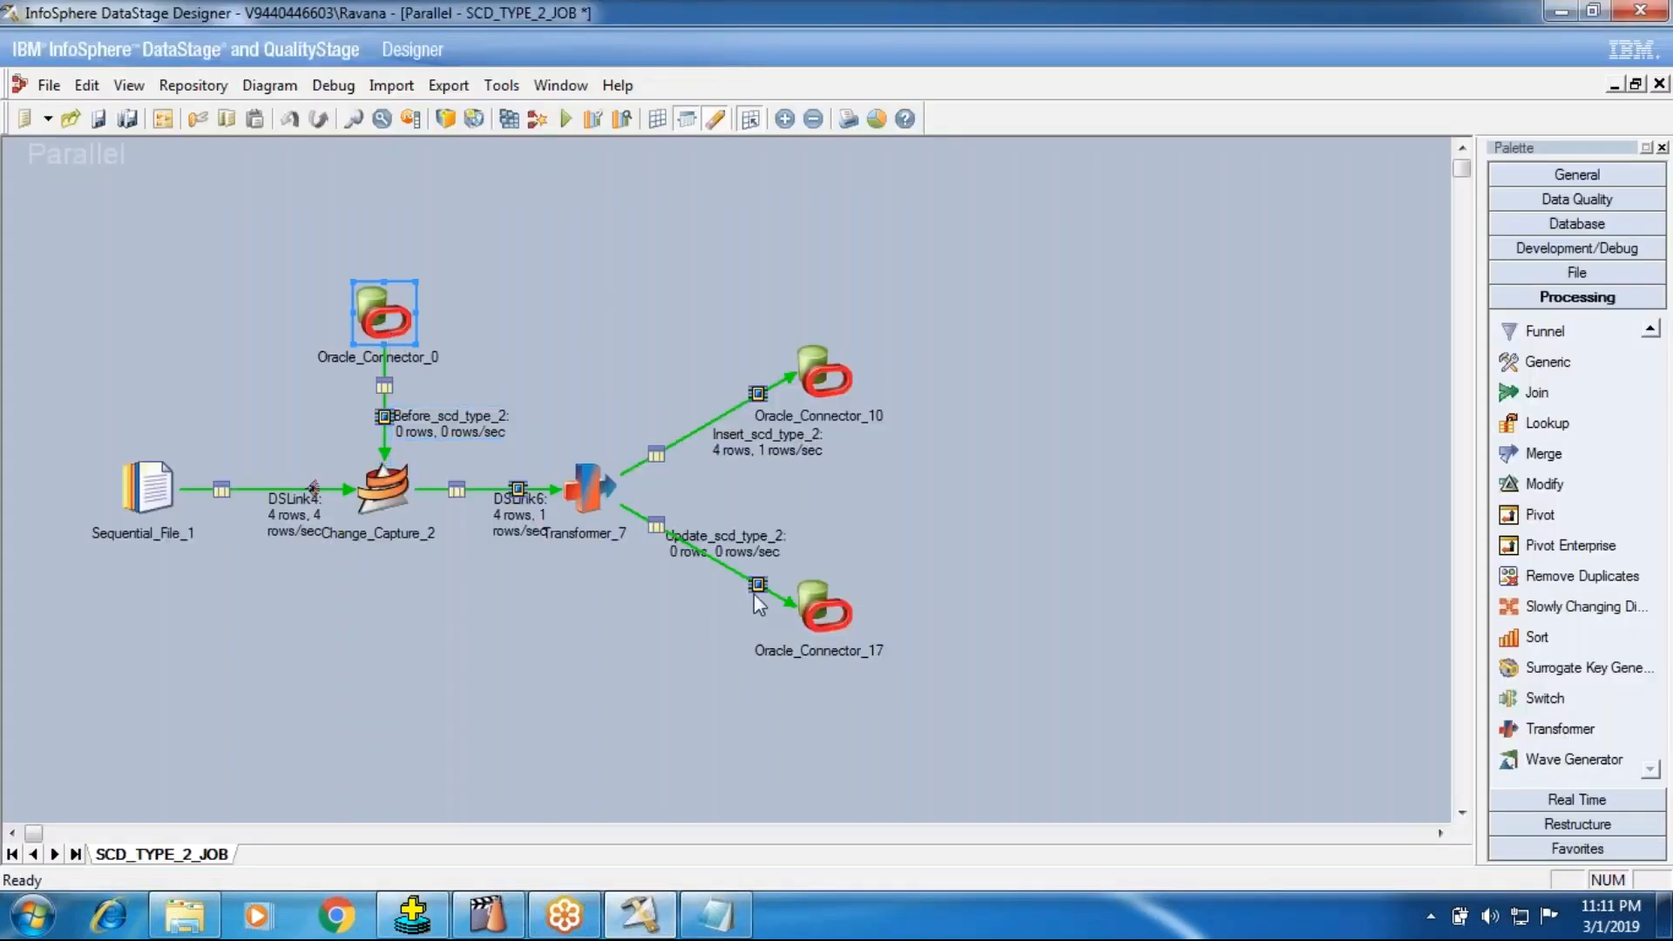
left_click(797, 593)
left_click(824, 378)
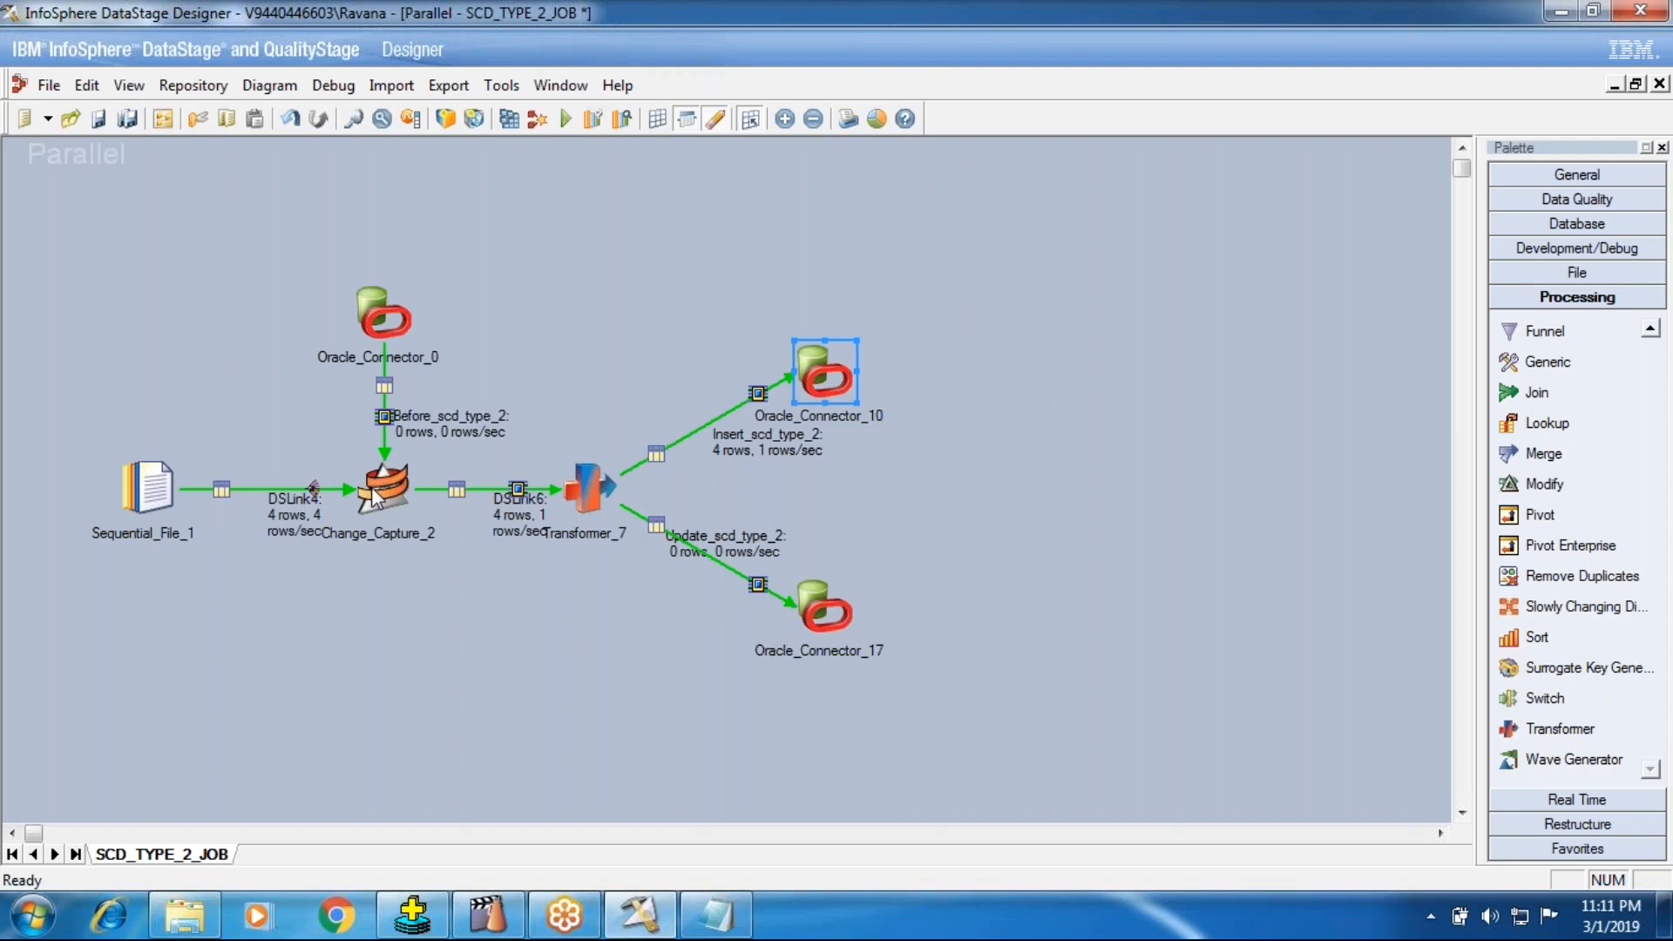
Step: Examine the Insert_scd_type_2 and Update_scd_type_2 output links of Transformer_7, including the update constraint and derivations
double_click(584, 492)
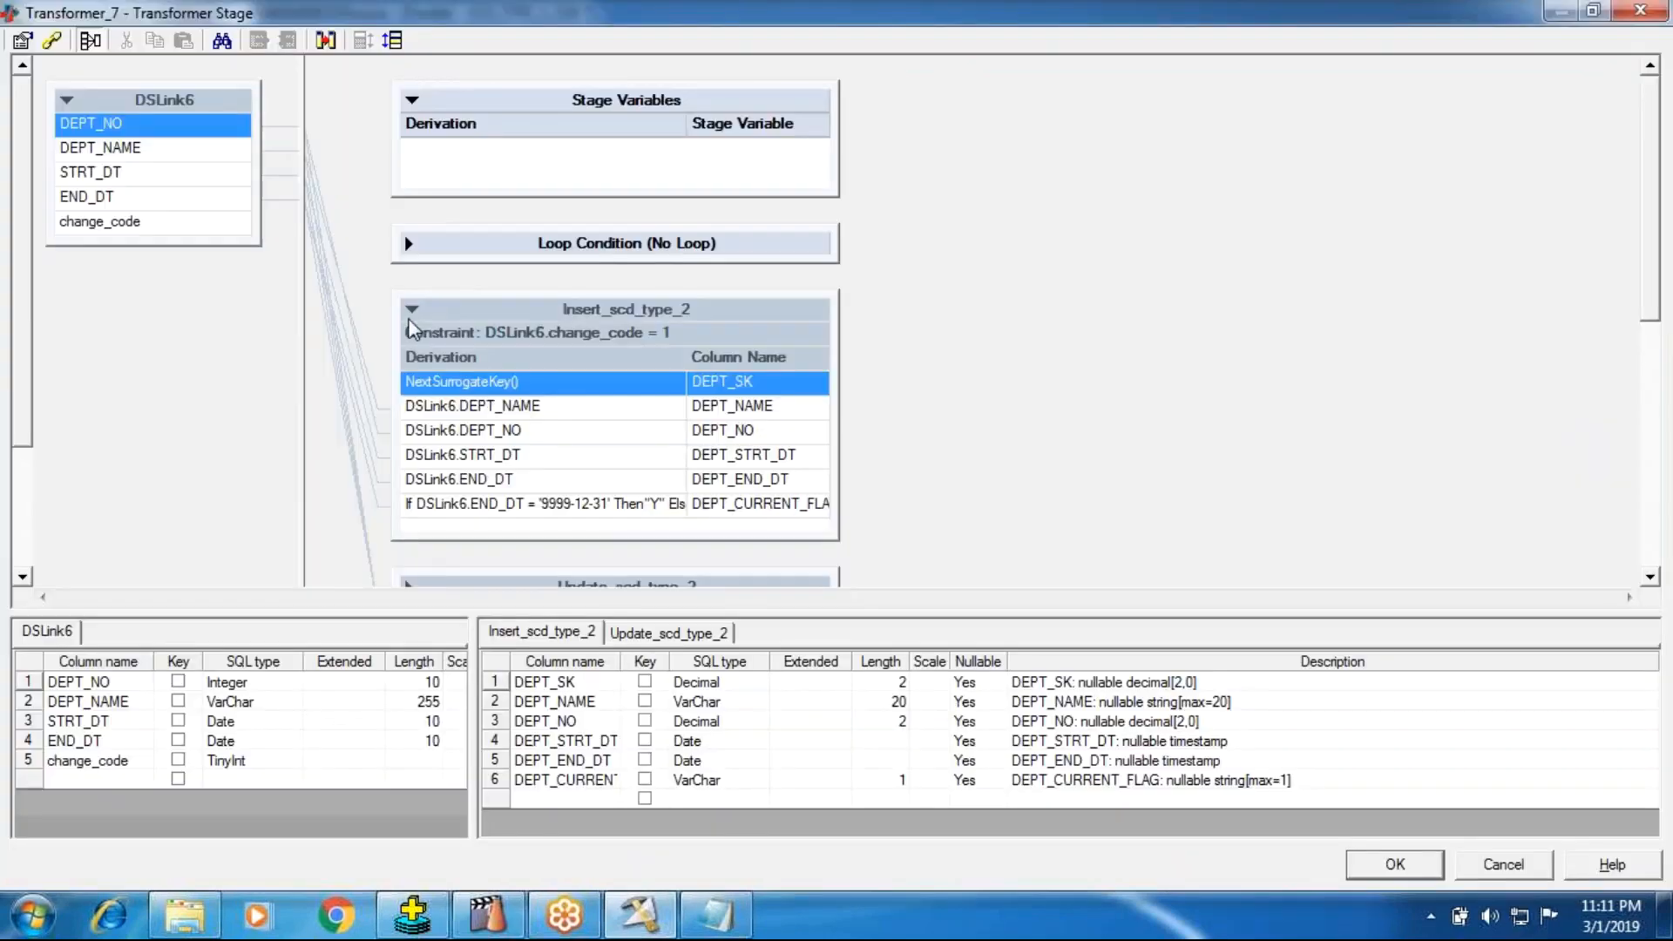
left_click(411, 319)
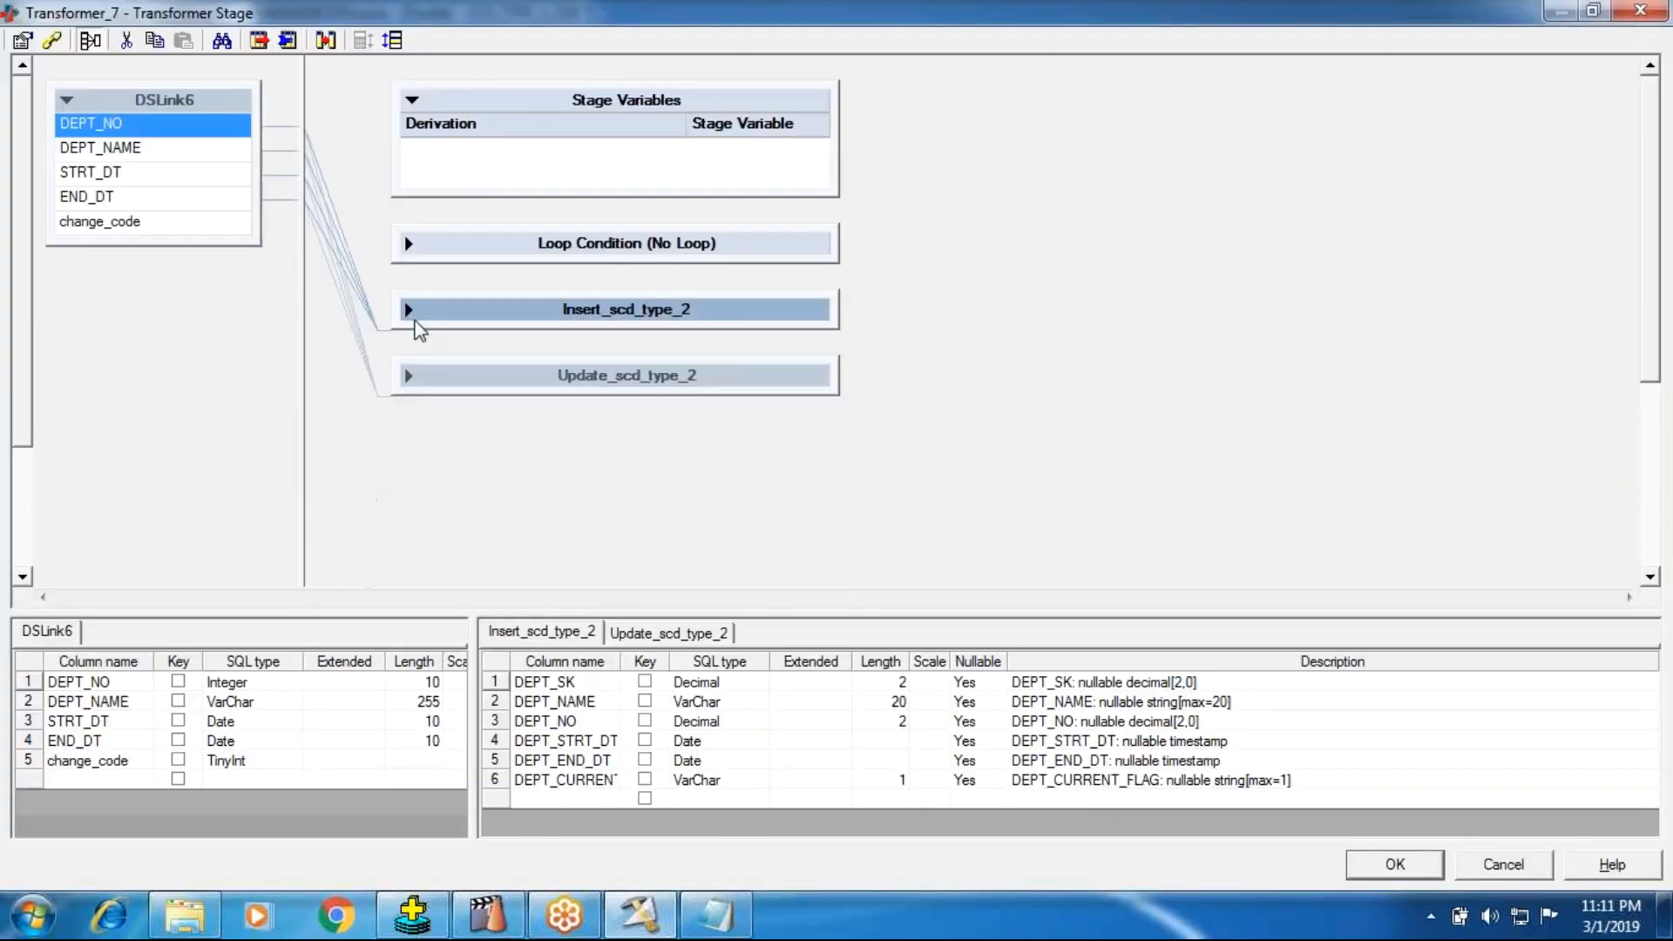
left_click(414, 370)
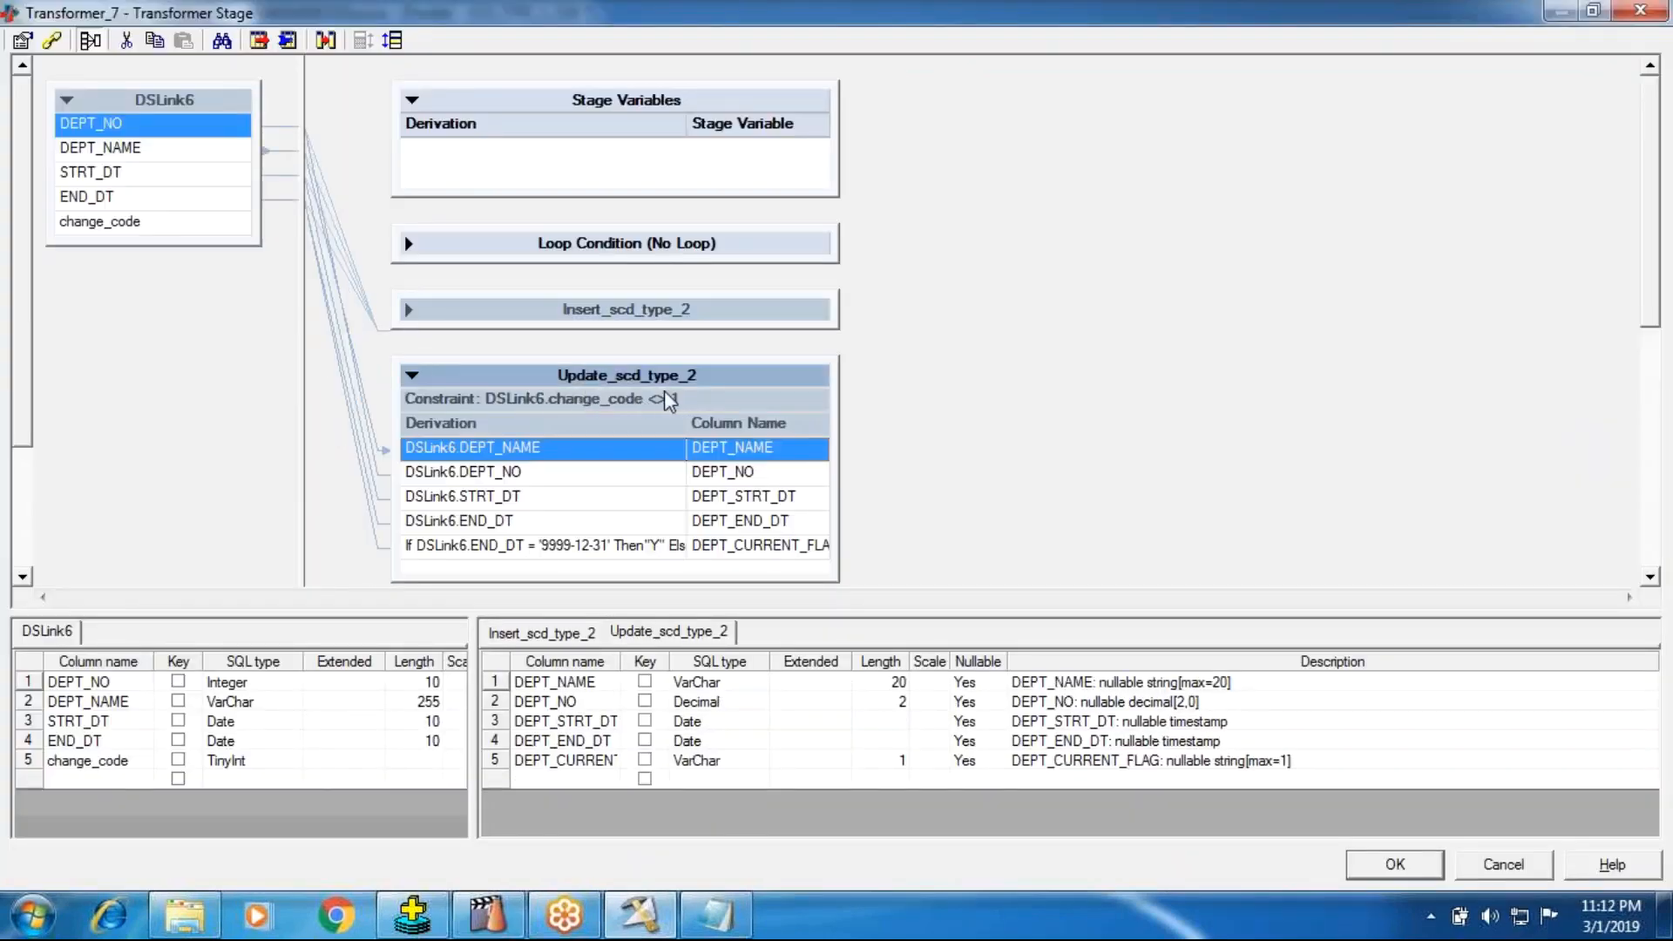
left_click(1362, 862)
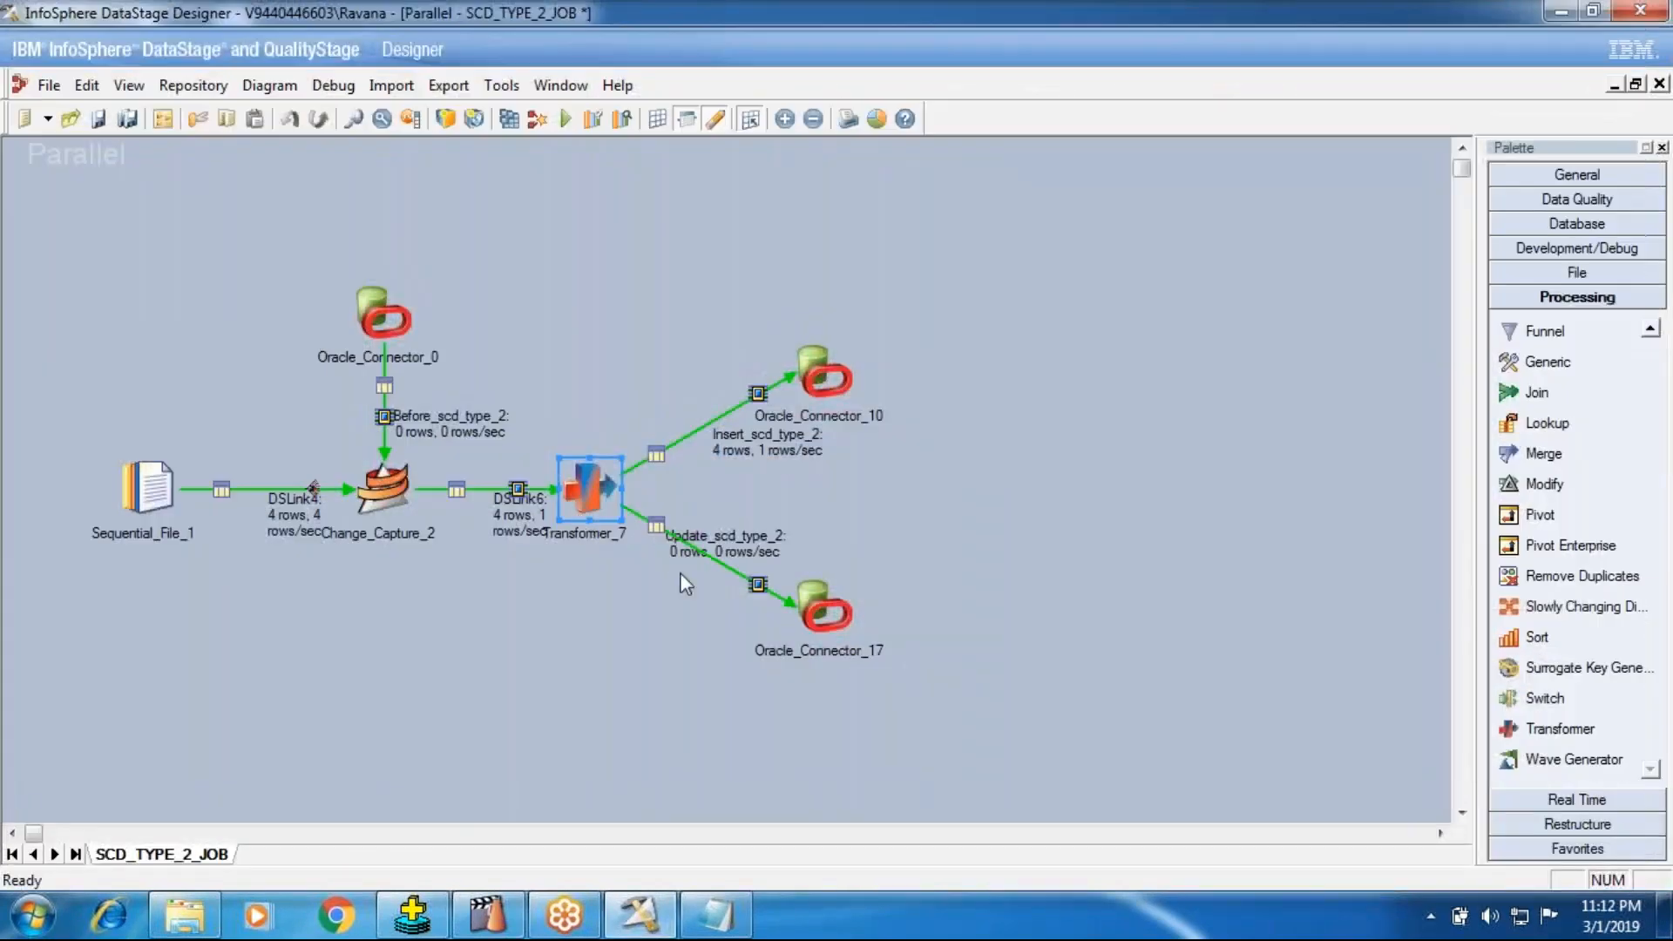
Step: Examine the full update statement of Oracle_Connector_17 and the change keys of Change_Capture_2
double_click(821, 612)
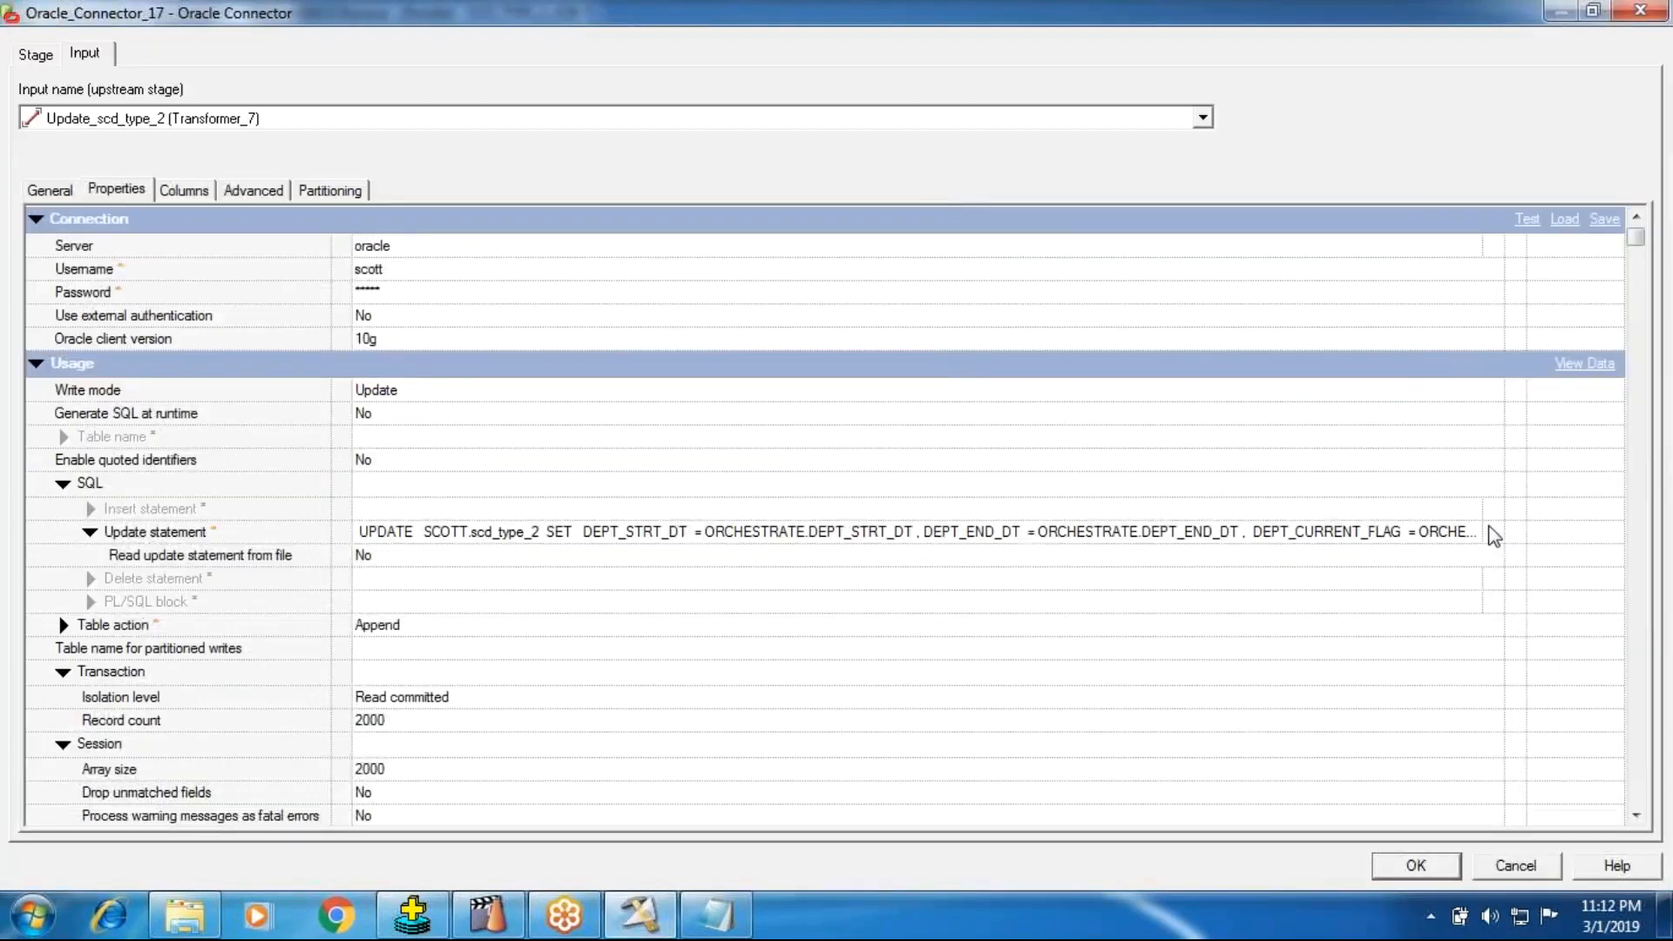
left_click(1494, 531)
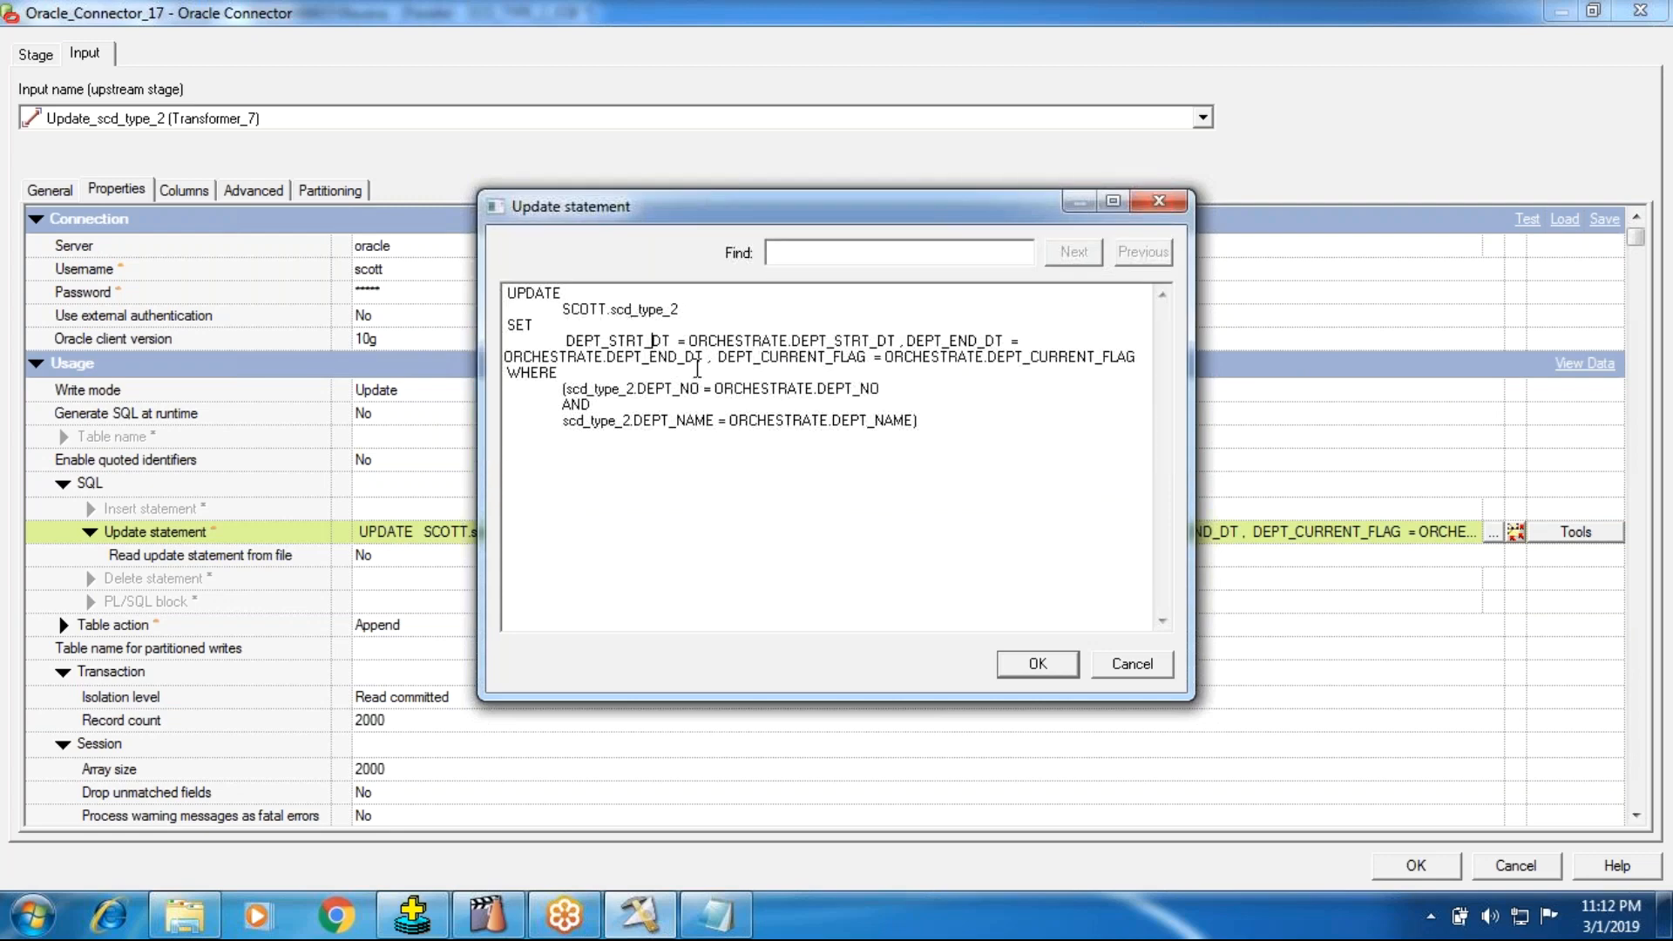
left_click(558, 379)
left_click(673, 388)
left_click(1038, 666)
left_click(1416, 866)
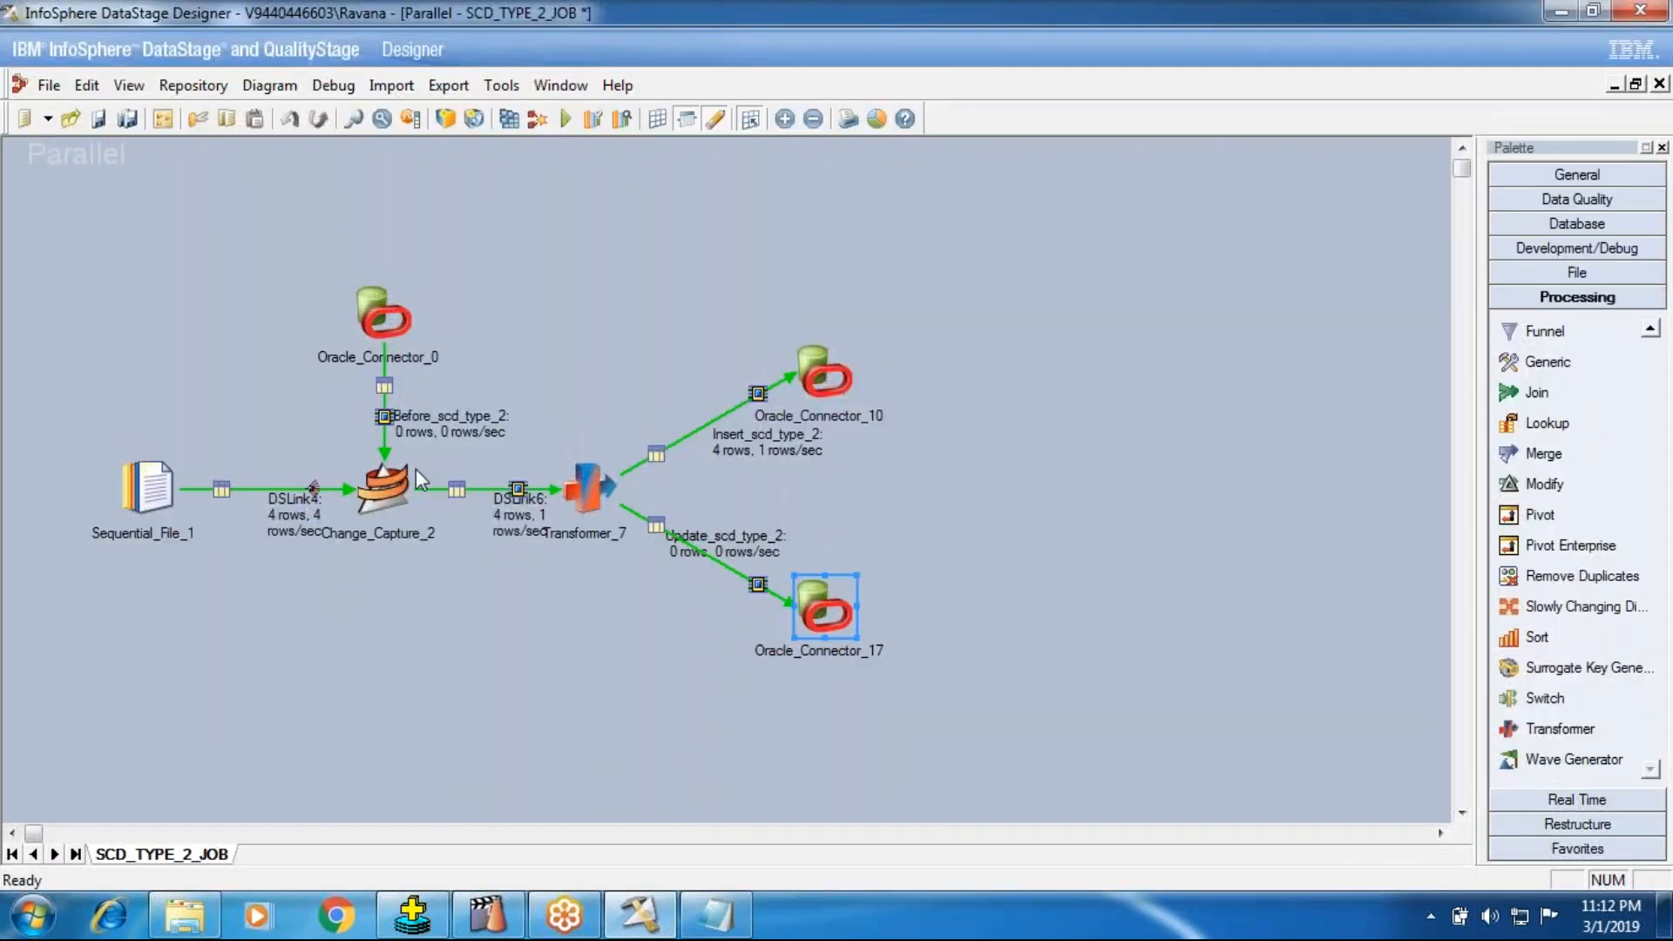
left_click(410, 469)
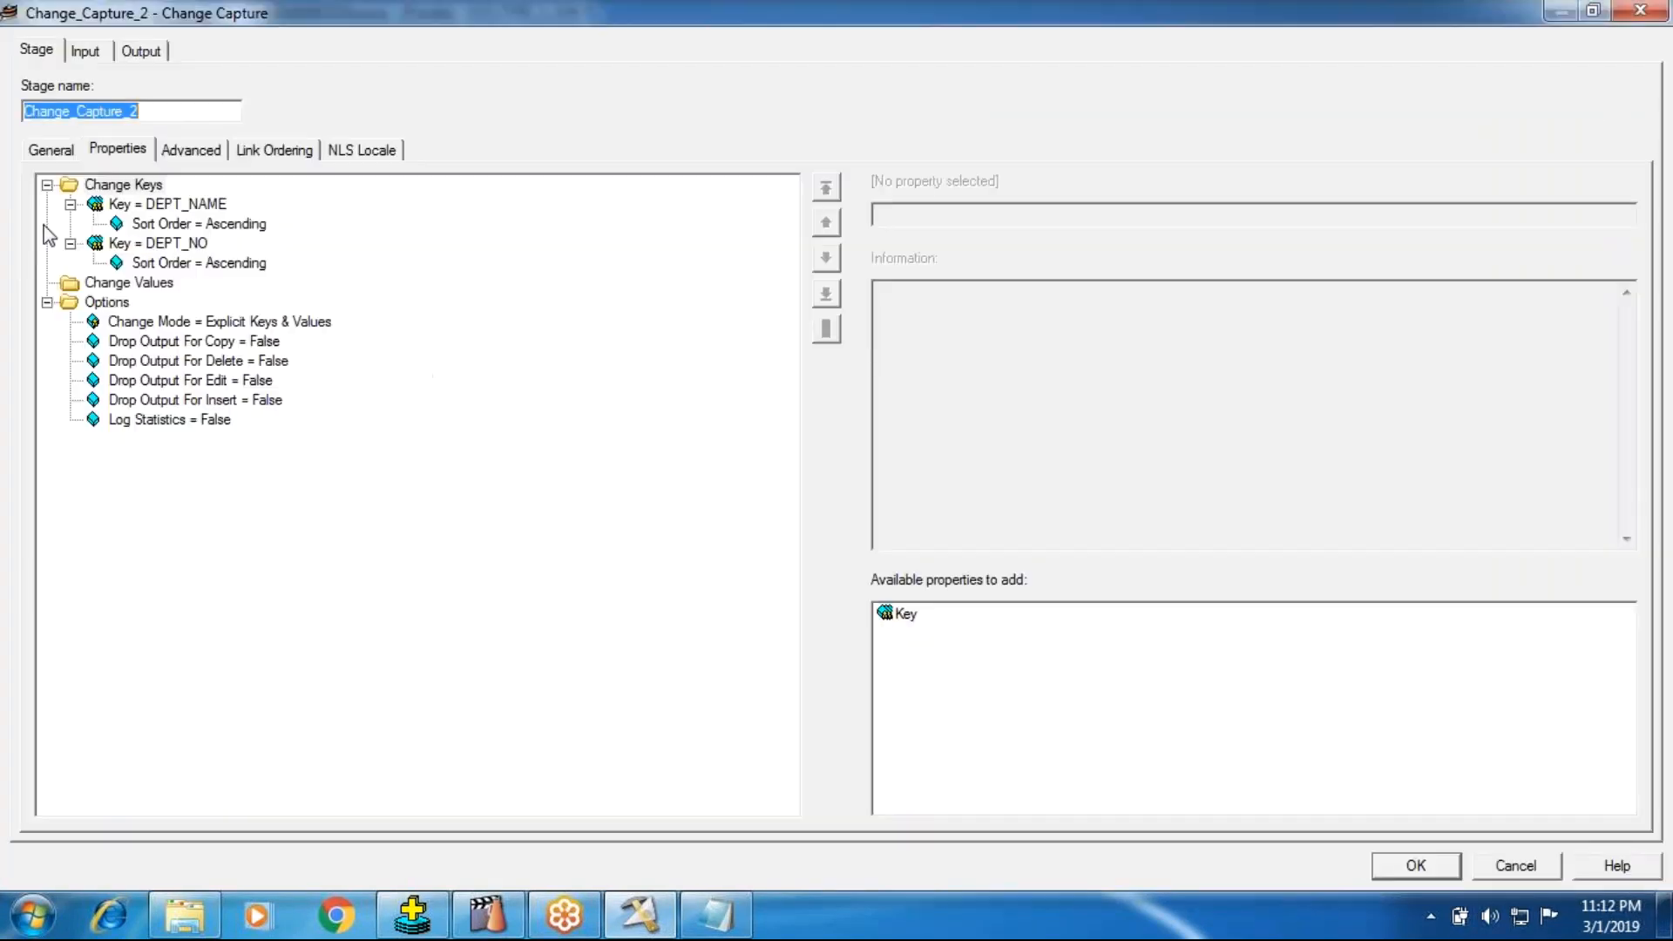
left_click(1395, 869)
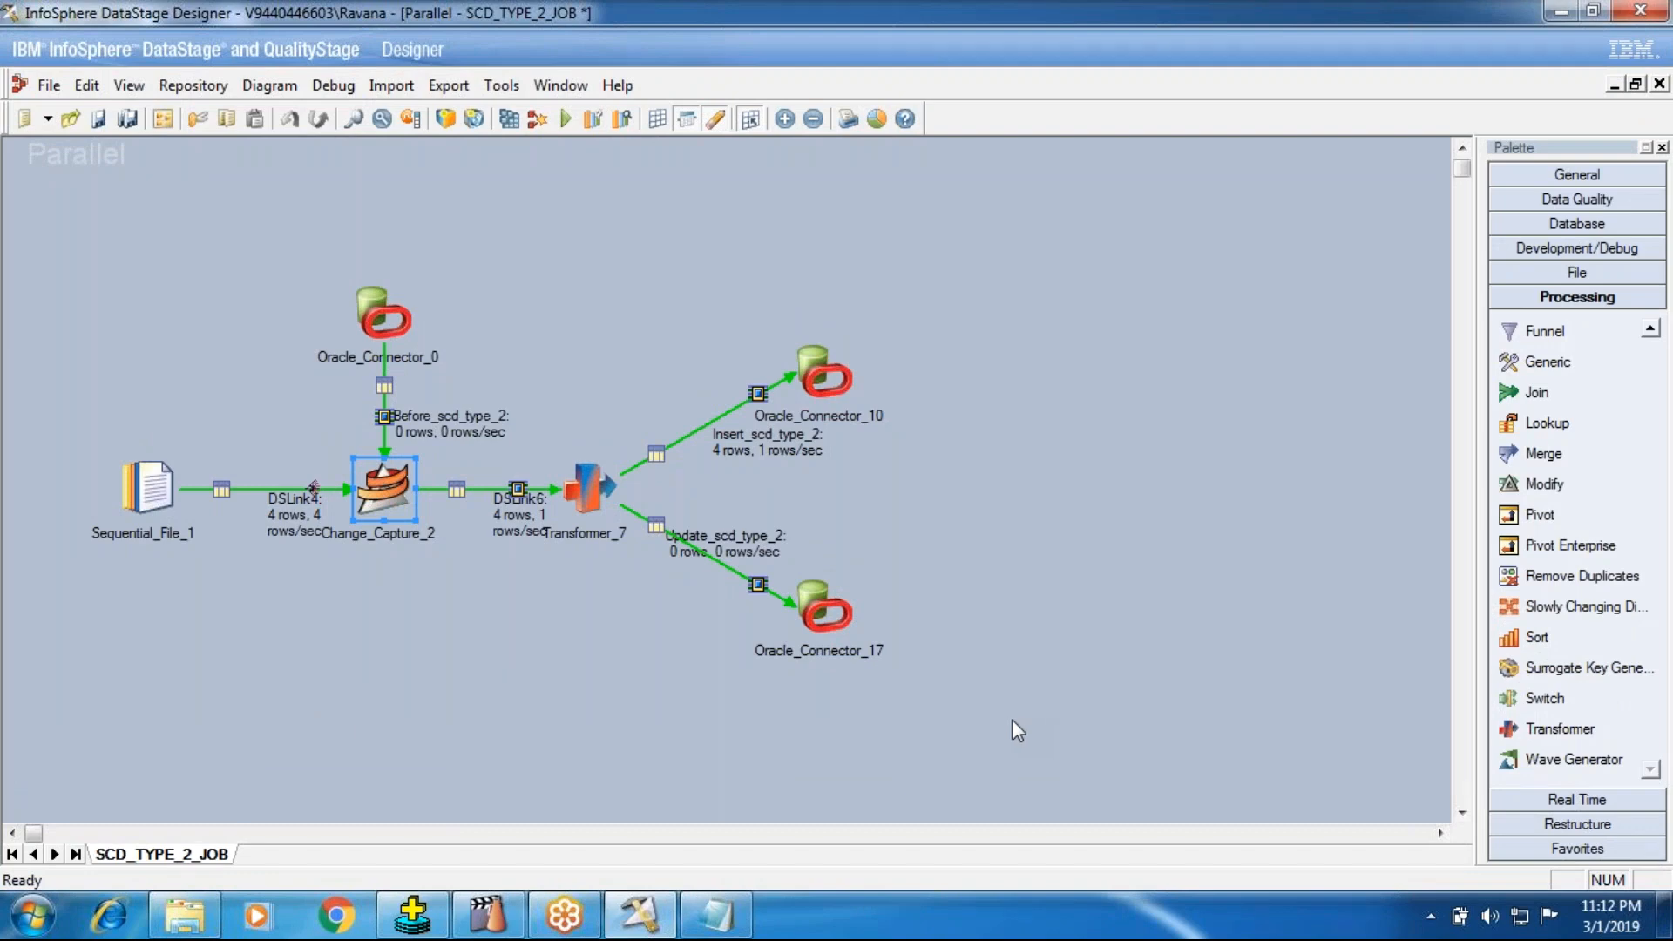
Step: Save and compile SCD_TYPE_2_JOB, and rerun the last query with / in SQL*Plus during the compilation
left_click(509, 119)
key("Return")
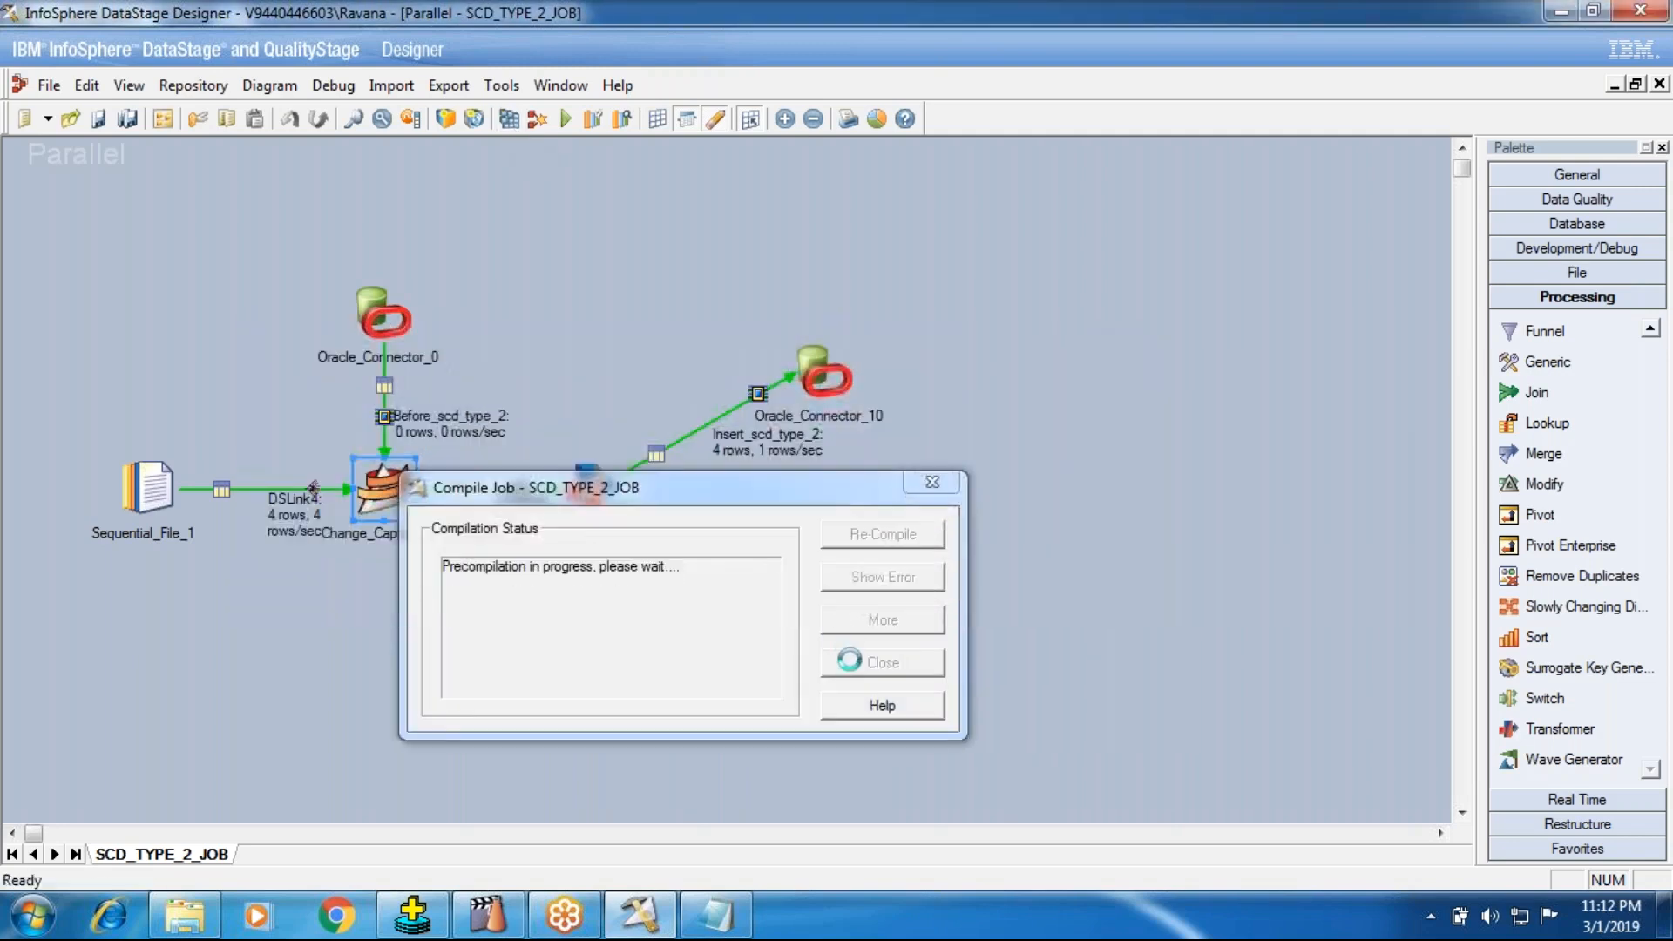
left_click(412, 915)
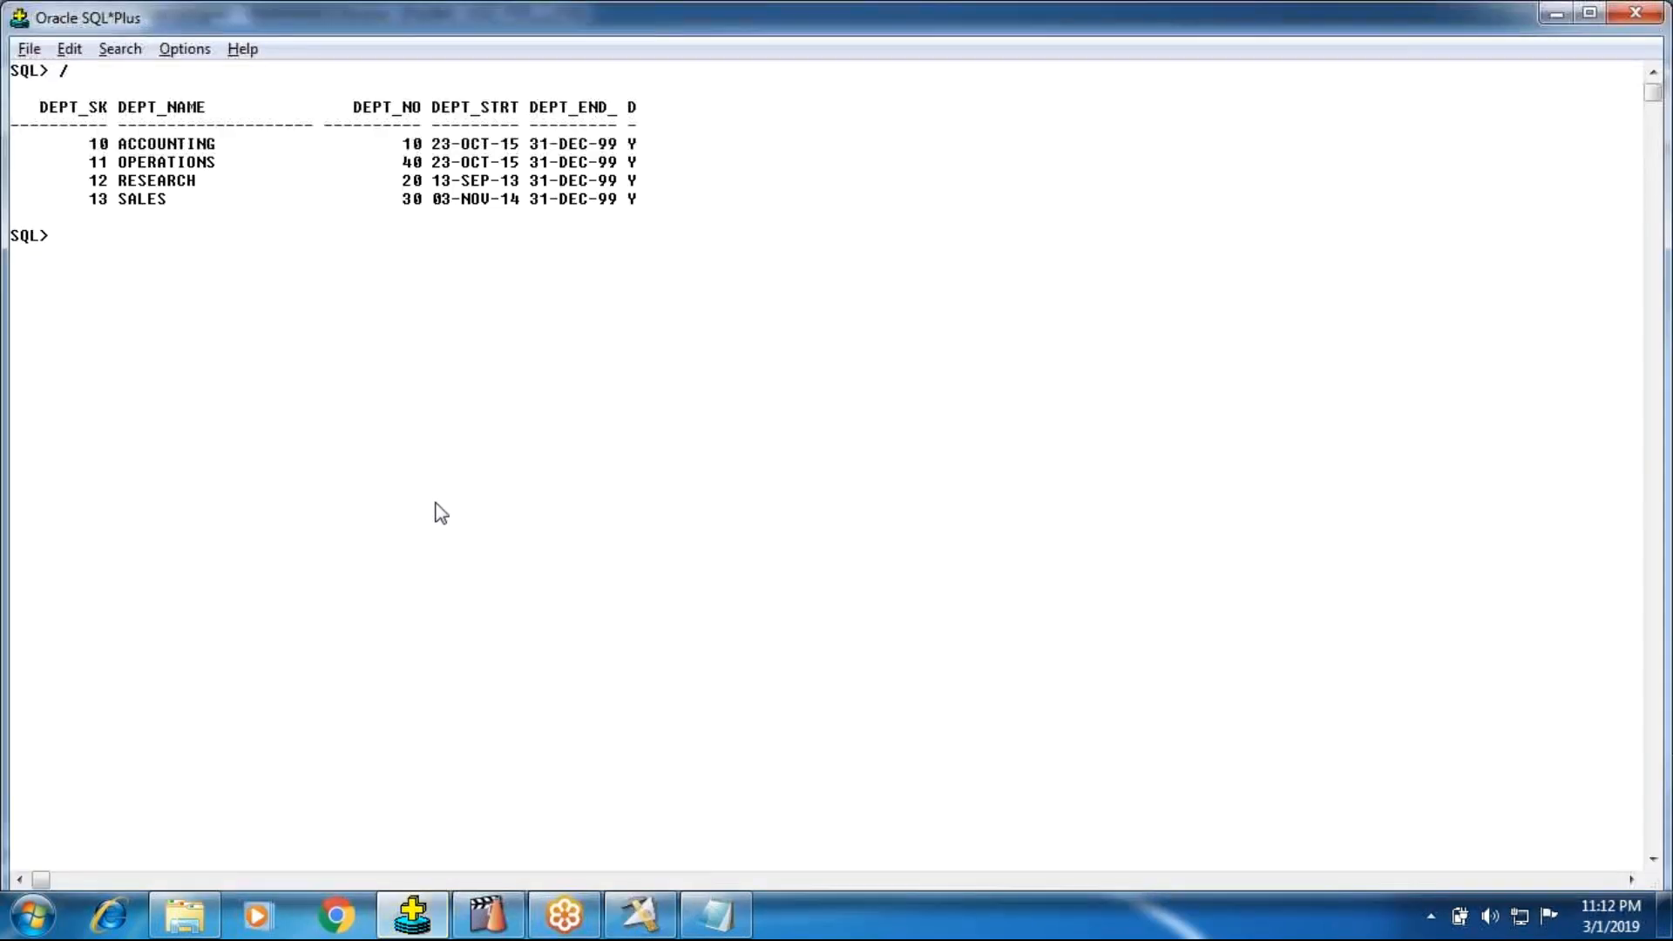
type("/")
key("Return")
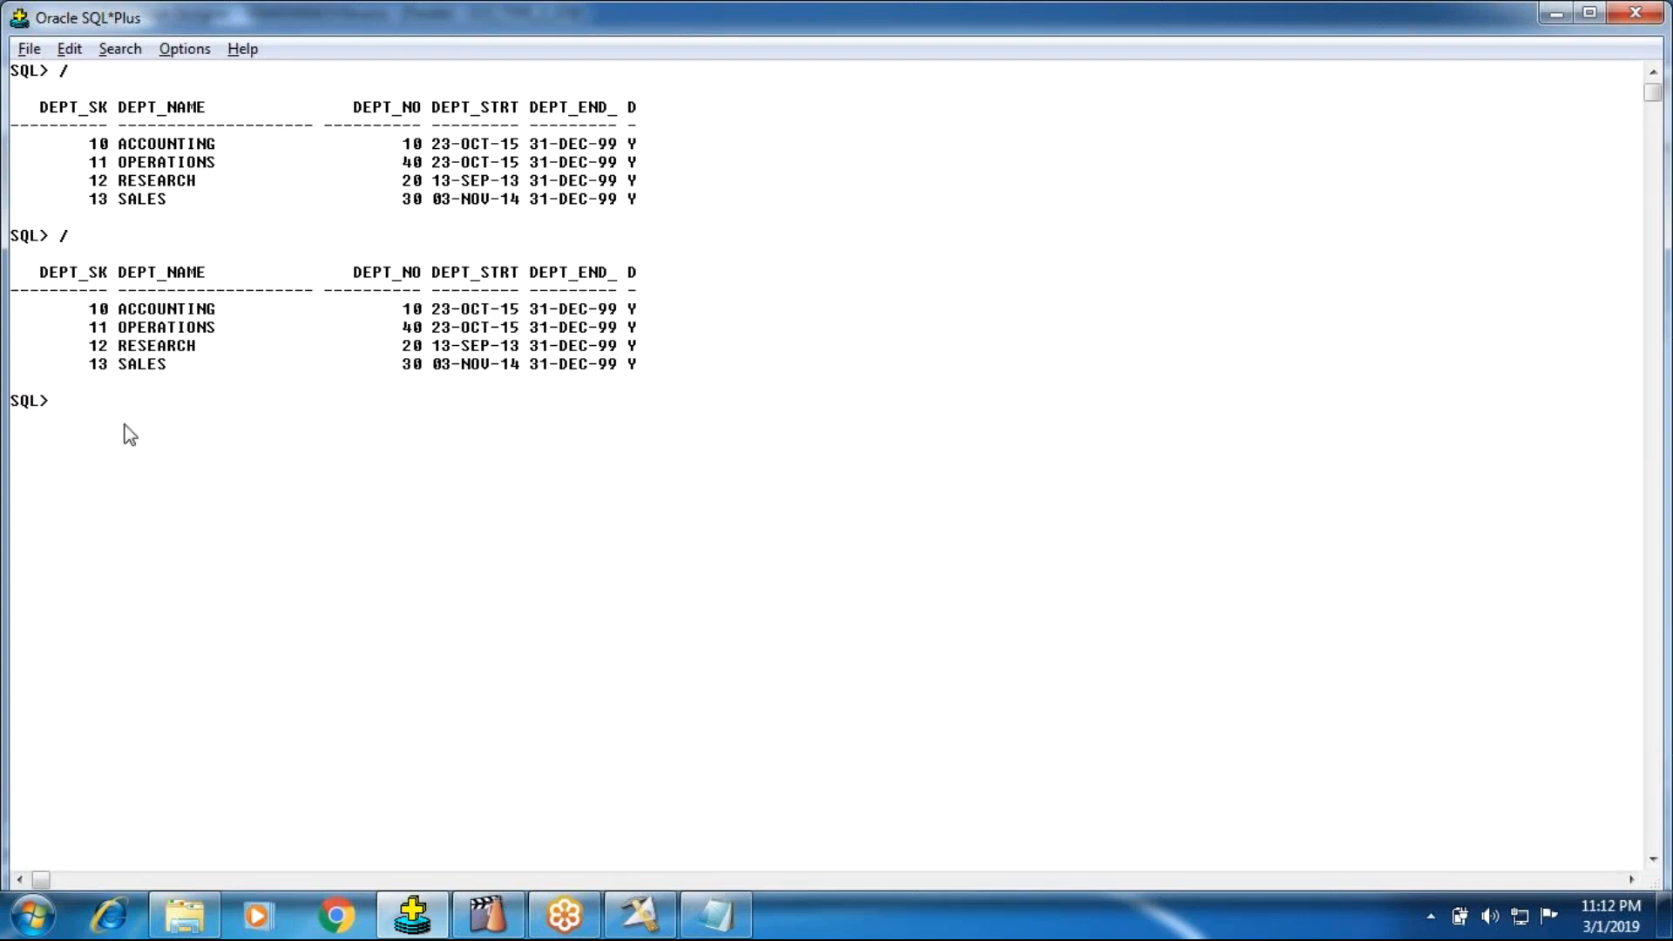
Step: Return to DataStage Designer, dismiss the compilation status and run SCD_TYPE_2_JOB with the default run options
left_click(641, 915)
left_click(882, 664)
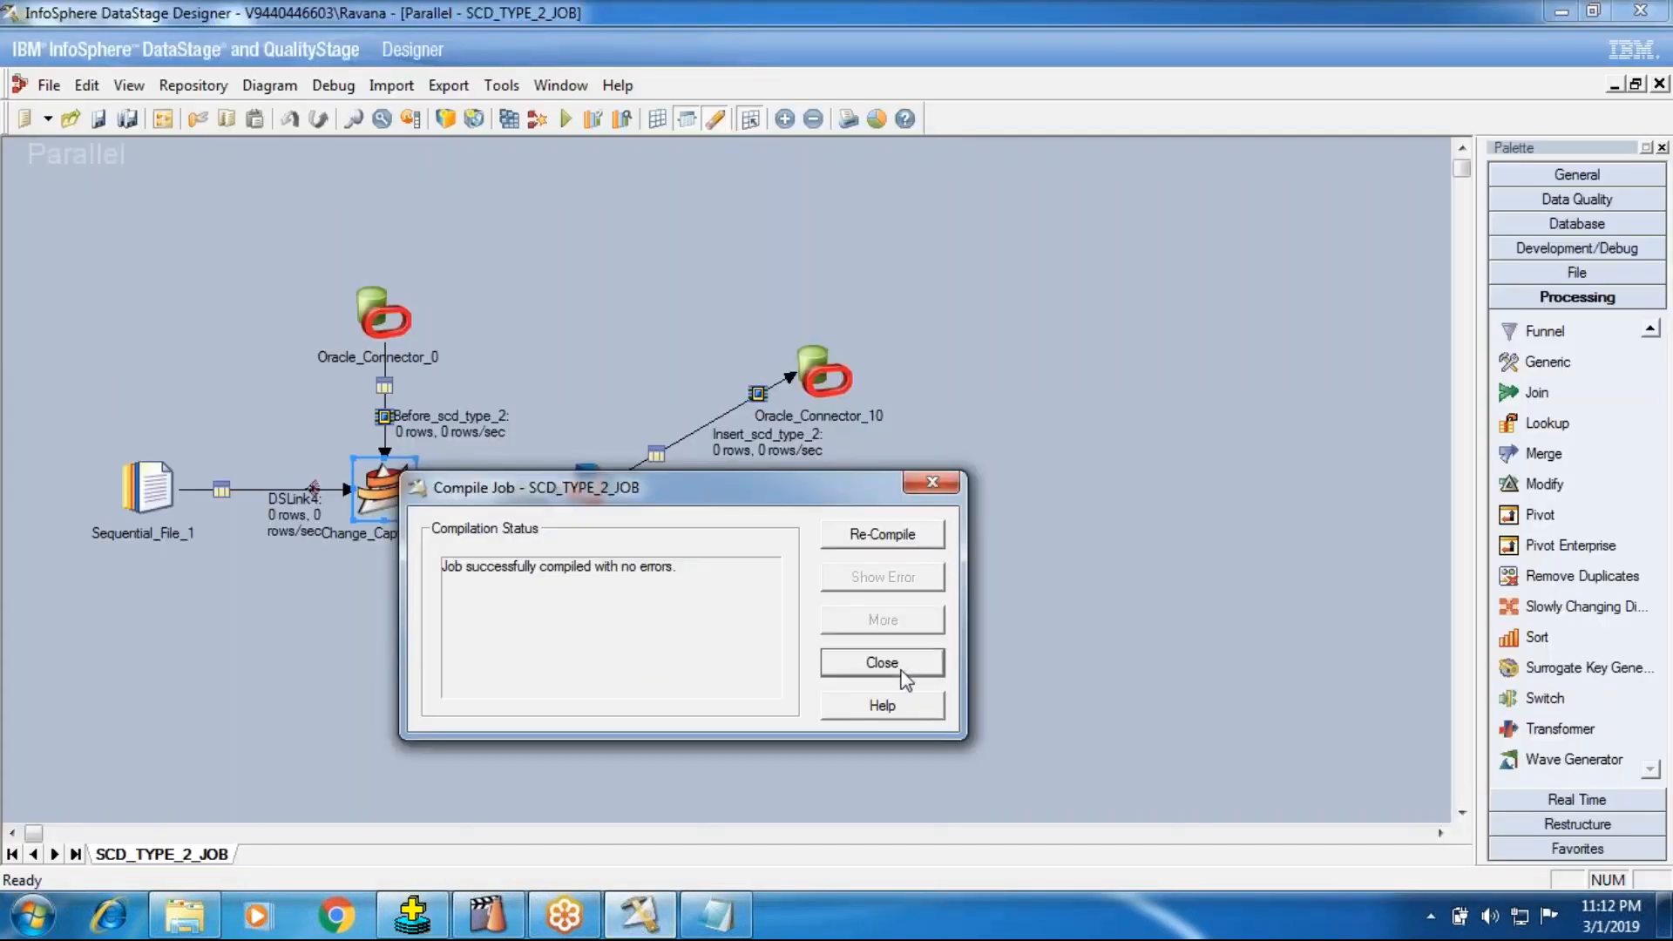
left_click(564, 120)
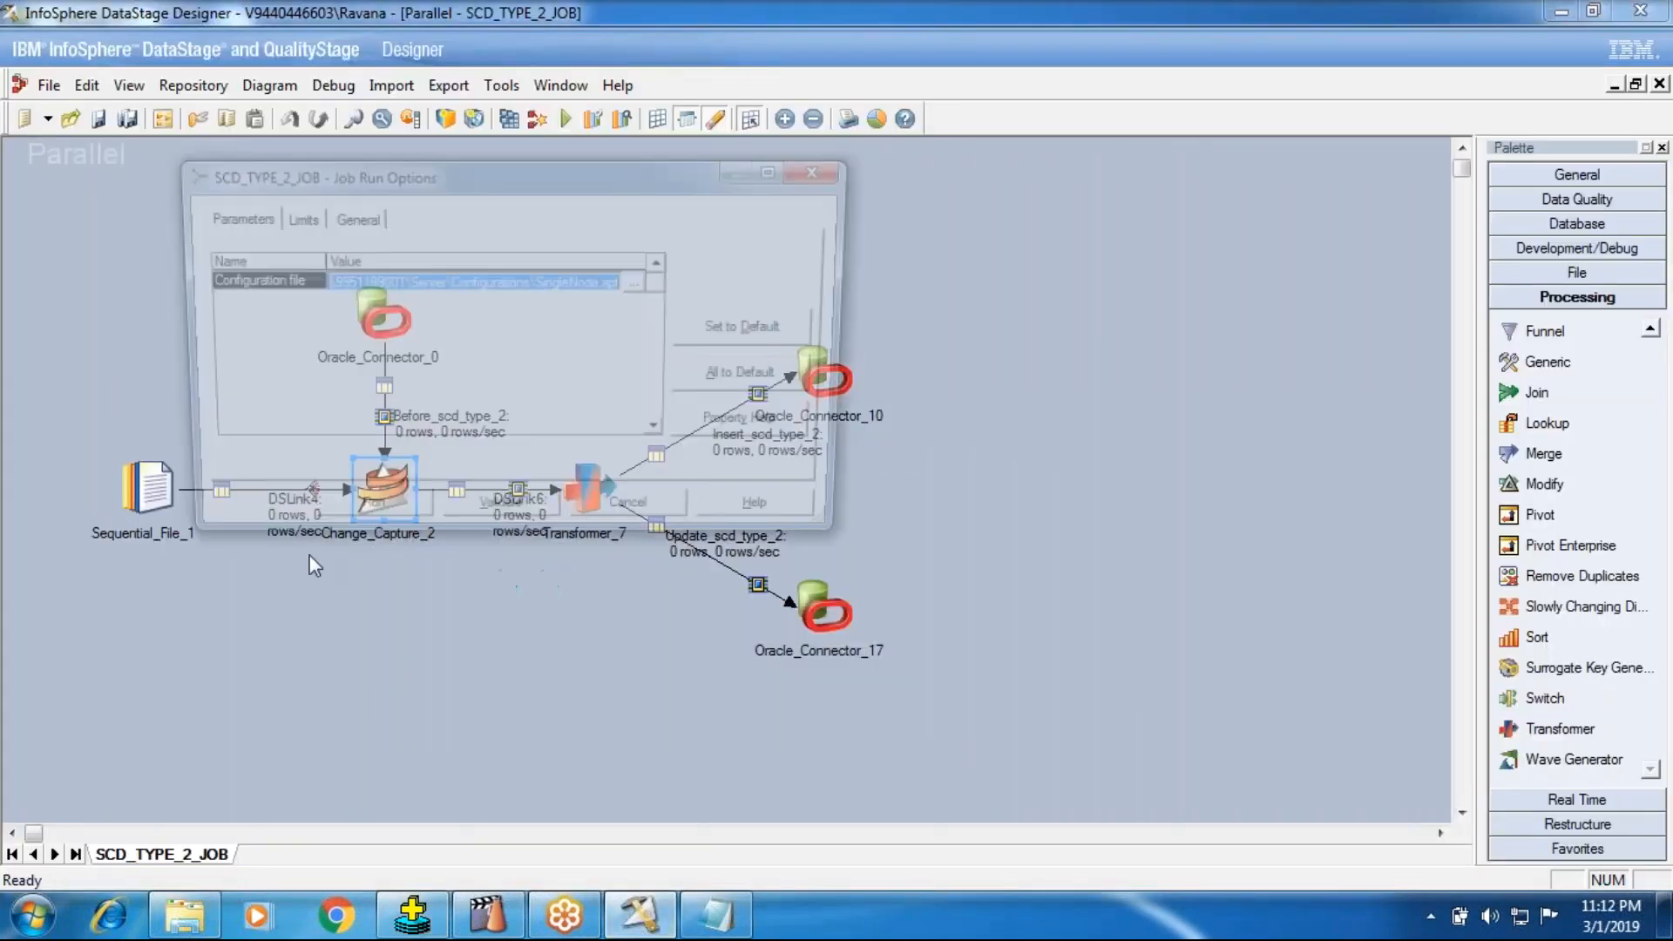
left_click(353, 518)
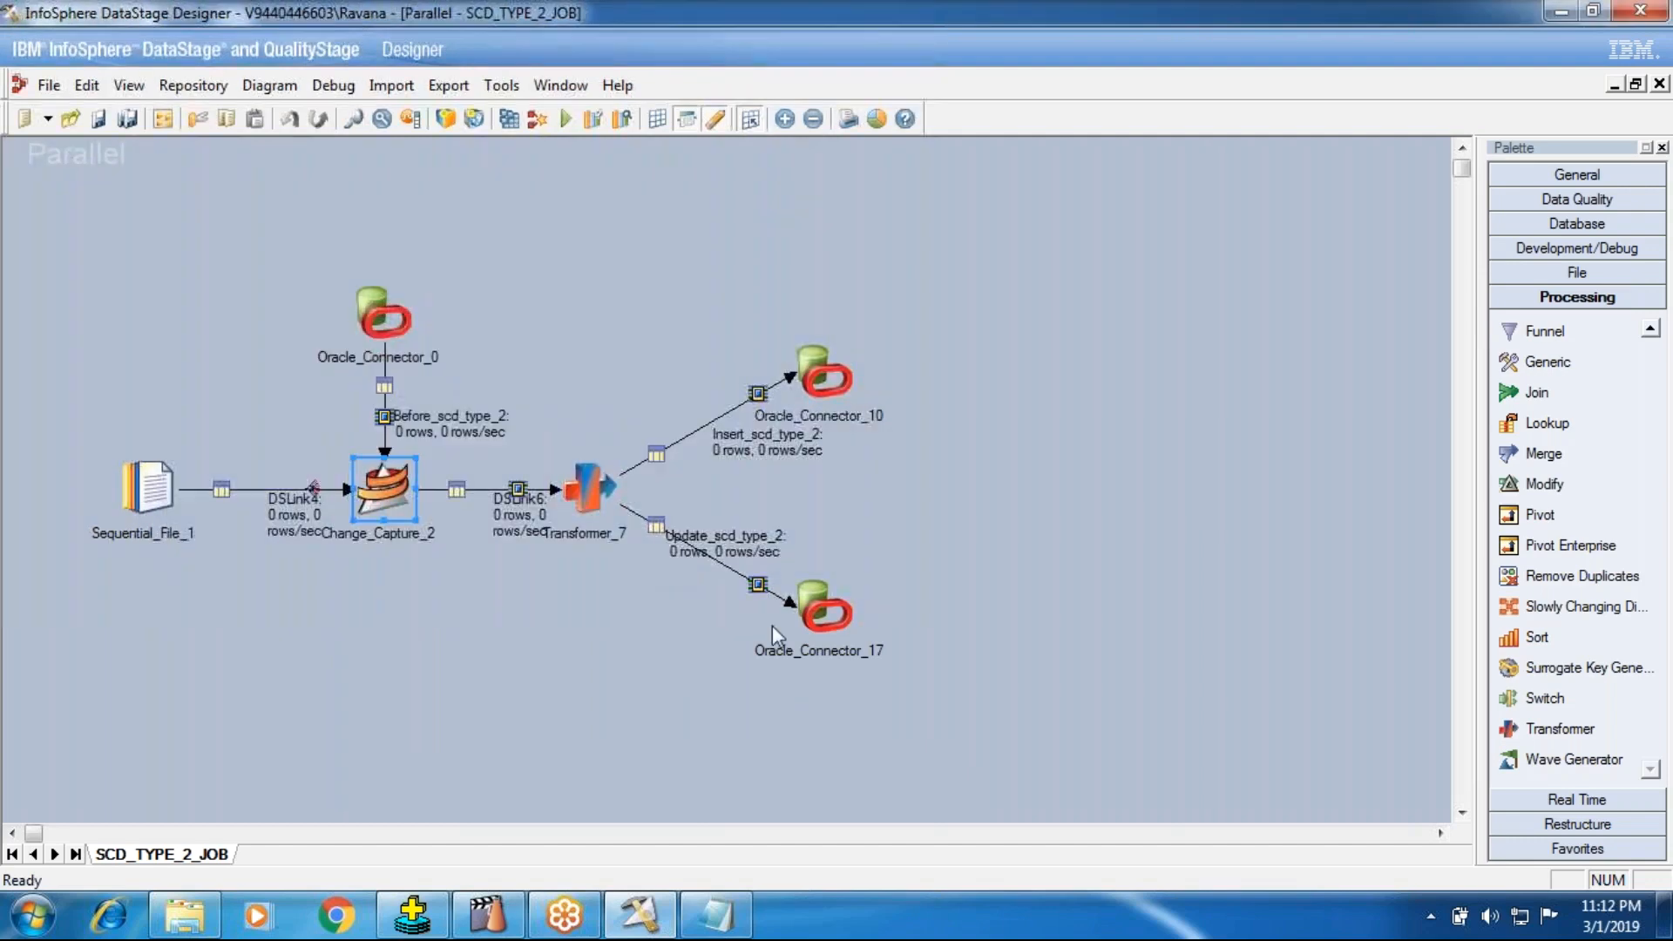
Step: Check the job's link row counts in Designer and rerun the last query with / in SQL*Plus
left_click(412, 916)
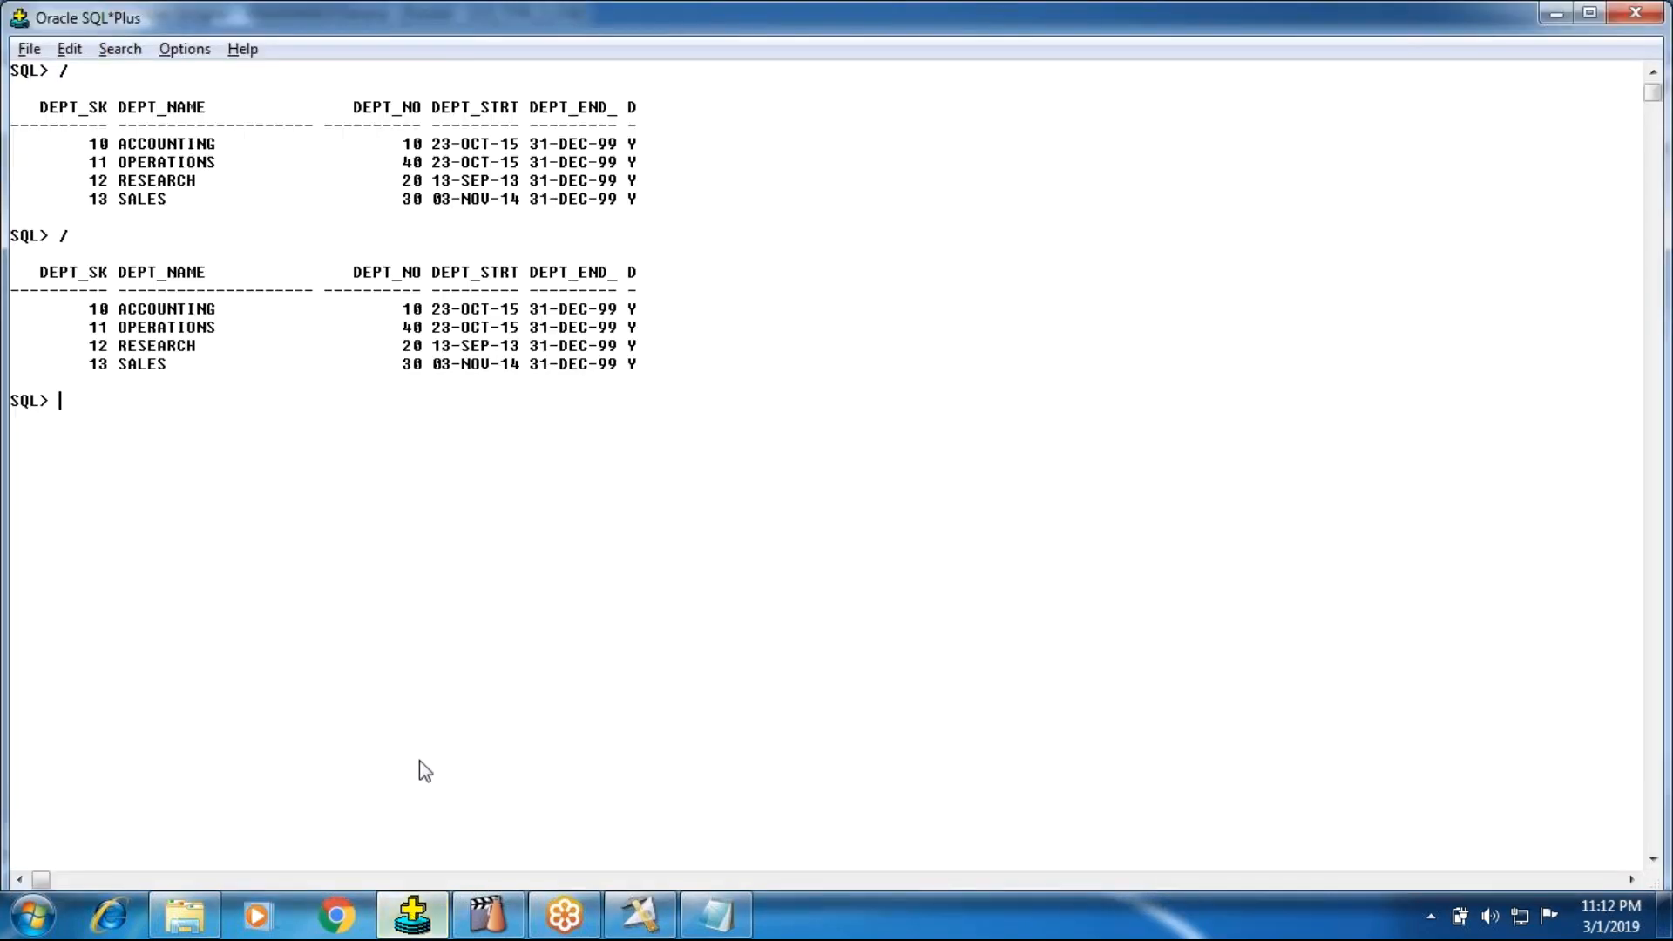
left_click(641, 916)
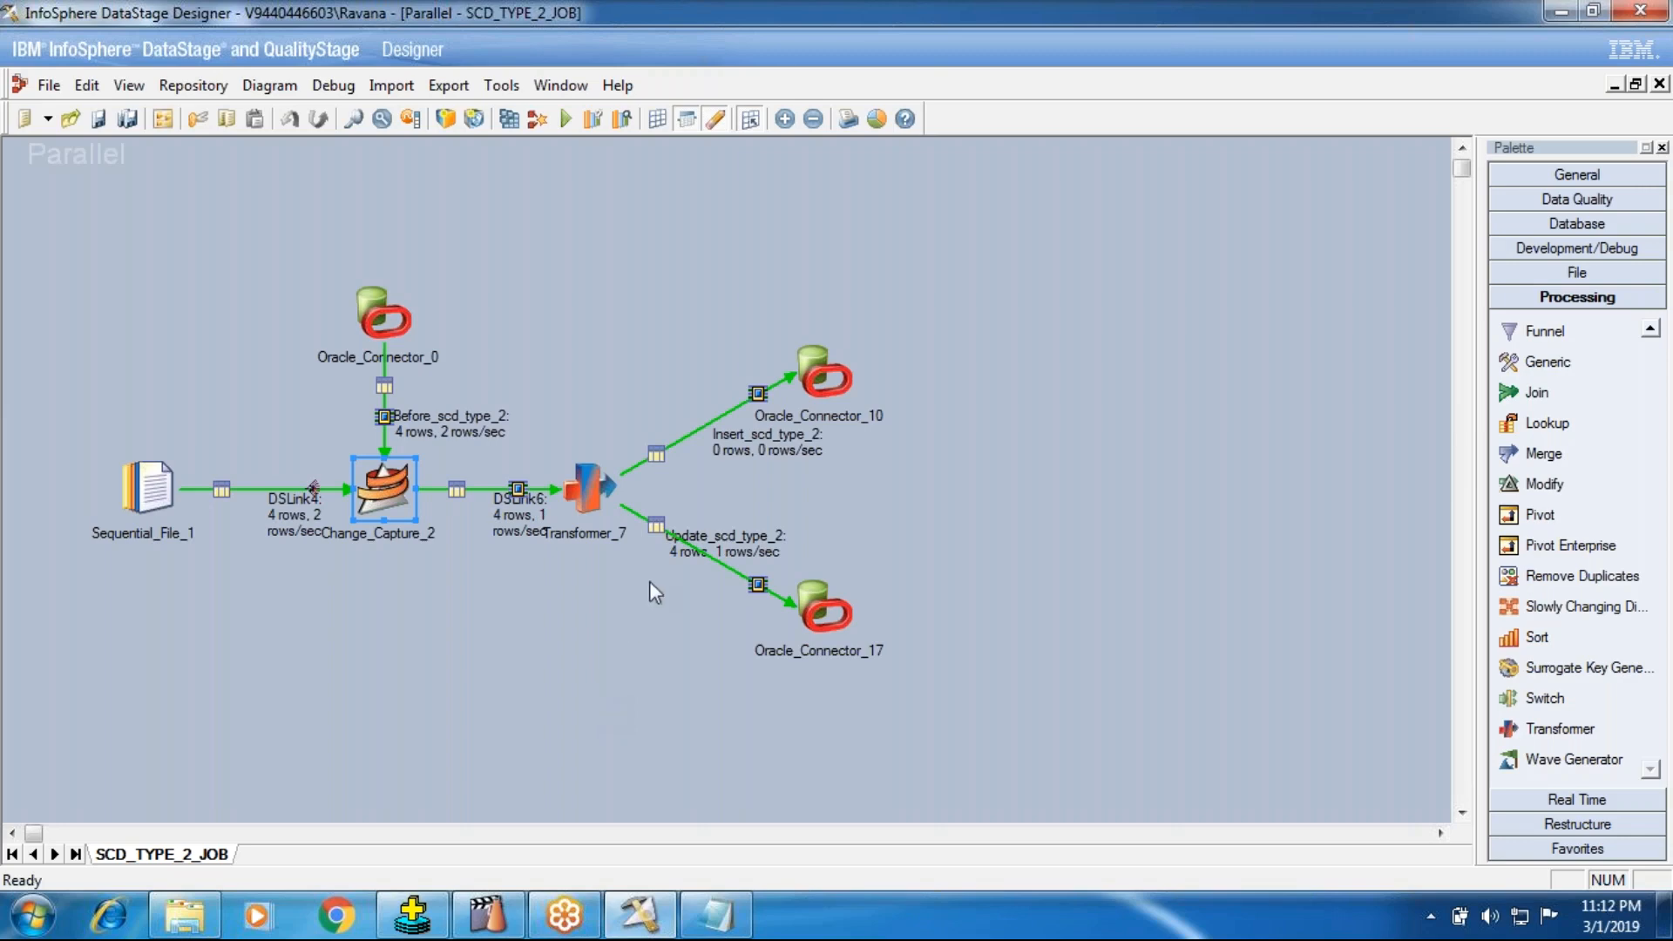
left_click(413, 915)
type("/")
key("Return")
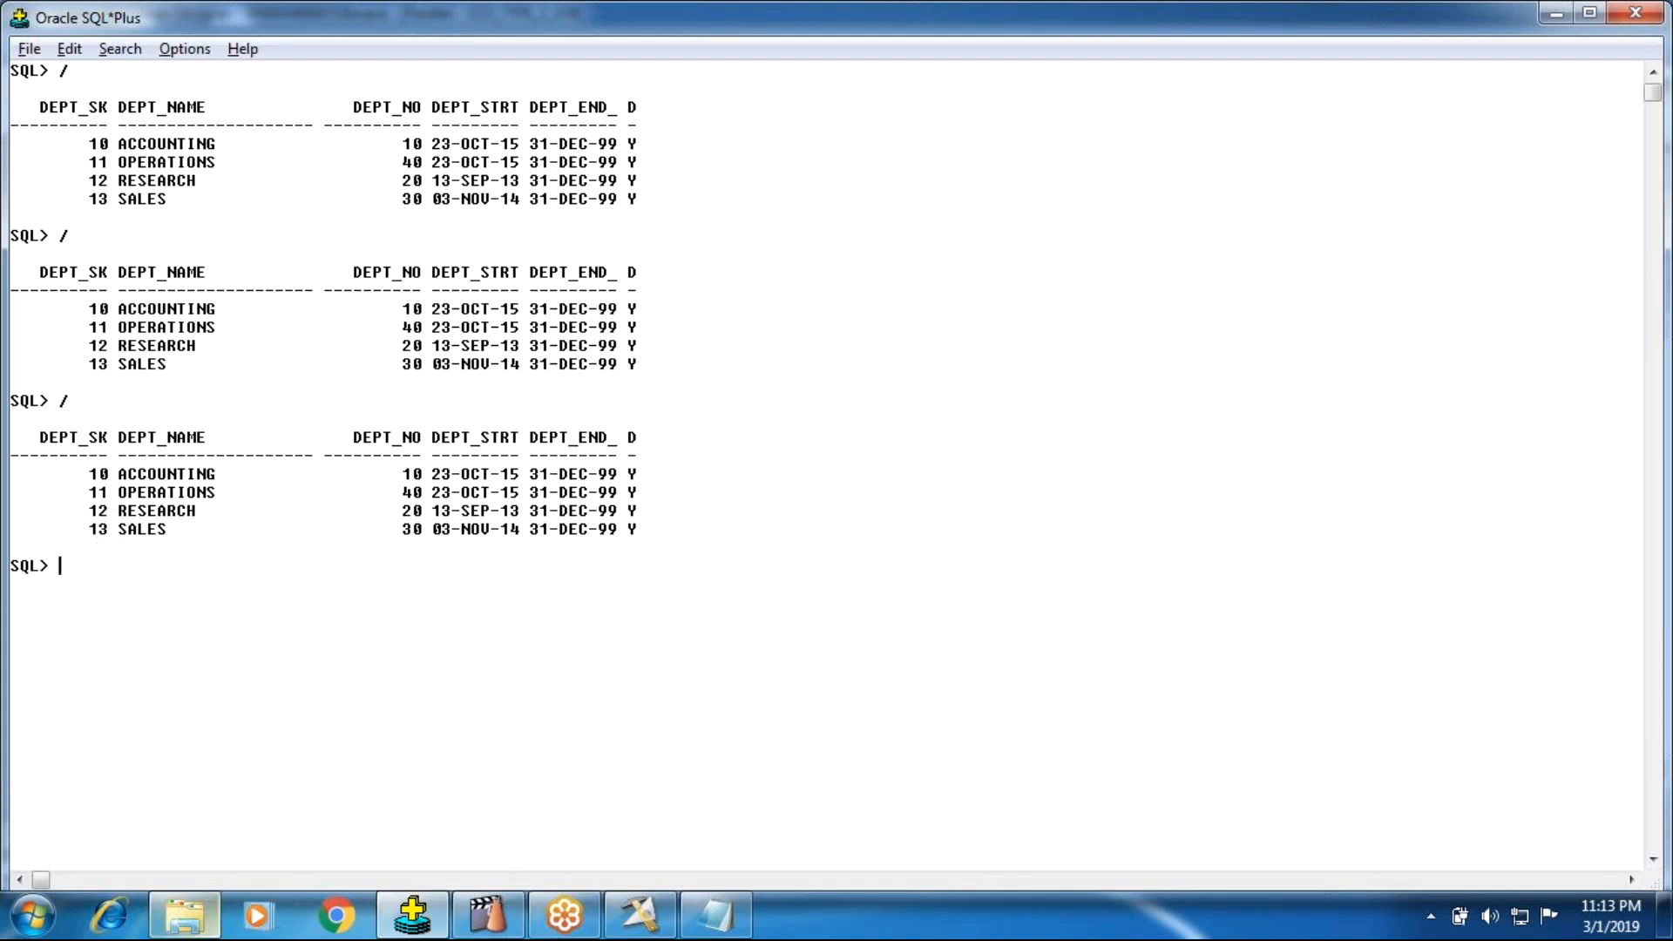
Step: In the Dept_Src file, change the END_DT of the ACCOUNTING row to 2016-10-22
left_click(714, 915)
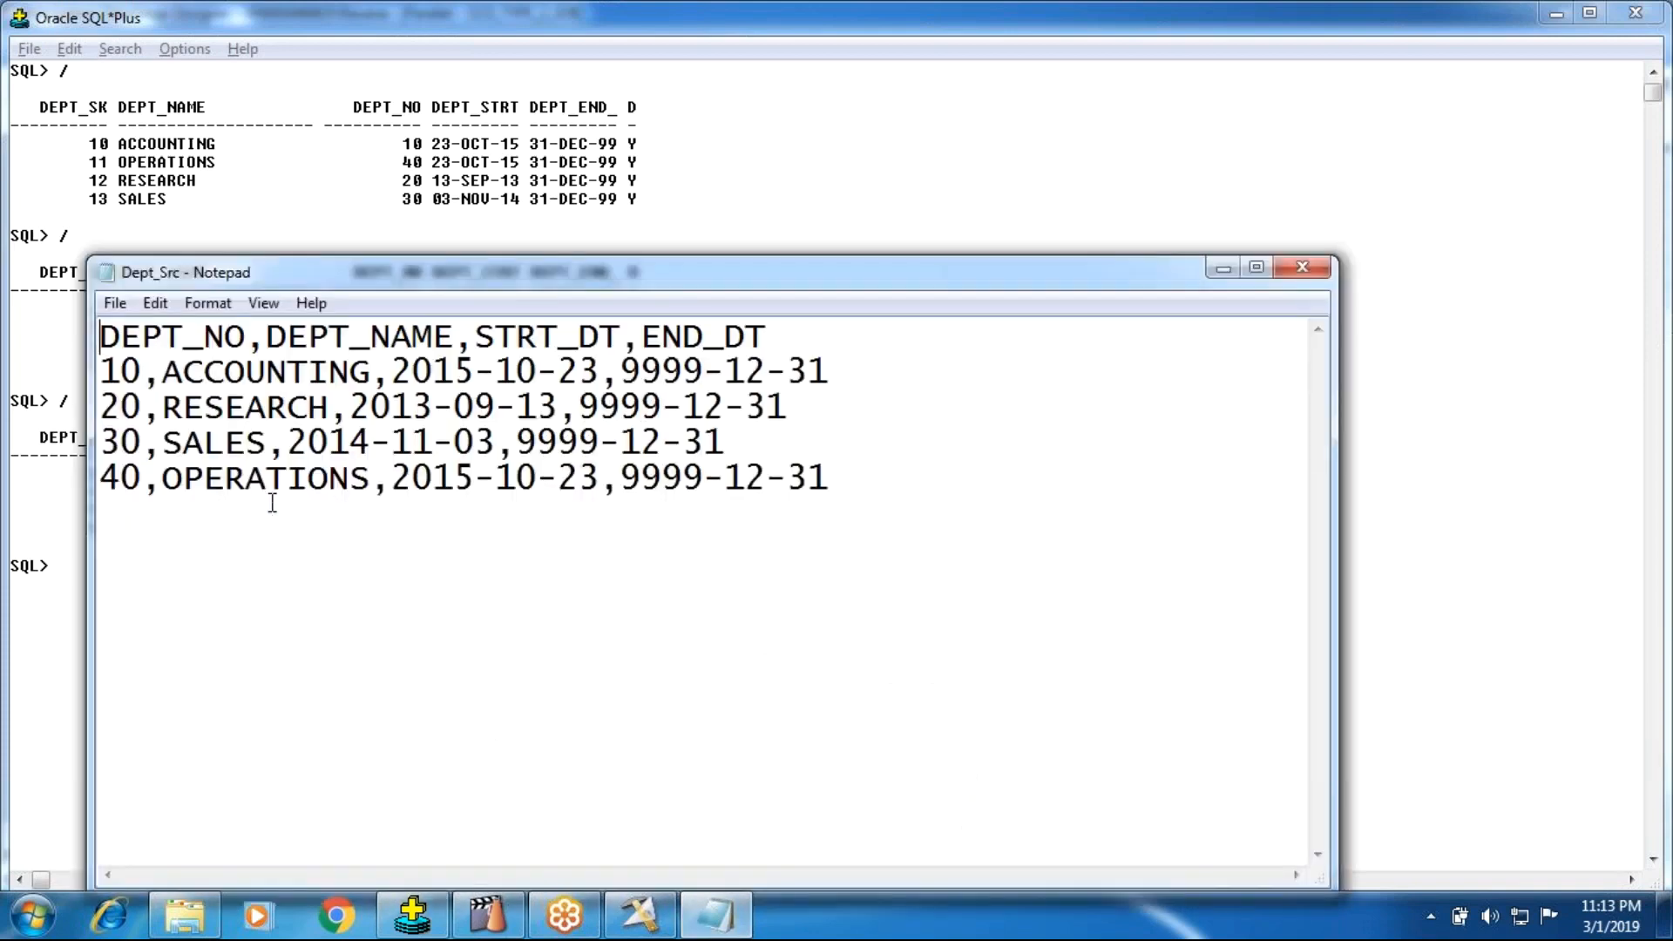
left_click(824, 373)
key("BackSpace")
key("BackSpace")
key("BackSpace")
key("BackSpace")
key("BackSpace")
key("BackSpace")
key("BackSpace")
key("BackSpace")
key("BackSpace")
key("BackSpace")
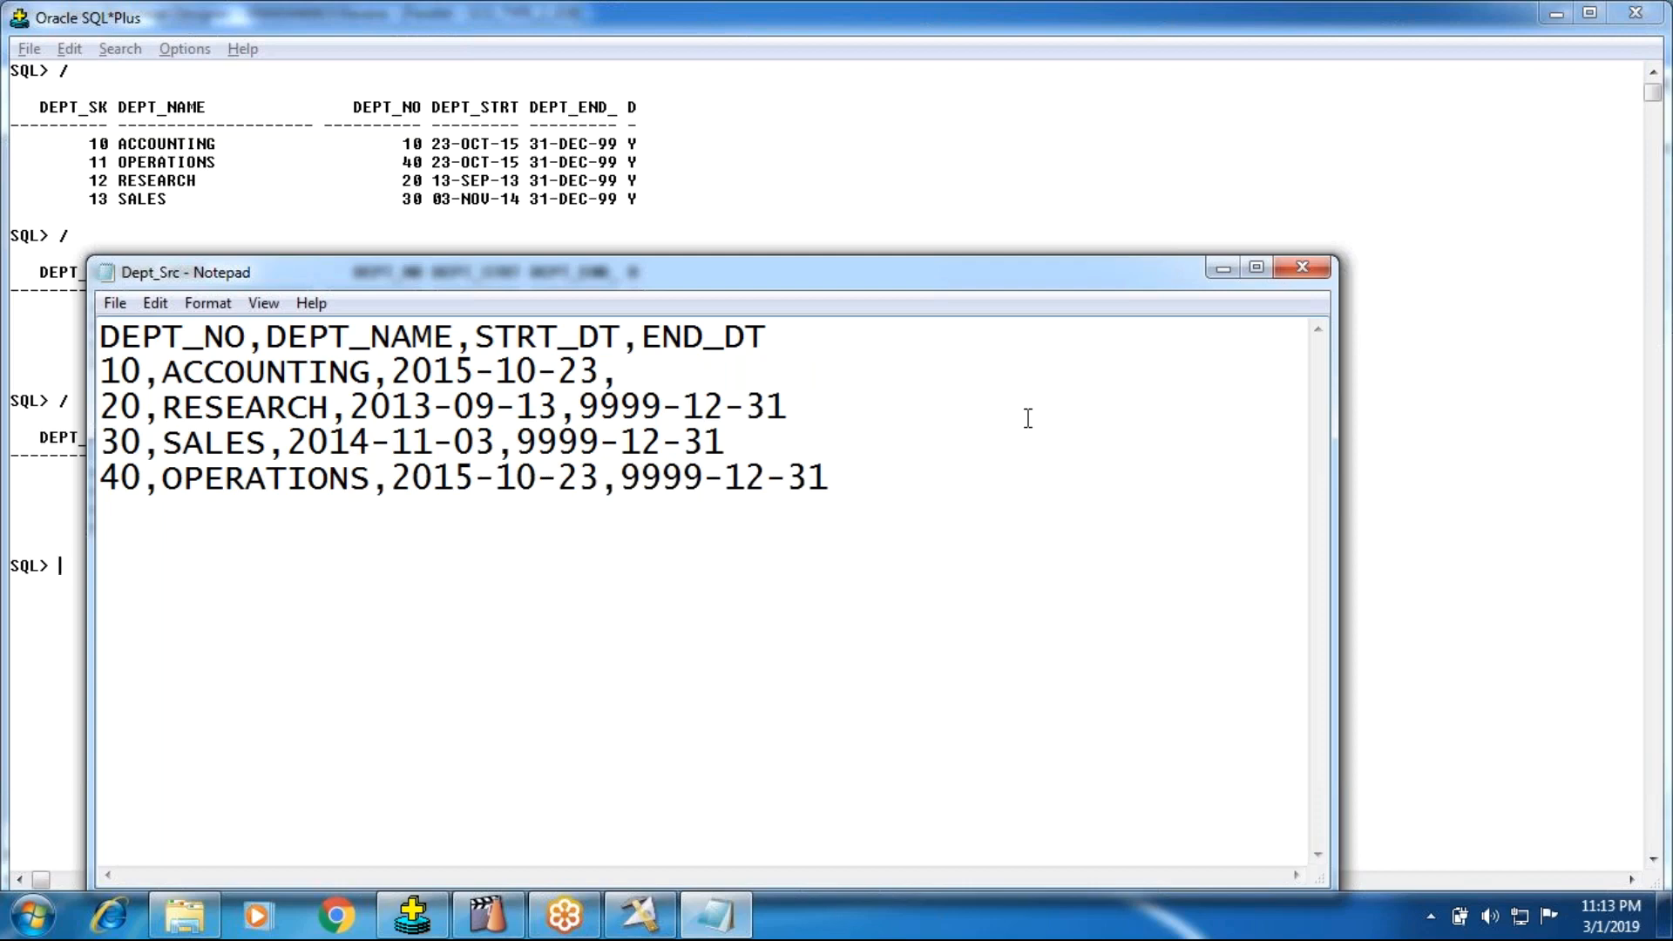
type("2016-10-22")
Step: Start a new row below OPERATIONS in Dept_Src with the values 10,ACCOUNTS,2016-11-23
left_click(920, 482)
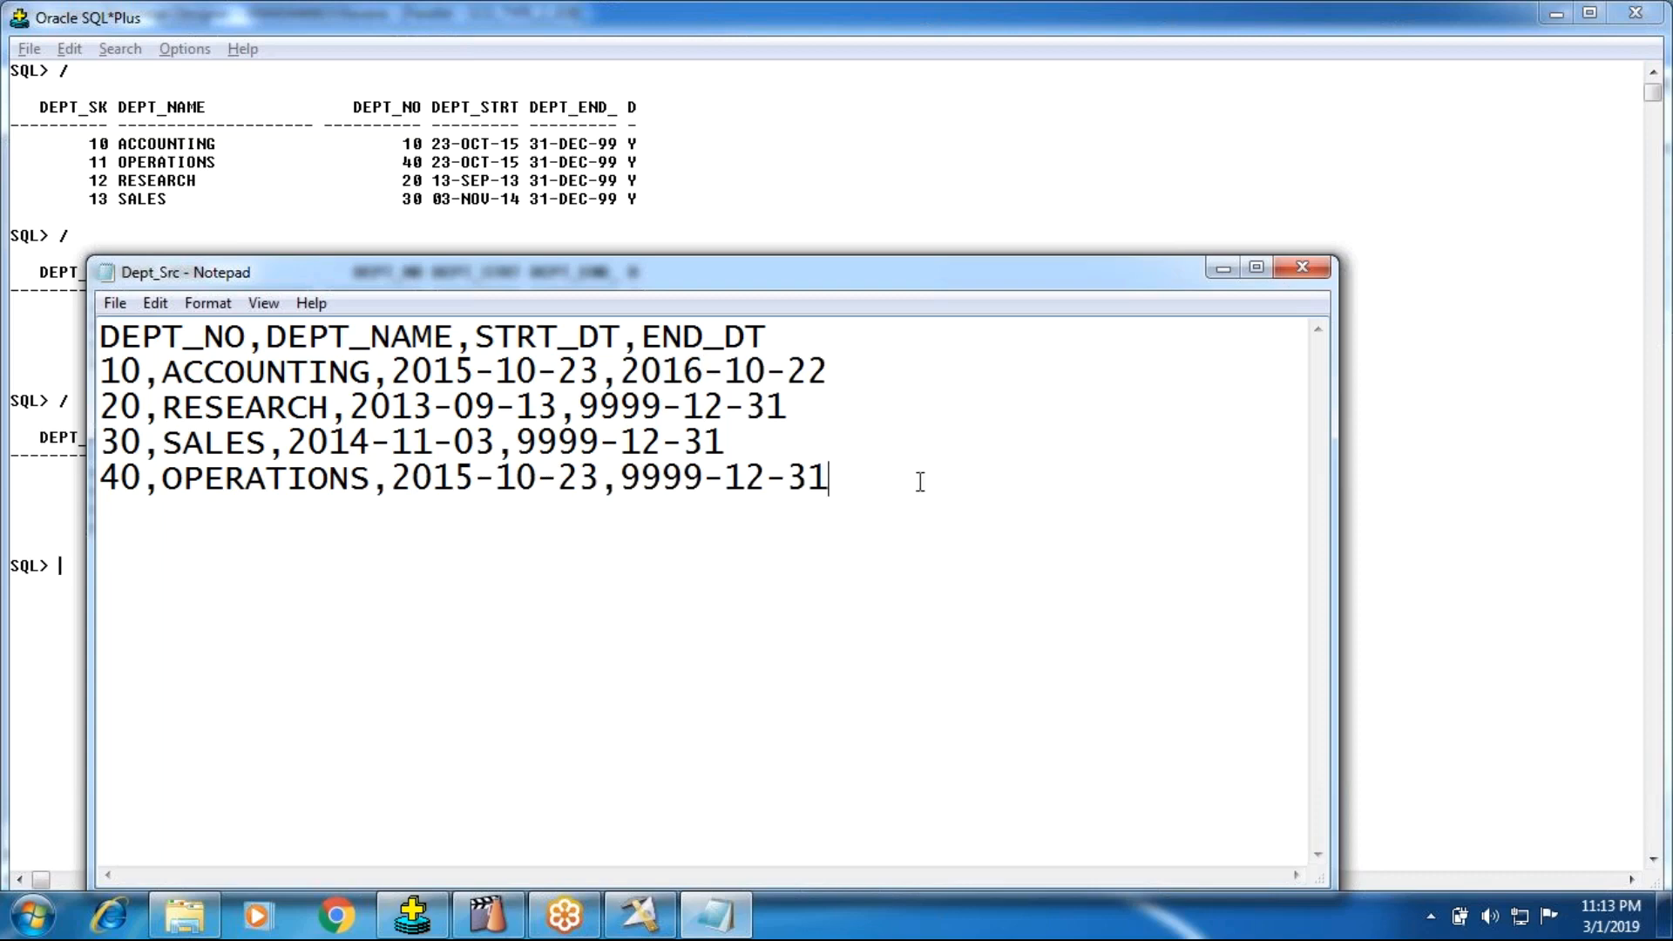
key("Return")
type("10,ACCOUNTS,2014")
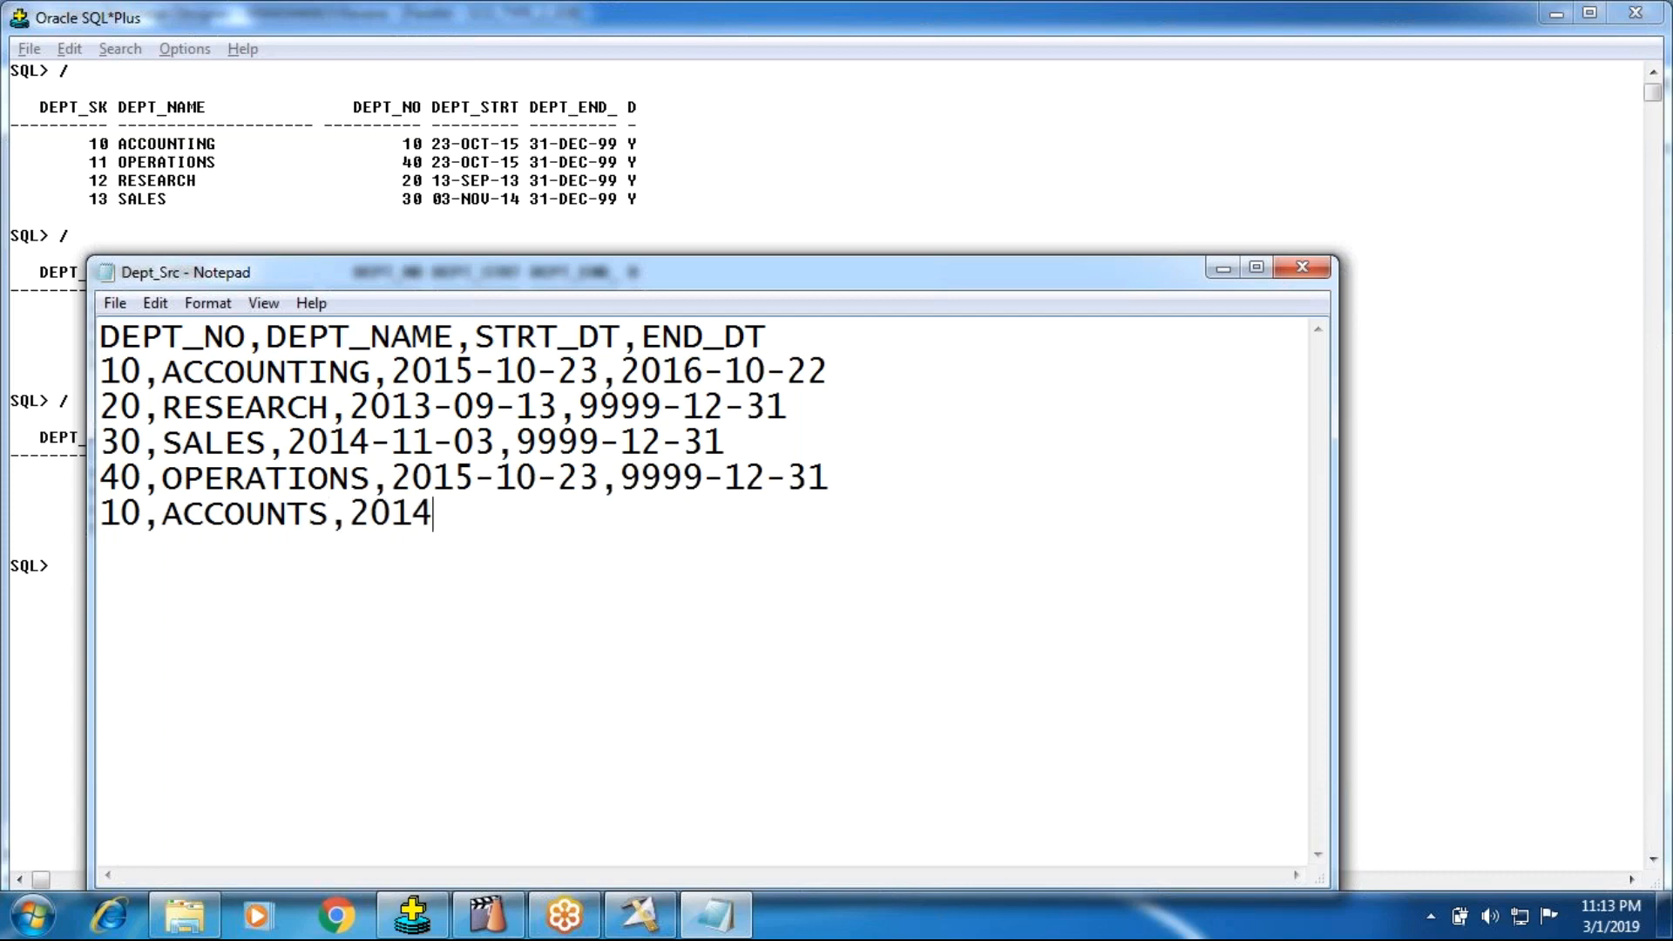
type("-")
key("BackSpace")
key("BackSpace")
type("6-11-23")
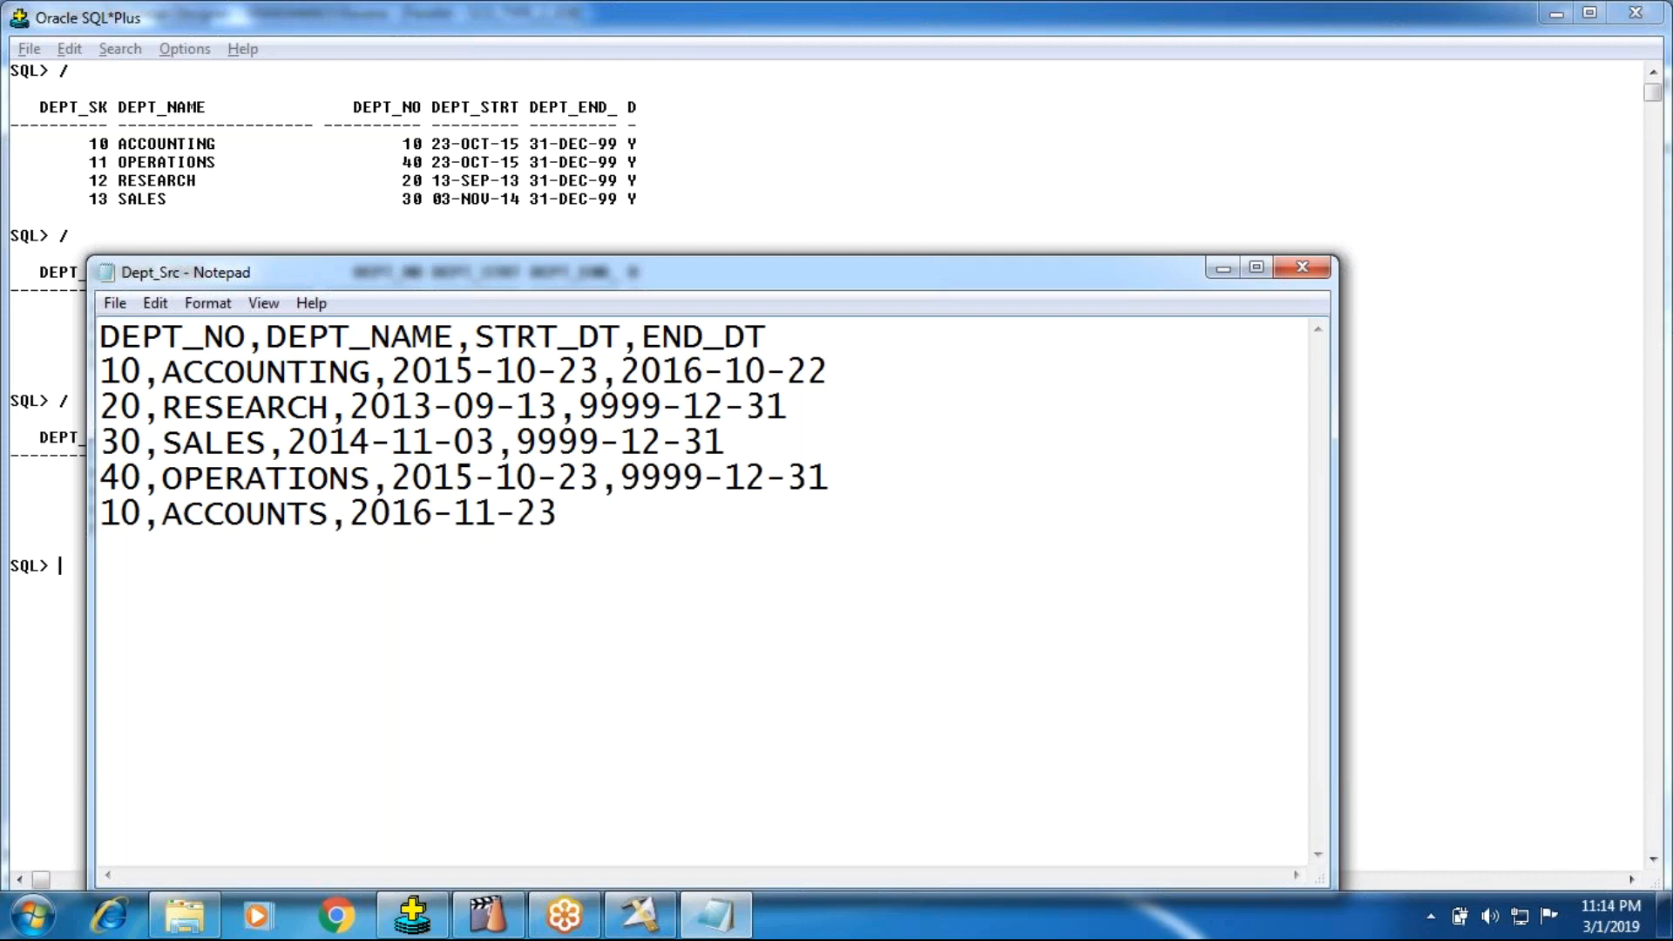
type(",9999-12-31")
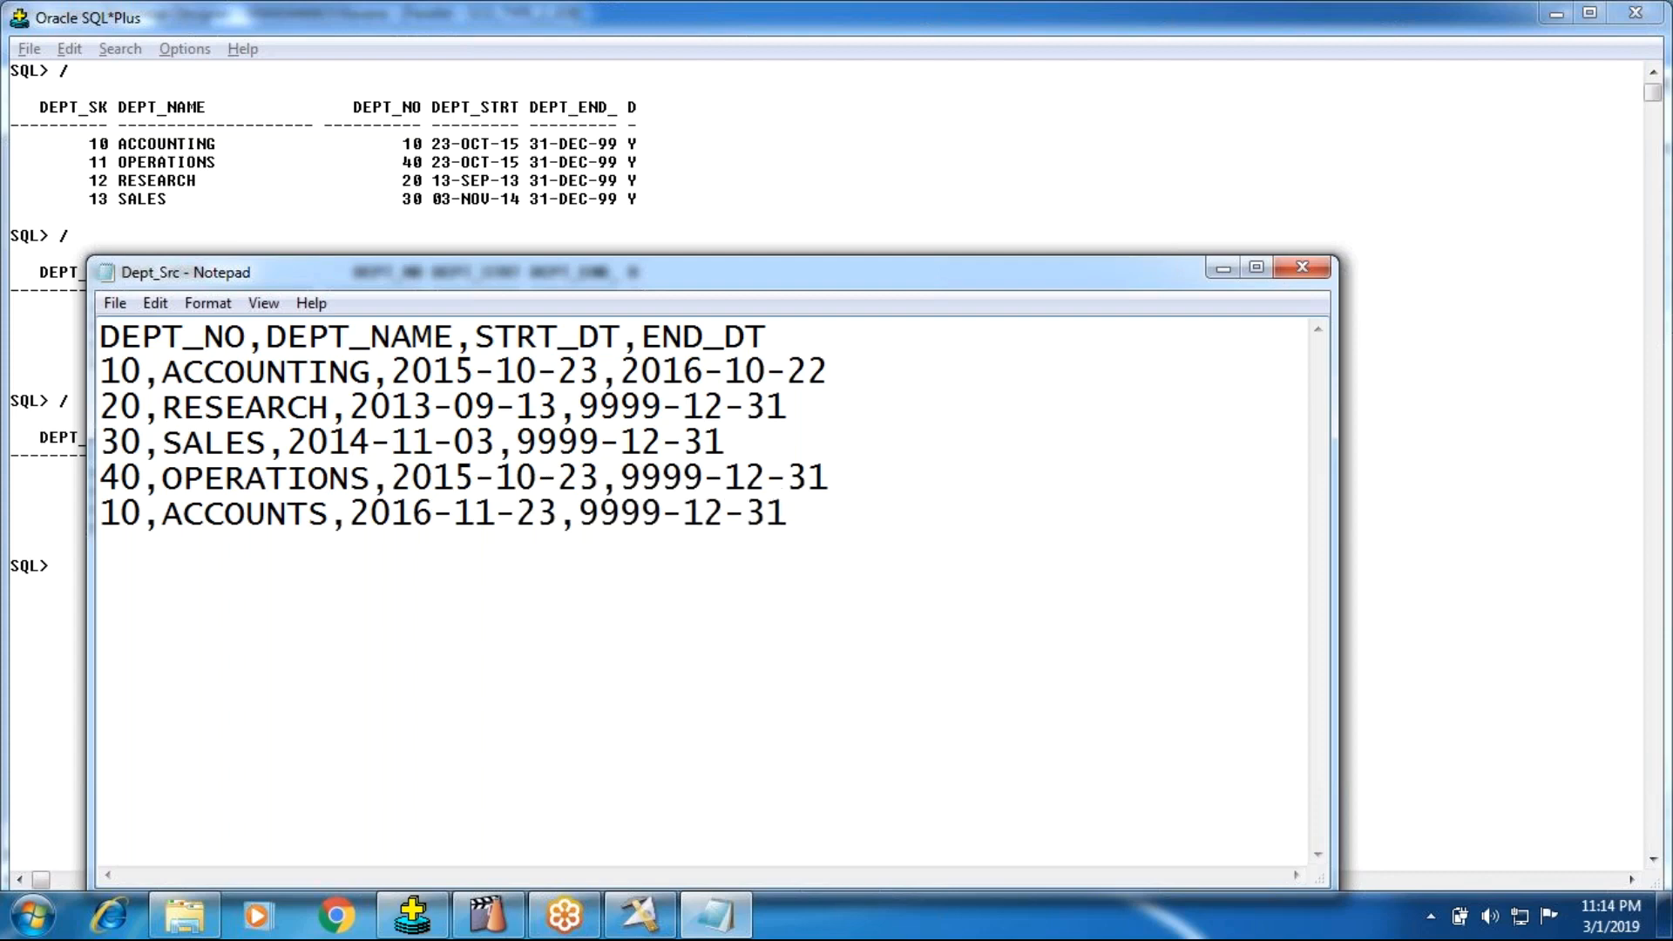
Step: Complete the ACCOUNTS row with the end date 9999-12-31, and save and close Dept_Src
key("Return")
left_click(1302, 267)
left_click(782, 476)
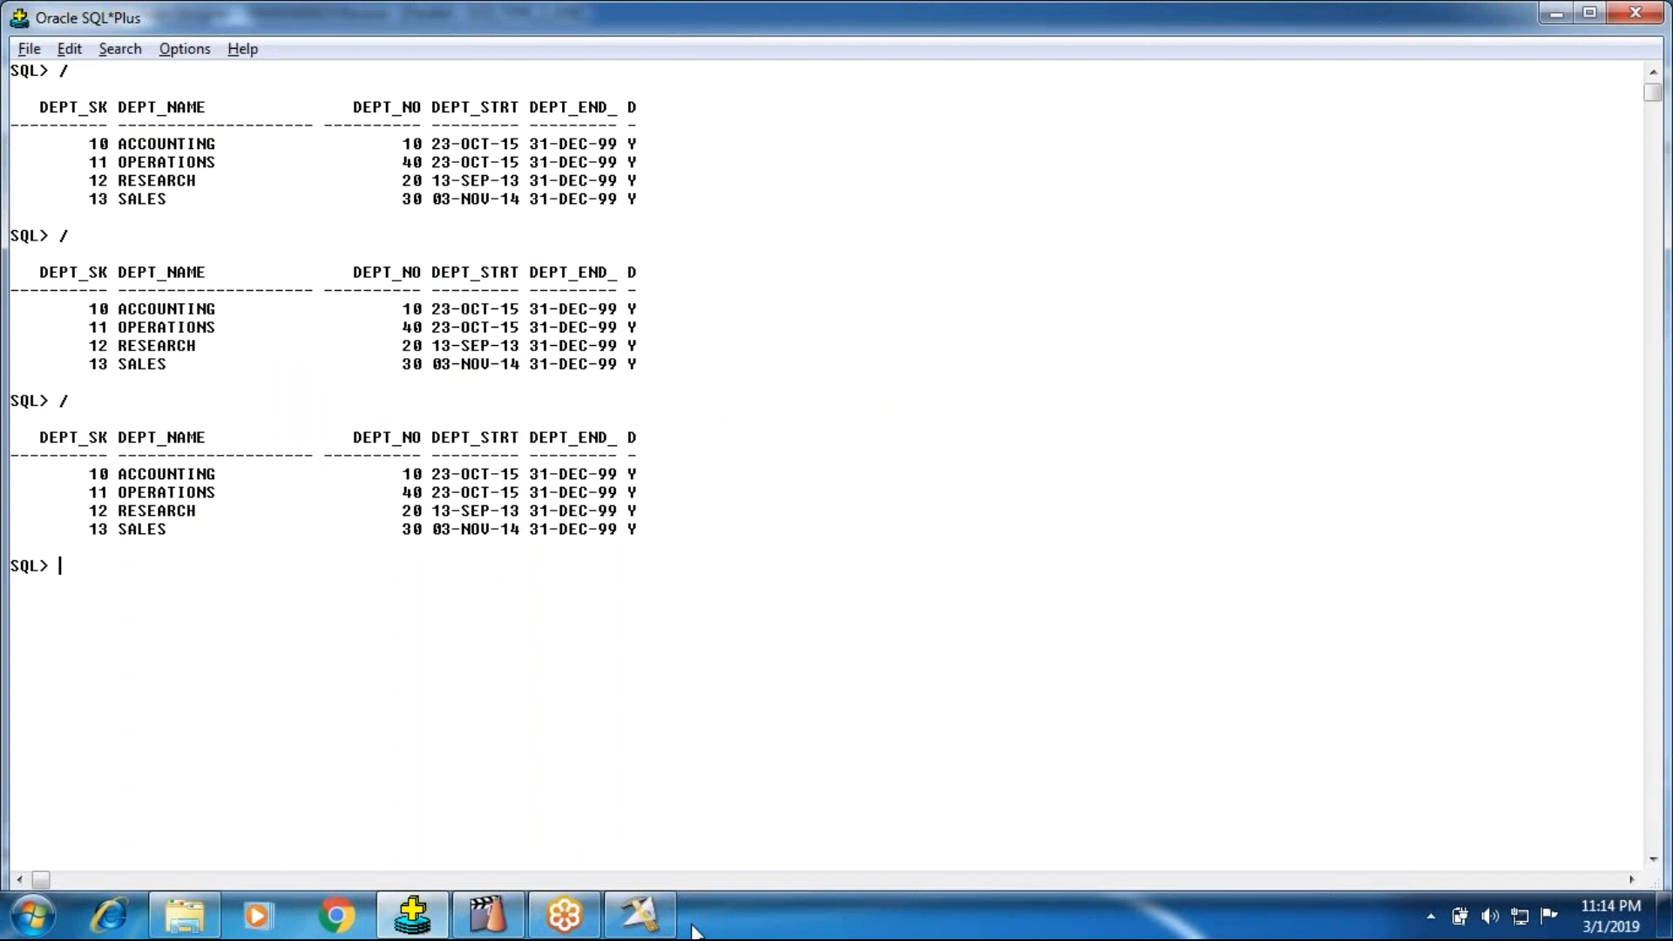
Step: Switch to DataStage Designer, compile SCD_TYPE_2_JOB again and run it with the default run options
left_click(640, 915)
left_click(509, 119)
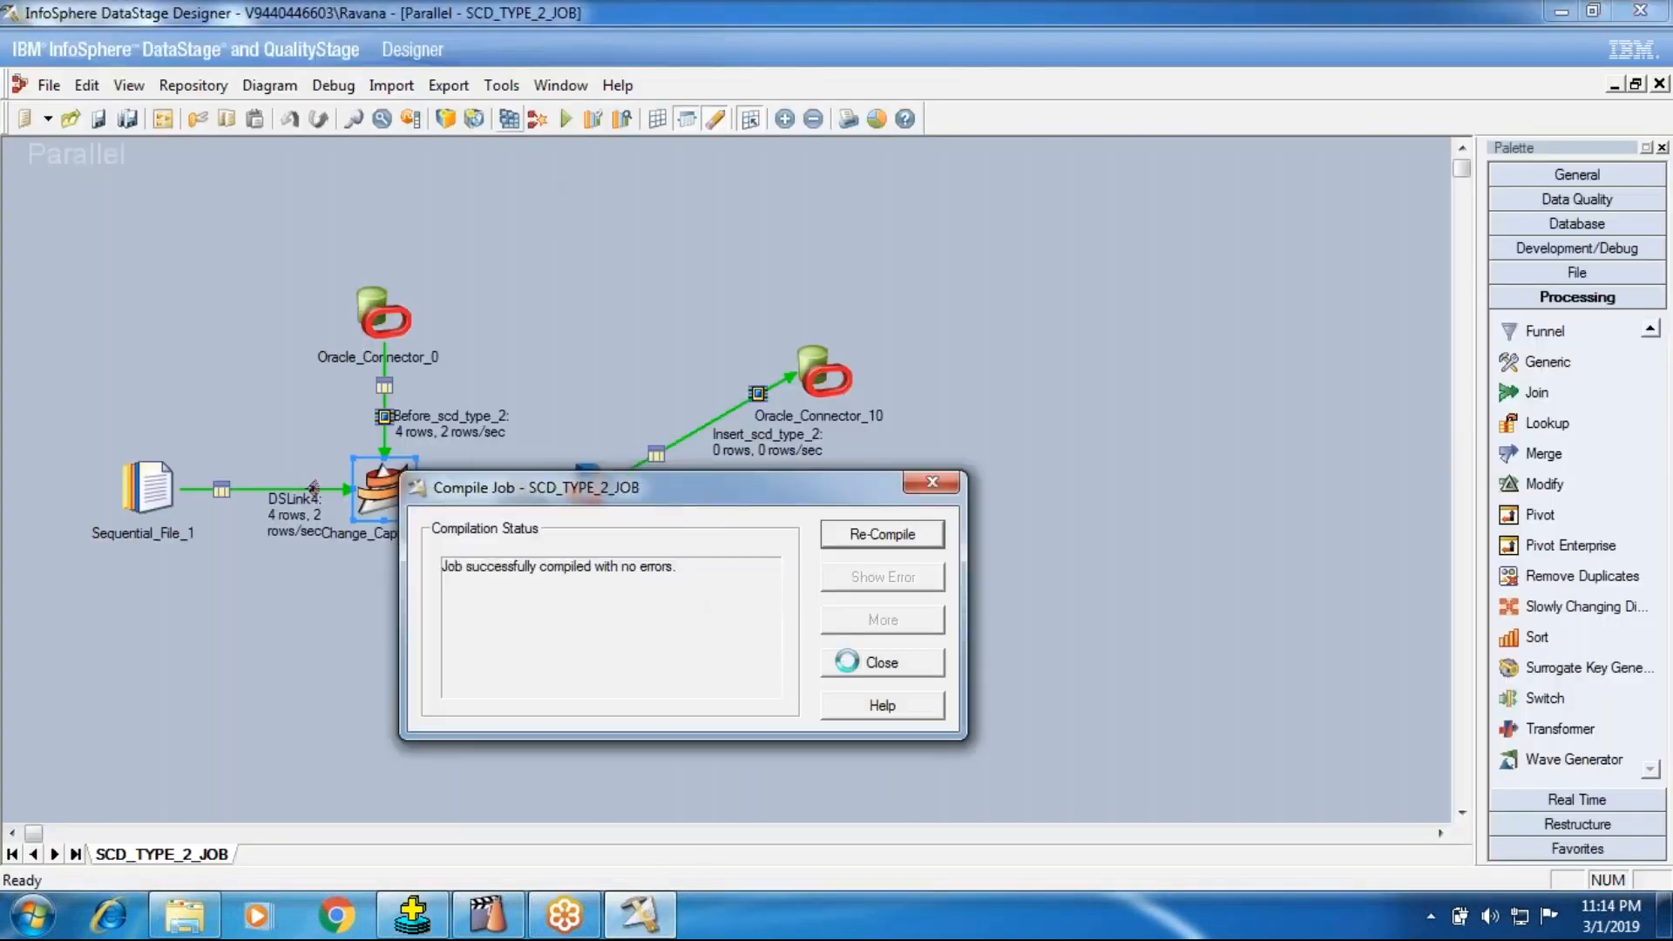
left_click(883, 662)
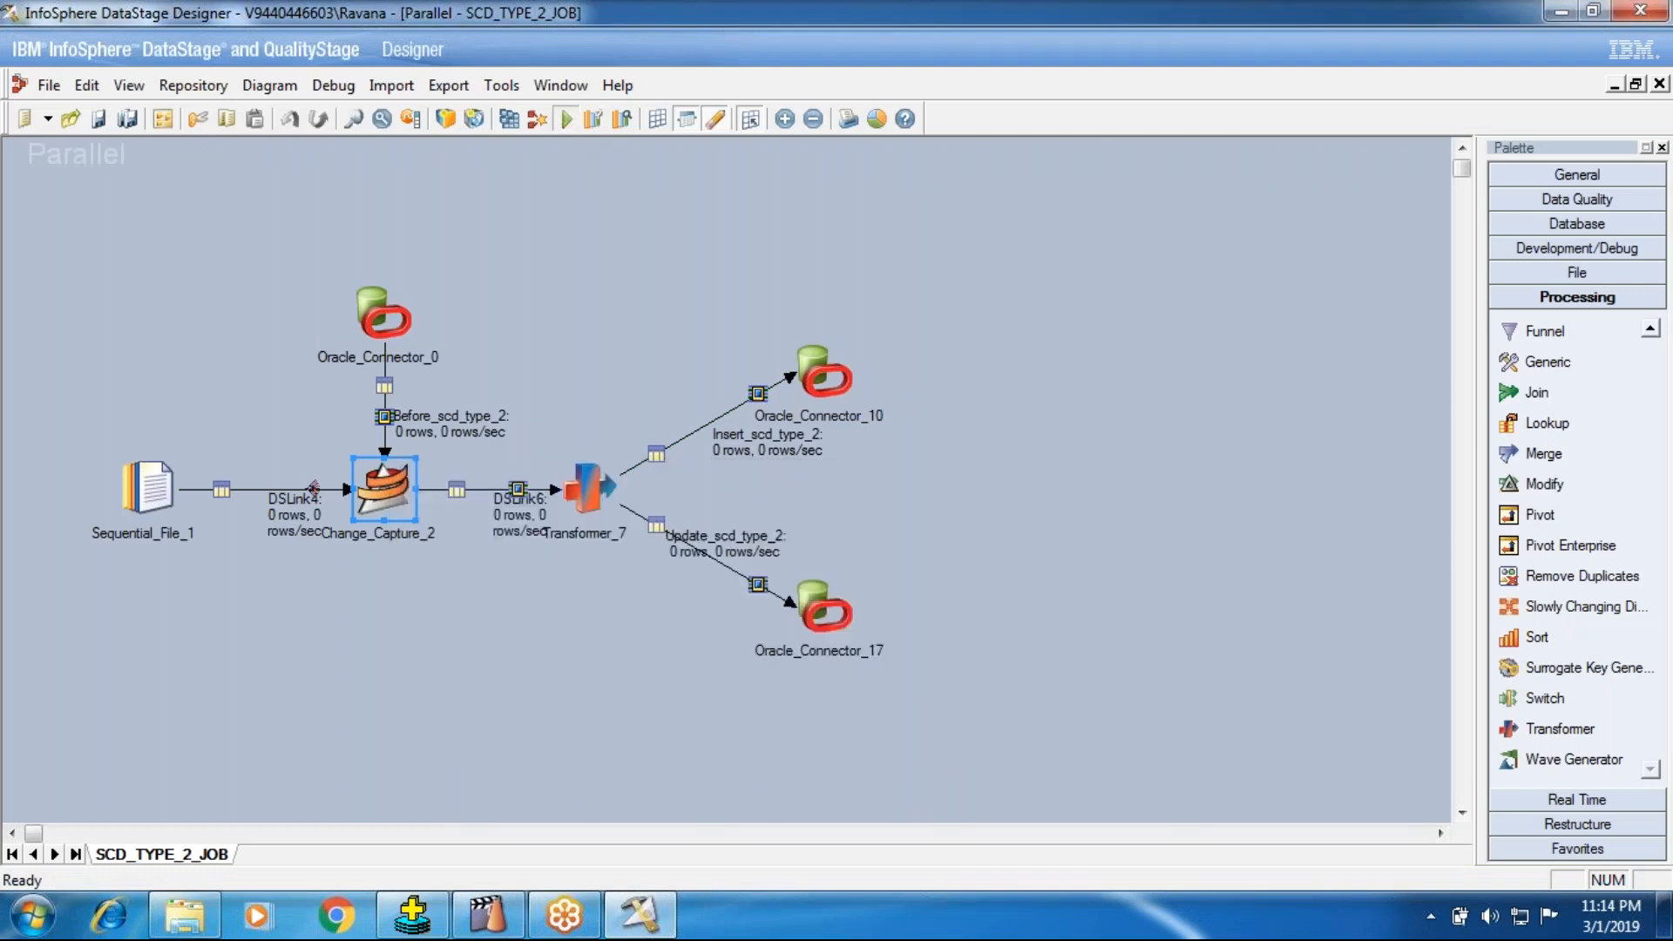
key("ctrl+F5")
left_click(399, 523)
Step: Check the insert and update link row counts in Designer and query scd_type_2 again with / in SQL*Plus
left_click(412, 915)
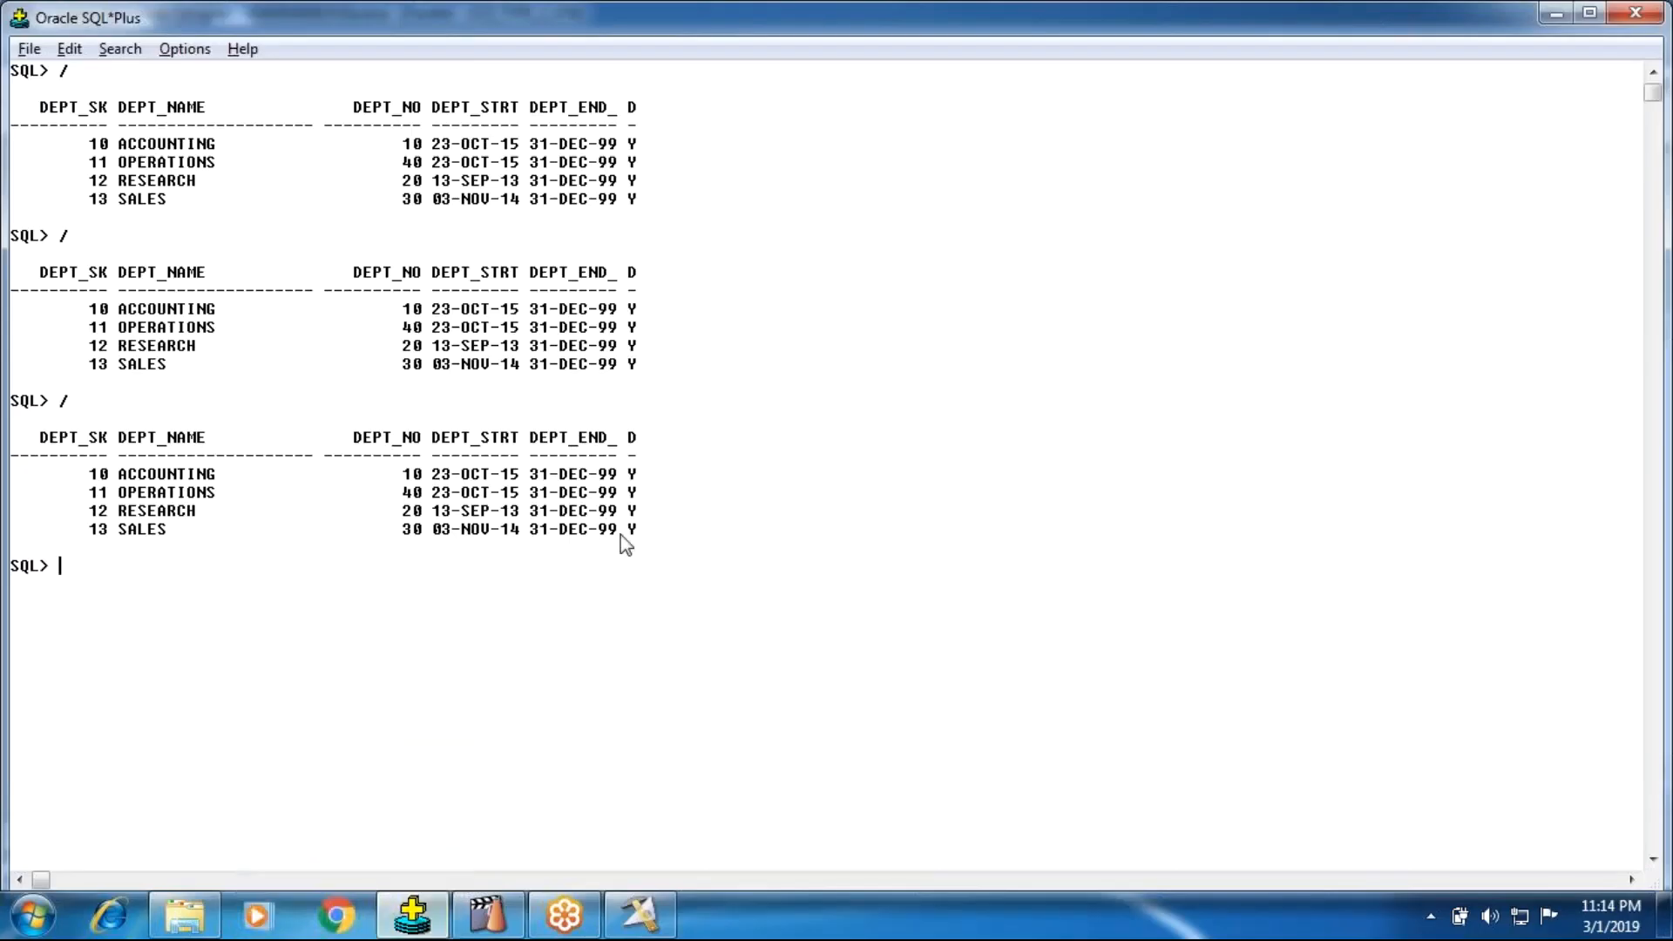
left_click(641, 913)
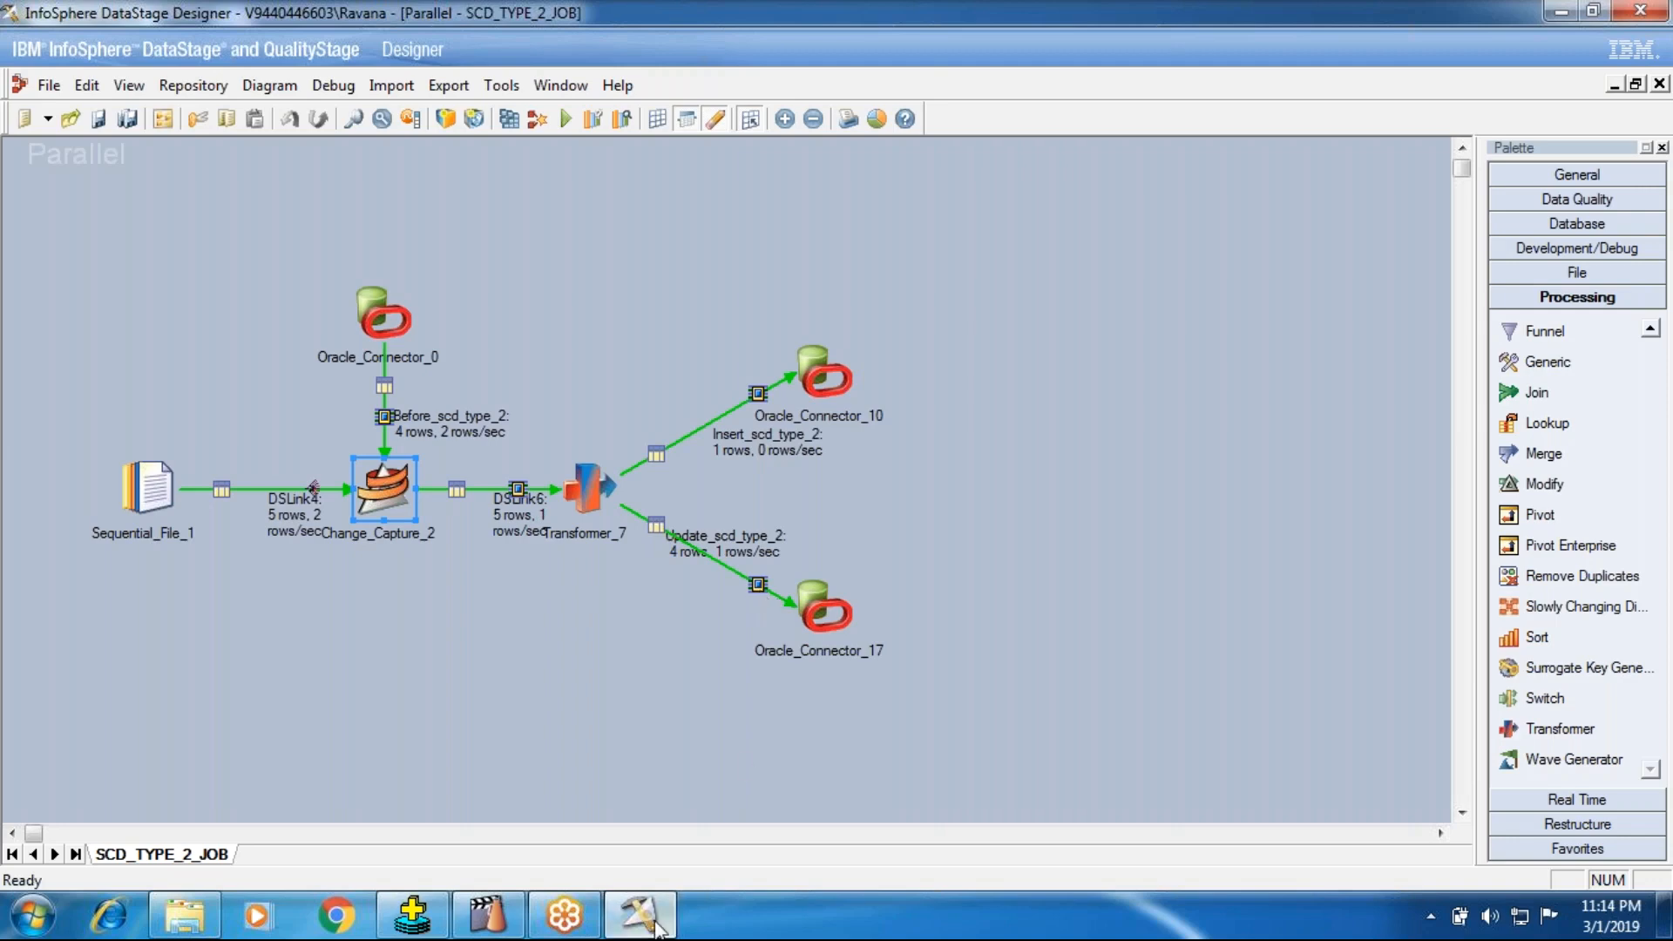
left_click(412, 915)
left_click(640, 916)
left_click(413, 916)
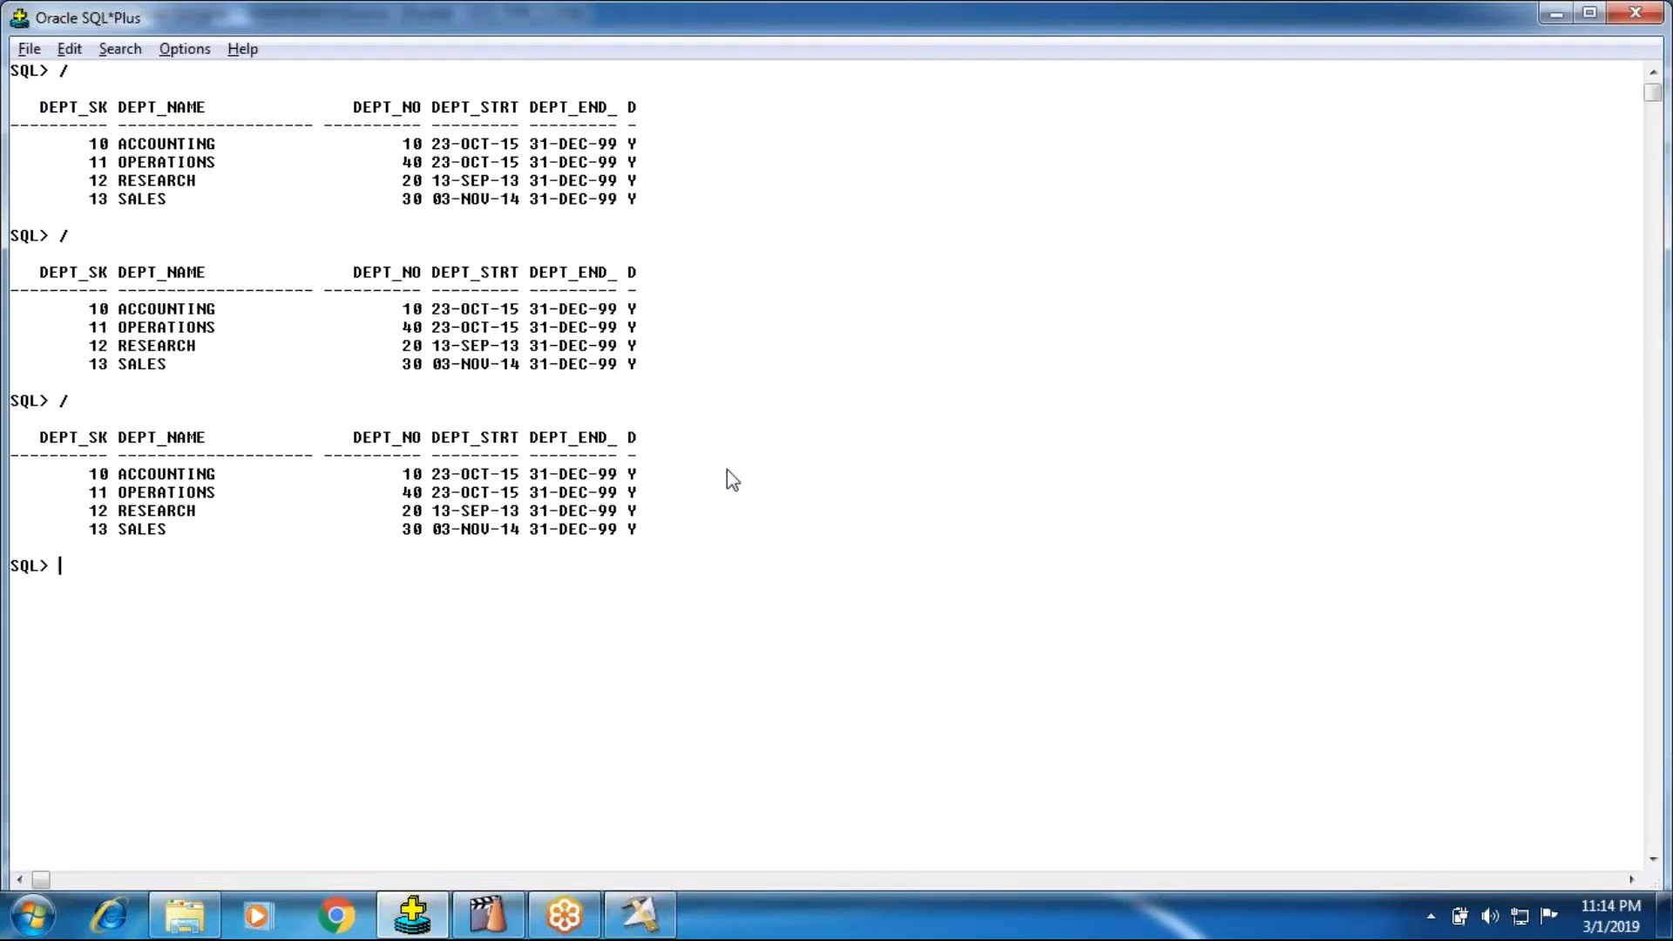
type("/")
key("Return")
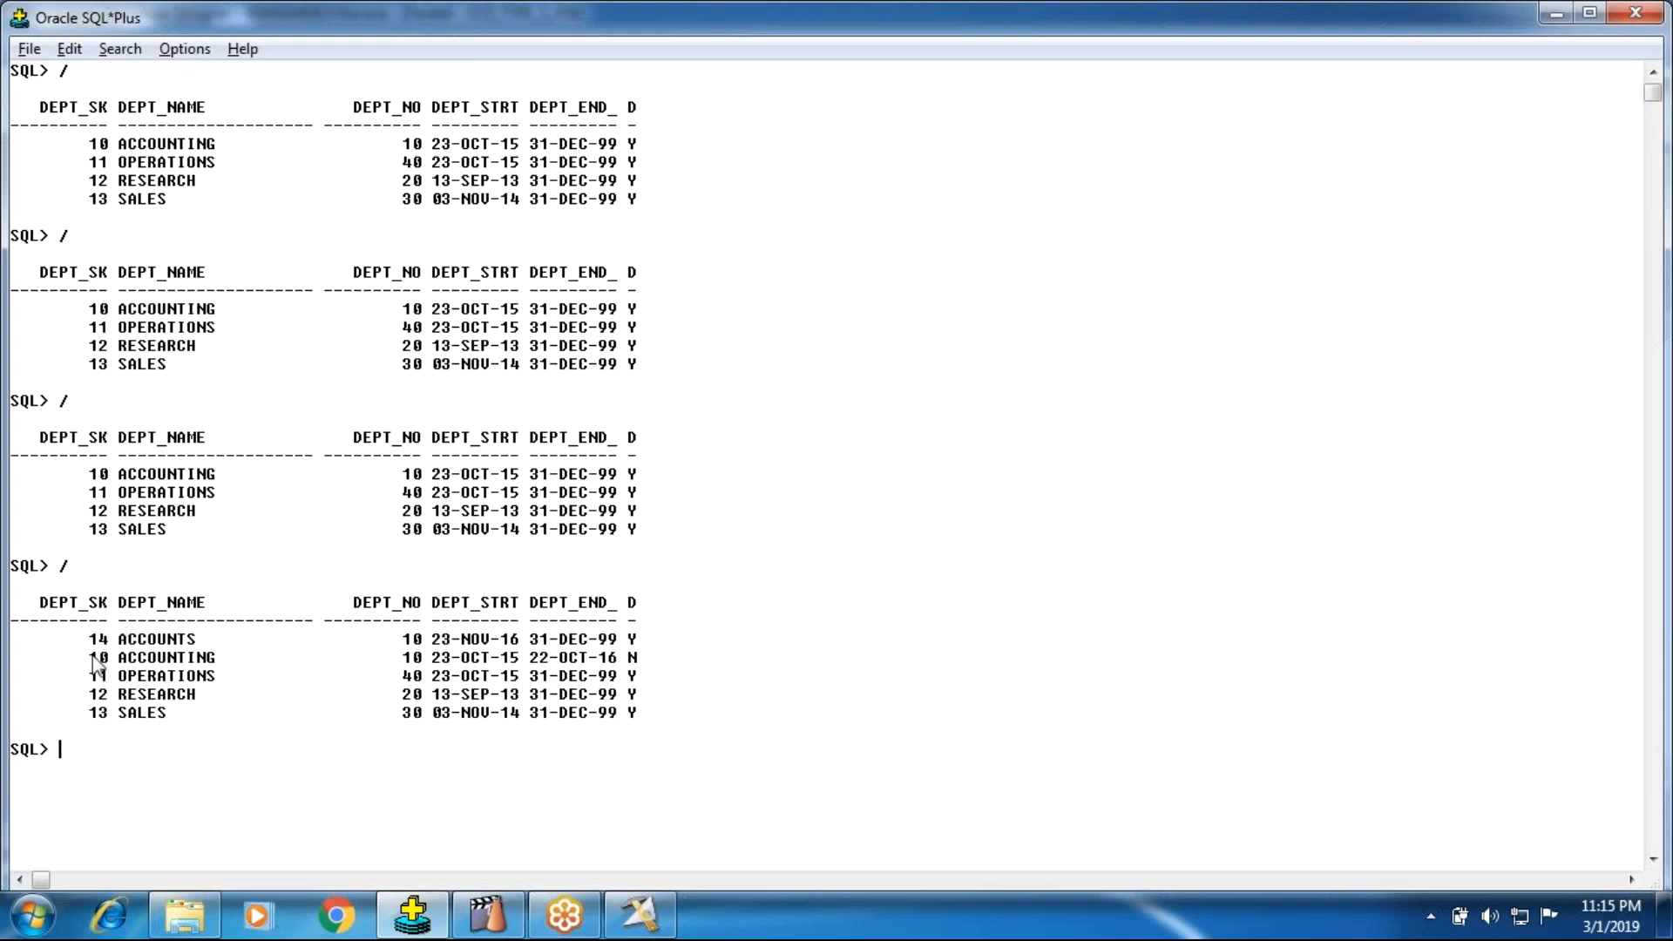
Step: Examine the ACCOUNTING and ACCOUNTS rows in the query output, and reopen Dept_Src from the InPutSource folder for comparison
left_click_drag(93, 662, 666, 669)
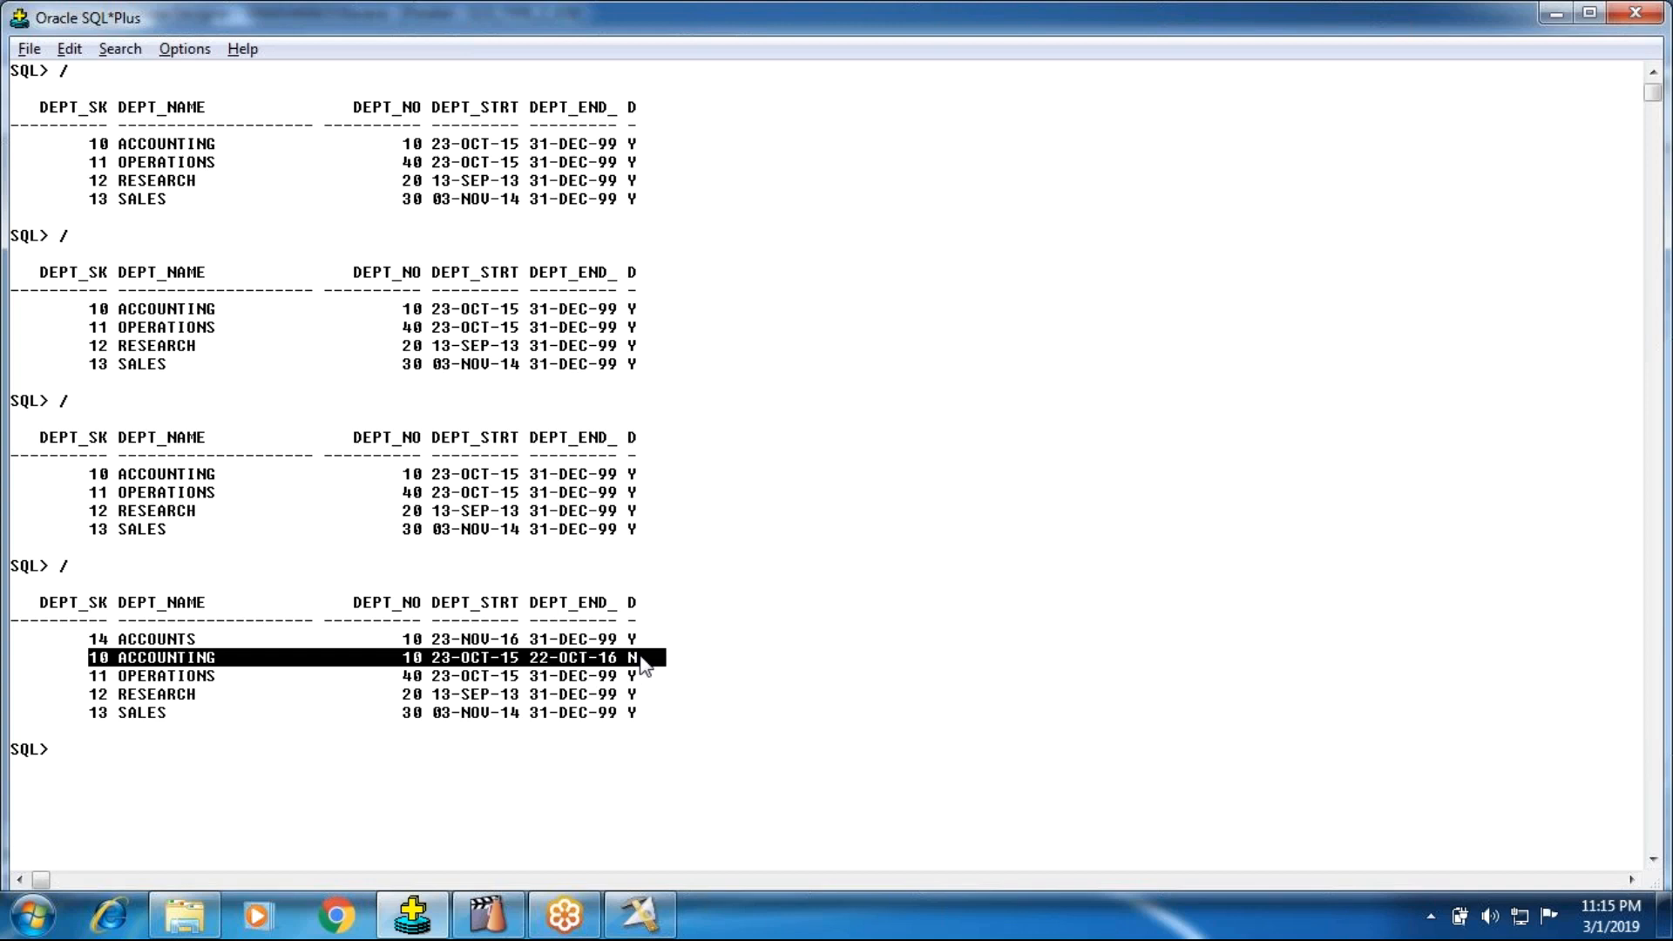
left_click_drag(88, 639, 647, 649)
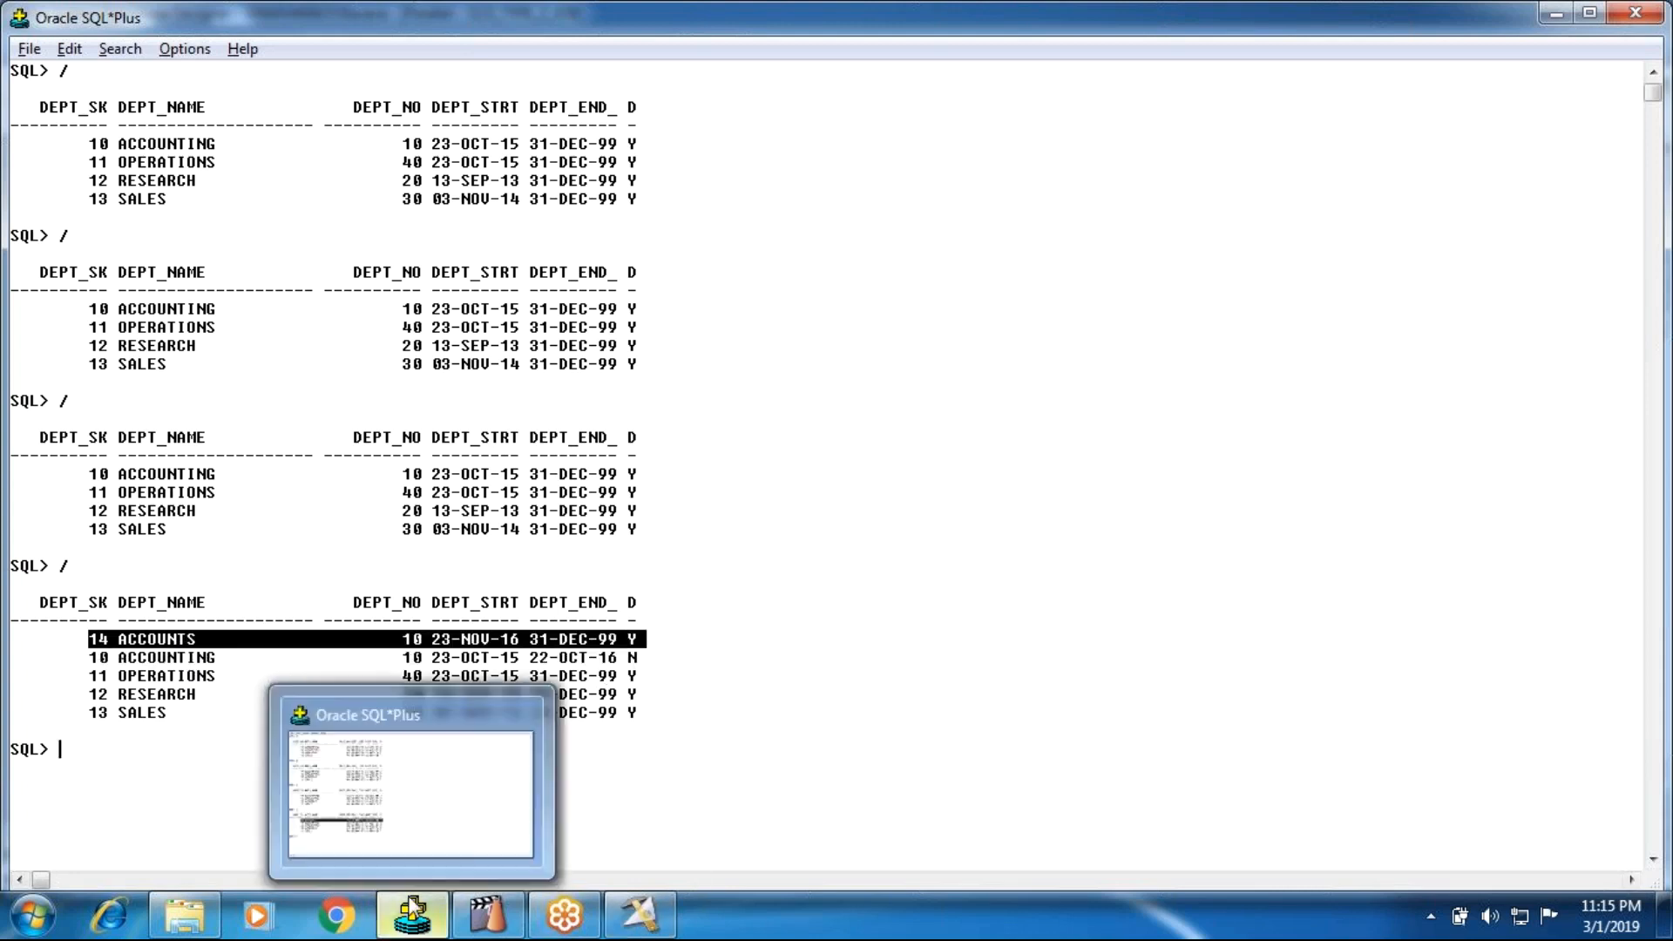
left_click(200, 922)
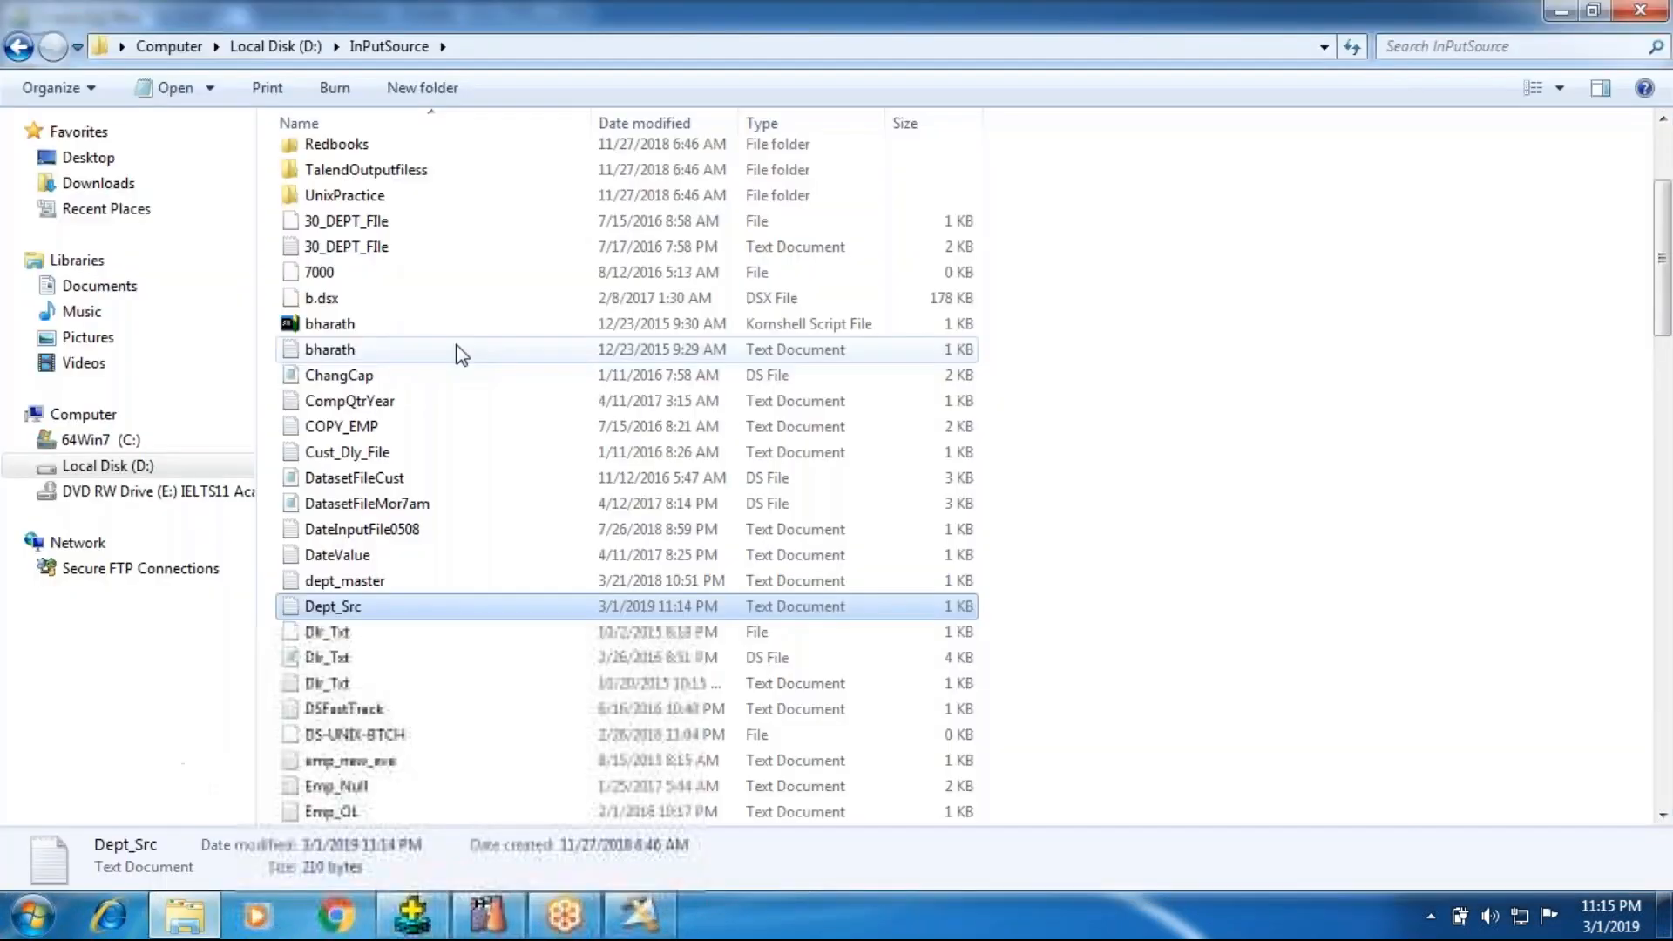
double_click(427, 606)
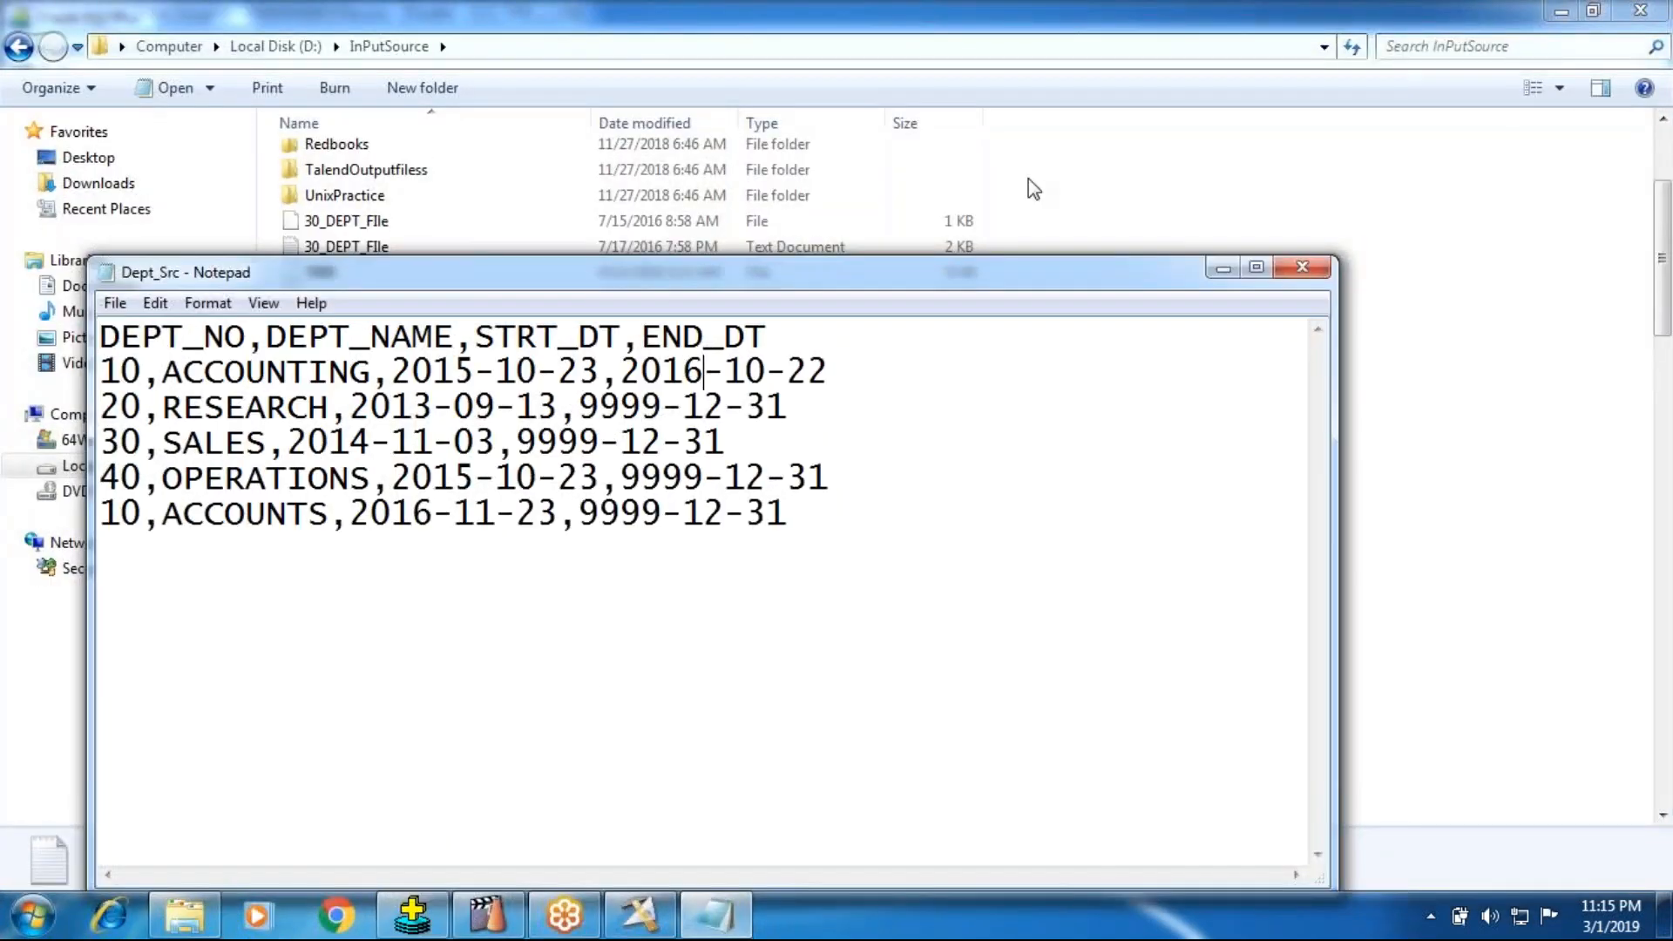
Step: Change the ACCOUNTS row's end date to 2017-12-31 in Dept_Src
left_click(662, 515)
key("BackSpace")
key("BackSpace")
key("BackSpace")
key("BackSpace")
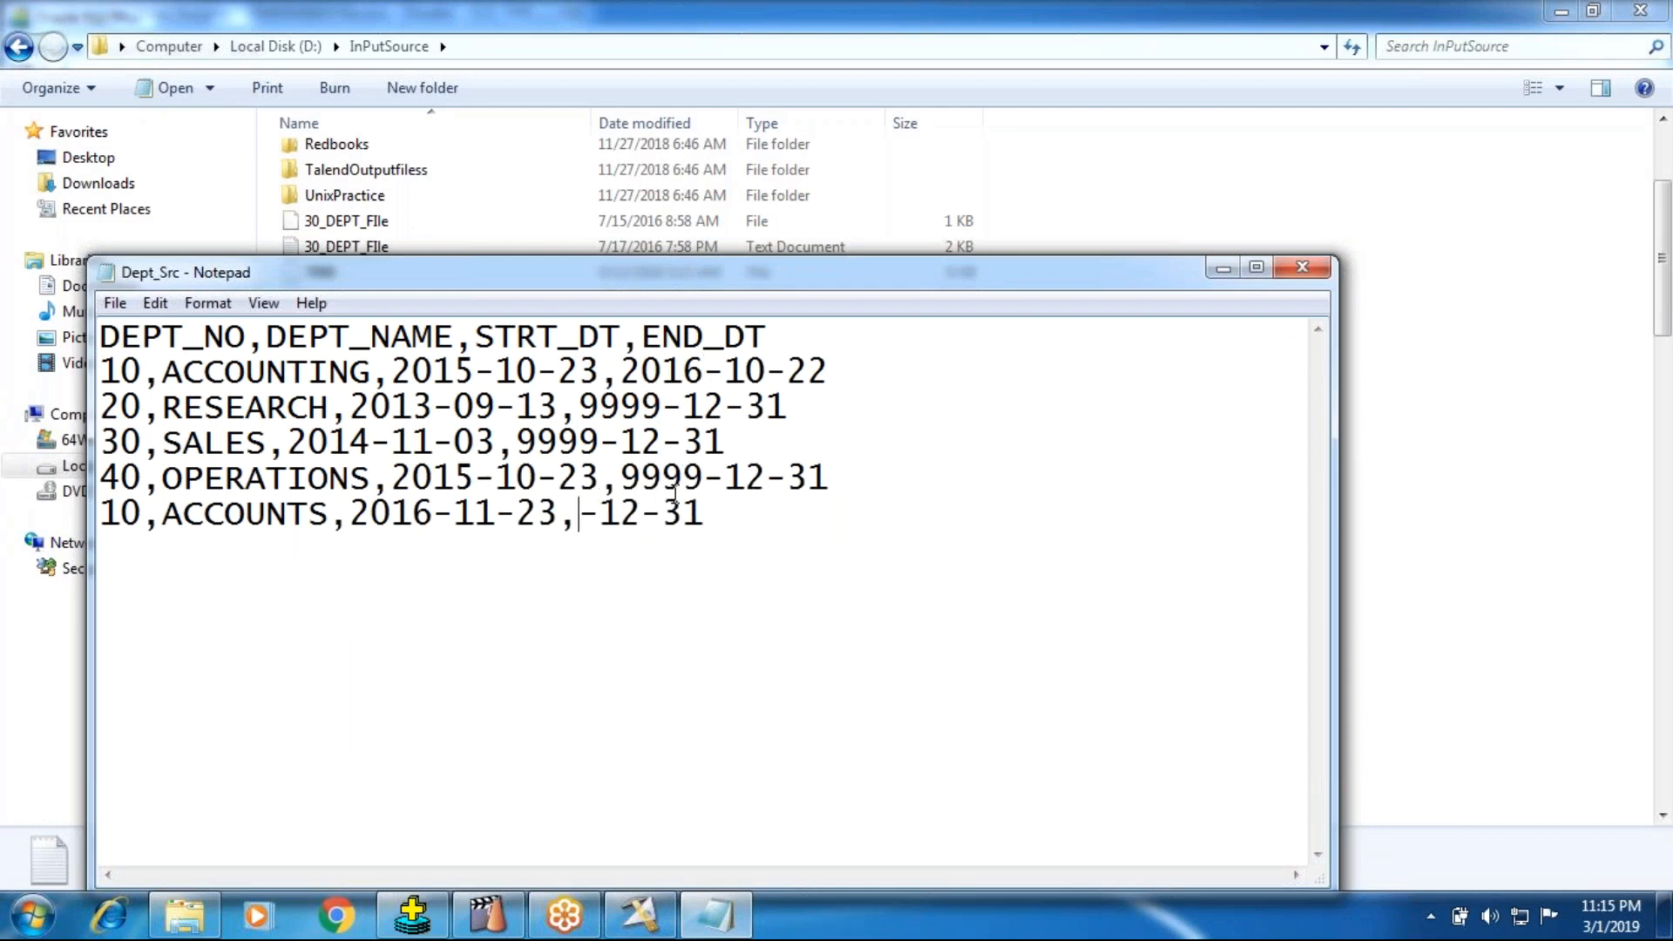
type("2017")
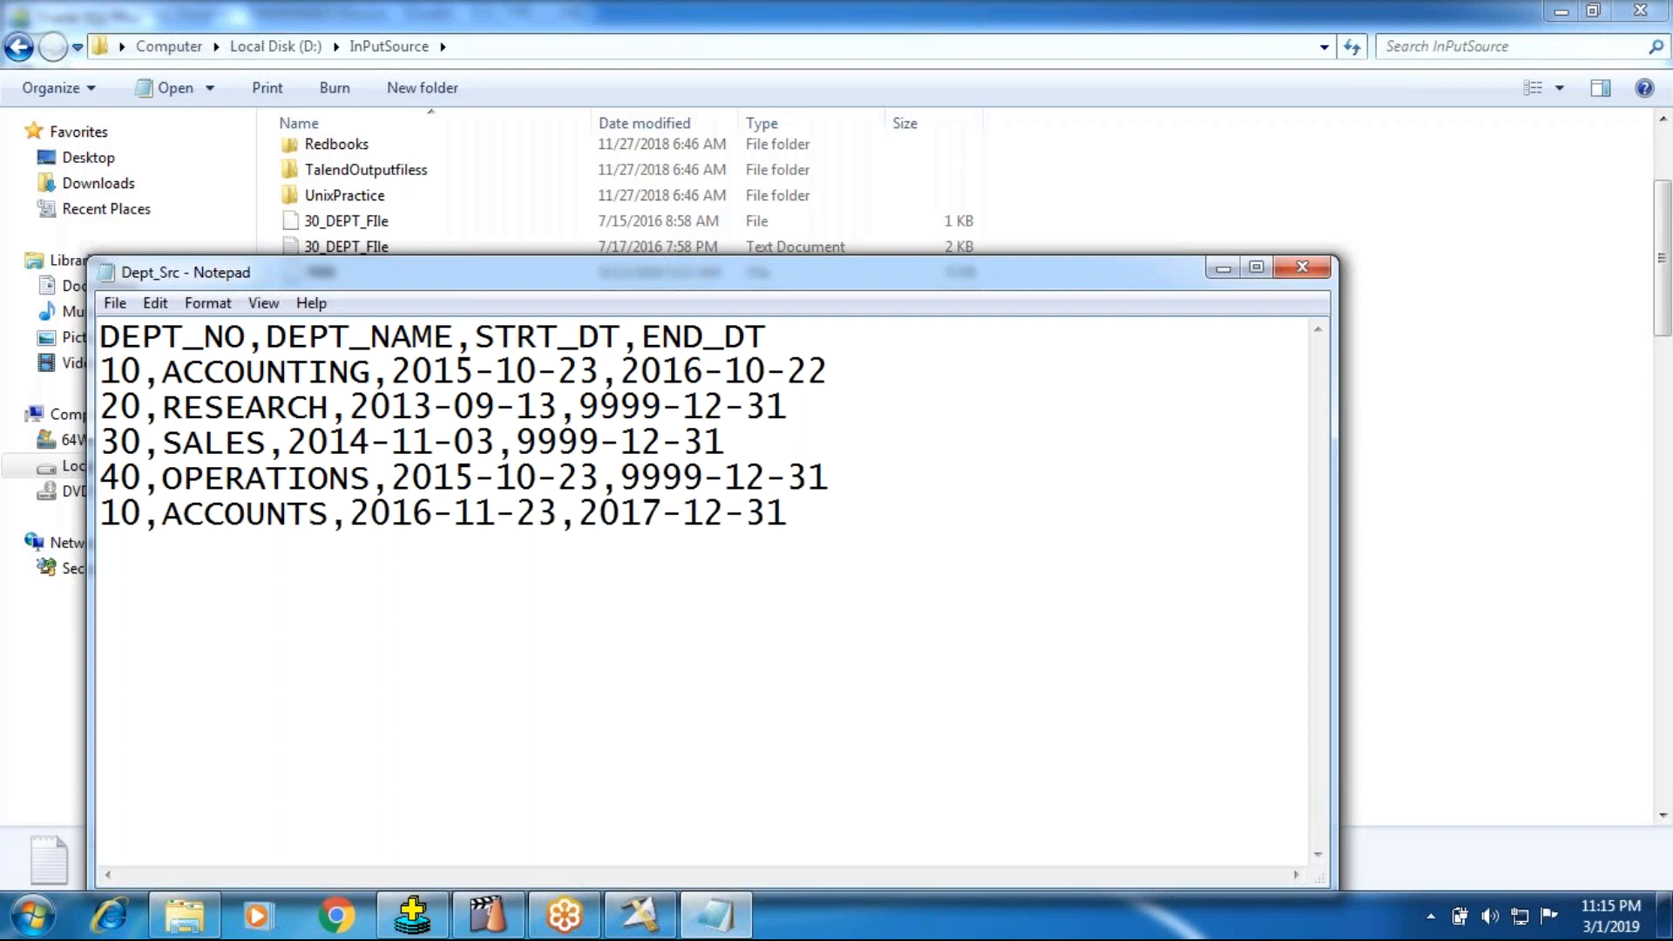
Step: Add a row for department 10 named Finance with the start date 2017-12-31 below the ACCOUNTS row
key("Right")
key("Right")
key("Right")
key("Right")
key("Right")
key("Right")
key("Return")
type("10,Financ")
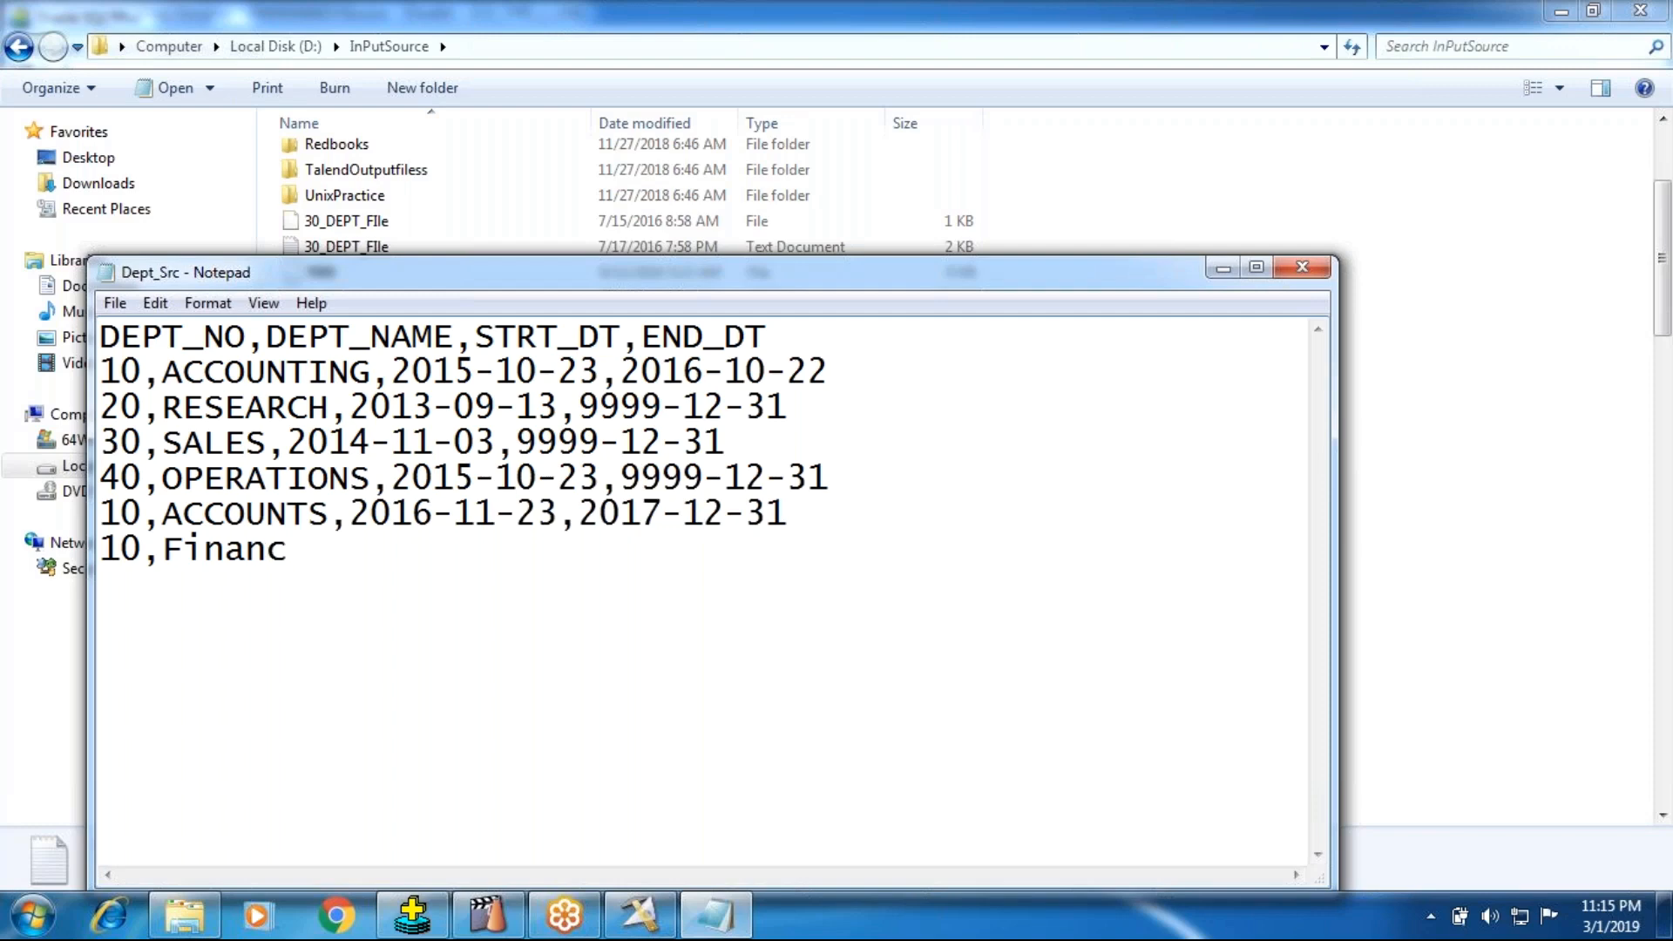
type("e,2017-")
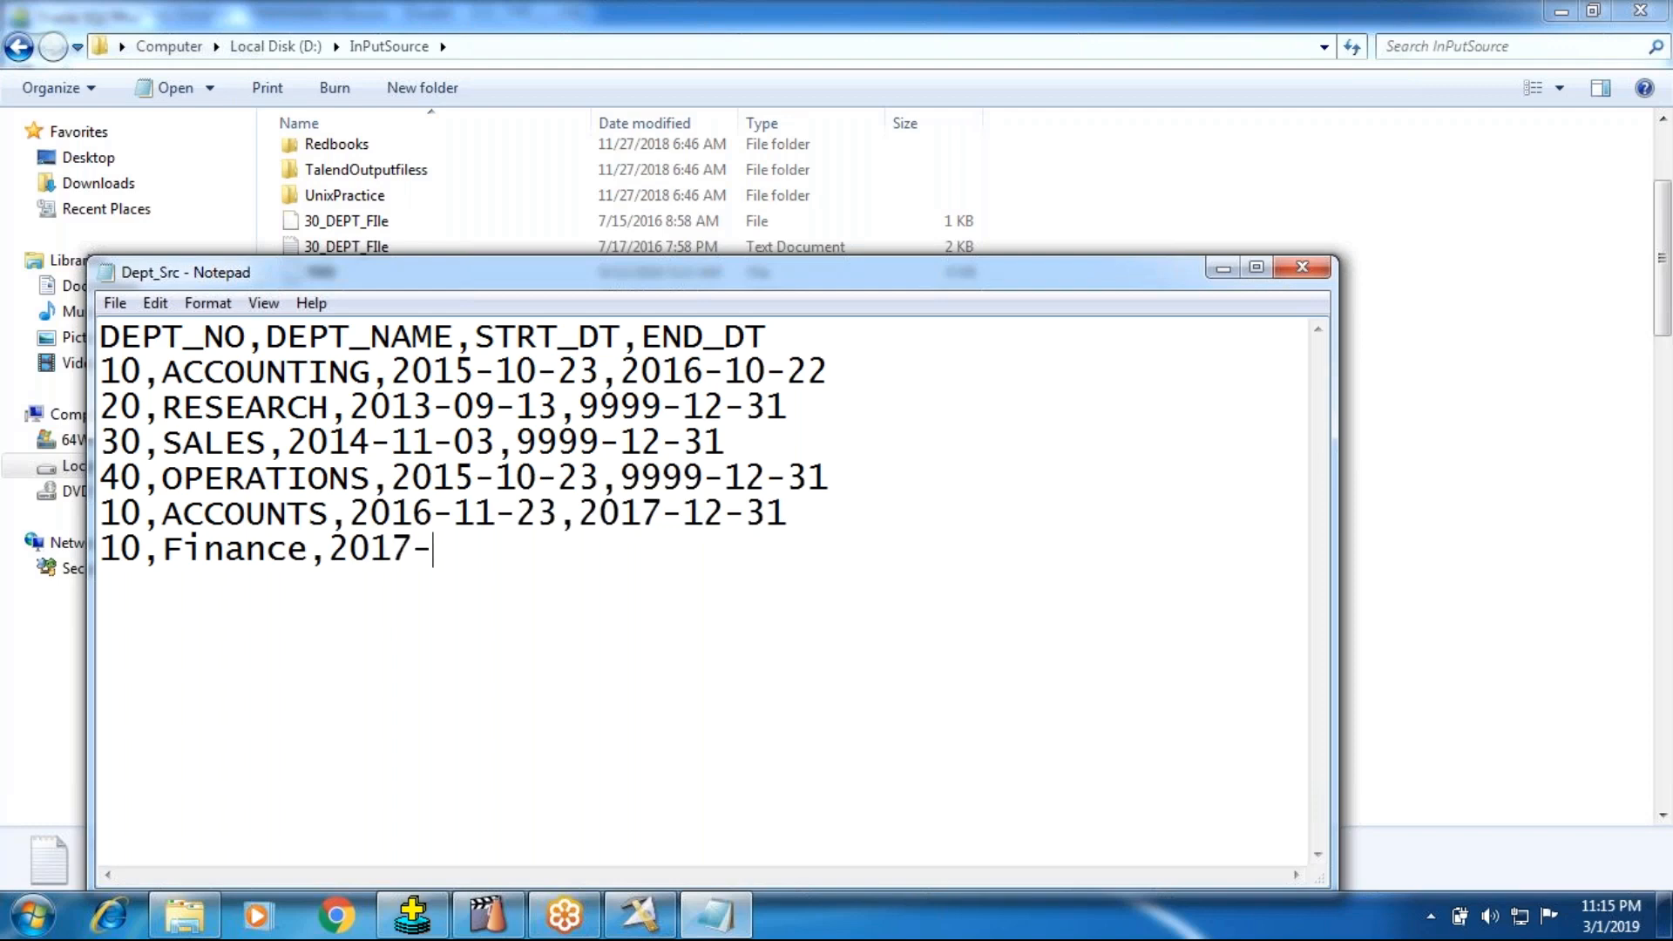
type("12-31,201")
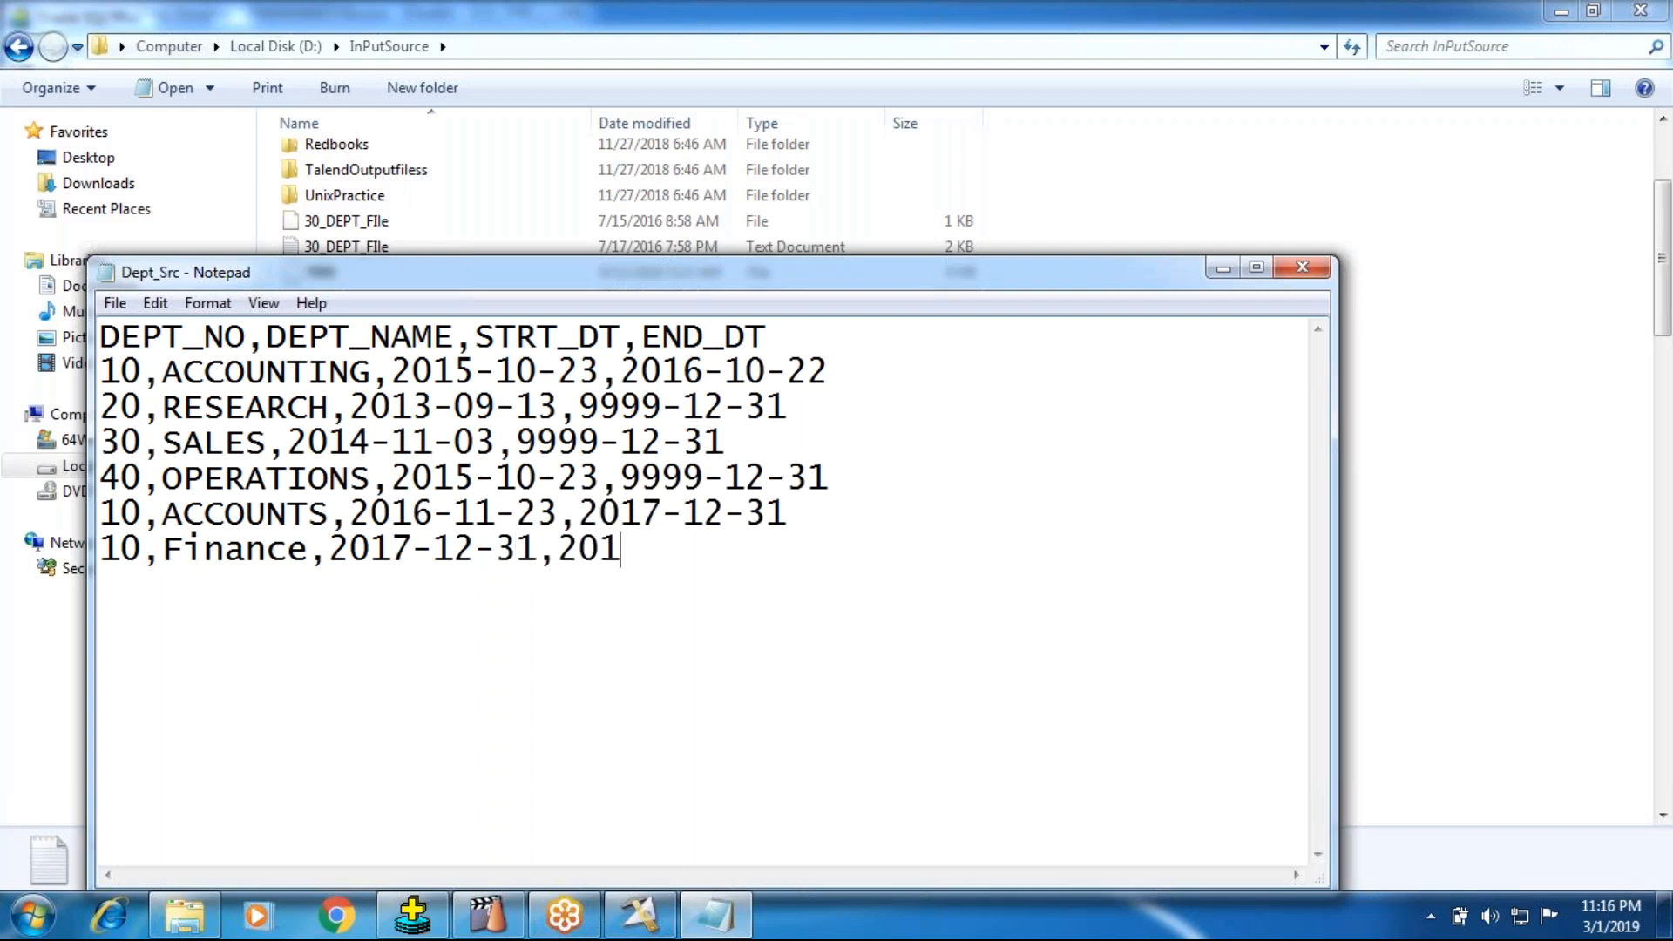
Step: Complete the Finance row with the end date 9999-12-31, save and close Dept_Src, and reopen it for review
key("BackSpace")
key("BackSpace")
key("BackSpace")
type("9999-12-31")
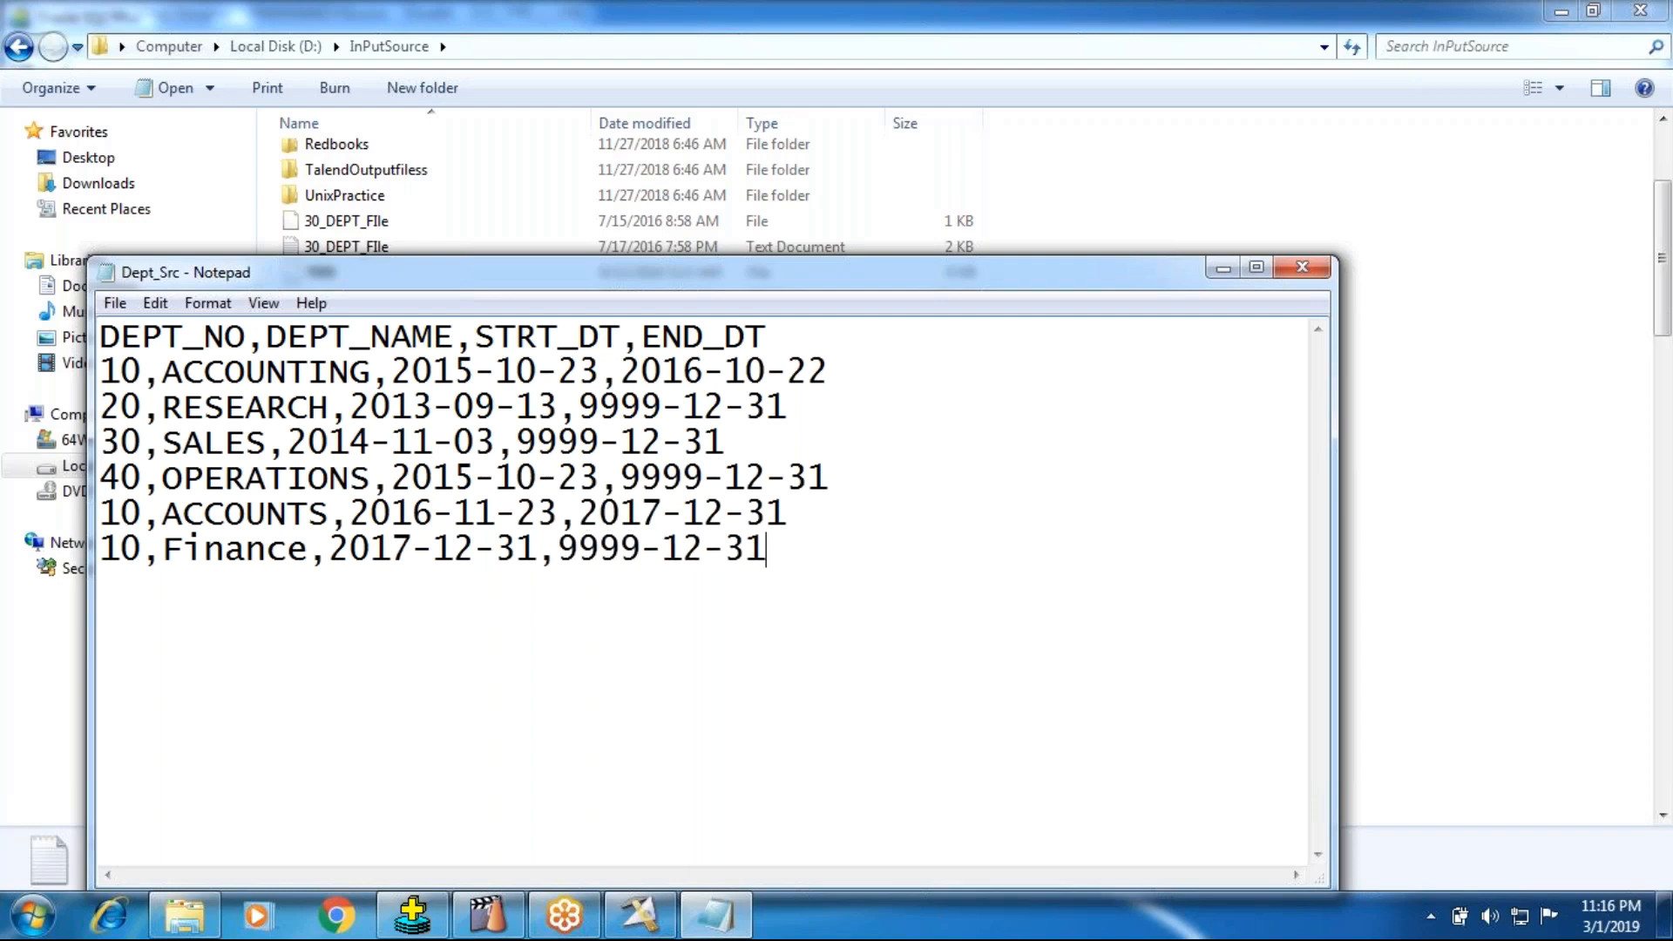
key("Return")
left_click(1314, 274)
left_click(787, 462)
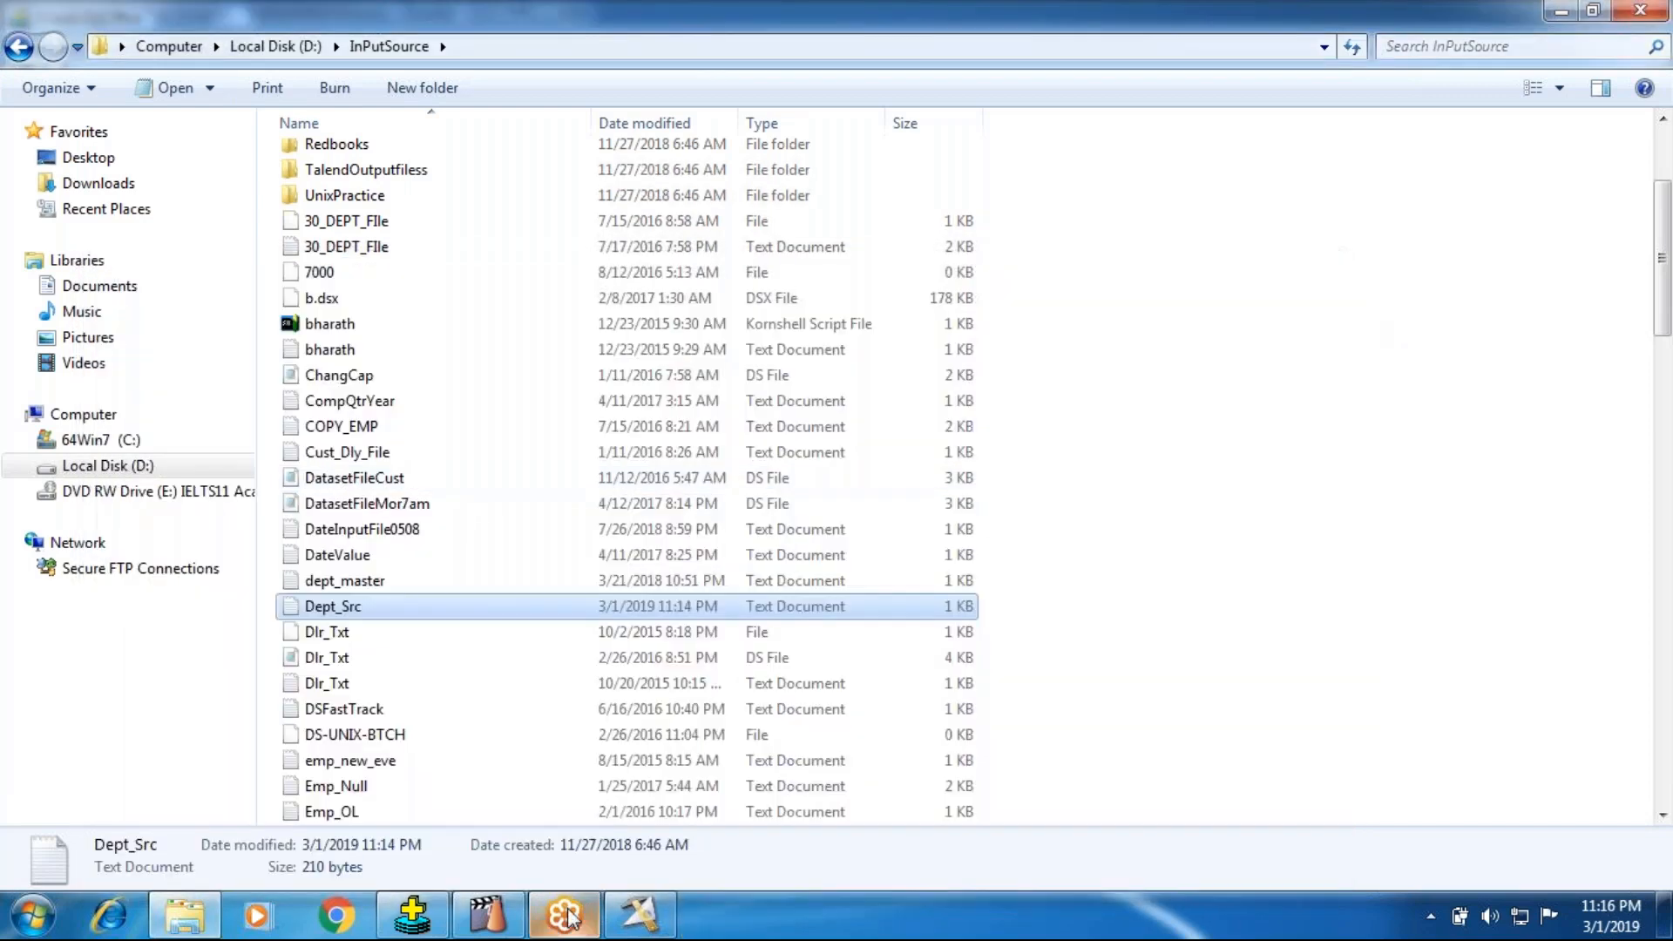
double_click(390, 607)
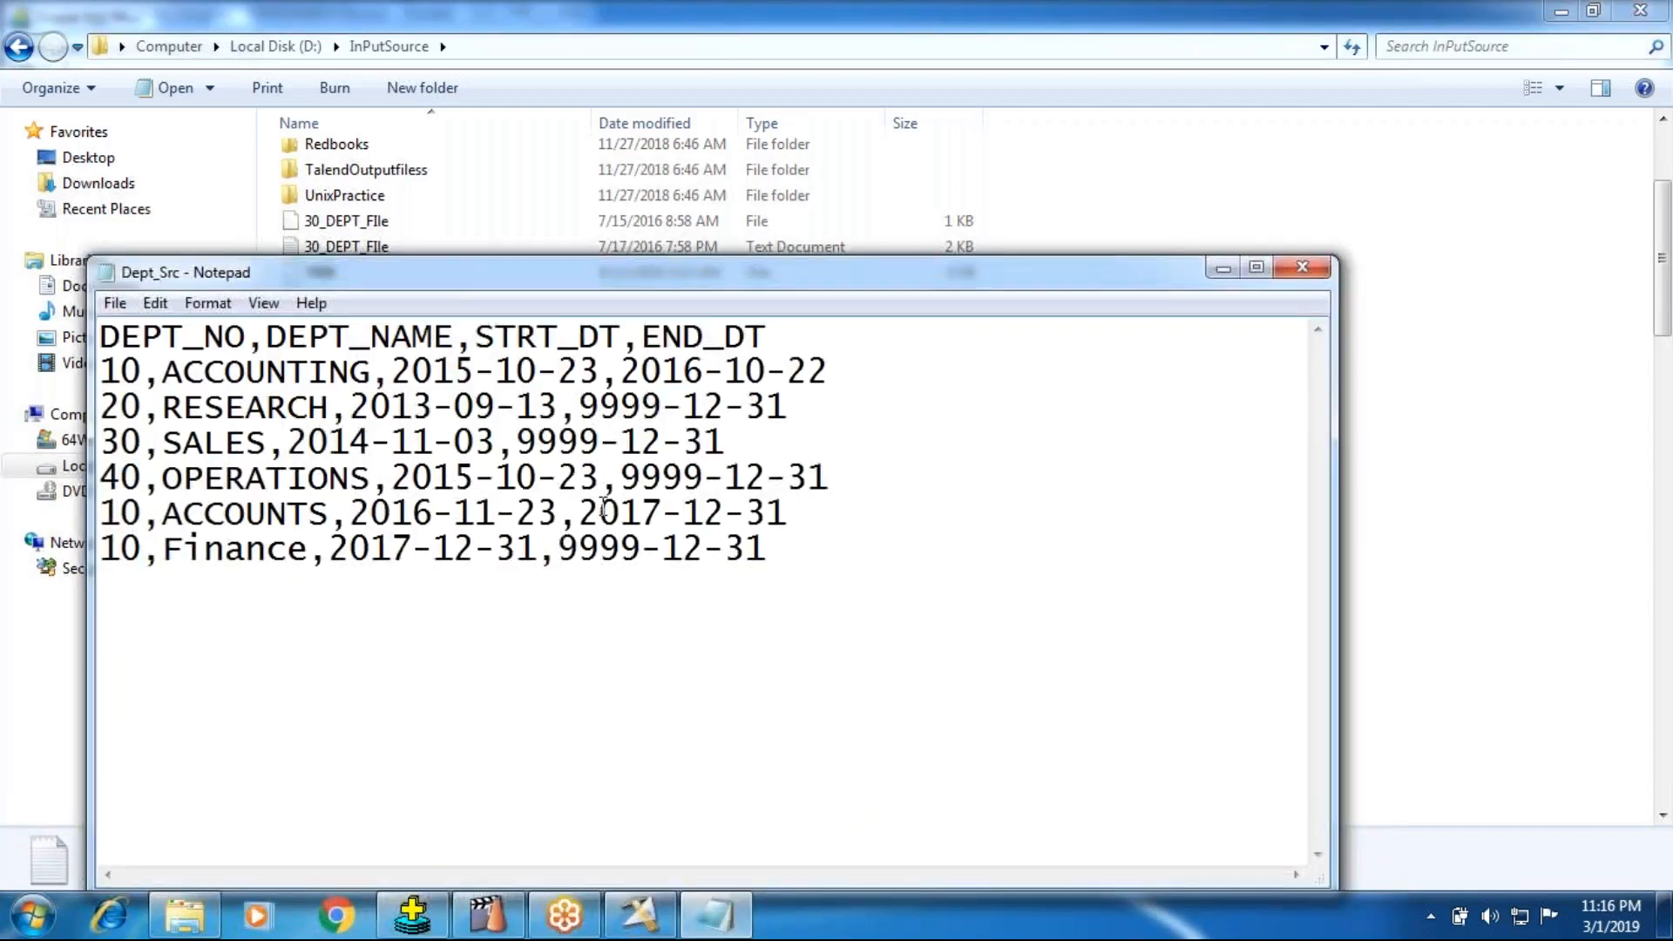
left_click(293, 517)
Step: Switch to DataStage Designer, compile SCD_TYPE_2_JOB and run it with the default run options
left_click(643, 917)
left_click(511, 122)
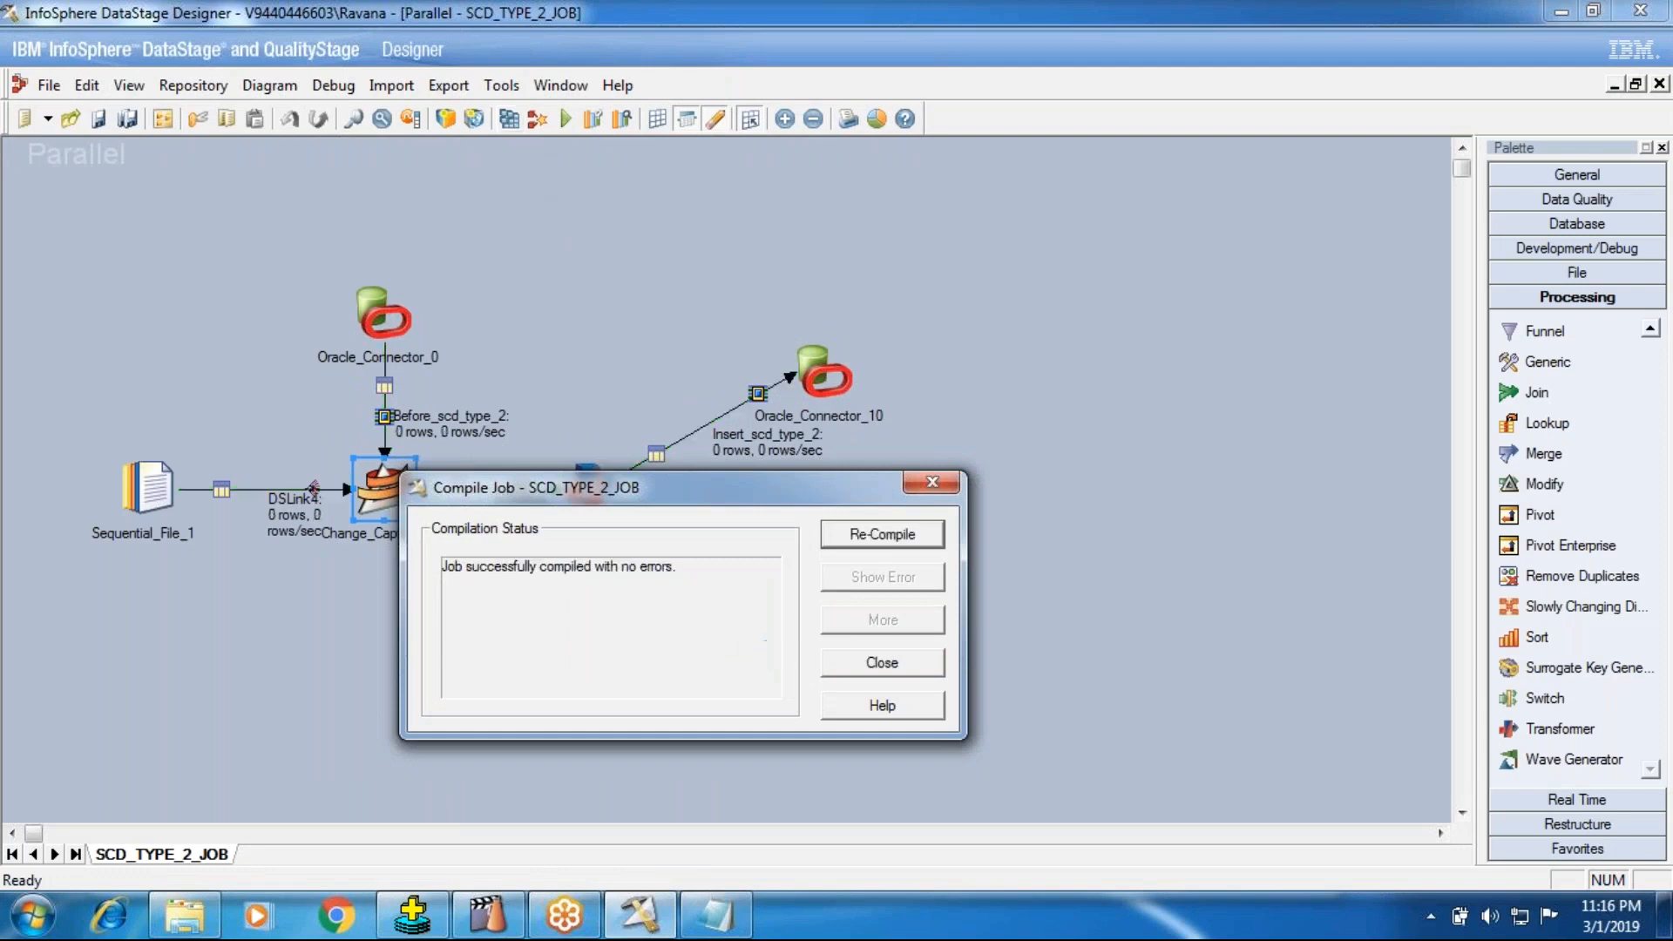
left_click(829, 671)
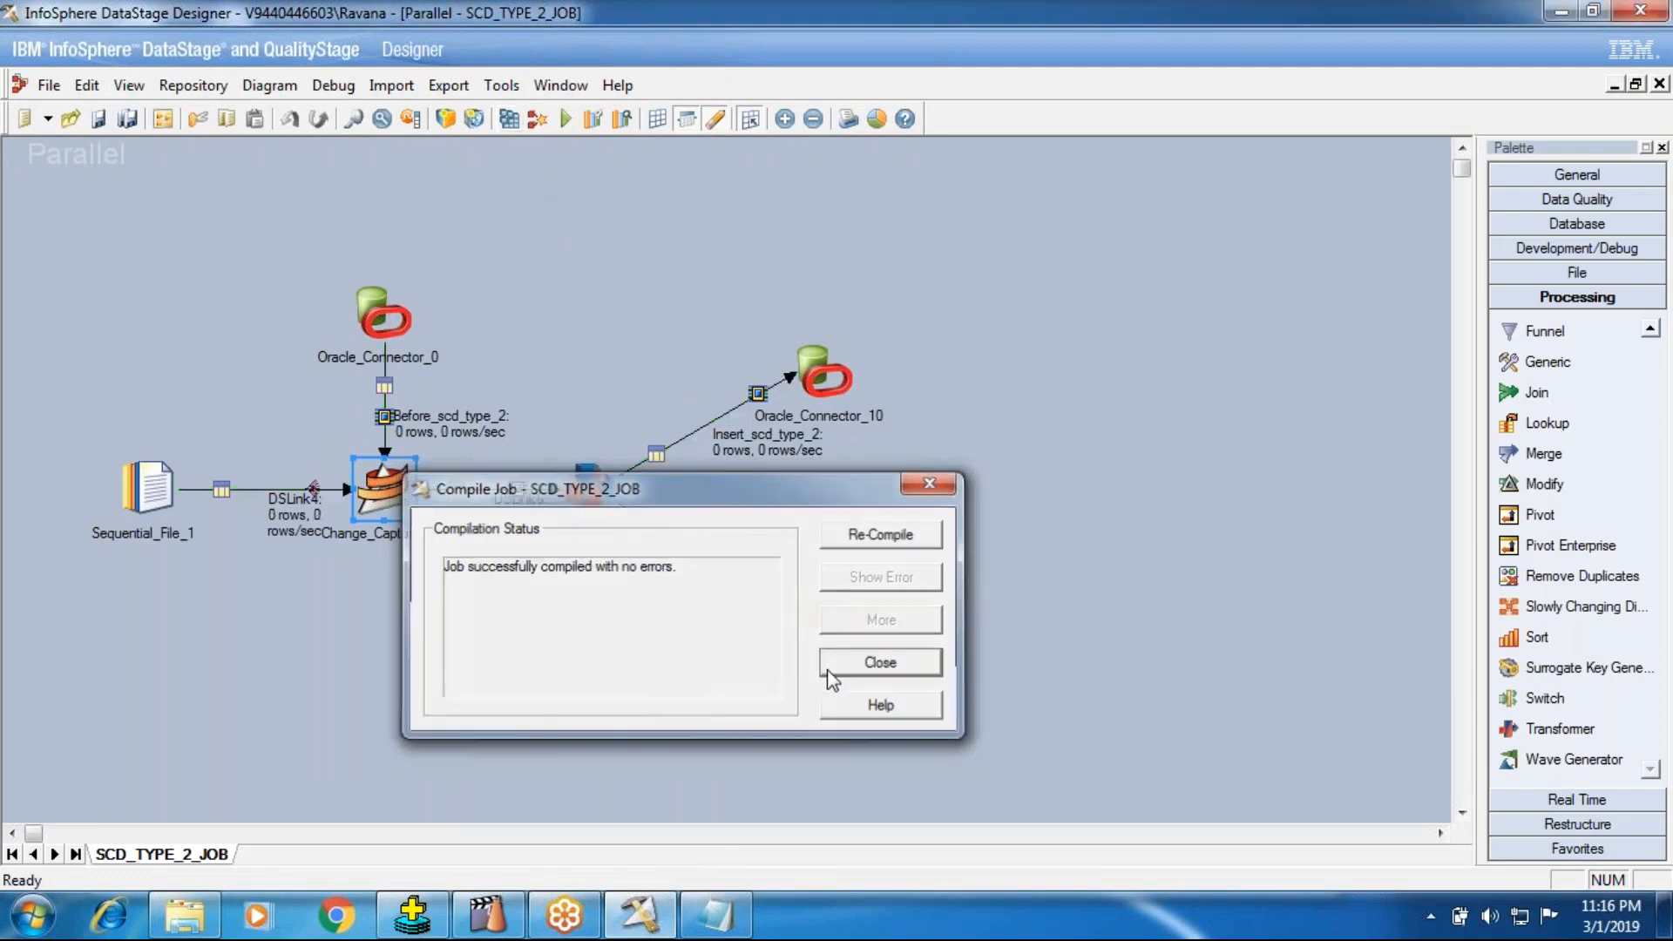
left_click(566, 119)
left_click(344, 506)
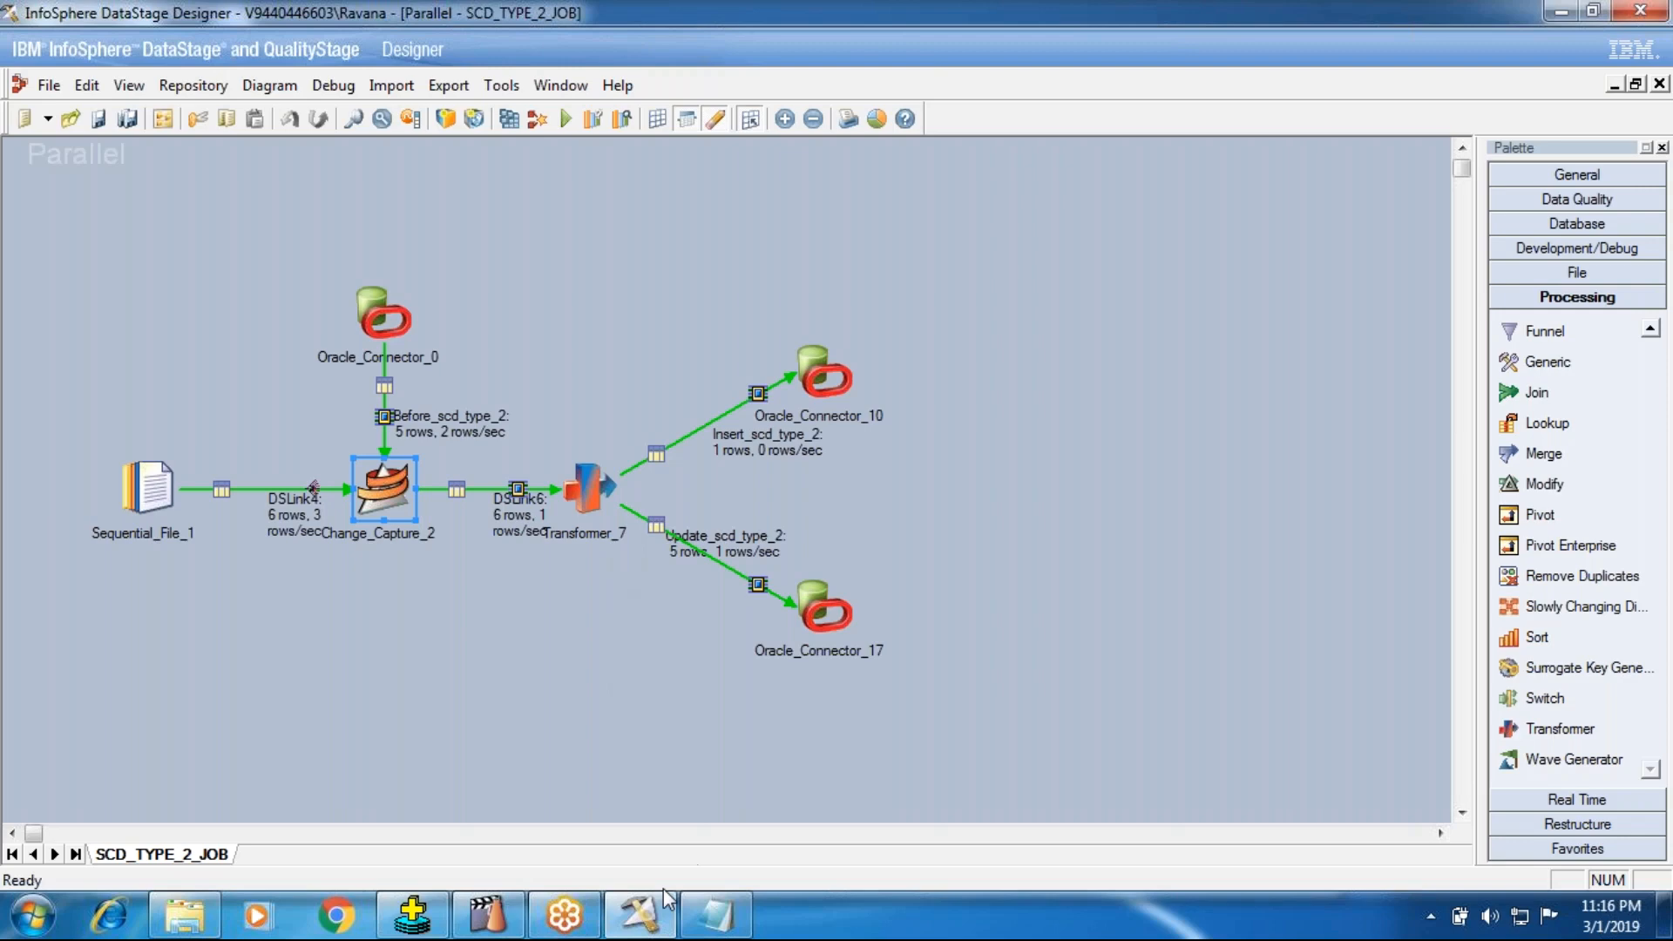
Step: Query scd_type_2 again with / in SQL*Plus and examine the ACCOUNTS, Finance and ACCOUNTING rows
left_click(412, 915)
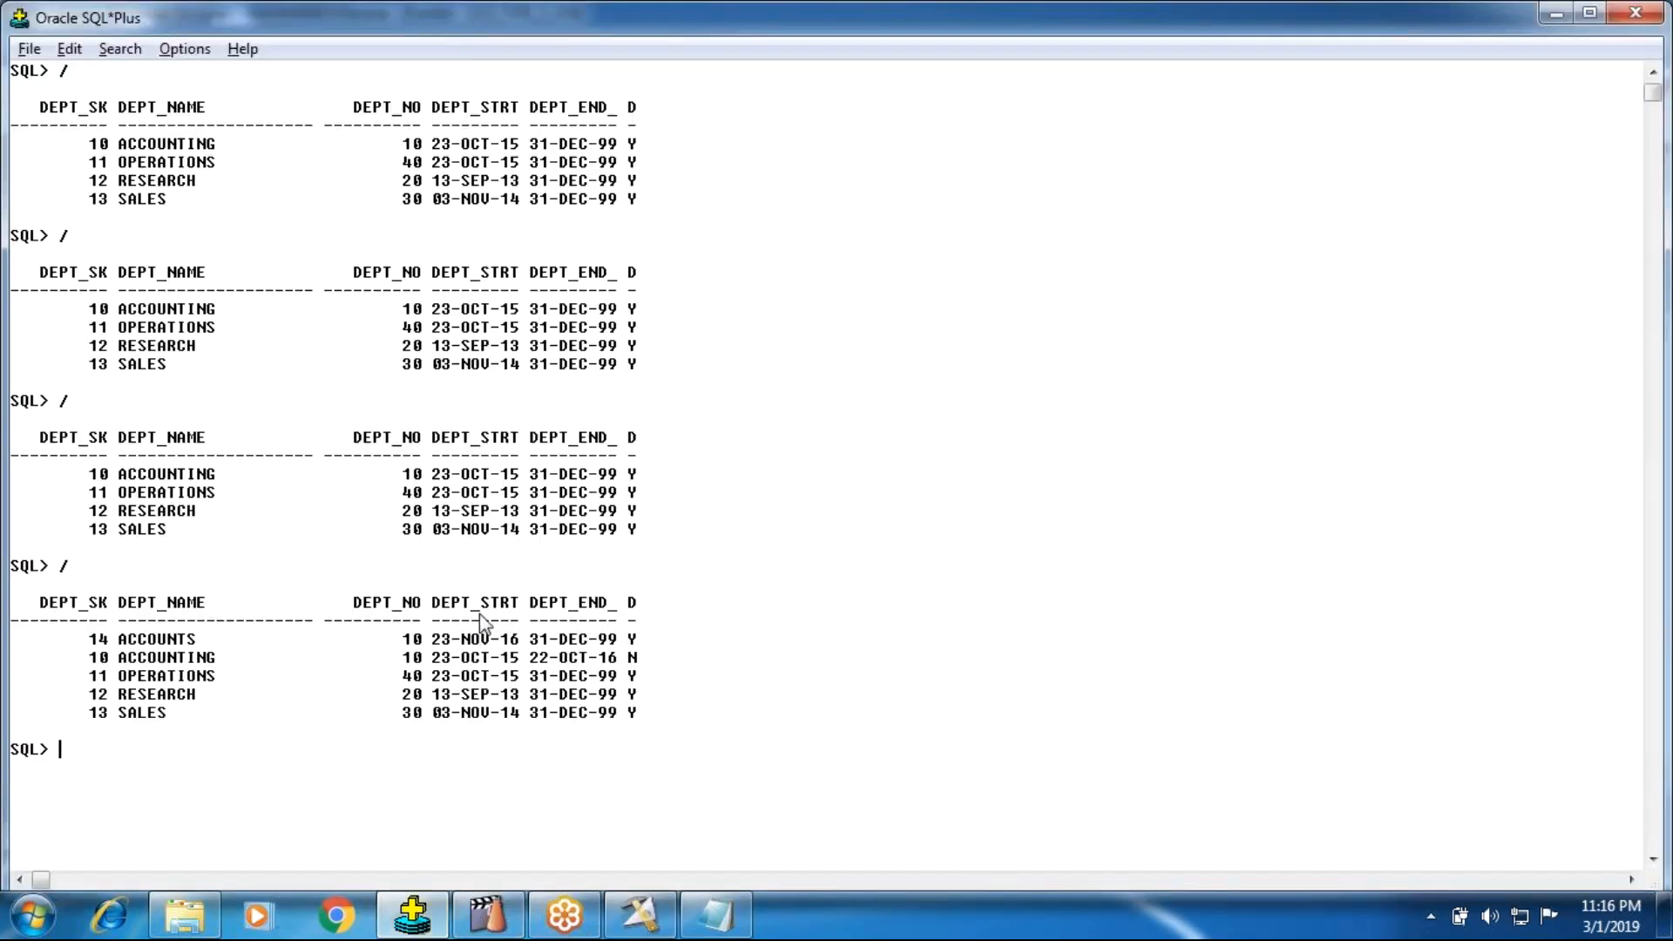
type("/")
key("Return")
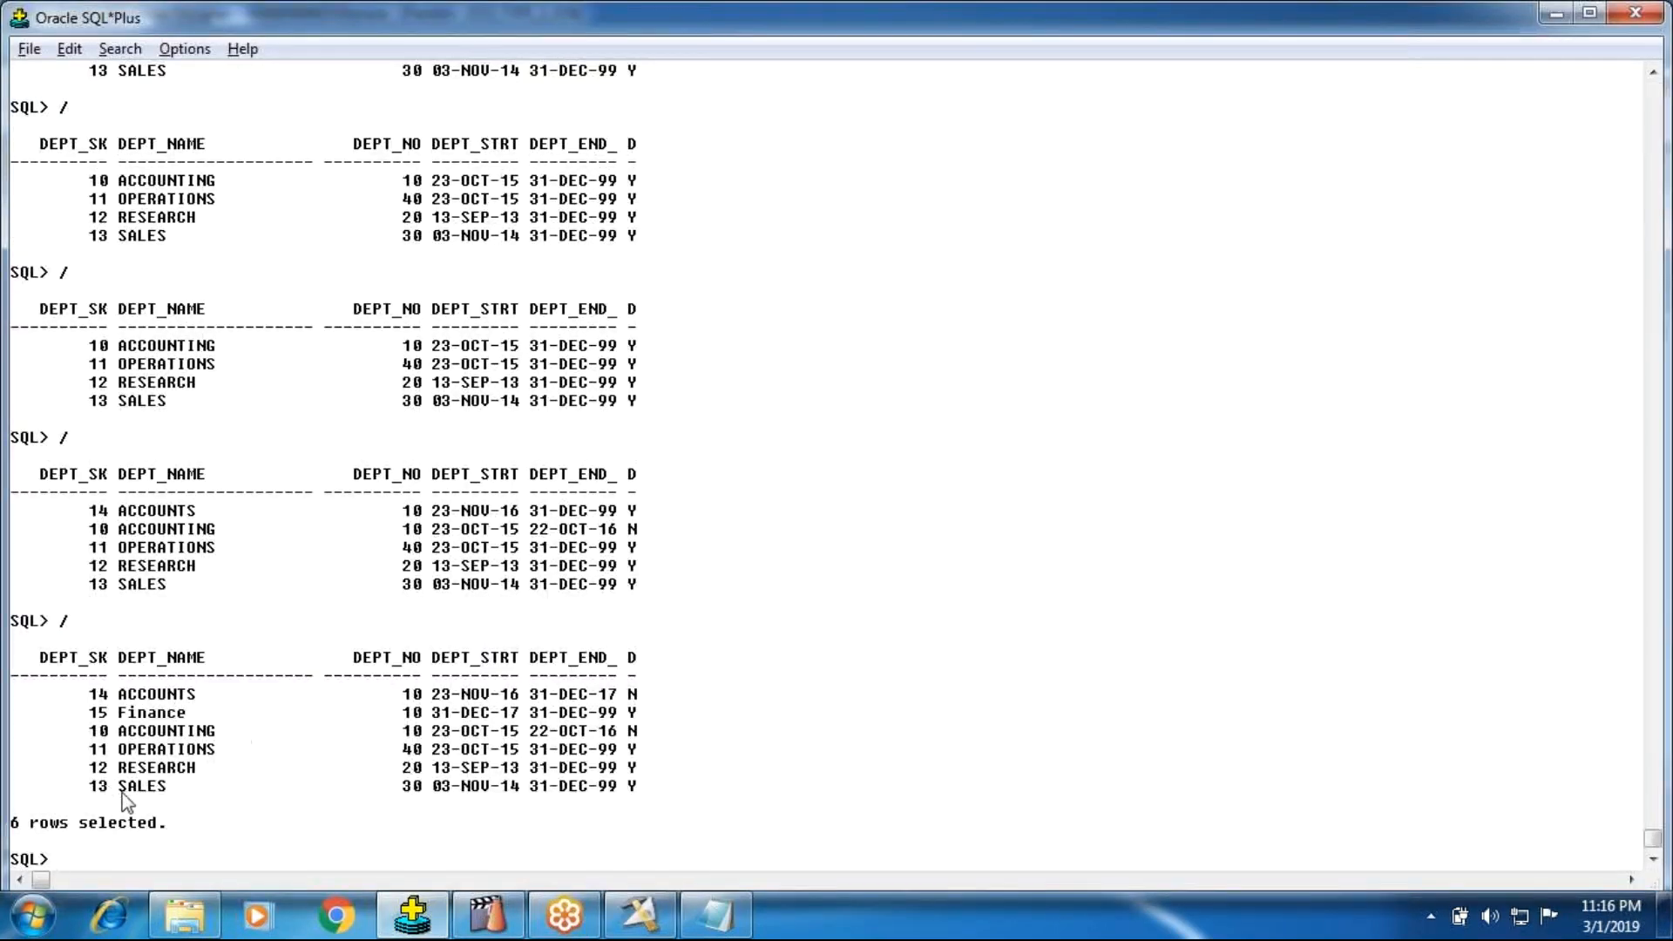
left_click_drag(119, 713, 660, 723)
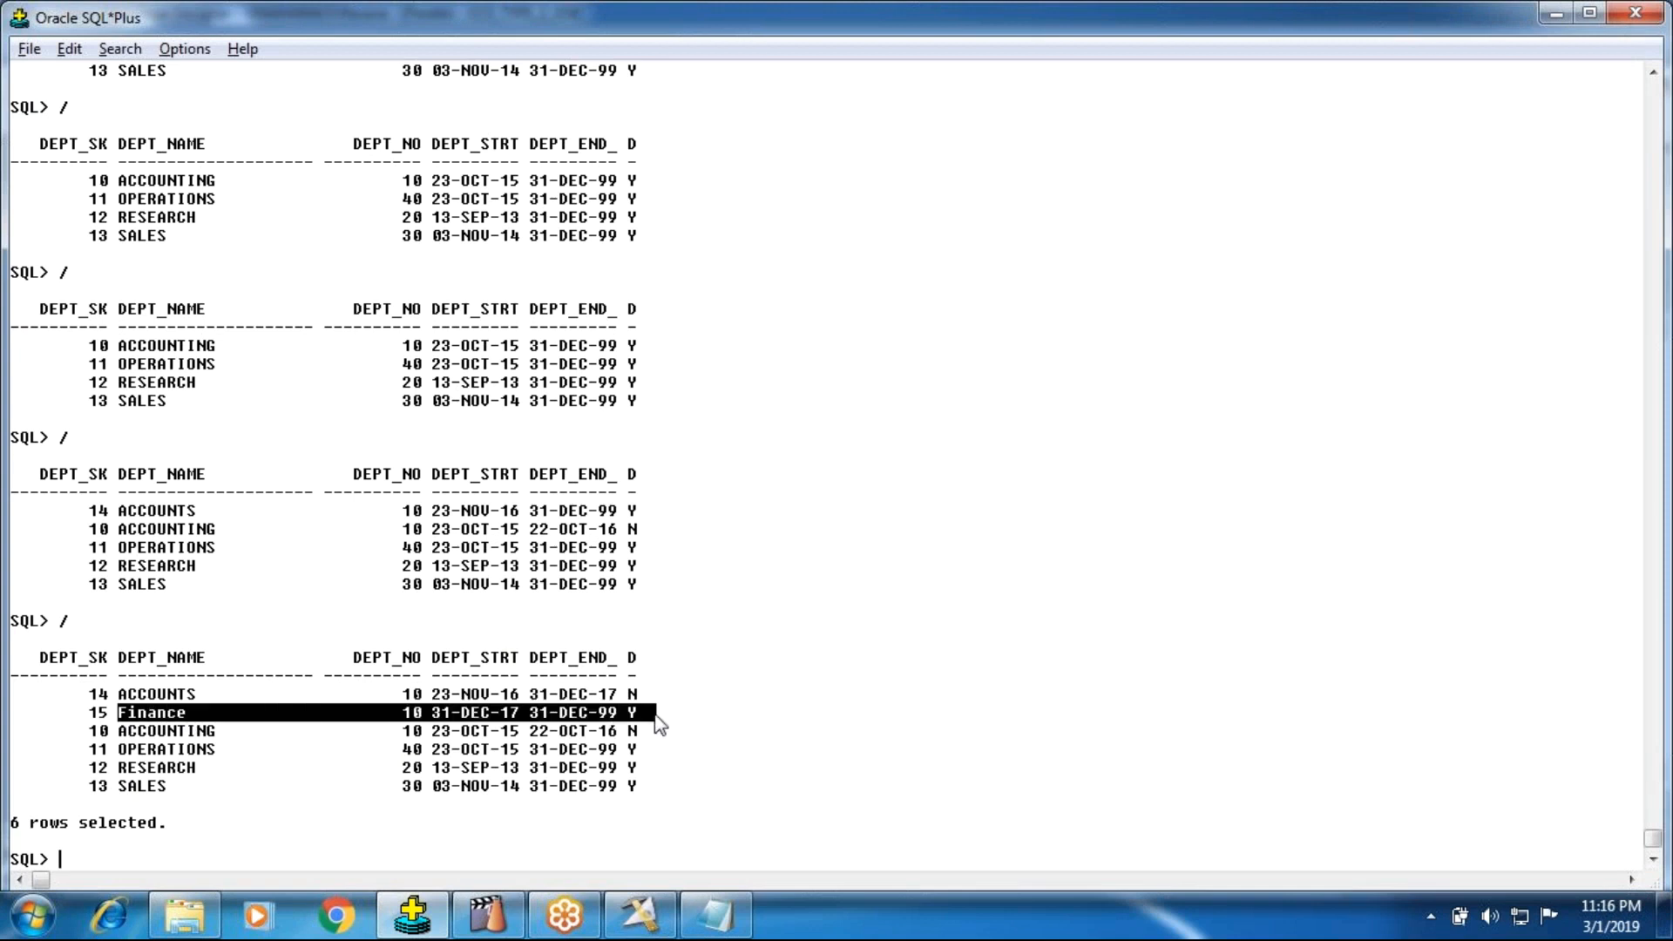
left_click_drag(394, 687, 735, 740)
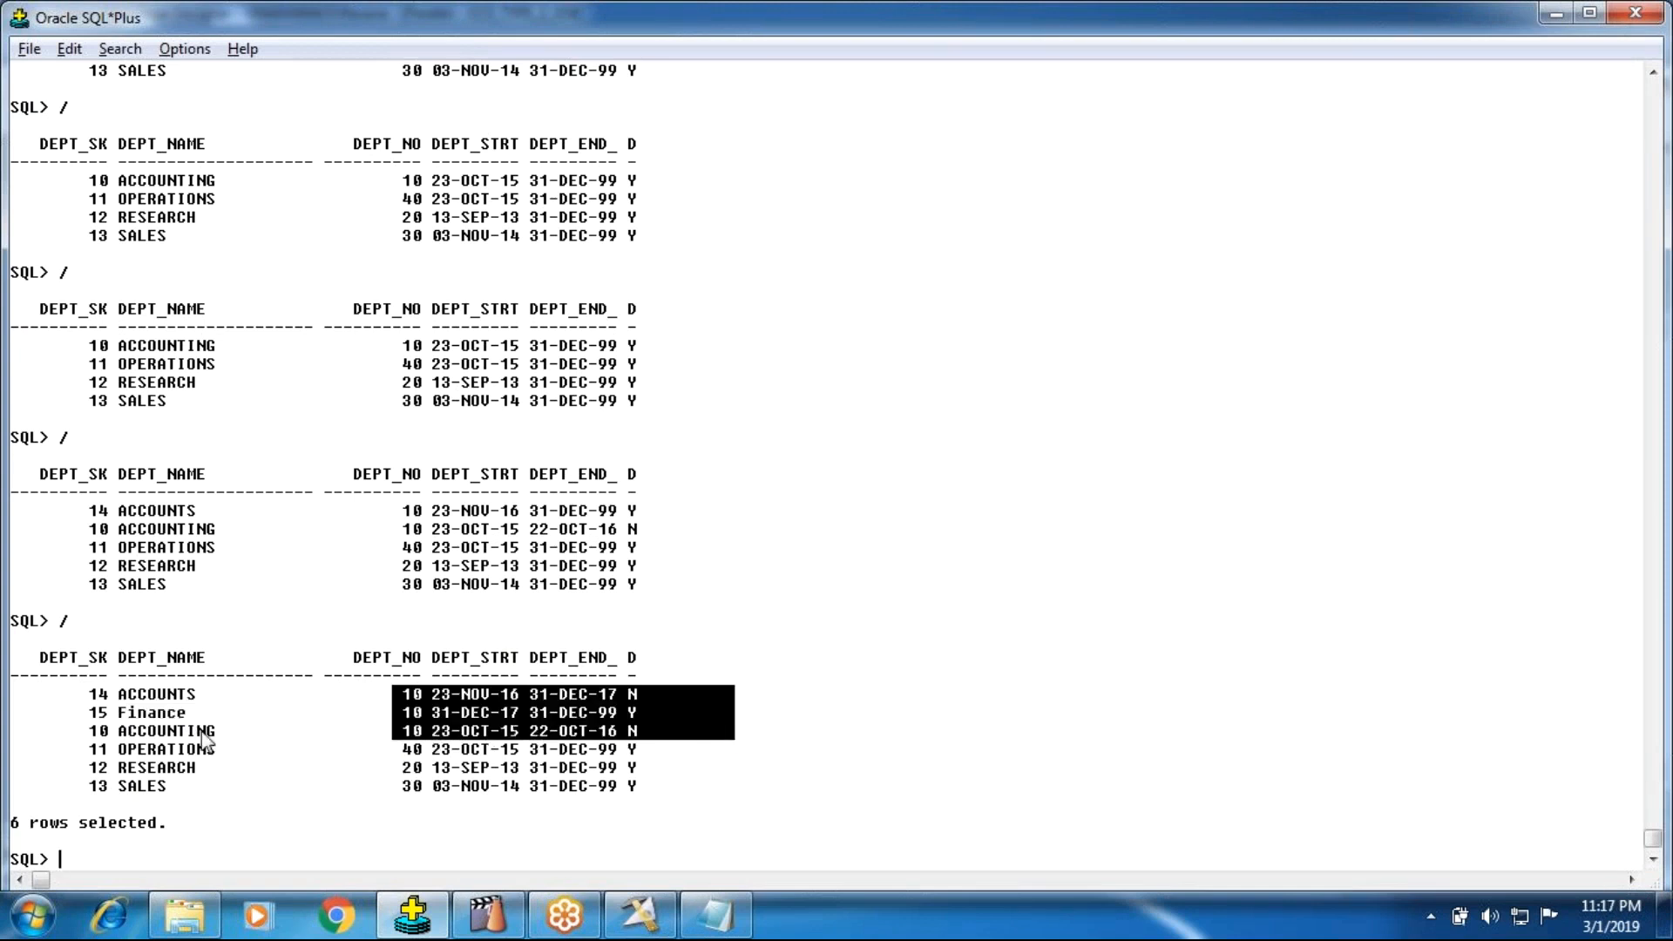
left_click_drag(80, 681, 661, 736)
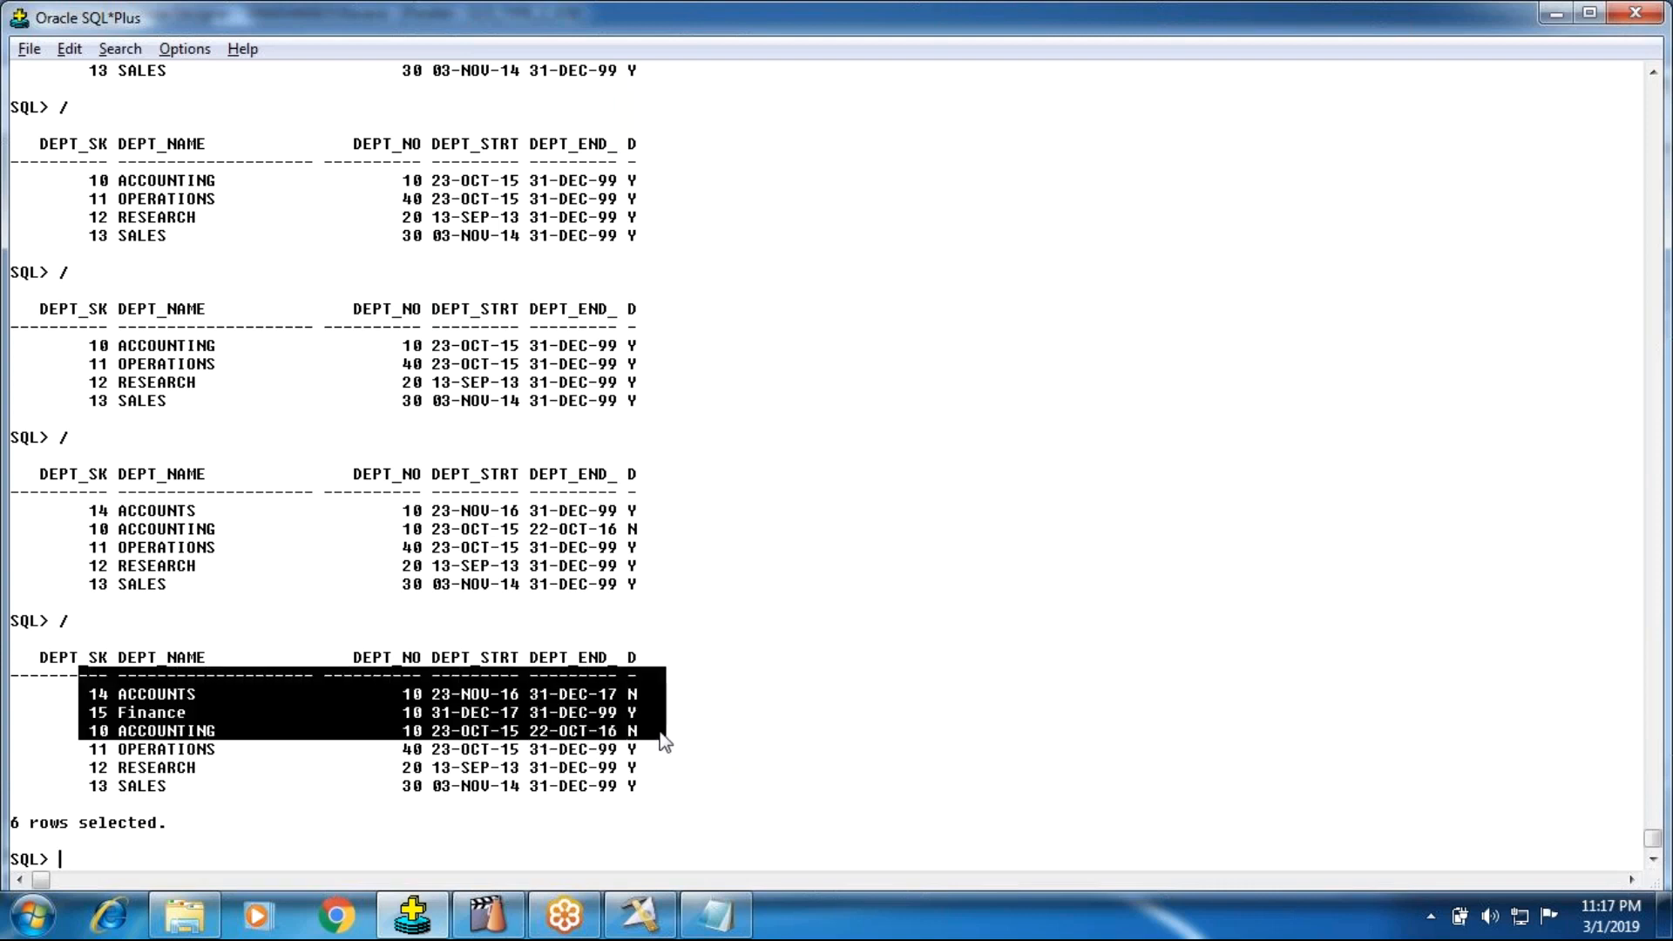
left_click(638, 715)
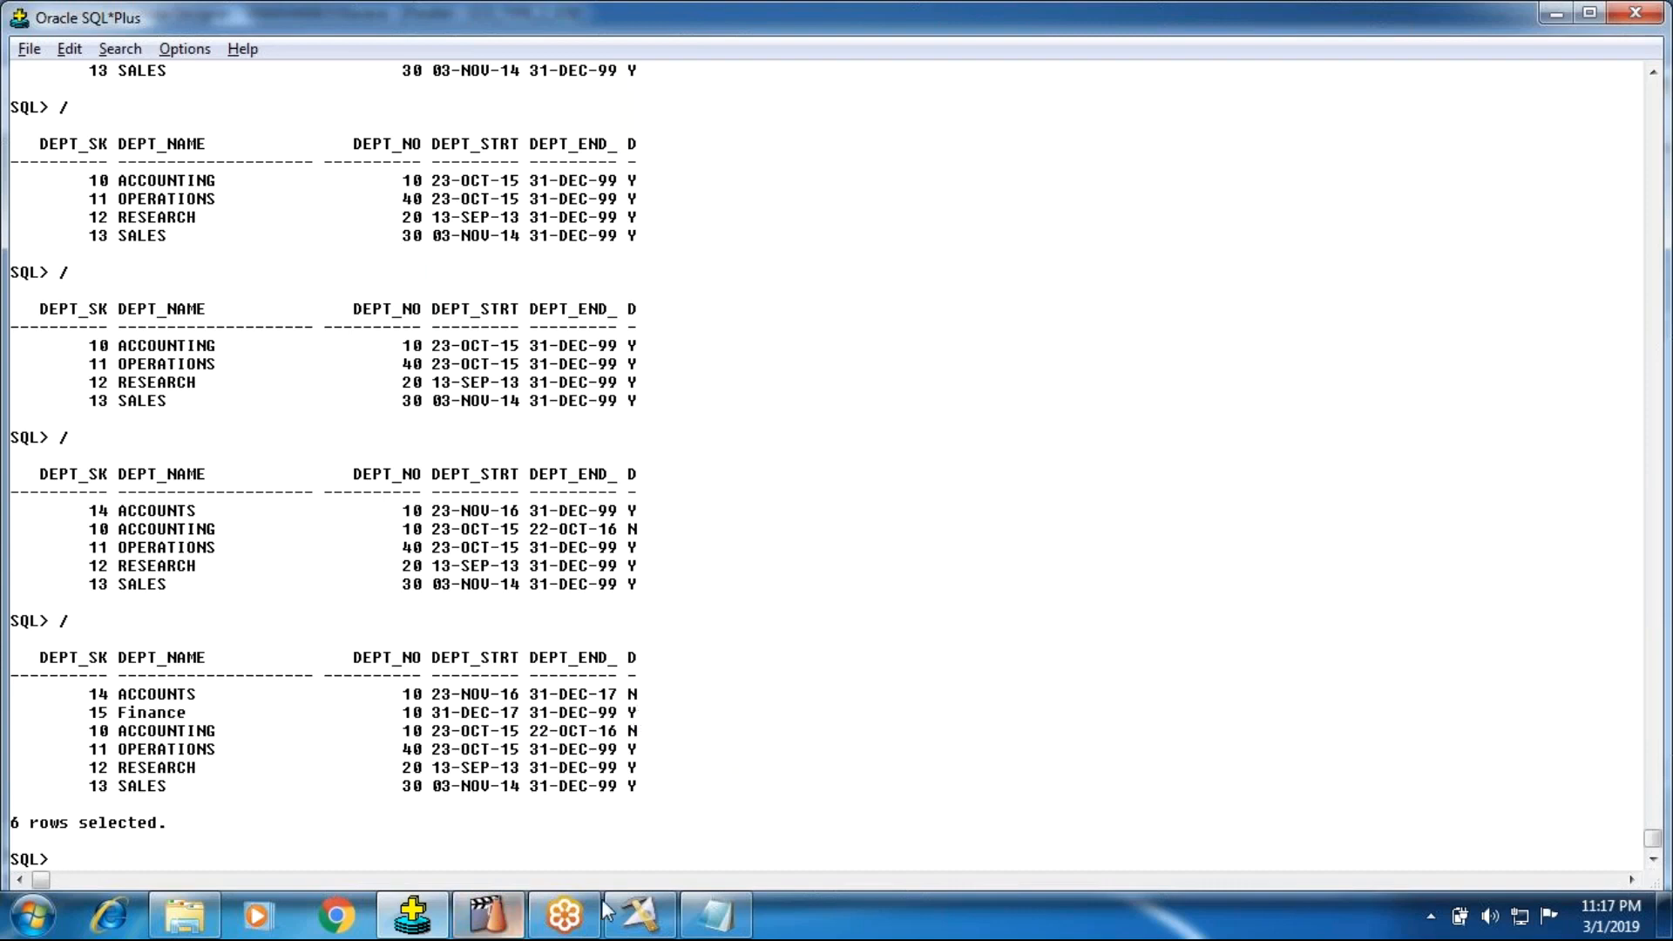
Step: Switch to Dept_Src in Notepad and add a row for department 50 named HOD with the start date 2019-01-01
left_click(714, 915)
left_click(822, 571)
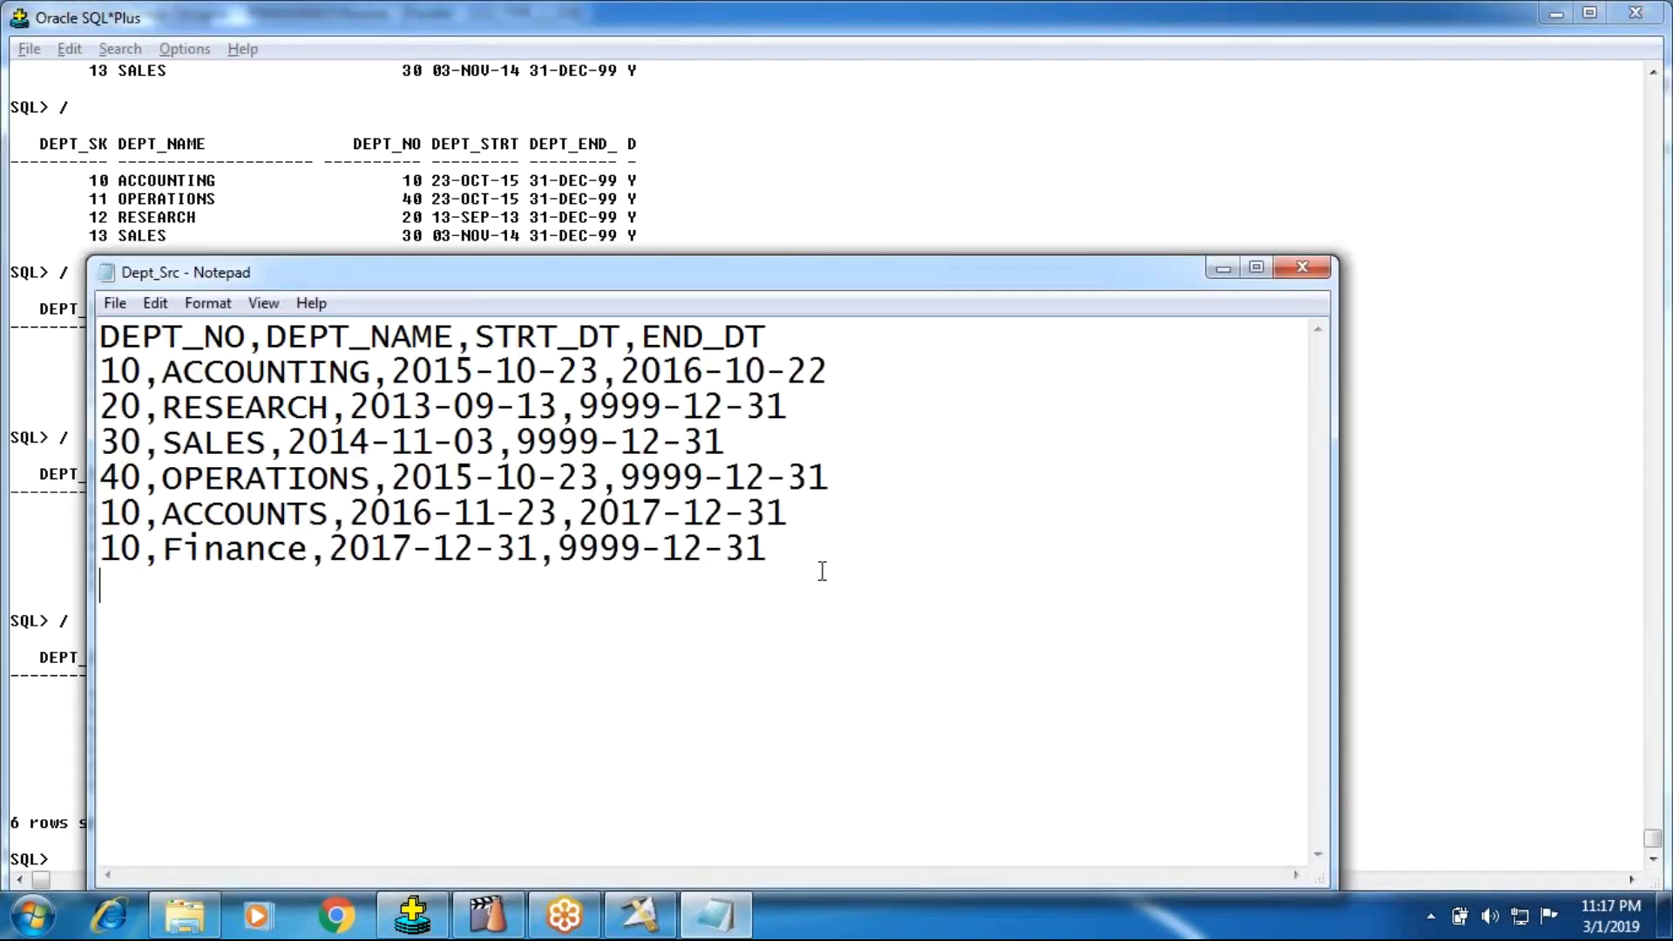
type("50,")
type("HOD,")
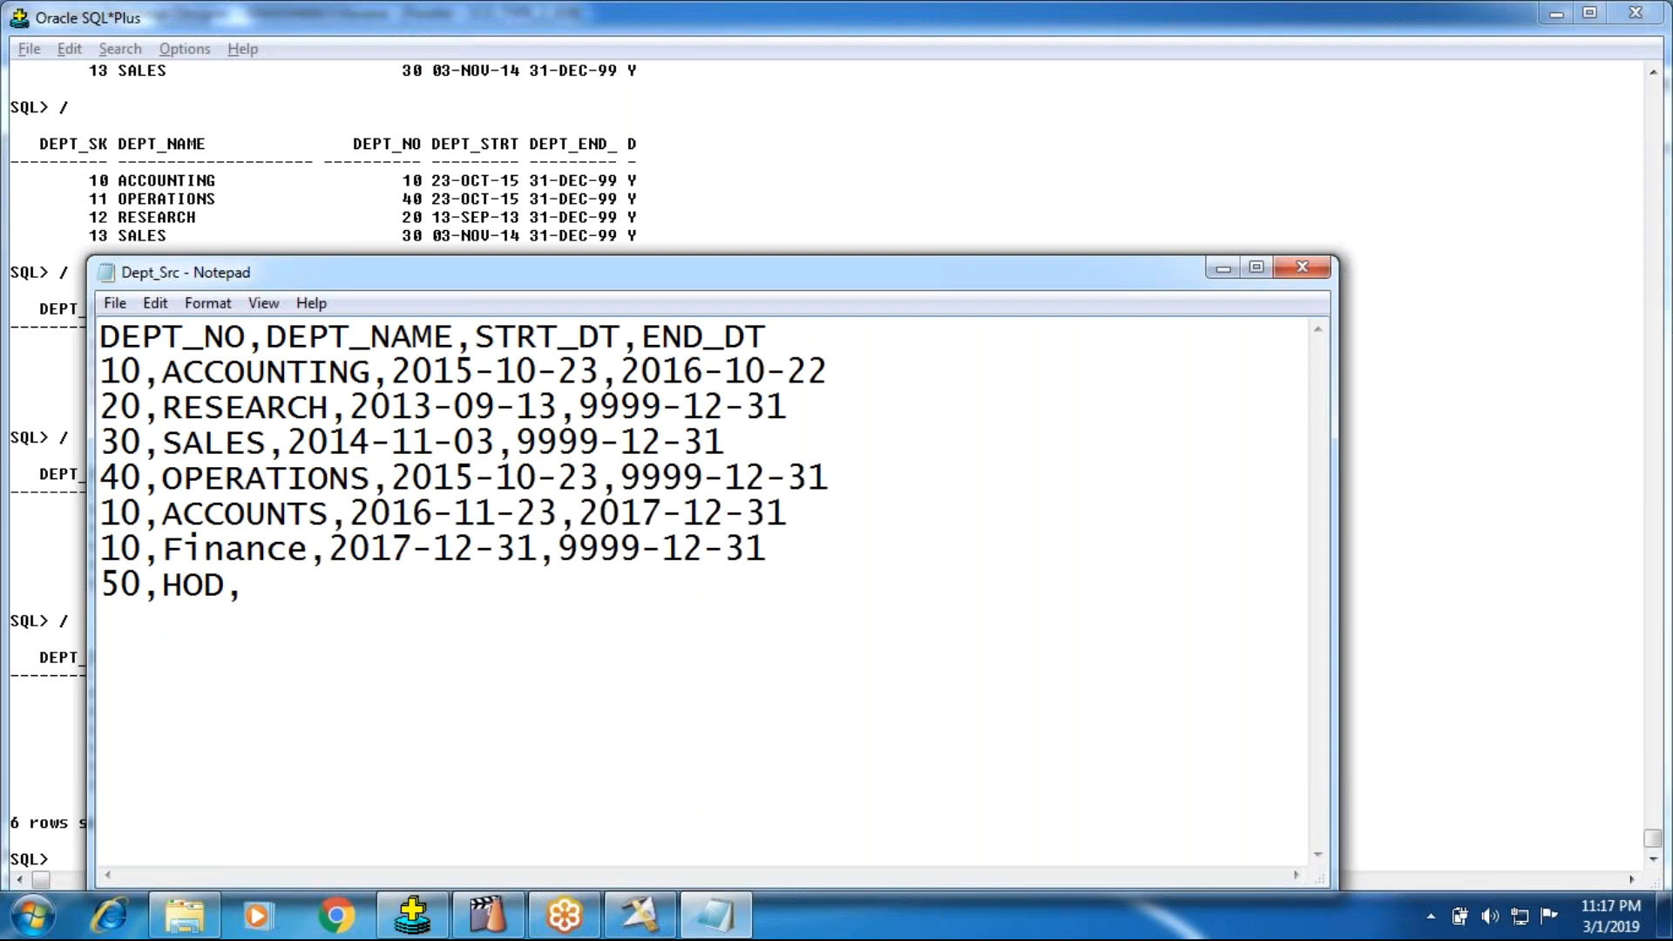
type("2019-01-01,9999-12-31")
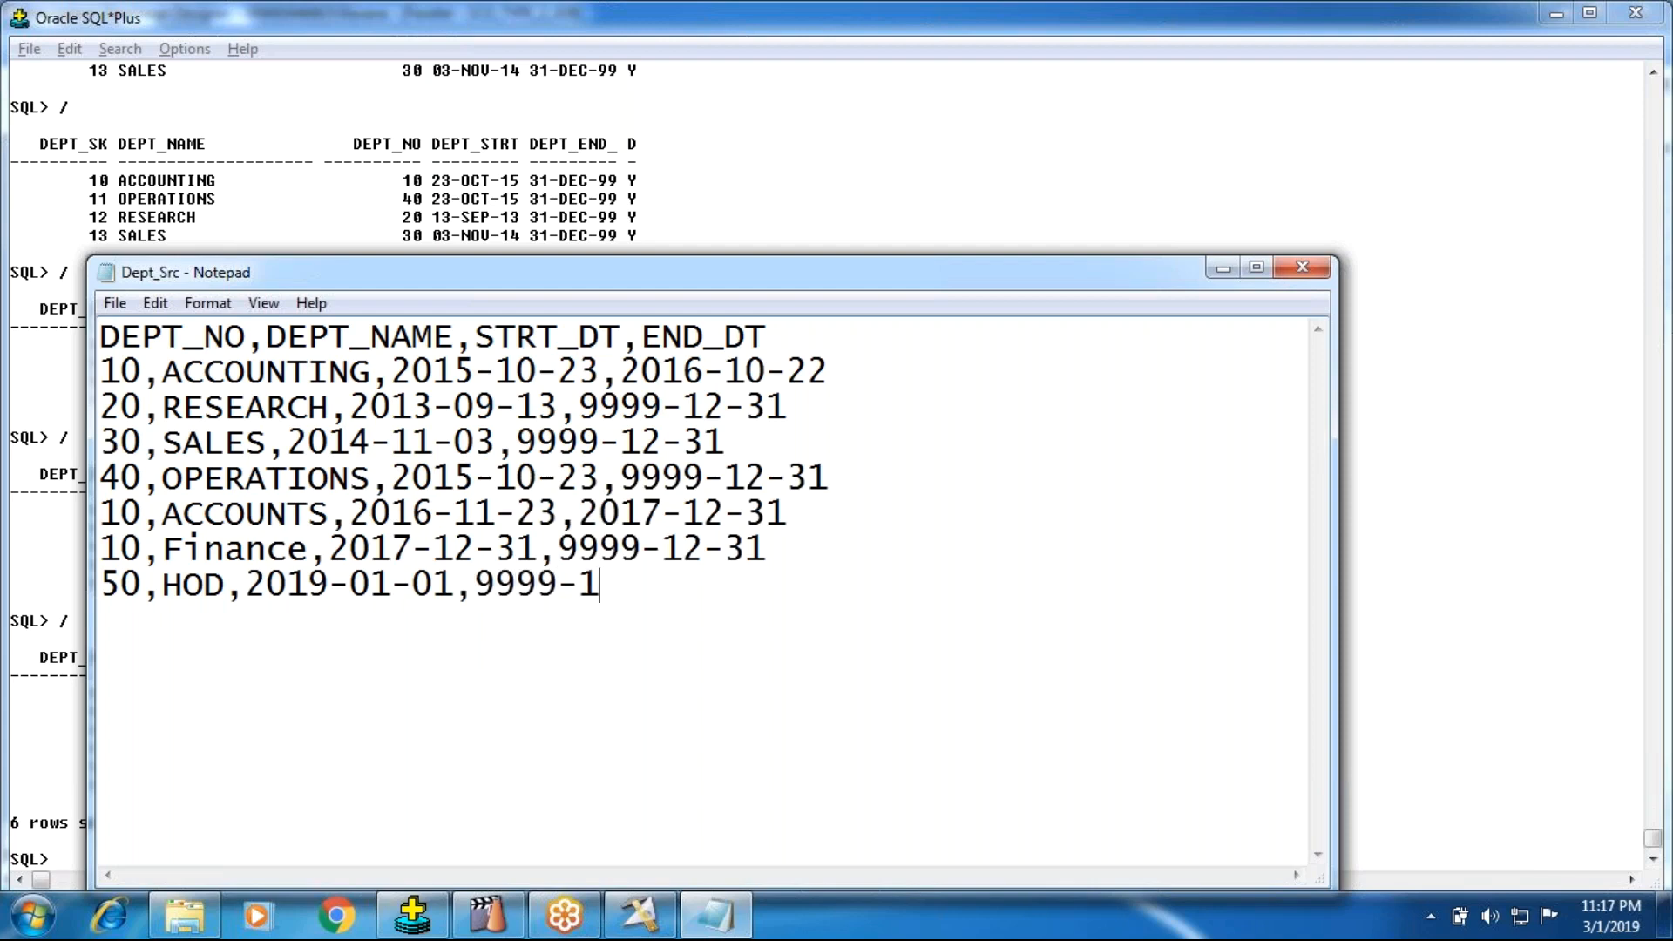
Step: Complete the HOD row with the end date 9999-12-31, and save and close Dept_Src
key("Return")
left_click(1302, 267)
left_click(769, 482)
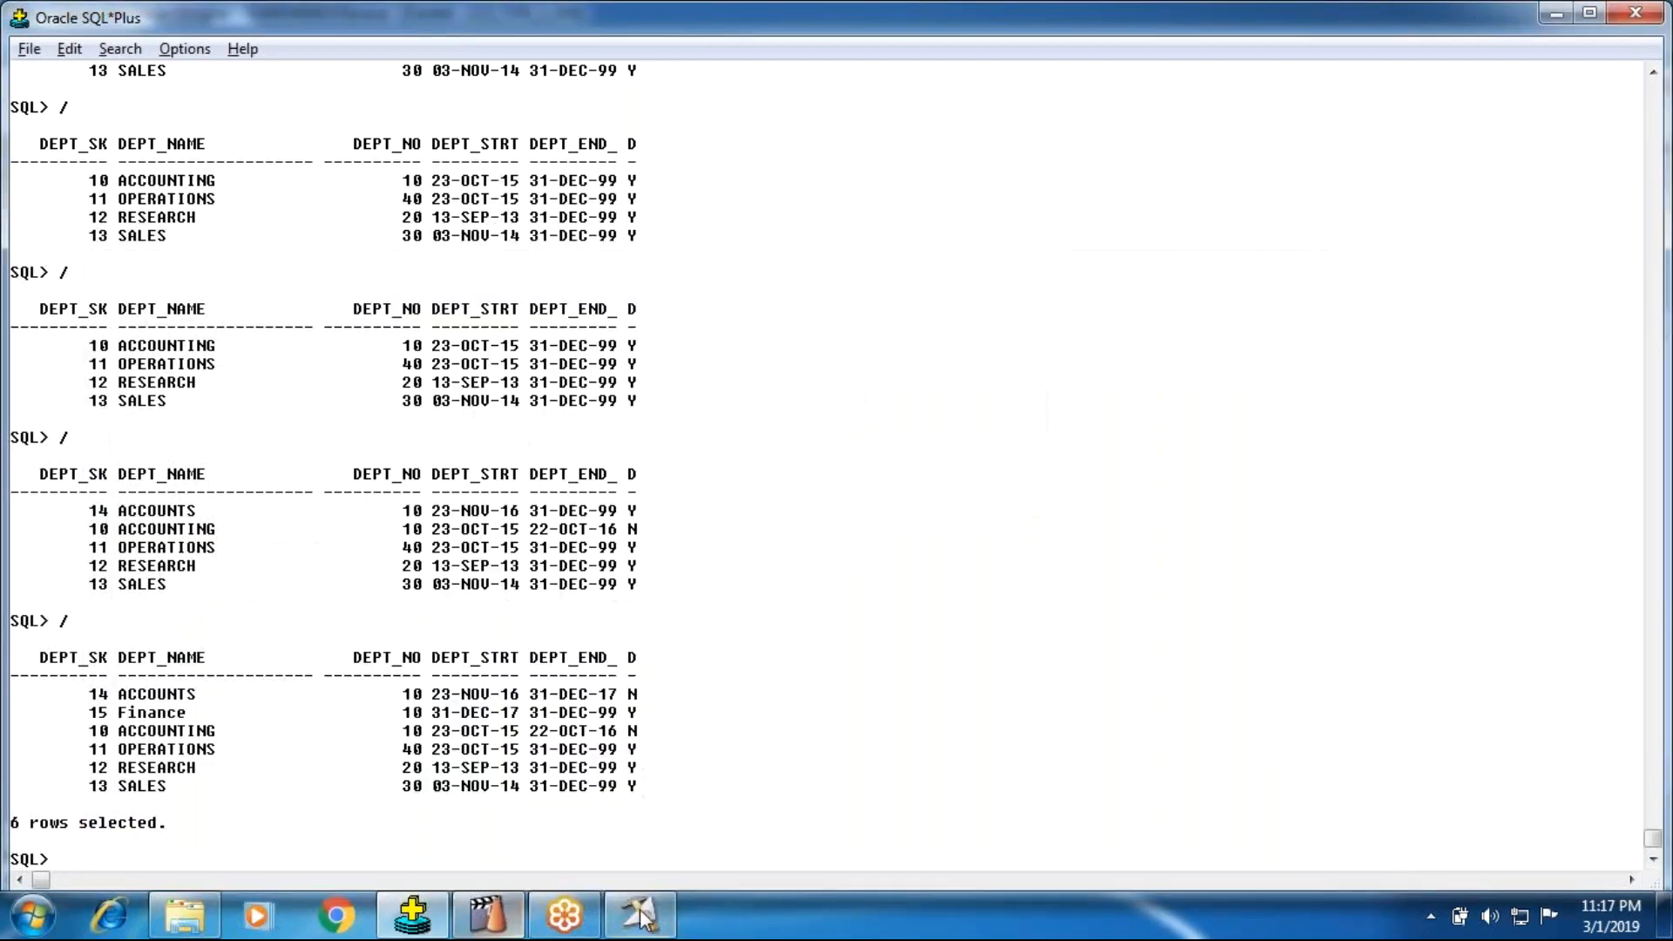
Step: Return to DataStage Designer, recompile SCD_TYPE_2_JOB and run it again with the default run options
left_click(639, 914)
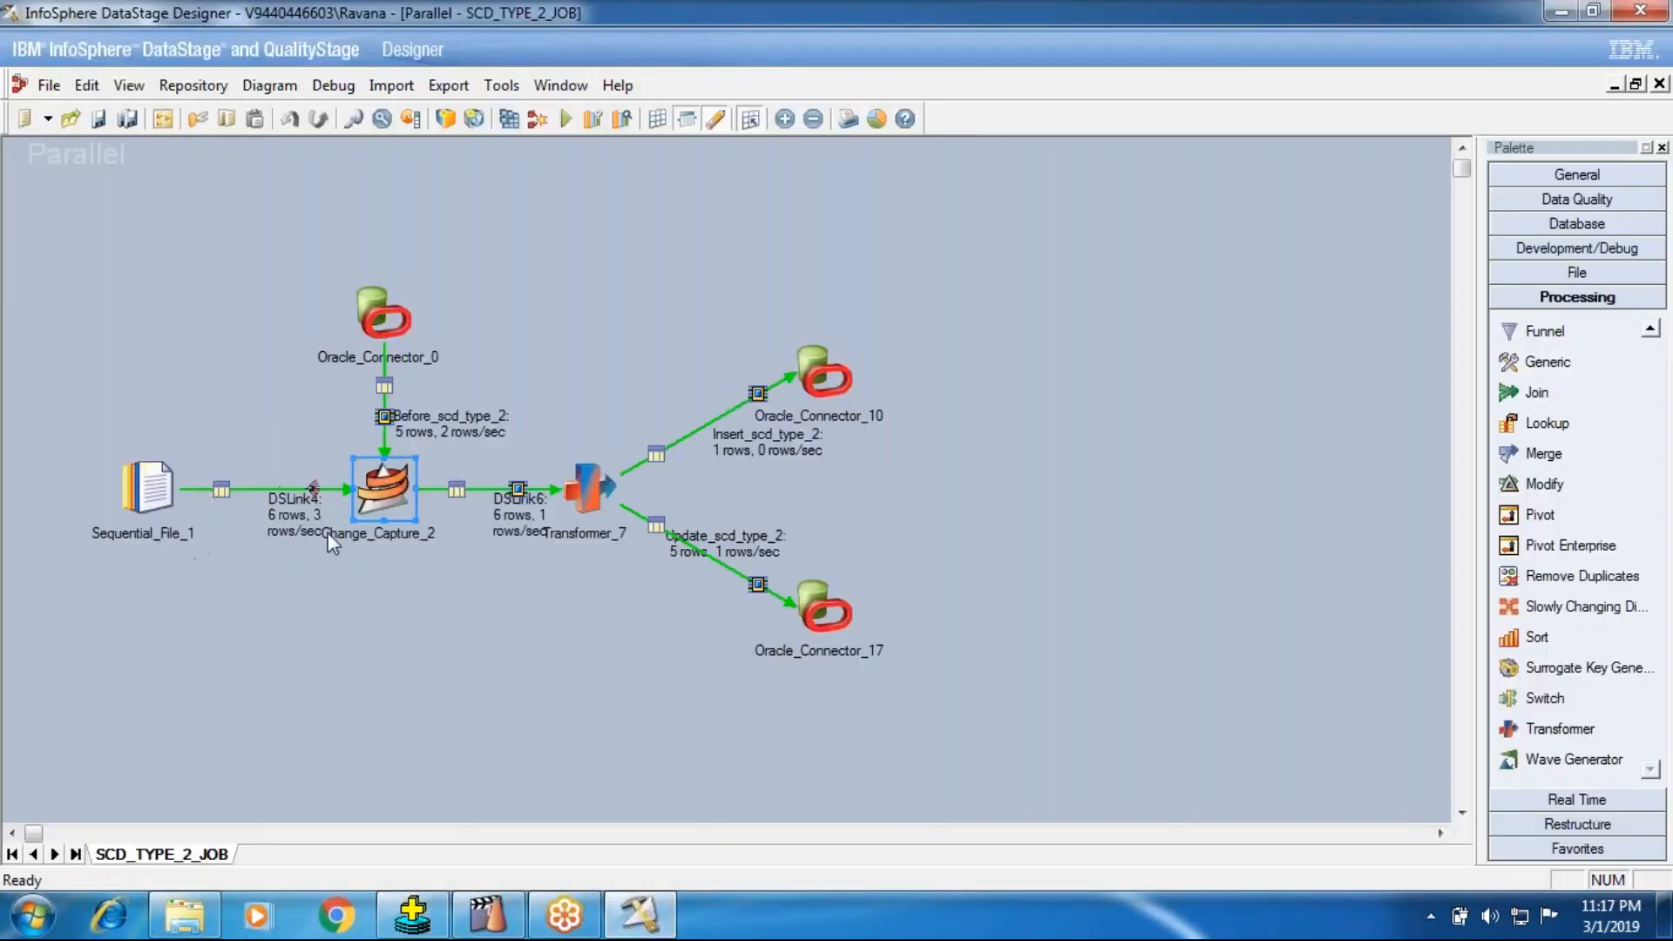
left_click(509, 119)
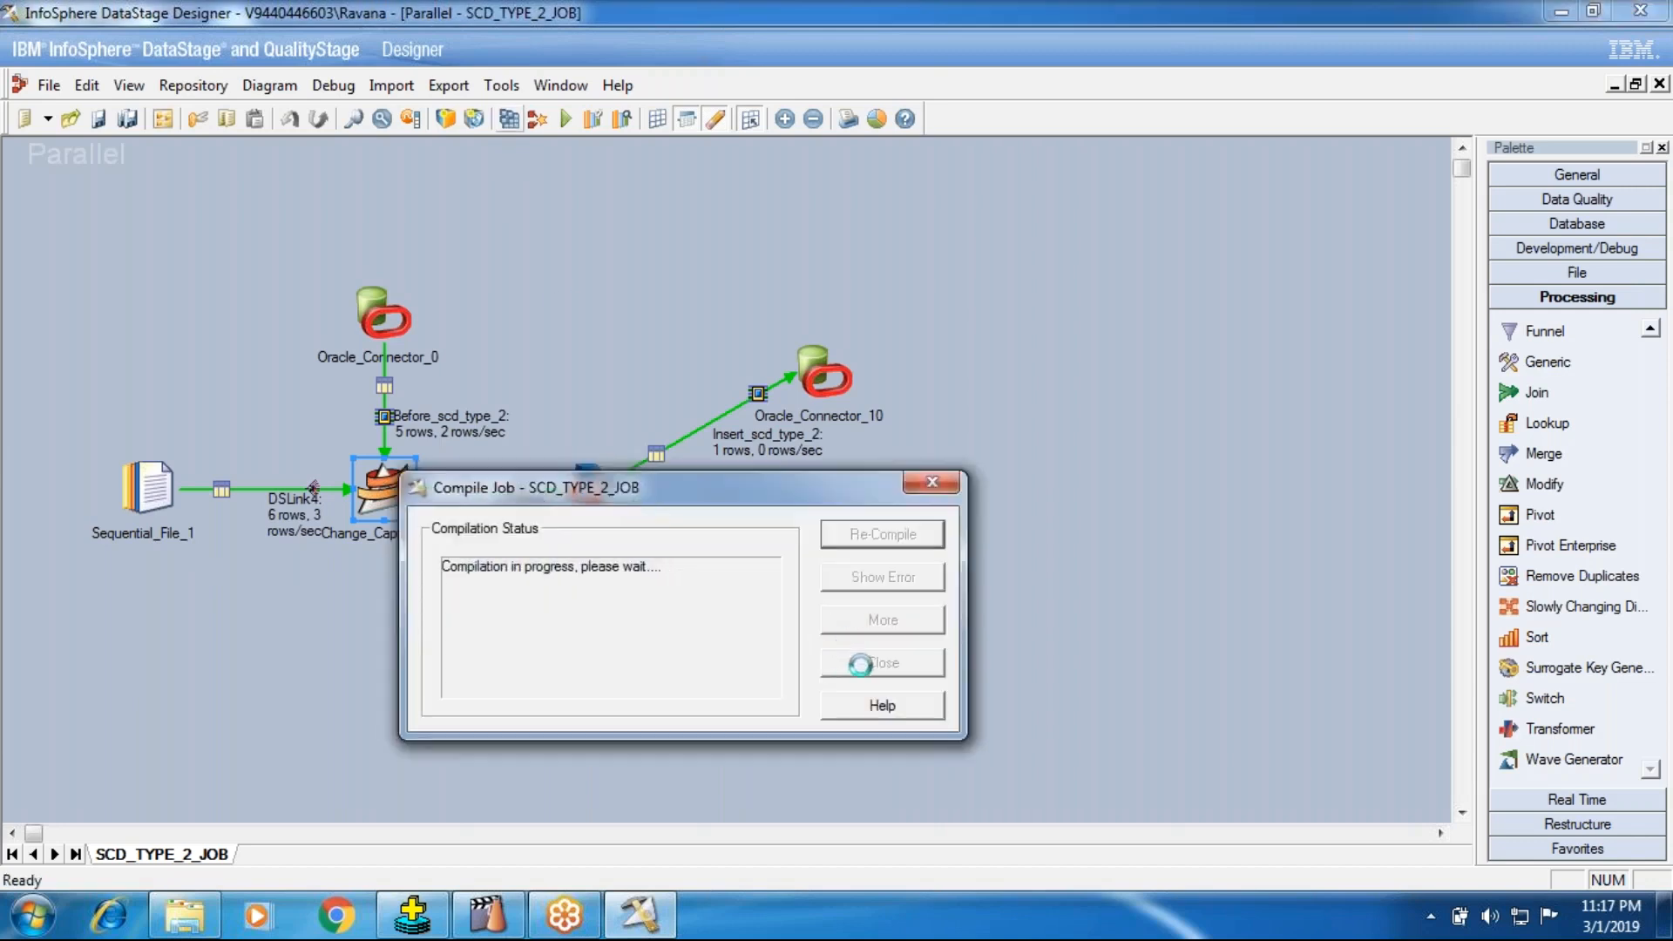
left_click(882, 663)
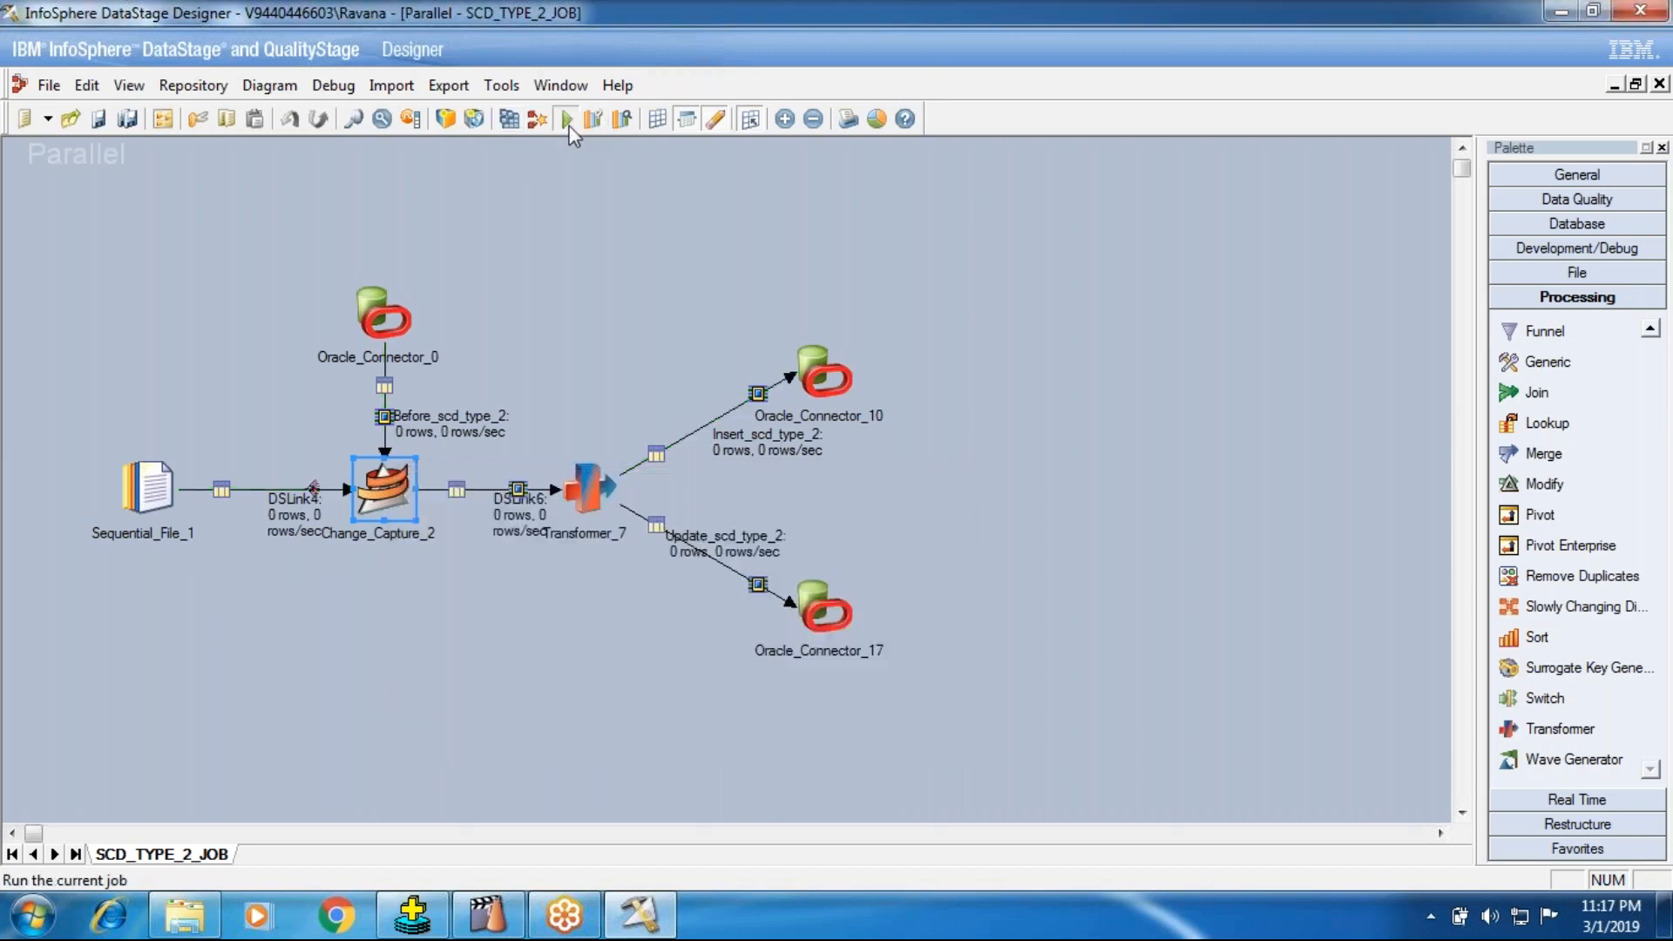
left_click(567, 119)
left_click(378, 528)
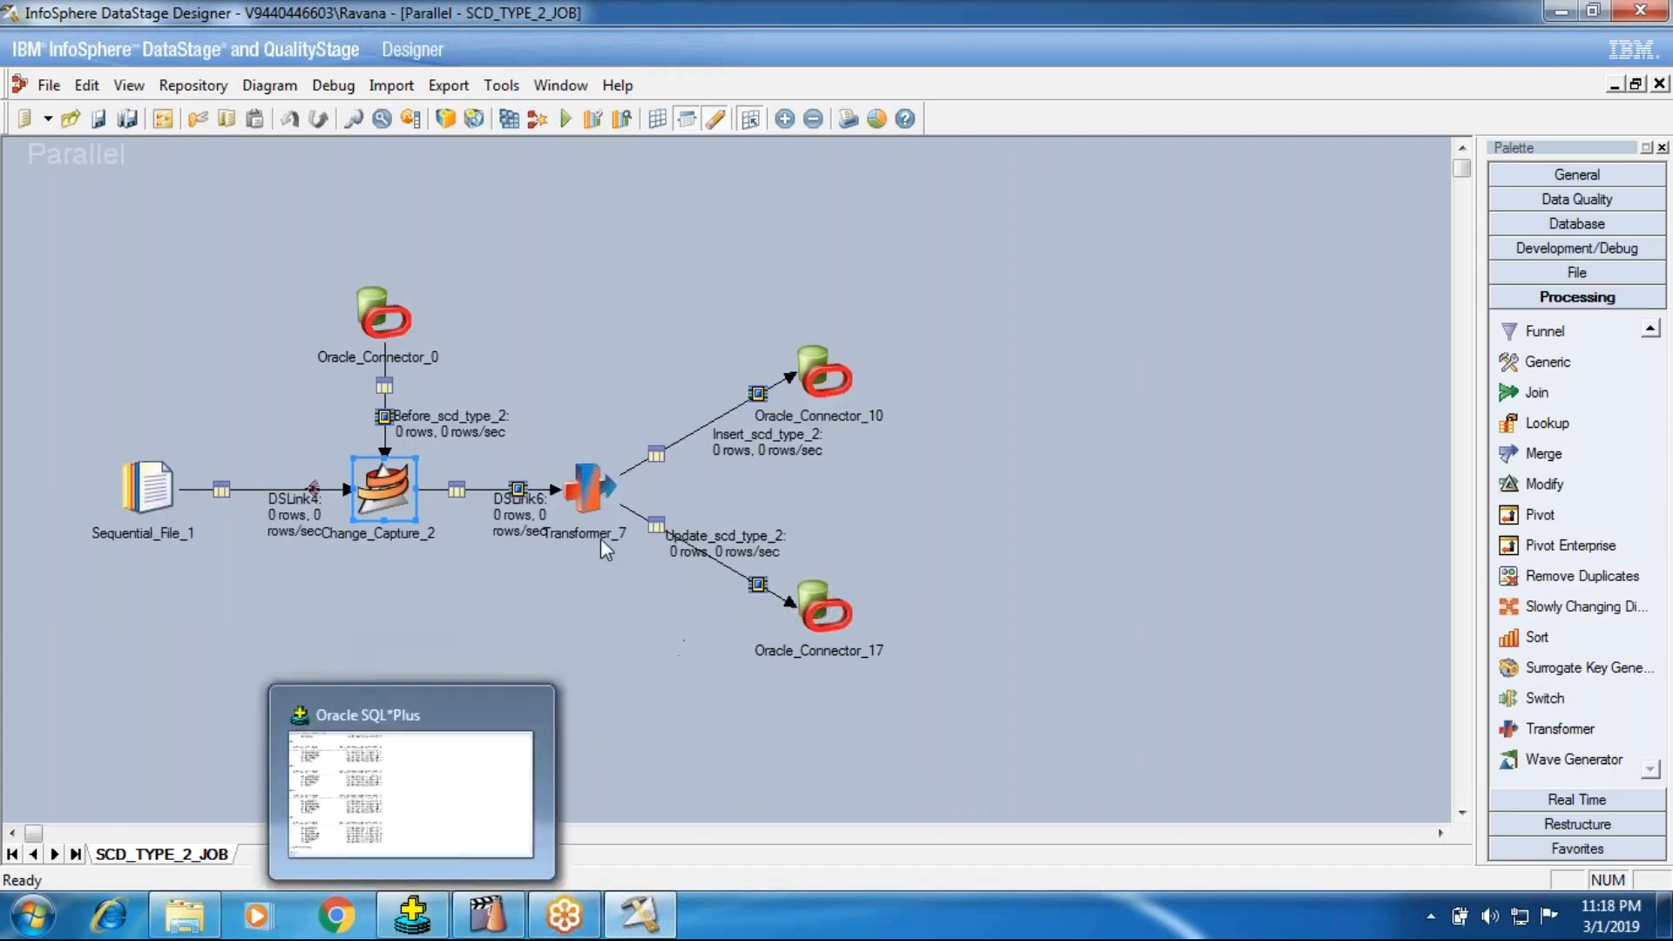
Step: Check the job's link row counts in Designer and query scd_type_2 again with / in SQL*Plus
left_click(406, 924)
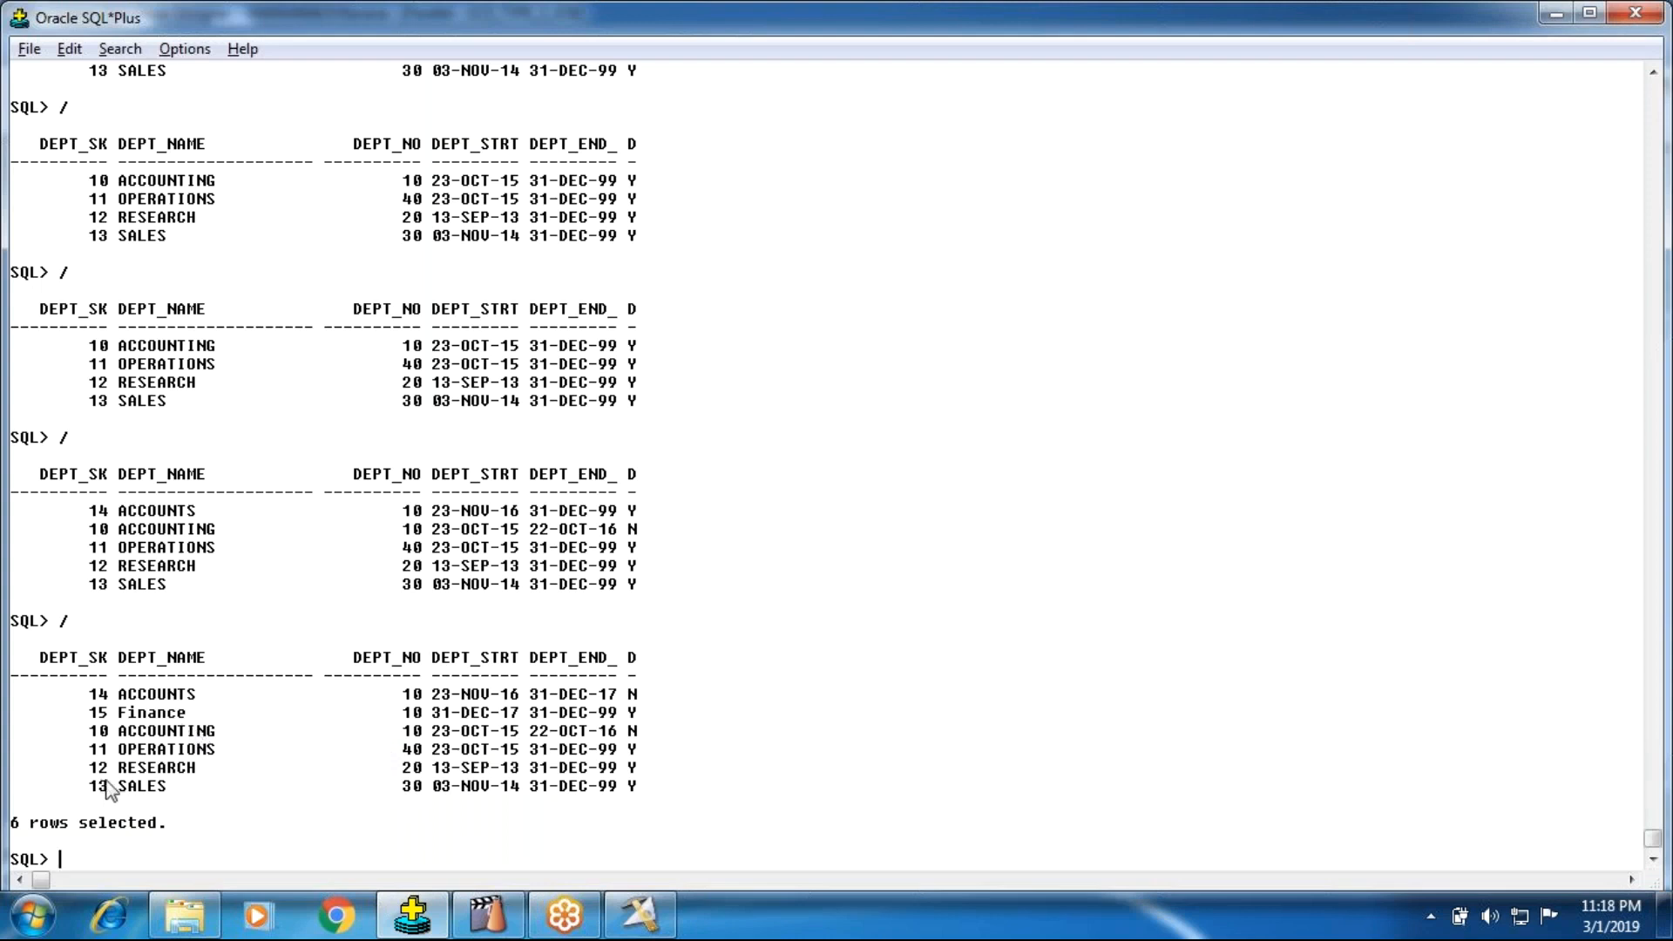
left_click_drag(101, 718, 645, 720)
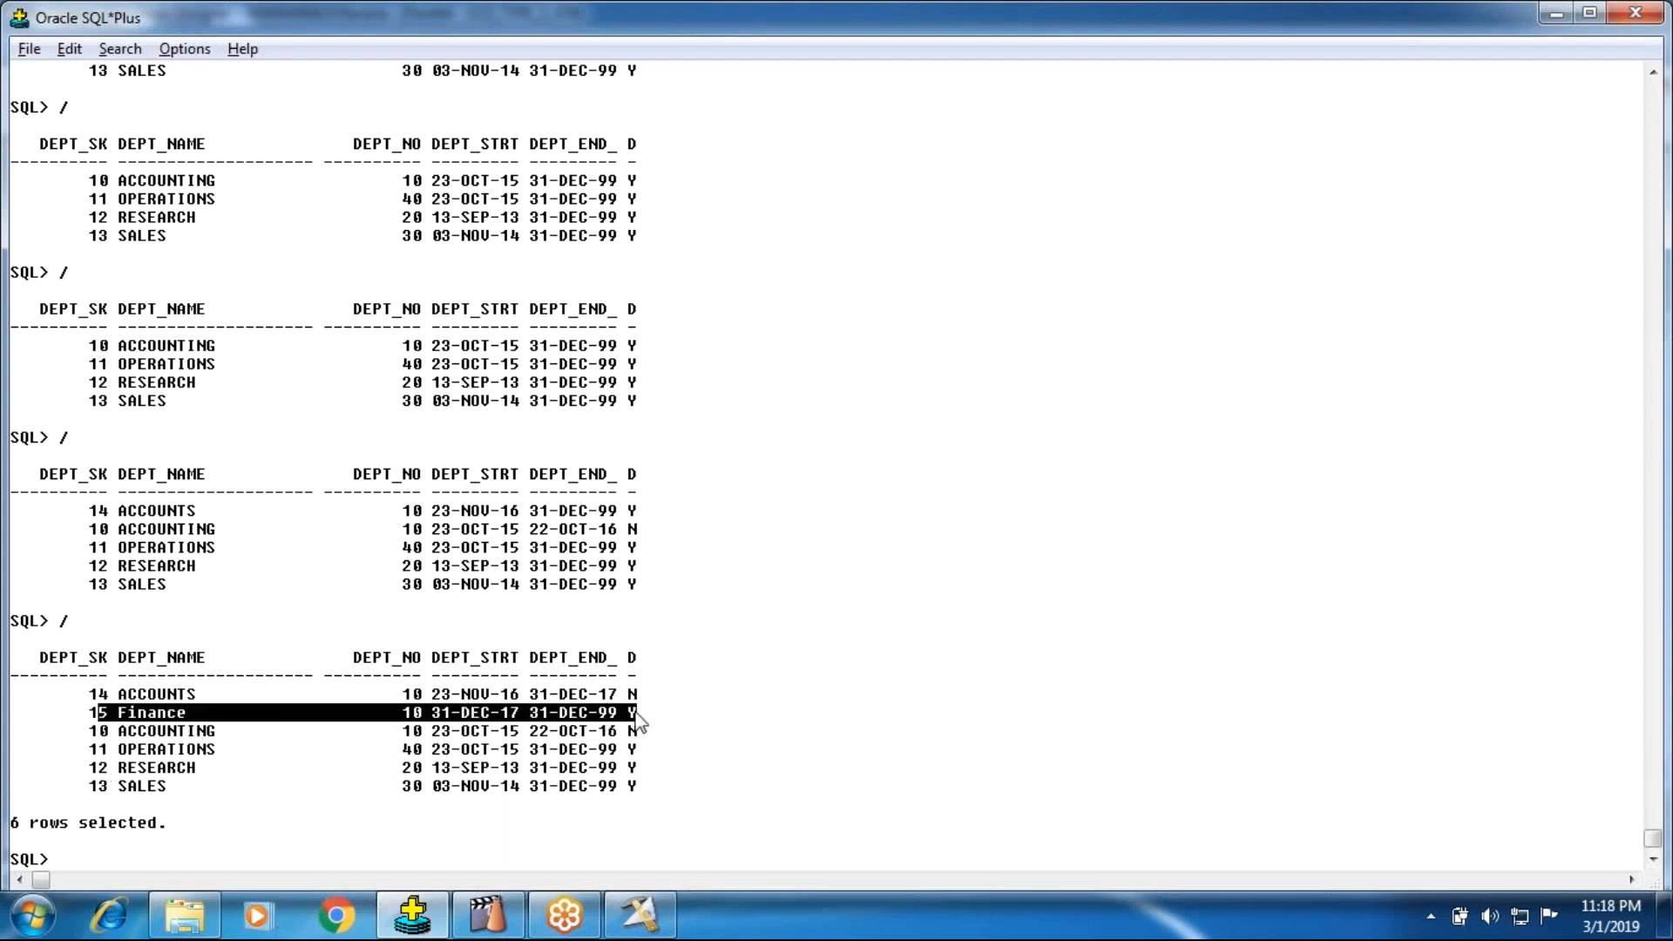
left_click(640, 917)
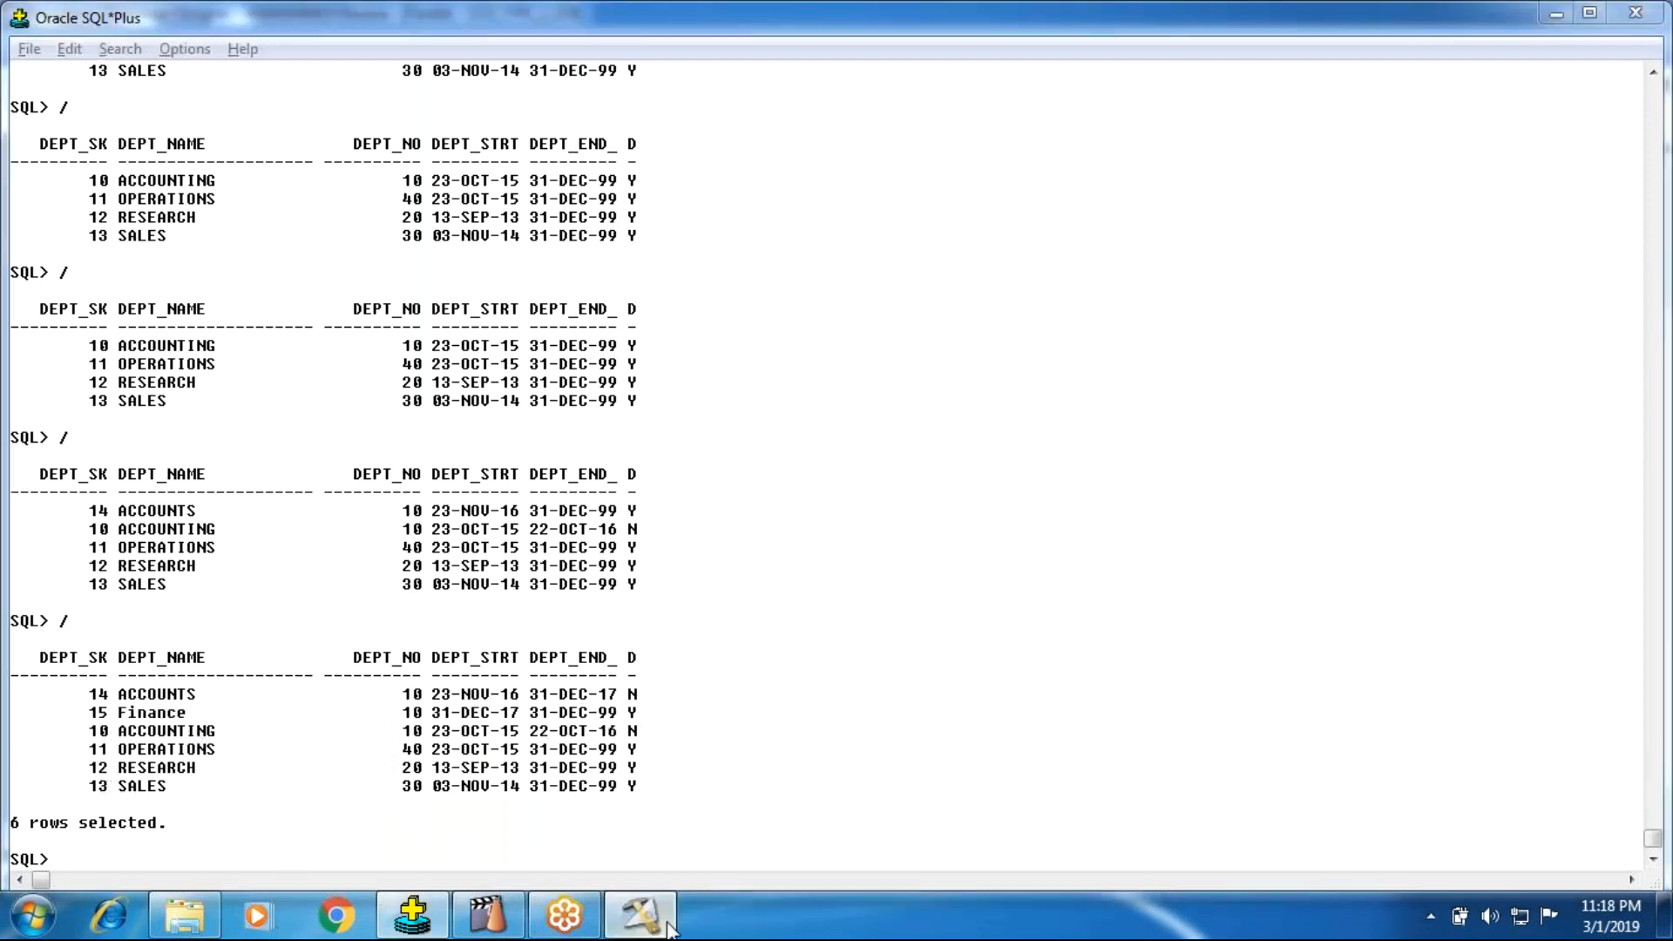
left_click(413, 915)
type("/")
key("Return")
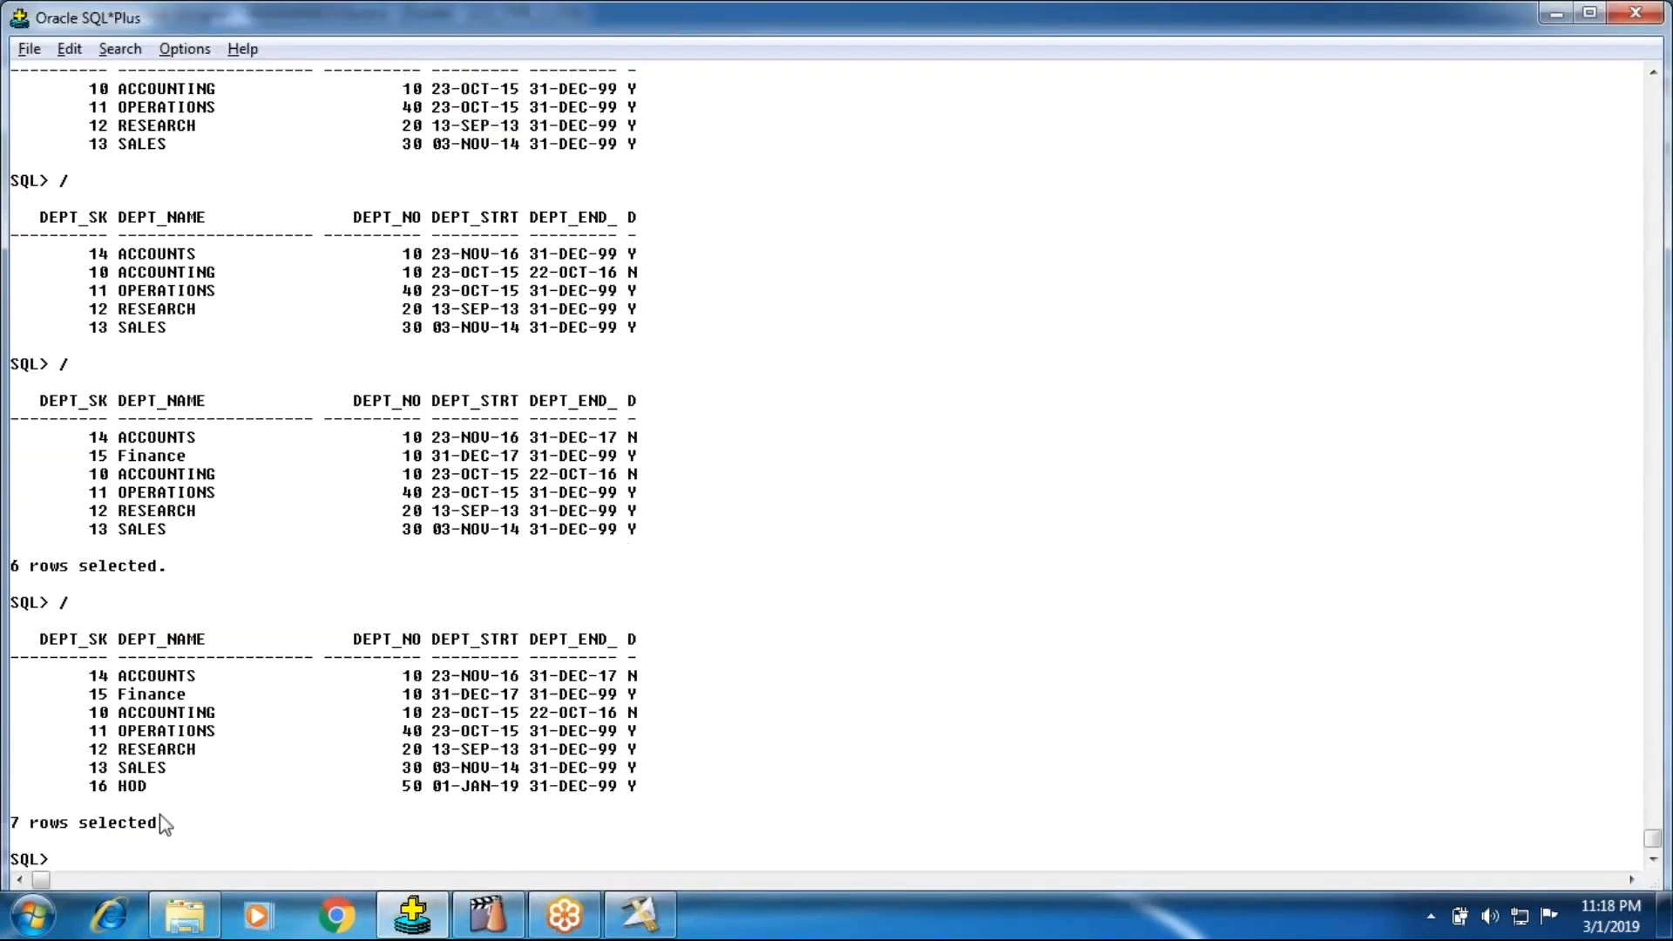
Step: Examine the HOD row and the current flags and DEPT_NO values of the department 10 rows in the output
left_click_drag(90, 787, 640, 732)
left_click(771, 763)
left_click_drag(599, 707, 703, 722)
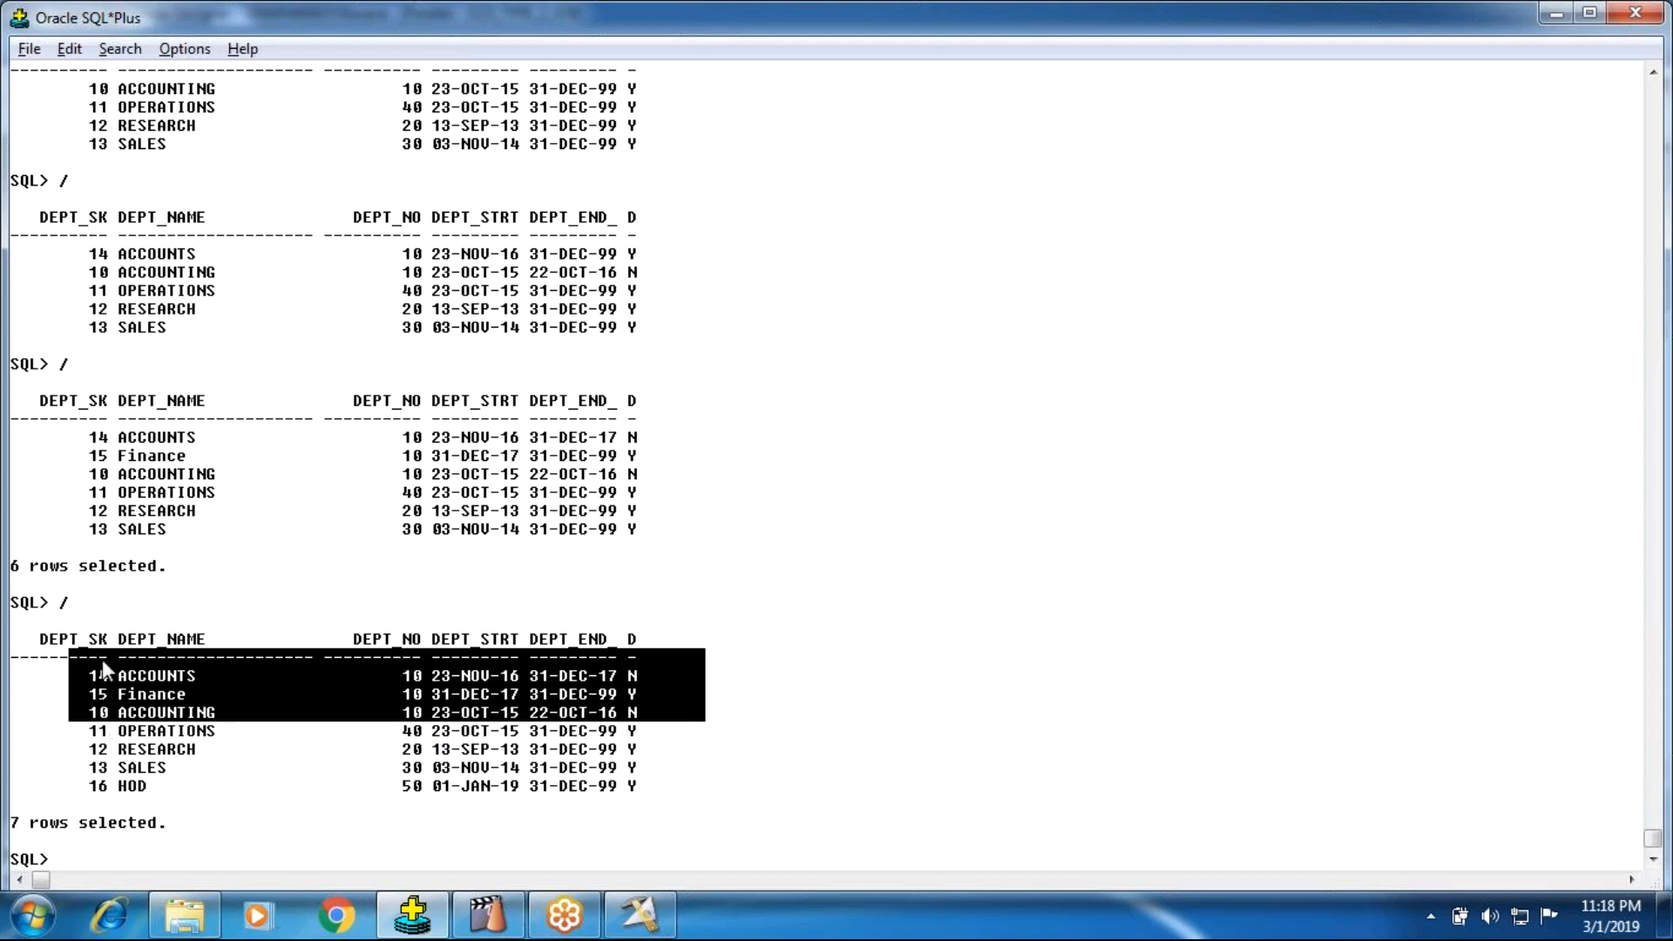
left_click_drag(619, 669, 636, 717)
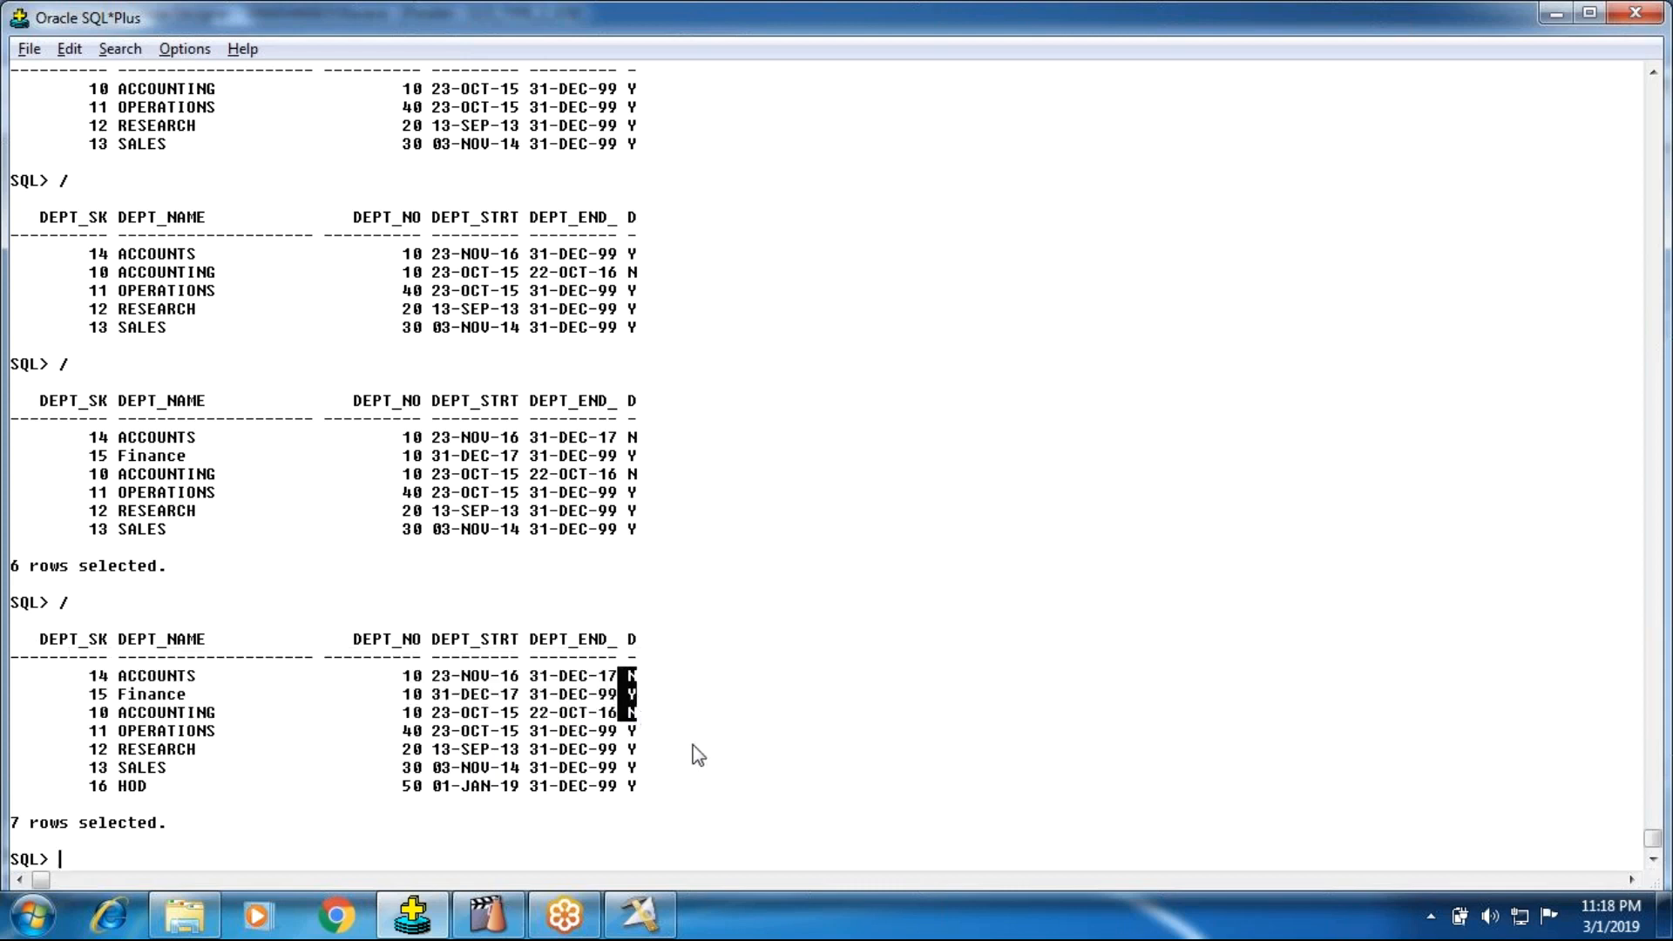
left_click_drag(619, 668, 662, 716)
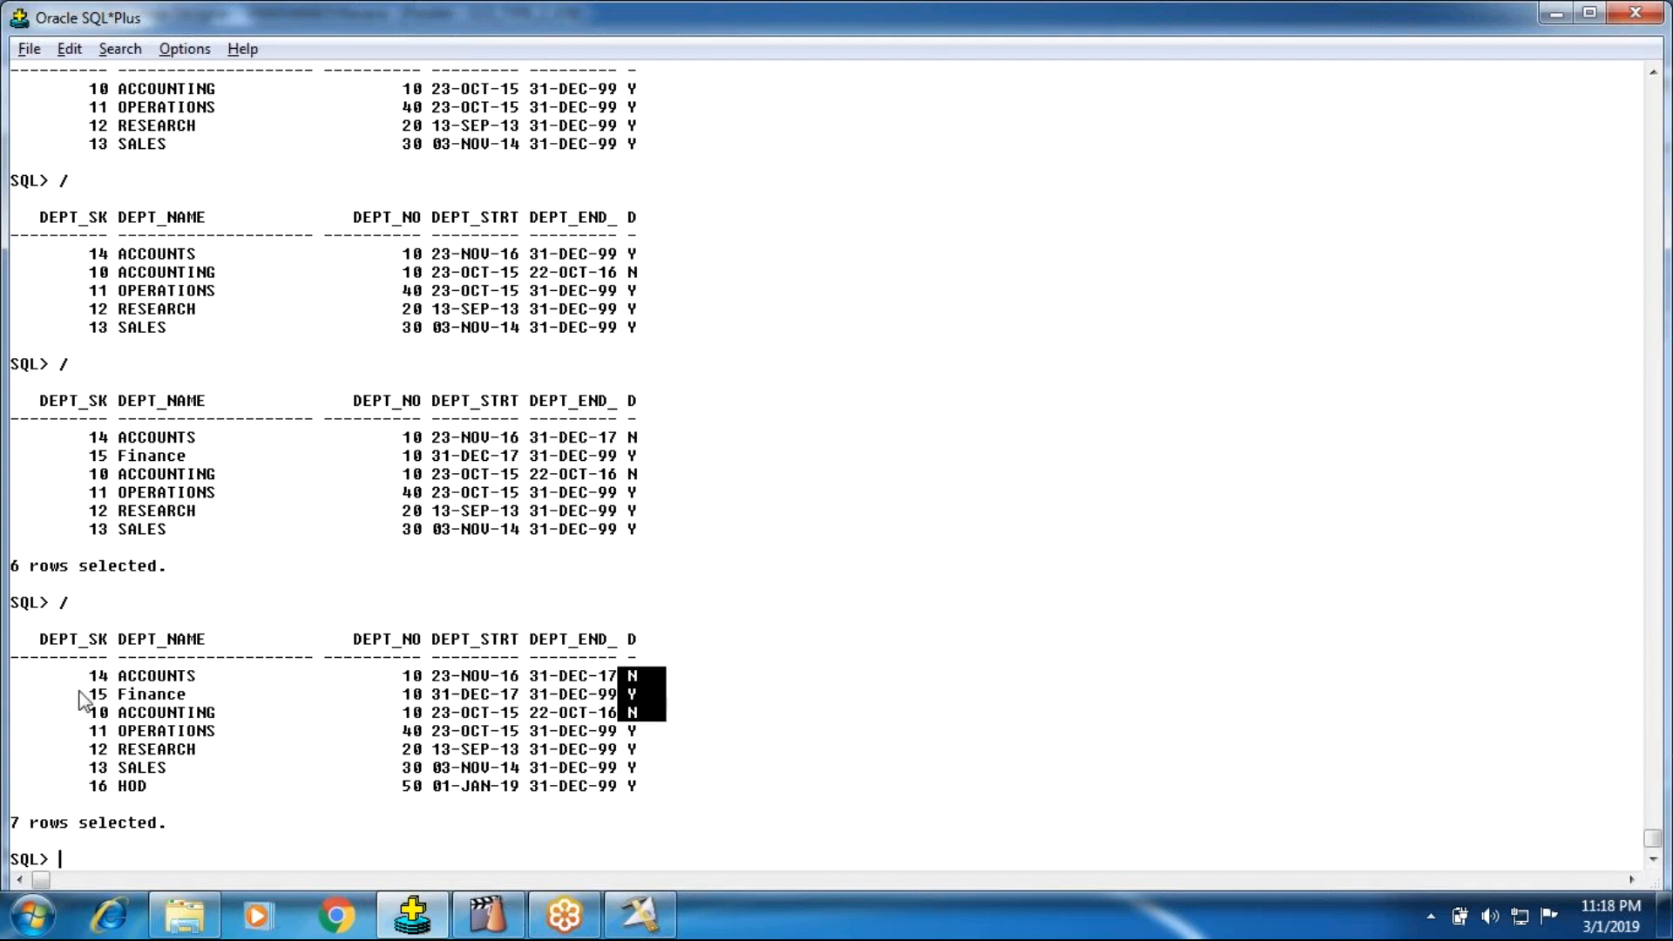
left_click_drag(364, 669, 422, 719)
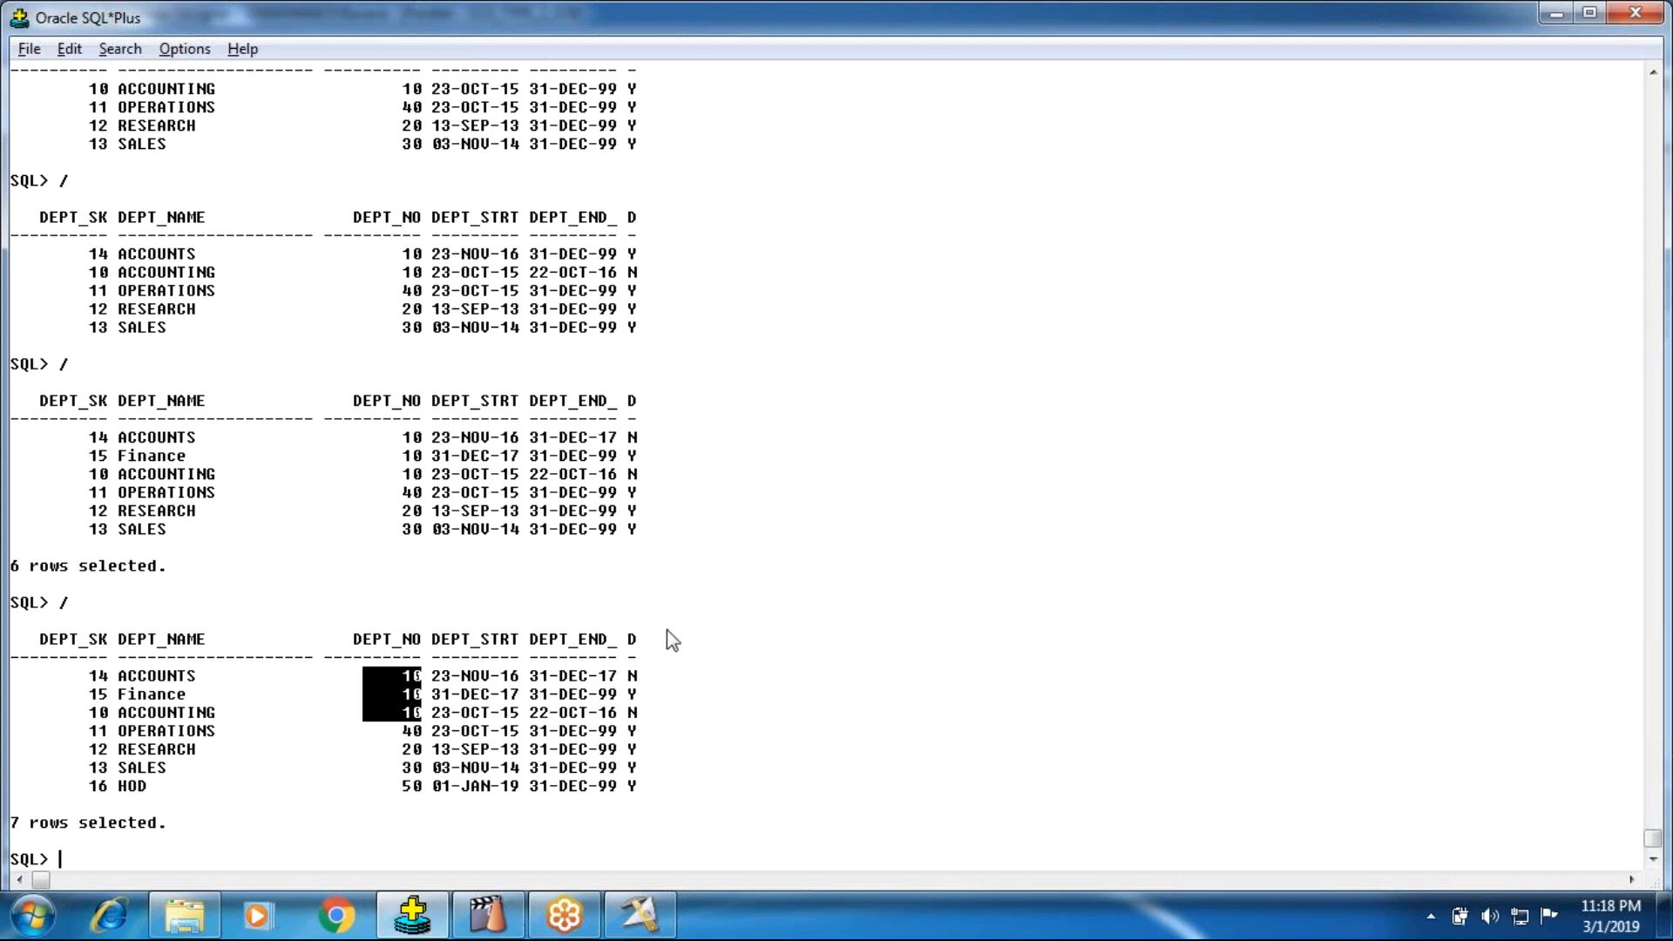
Step: Review the update statement of Oracle_Connector_17 in DataStage Designer and close the connector's properties
left_click(652, 925)
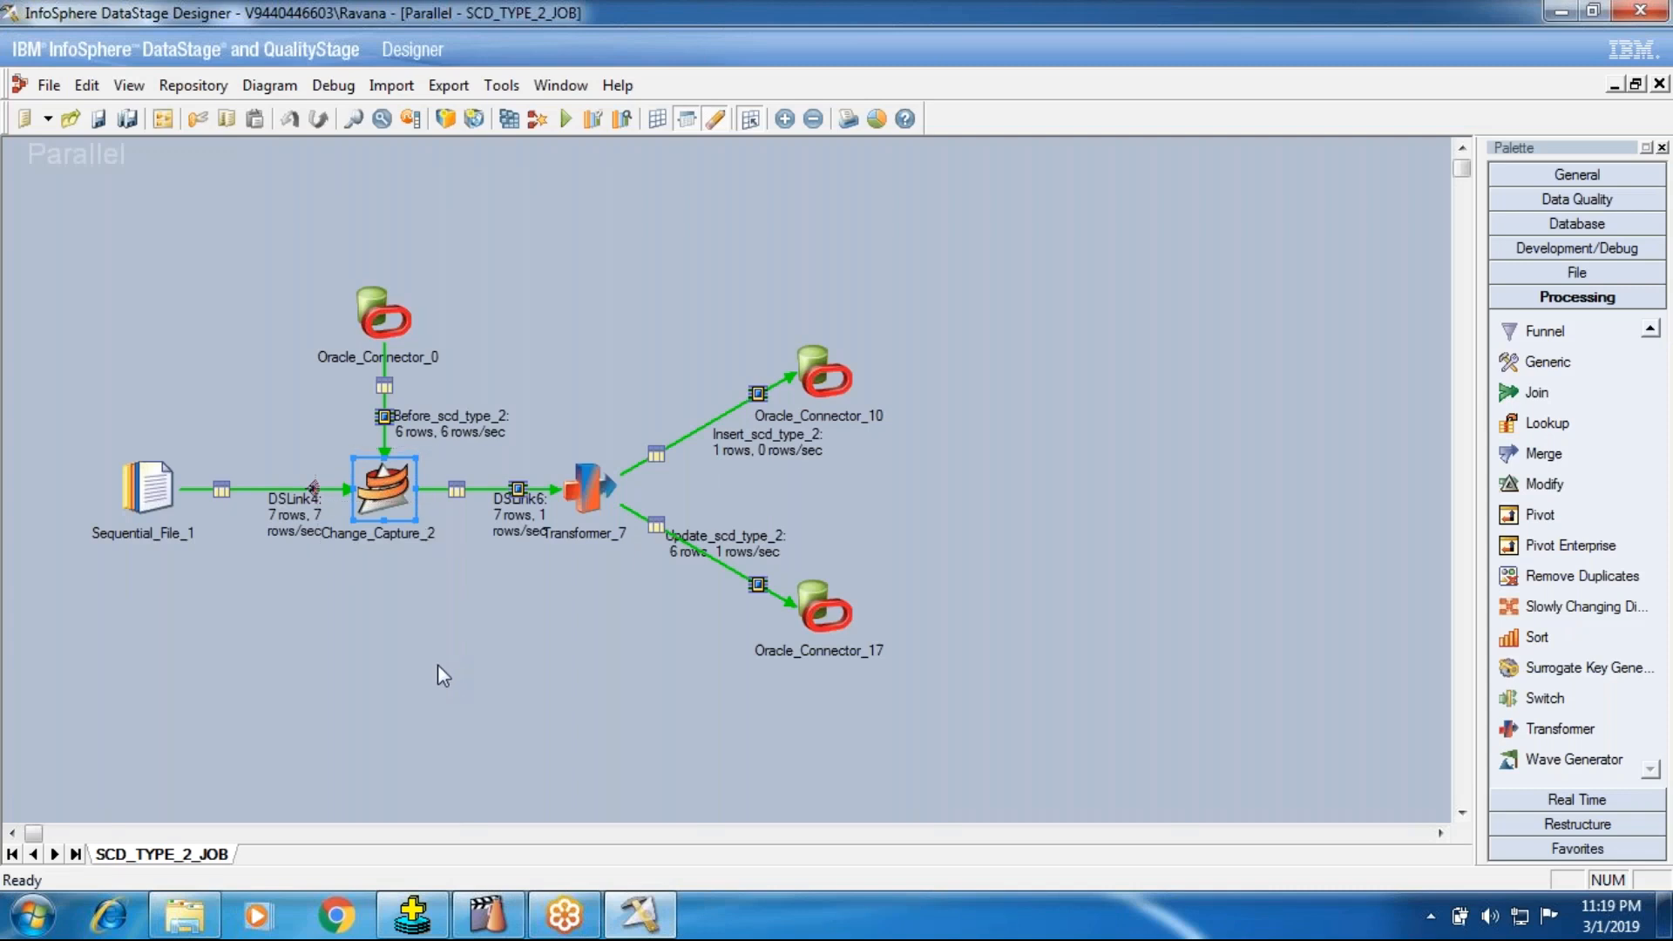
double_click(824, 615)
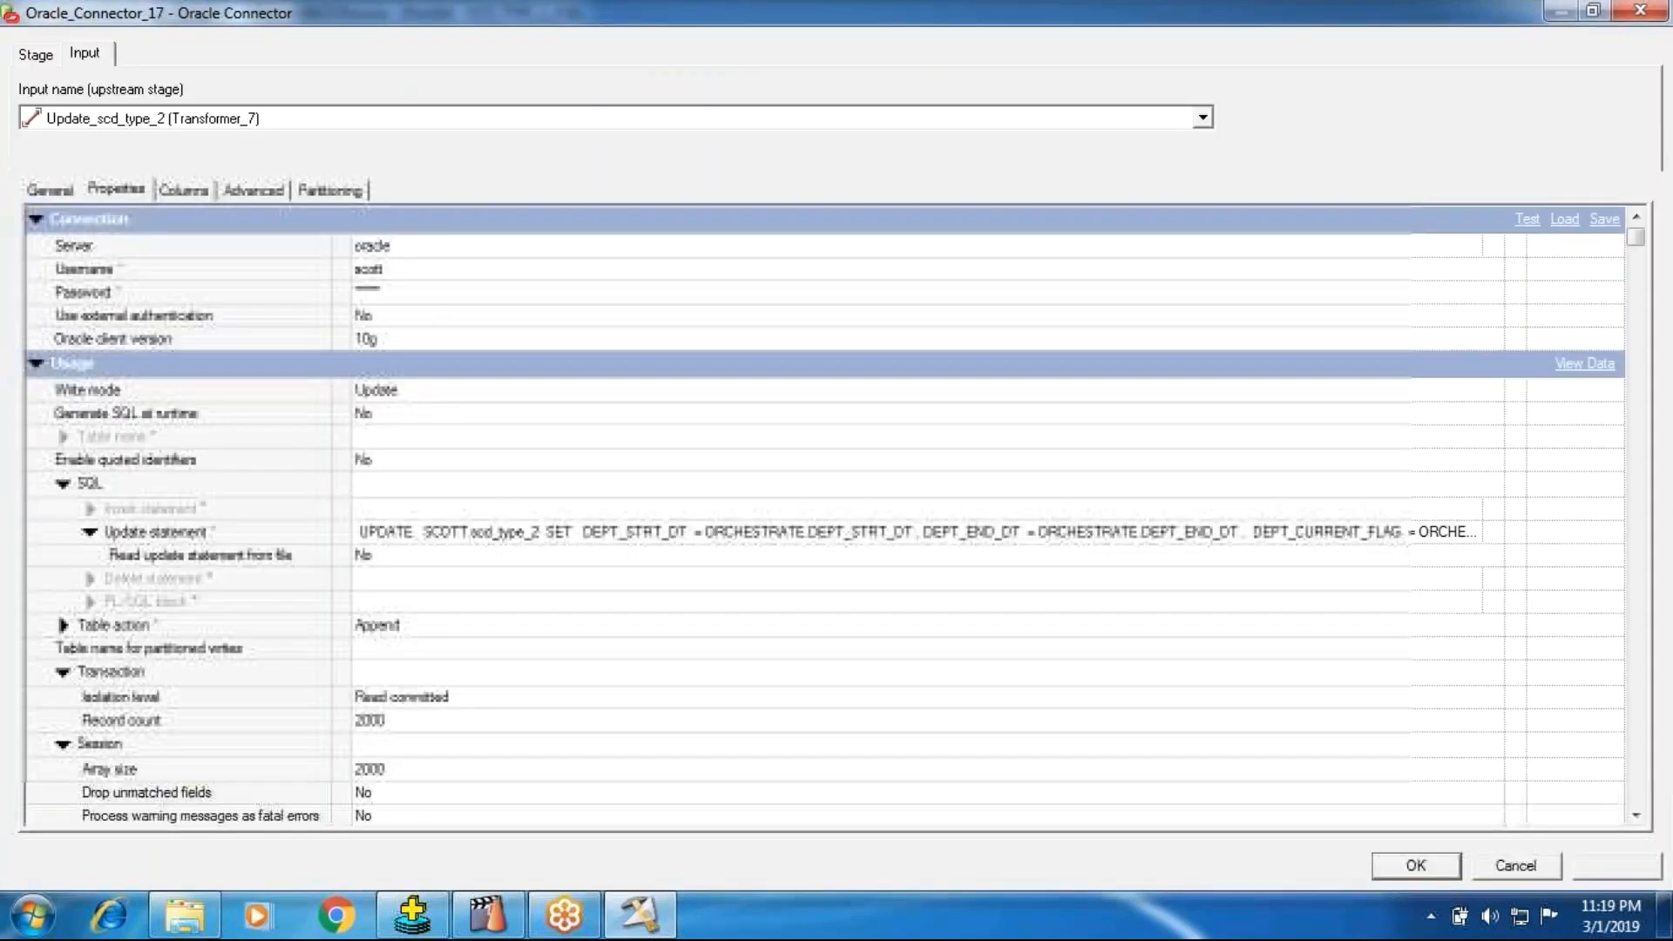
left_click(1489, 534)
left_click(1493, 533)
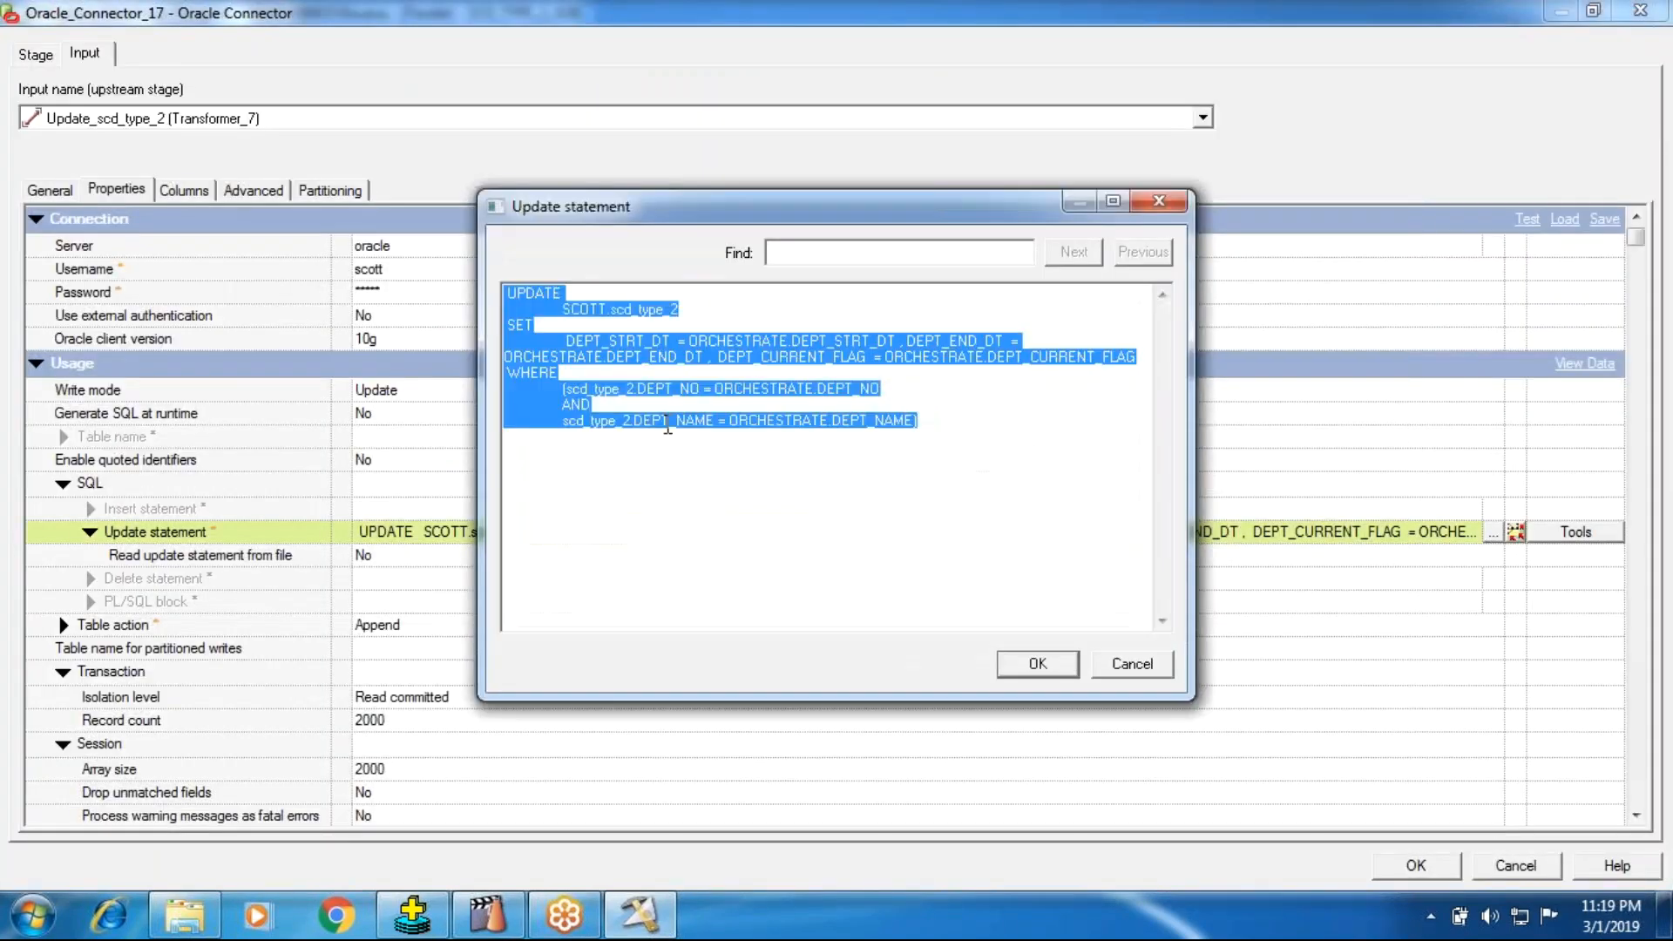
left_click(1123, 663)
left_click(1415, 866)
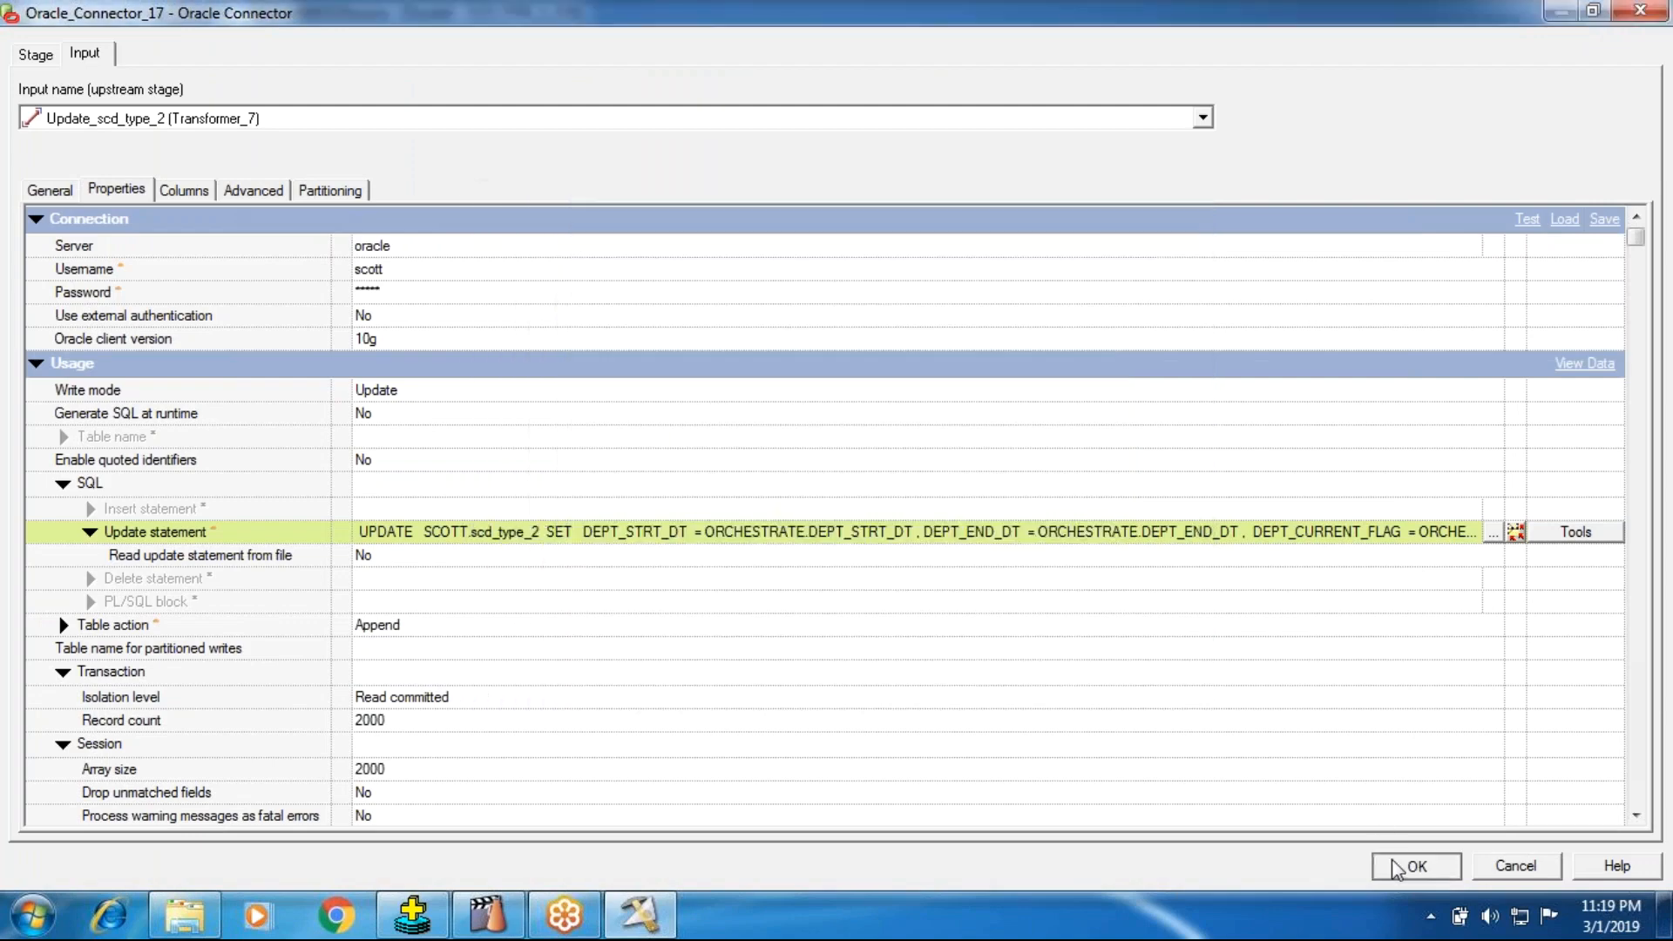